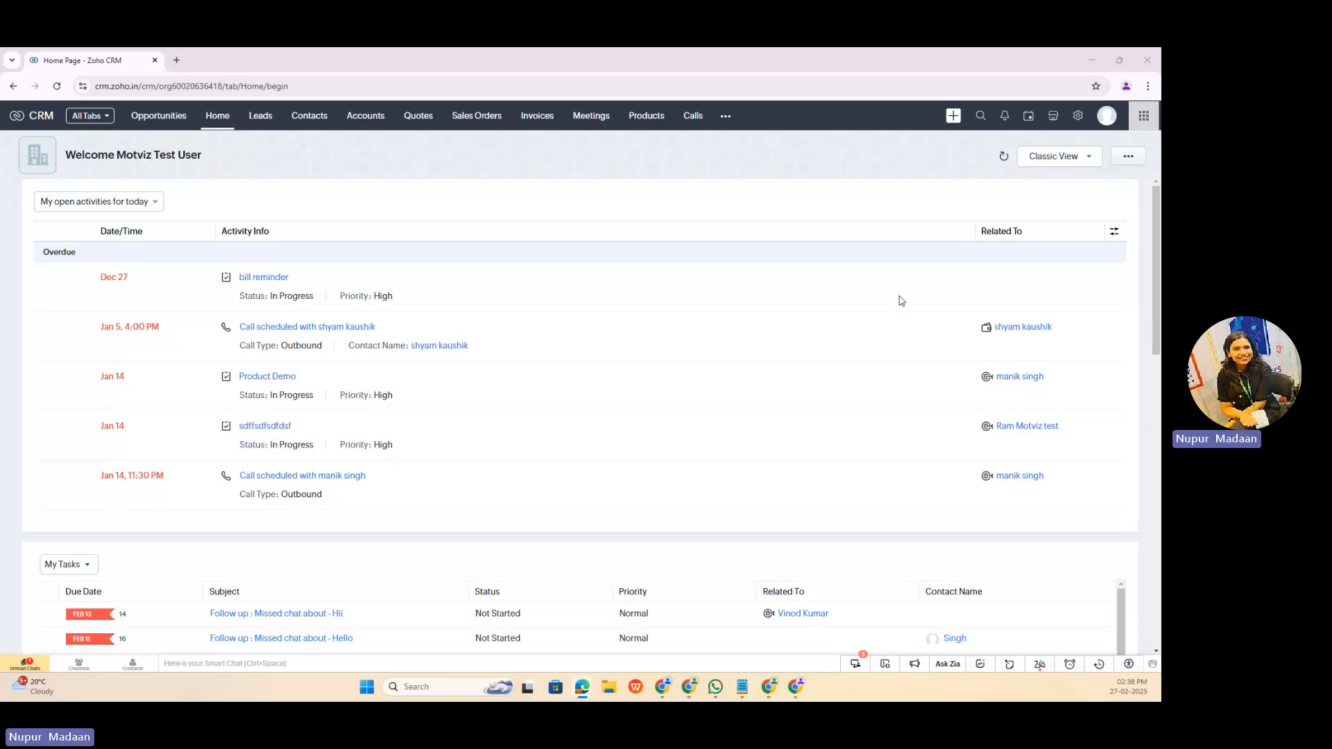
Step: Open the workflow rules in the setup and start a new rule for the Leads module
click(1078, 116)
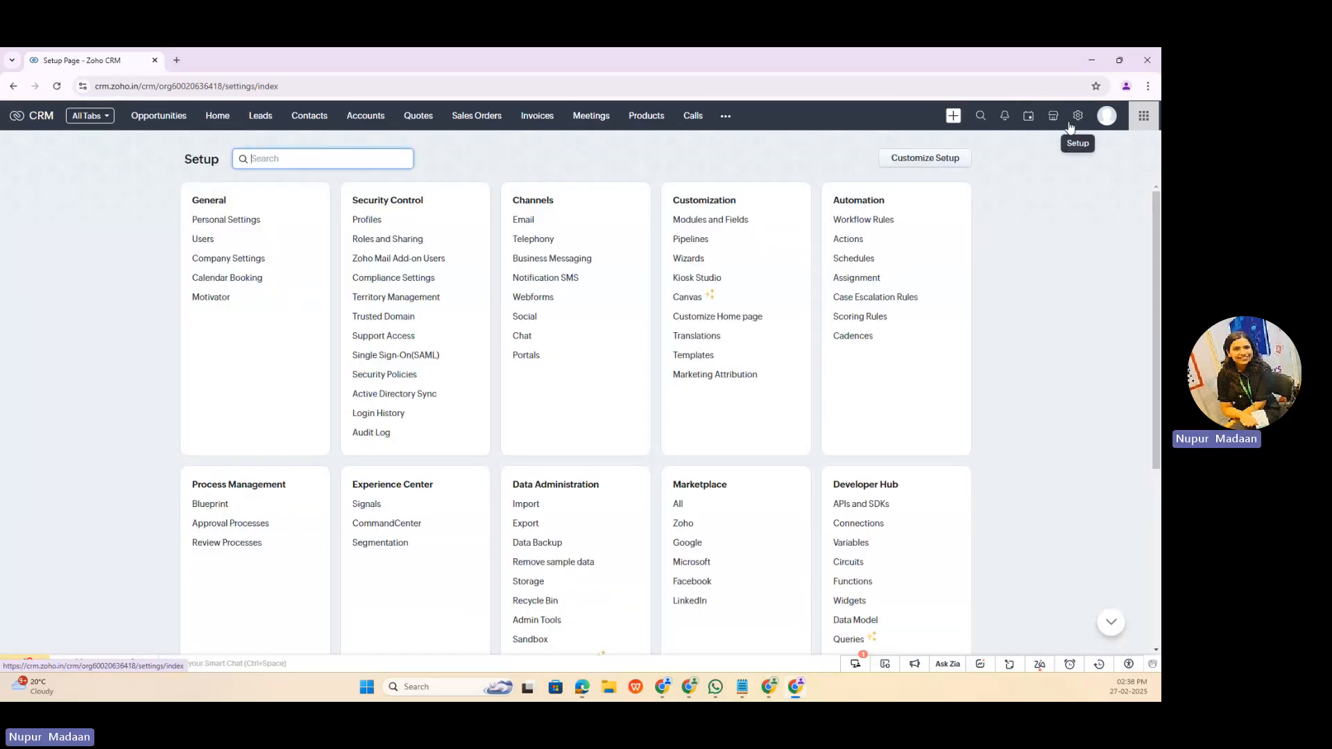
click(863, 220)
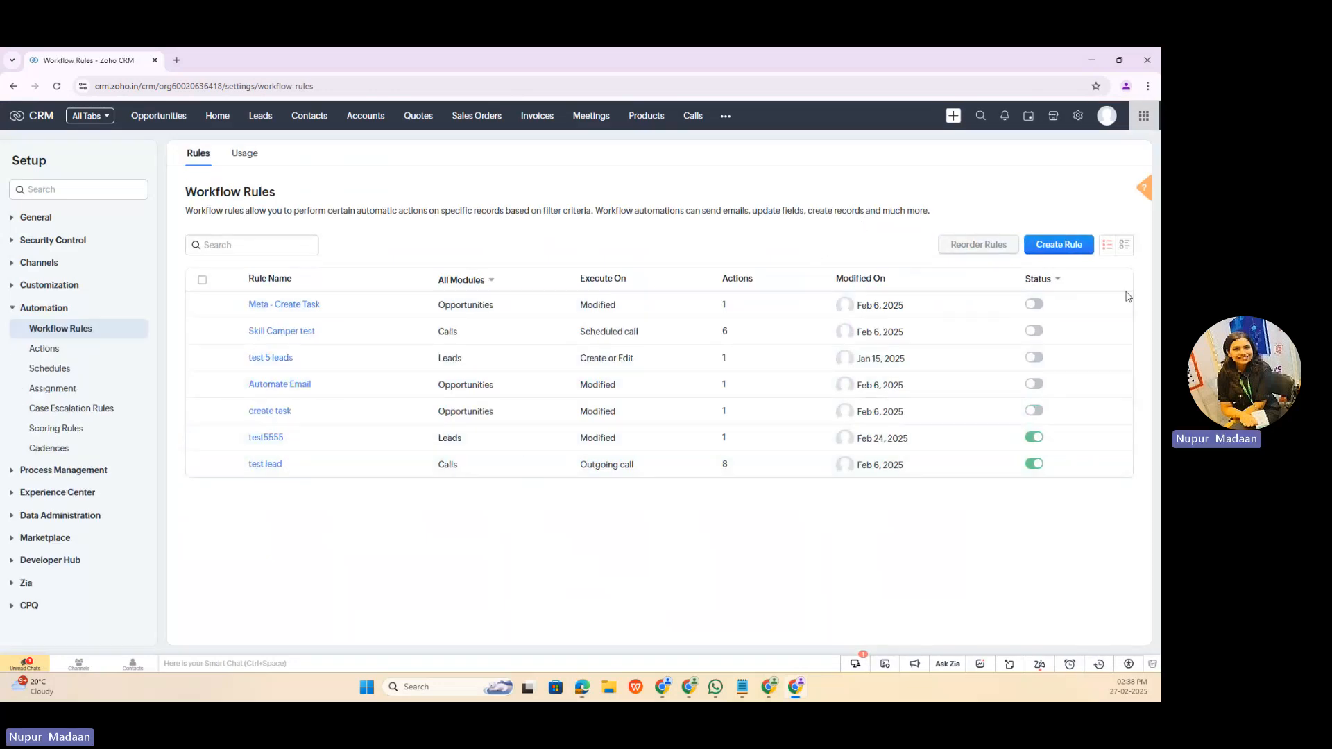
click(1077, 245)
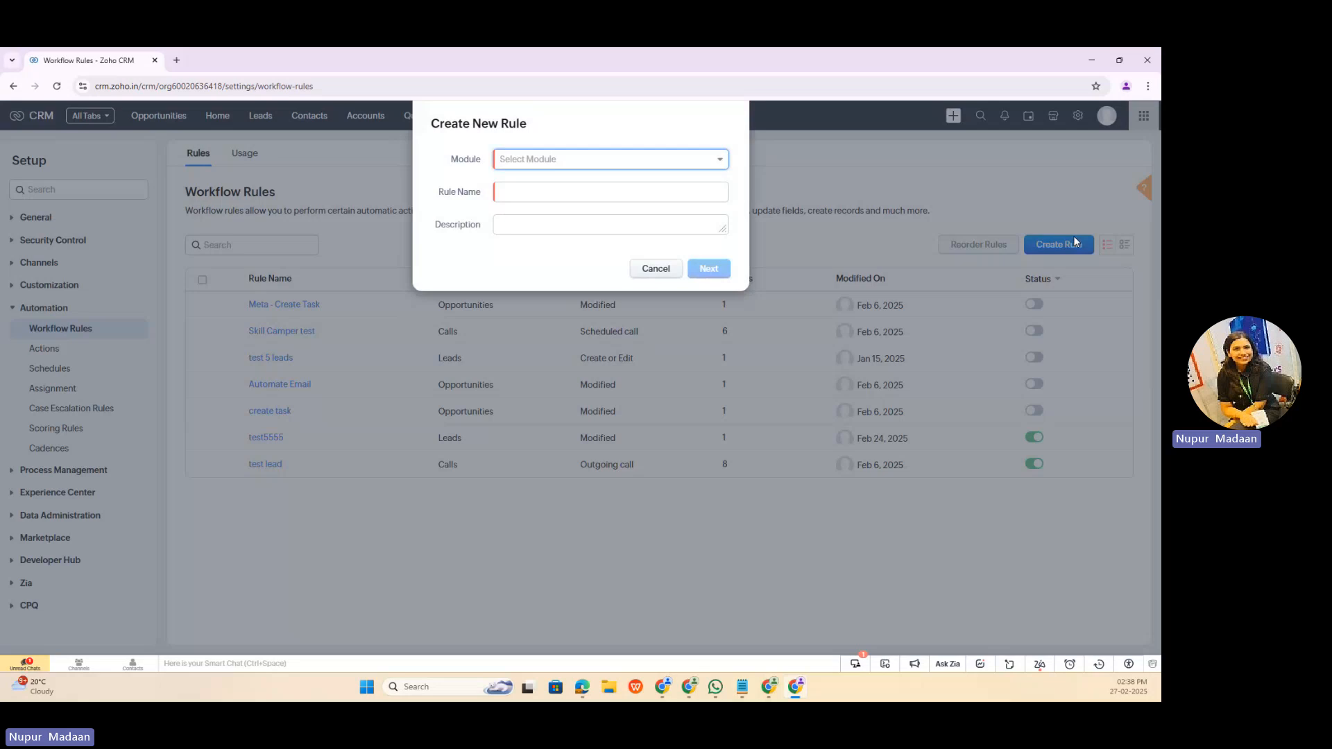
click(726, 168)
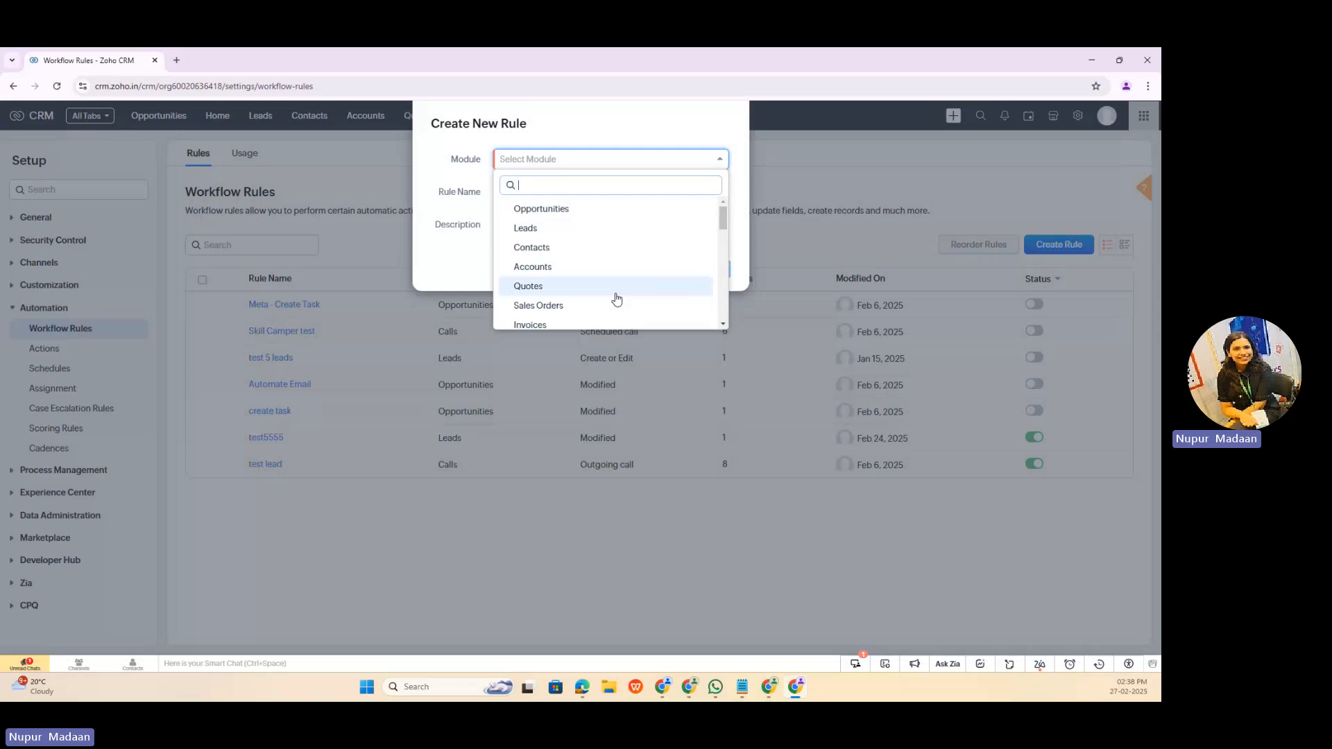
click(572, 232)
Step: Name the new workflow rule "Welcome Email"
click(541, 193)
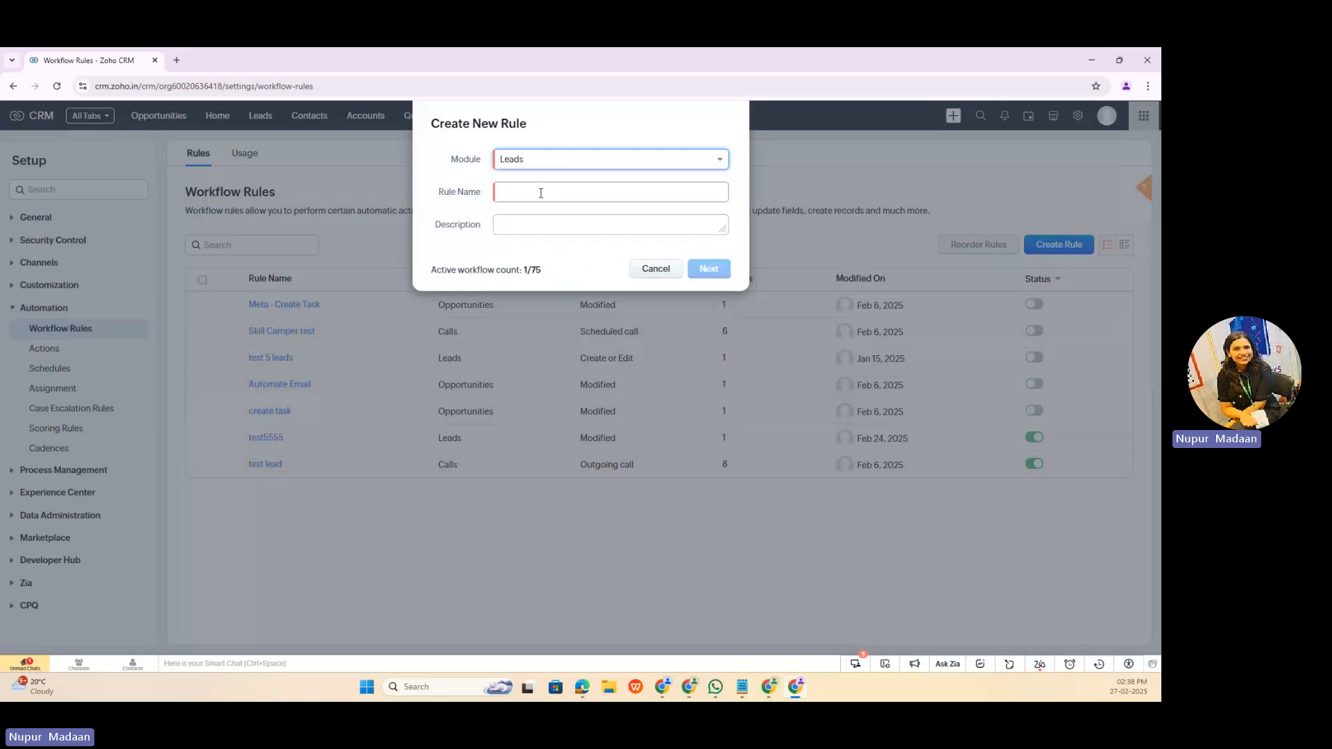
click(541, 193)
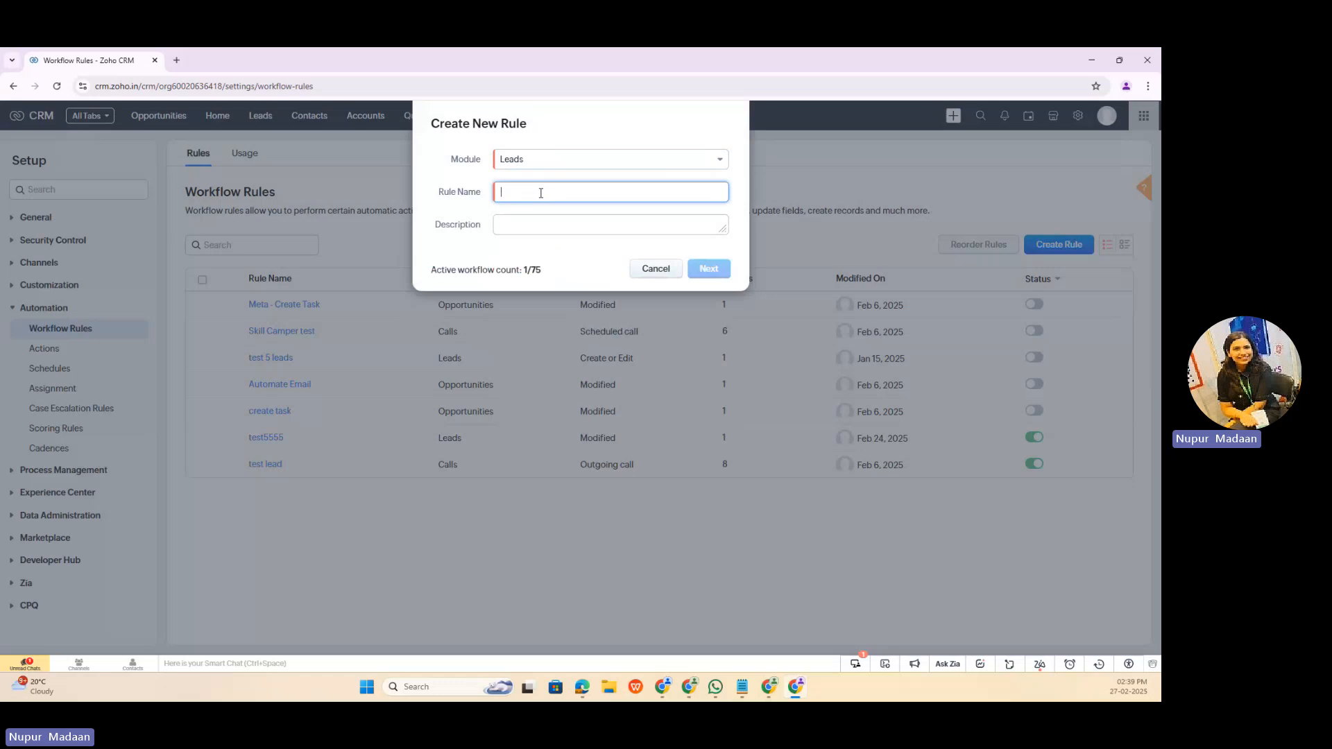
text(Wel)
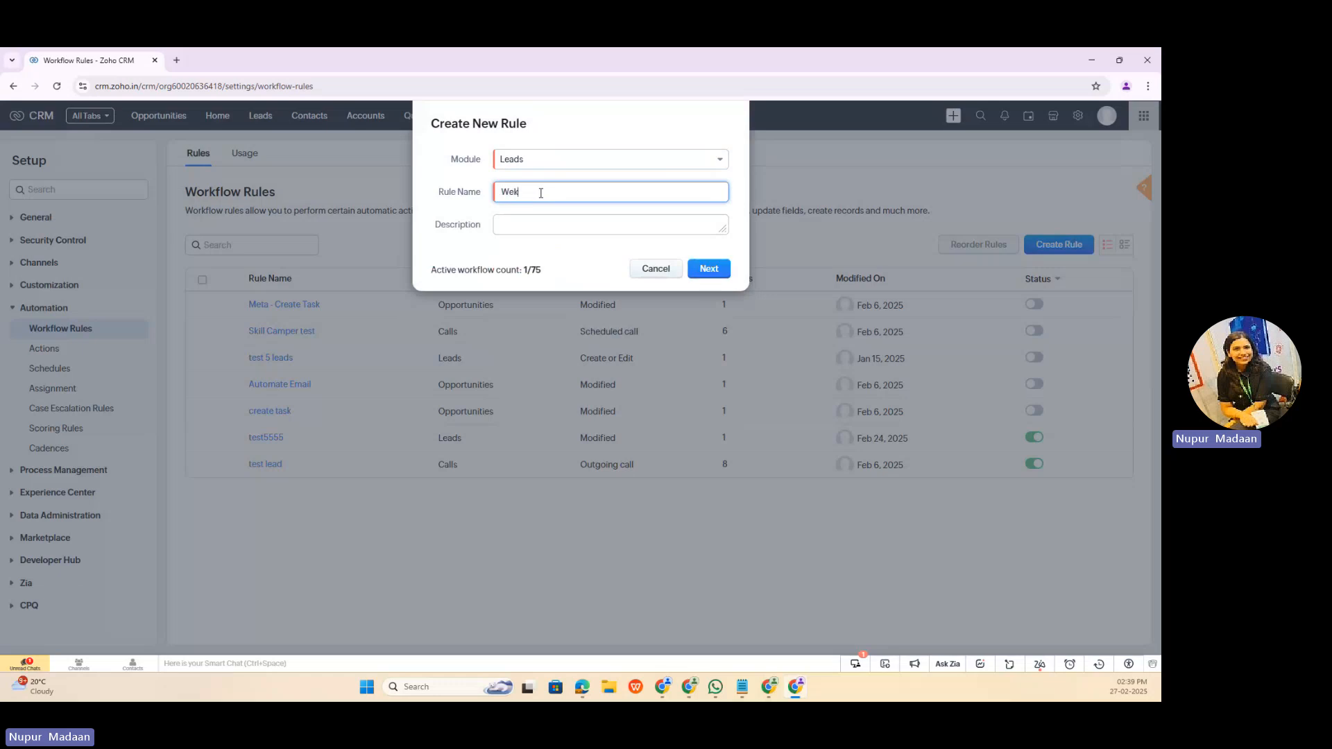
text(comet)
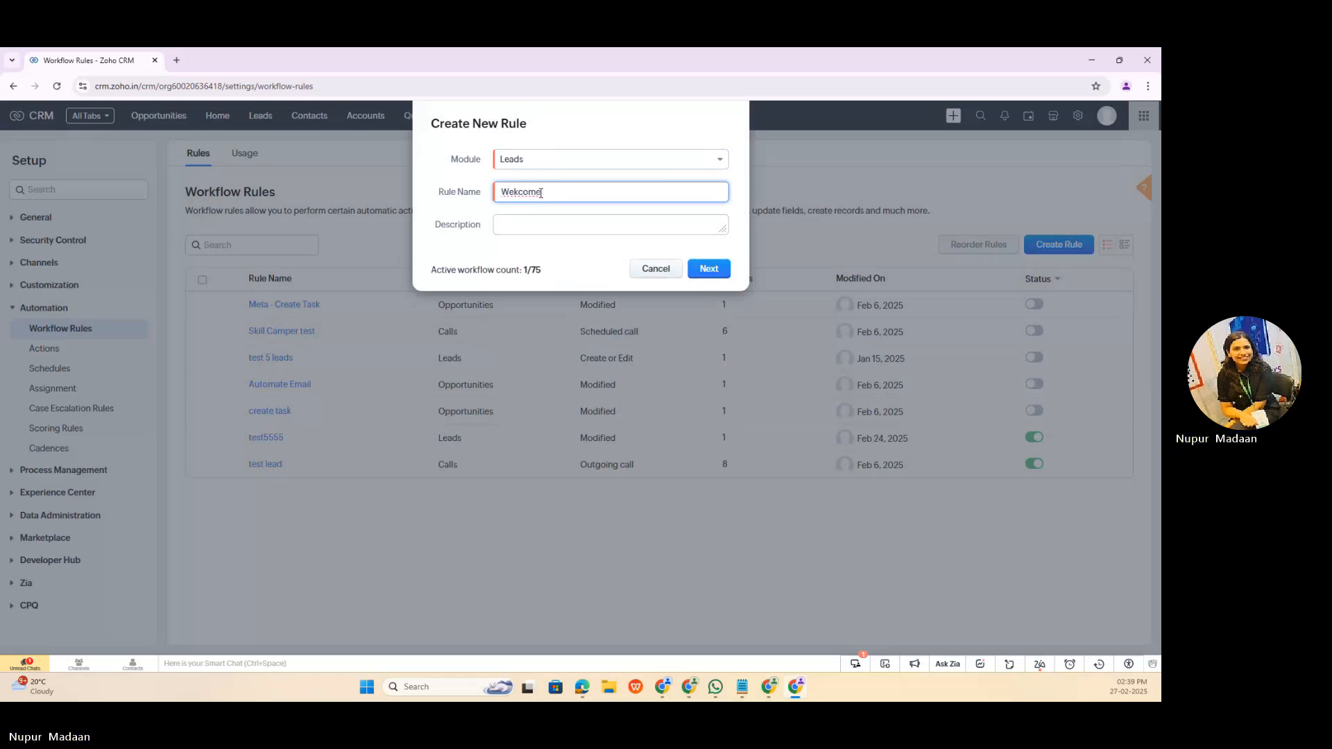
key(BackSpace)
key(BackSpace)
key(BackSpace)
key(BackSpace)
key(BackSpace)
text(l)
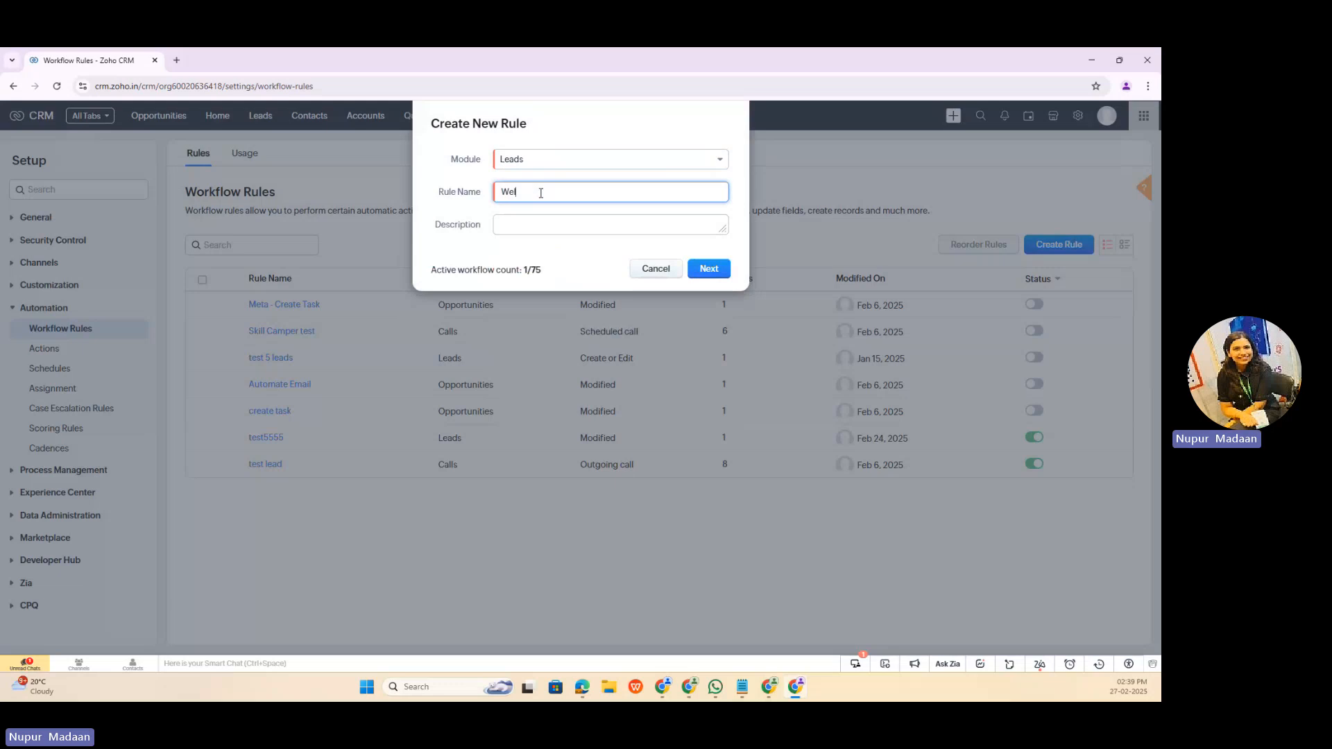
text(come Email)
Step: Describe the rule as "Welcome Email to new leads" and continue to its trigger settings
drag(566, 187, 497, 192)
key(ctrl+c)
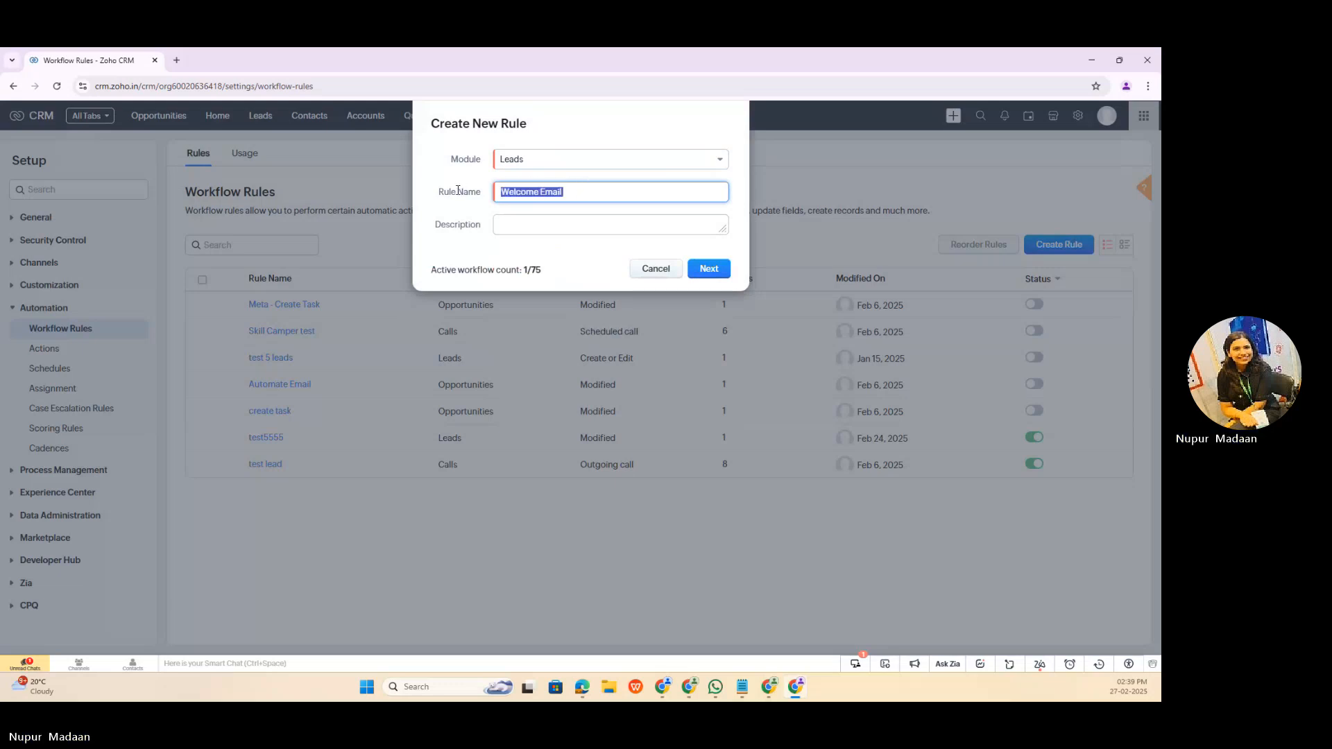
click(531, 219)
key(ctrl+v)
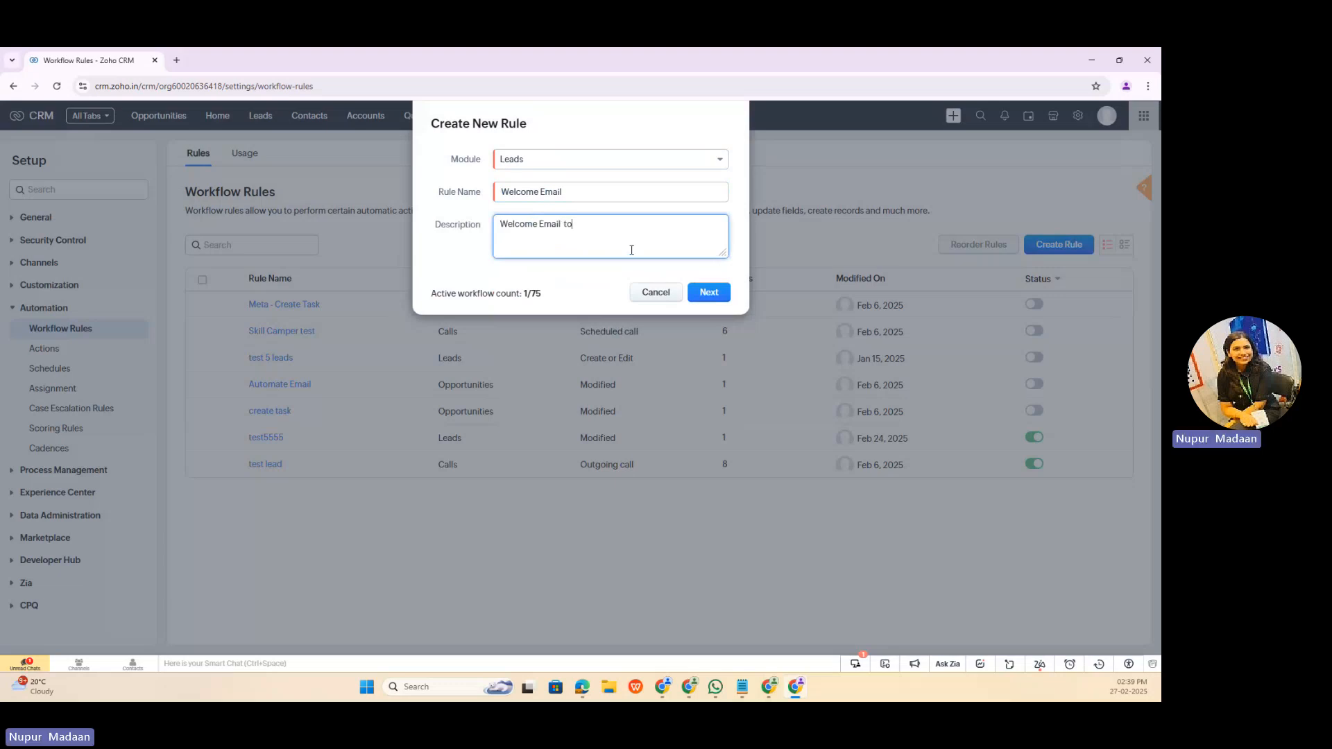
text(to new leads)
click(722, 295)
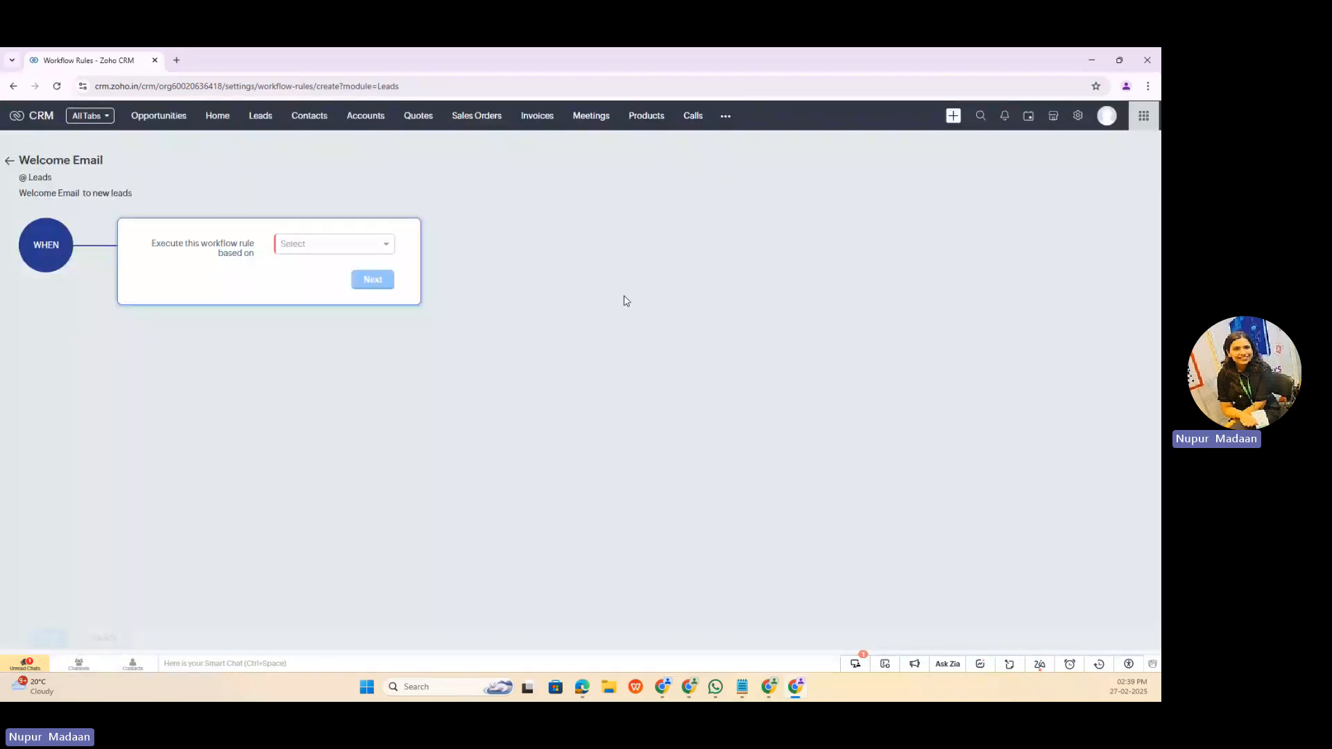
Step: Set the rule to execute on a record action when a lead is created, and continue to the condition
click(327, 245)
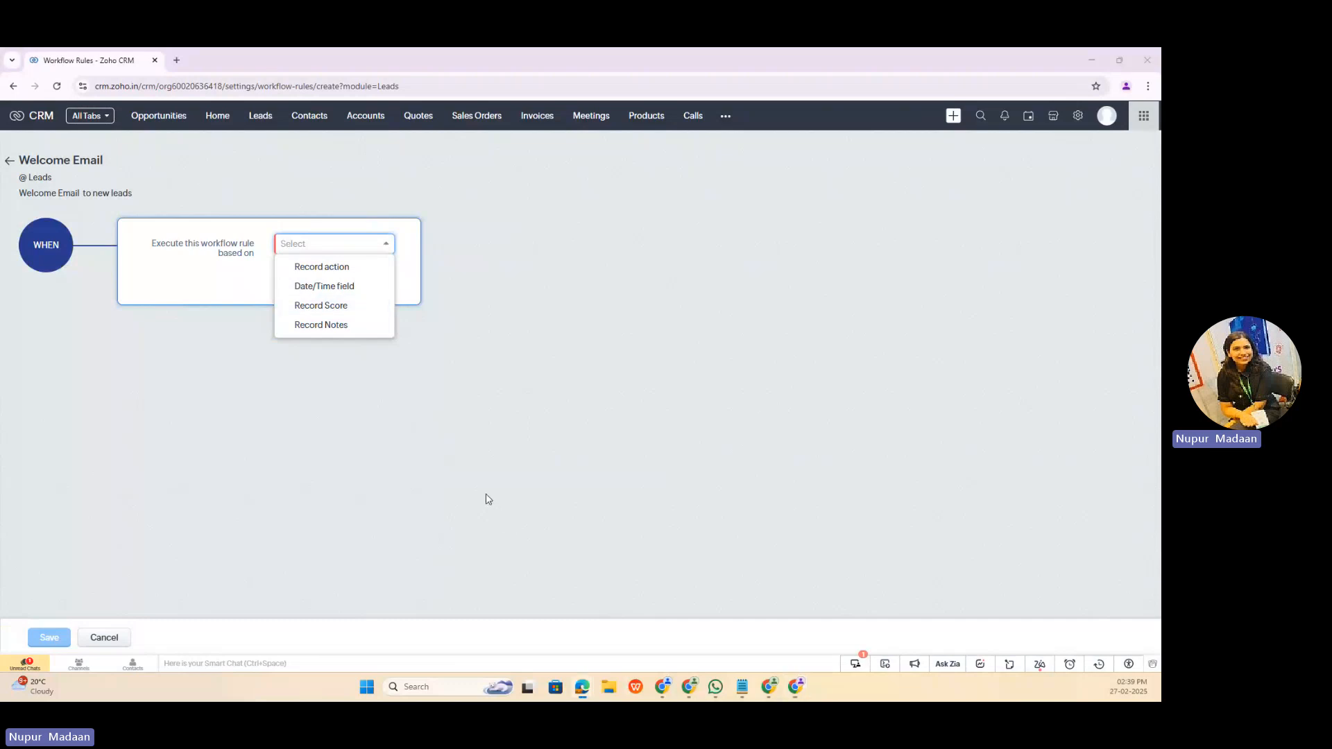
click(349, 274)
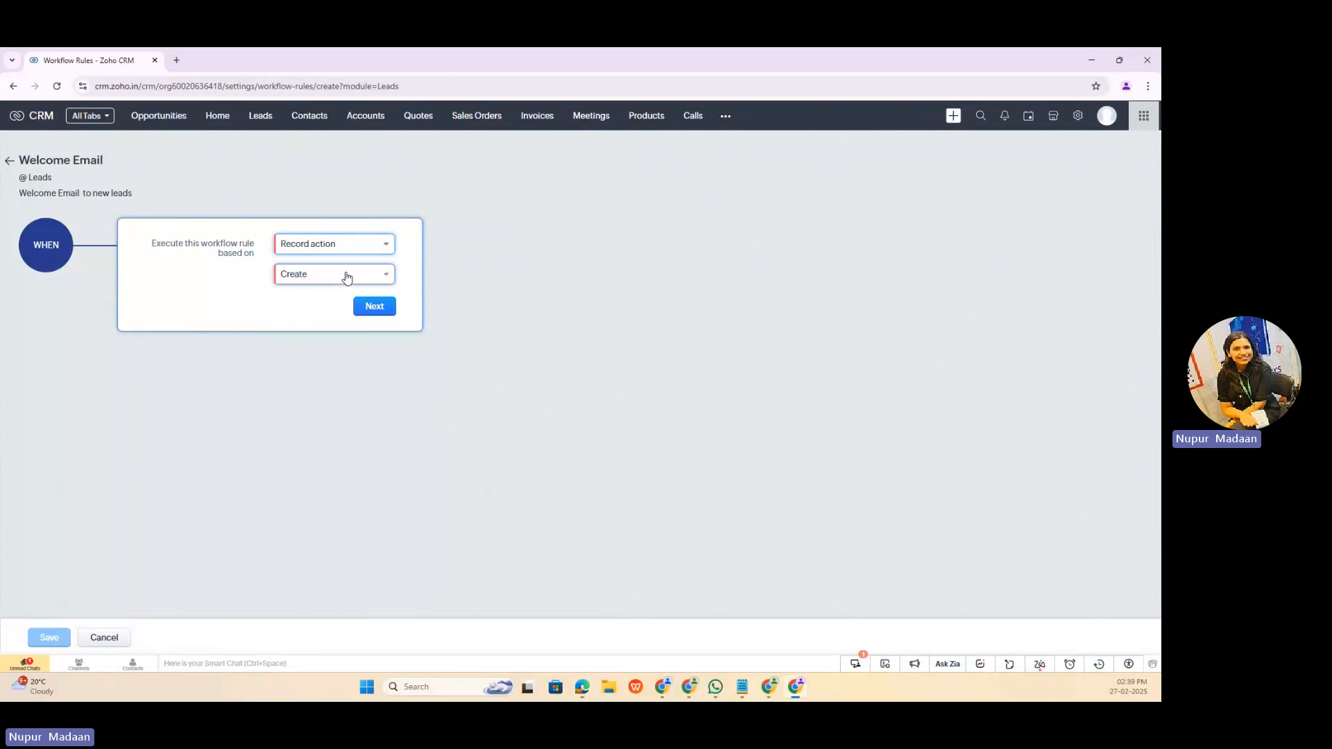
click(346, 276)
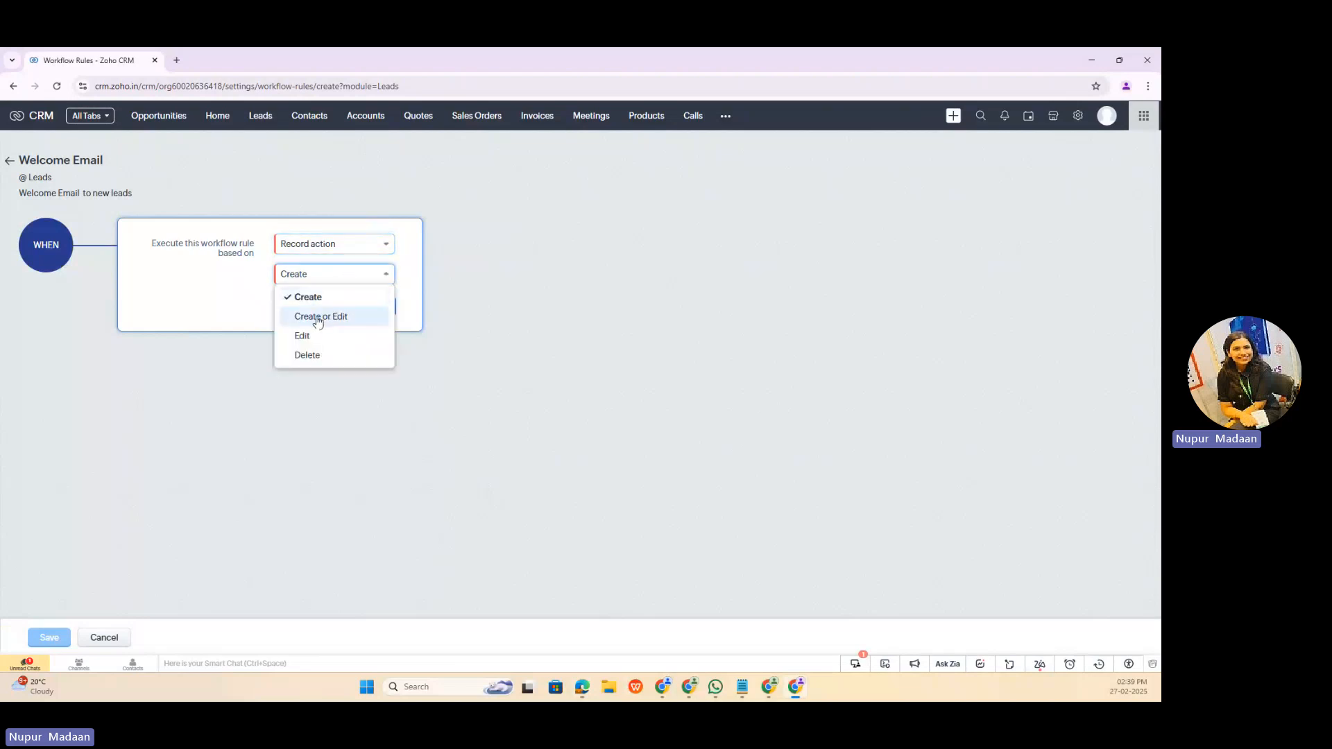
click(256, 320)
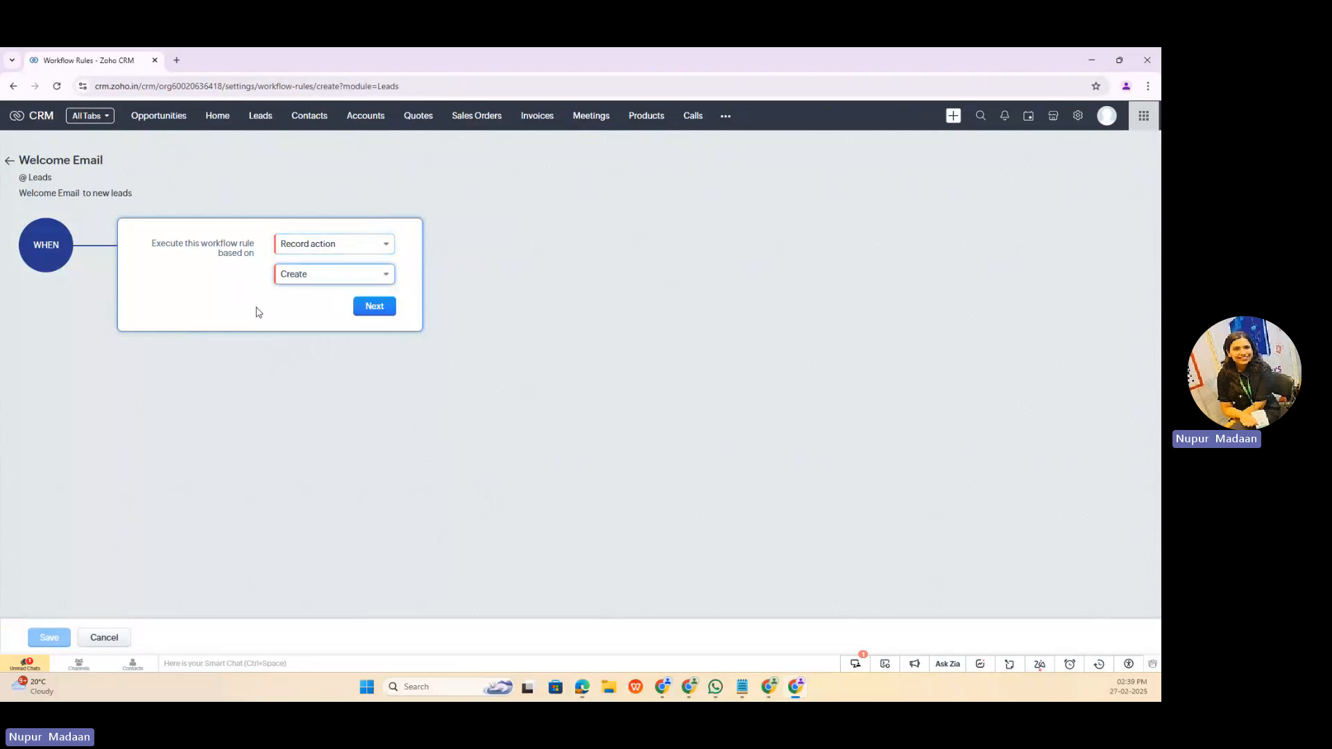
click(375, 307)
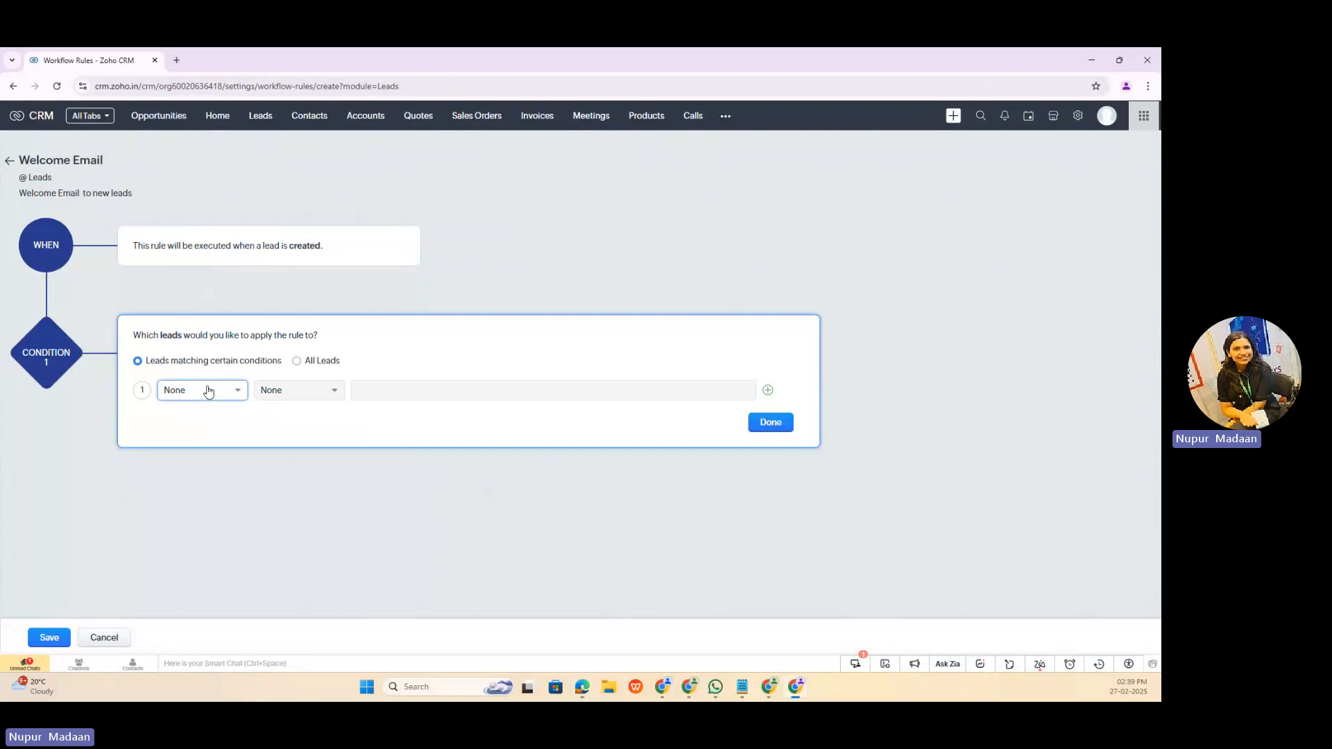
click(208, 390)
click(441, 355)
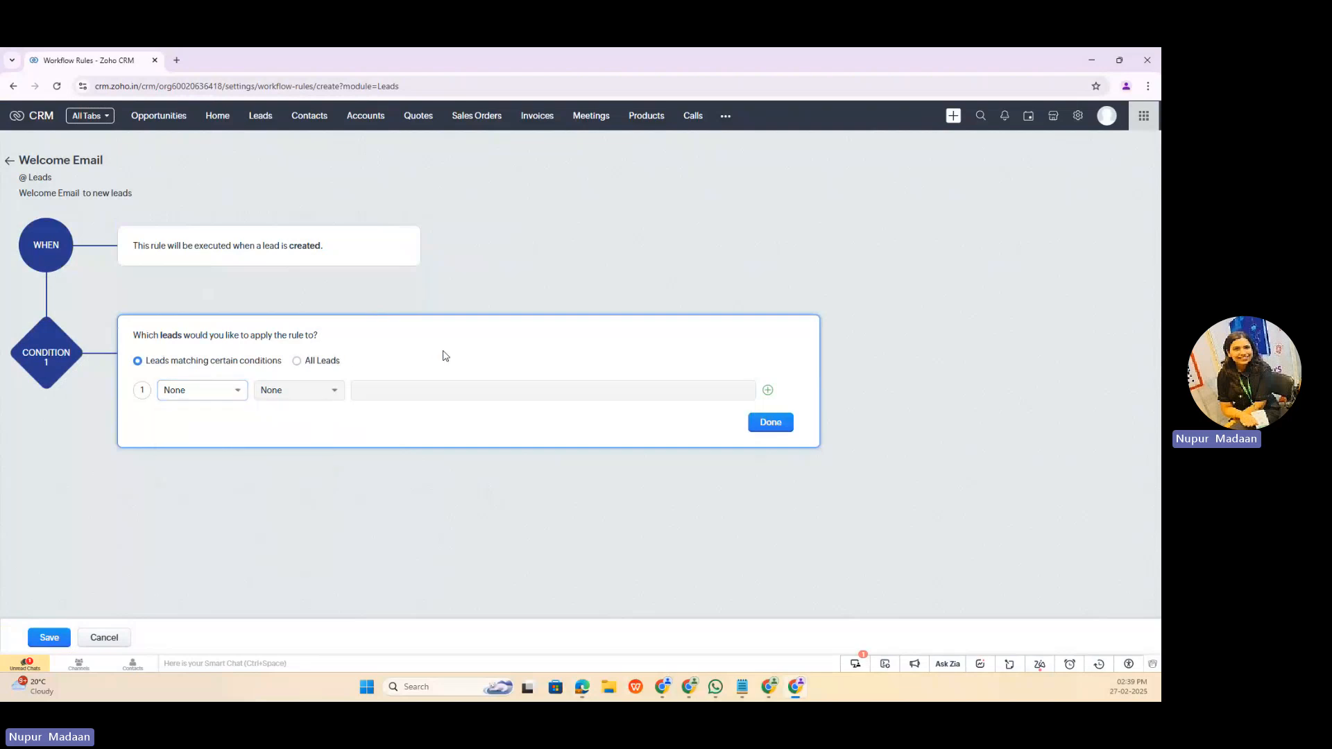
click(195, 390)
text(lead)
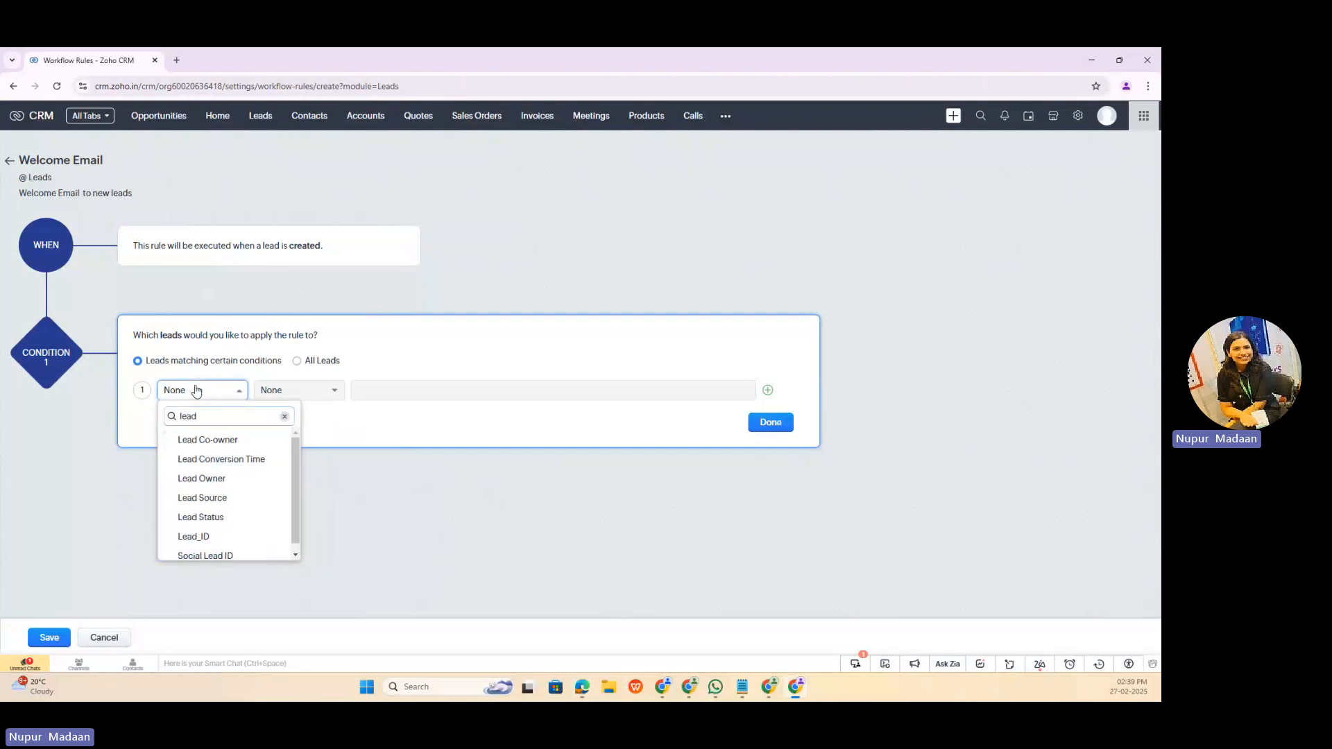
click(229, 498)
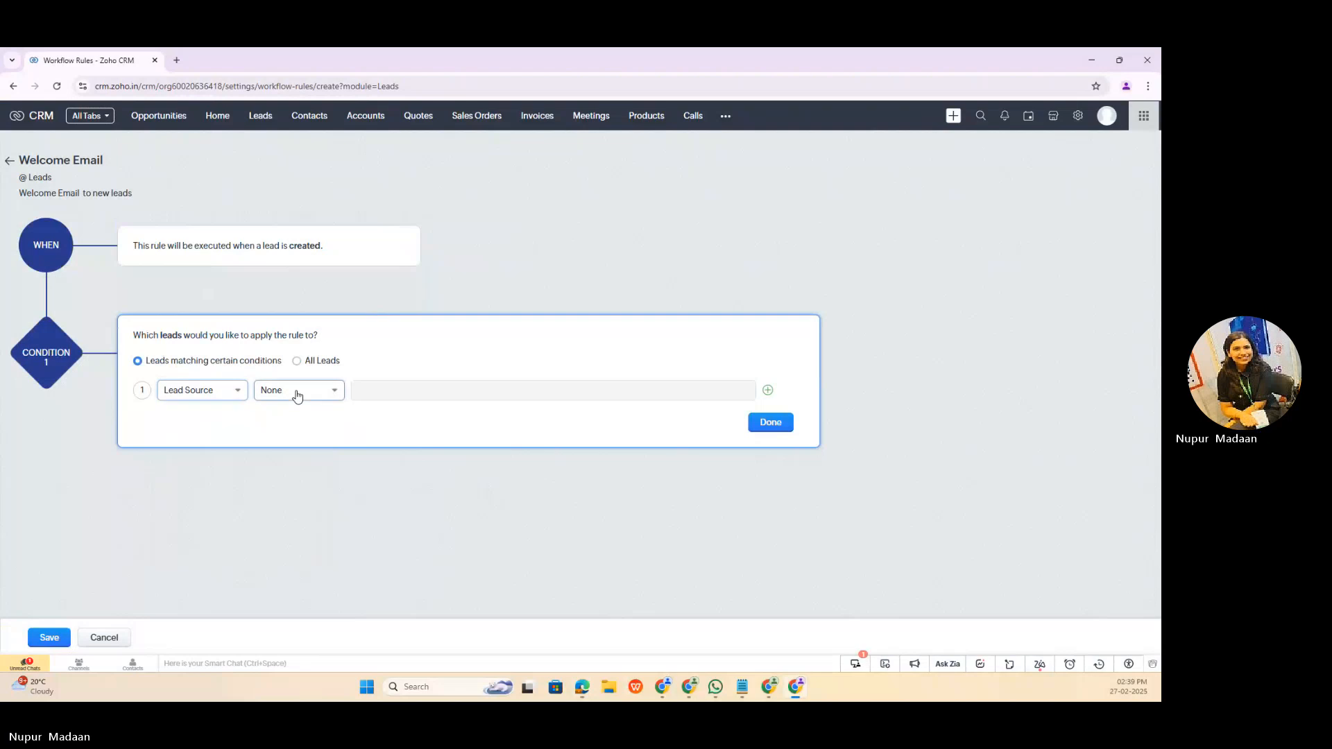
click(294, 391)
click(297, 434)
click(510, 391)
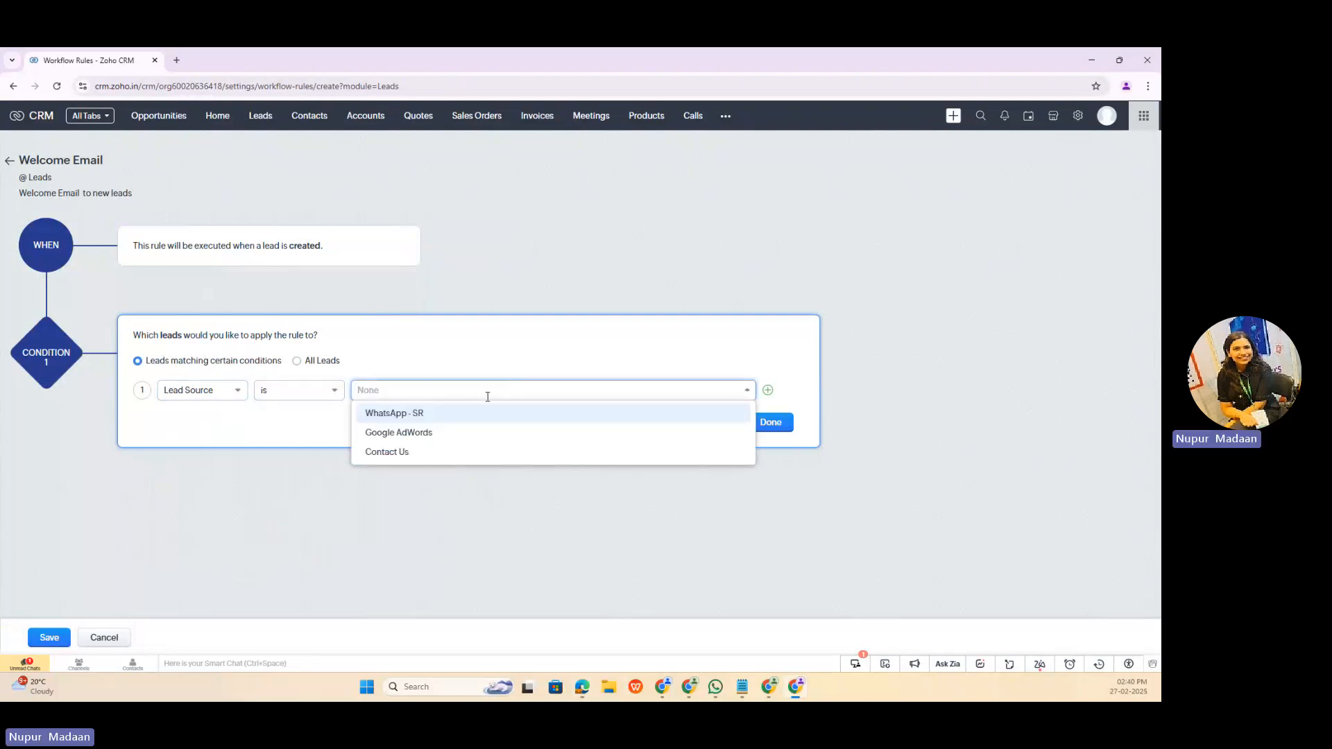
click(312, 453)
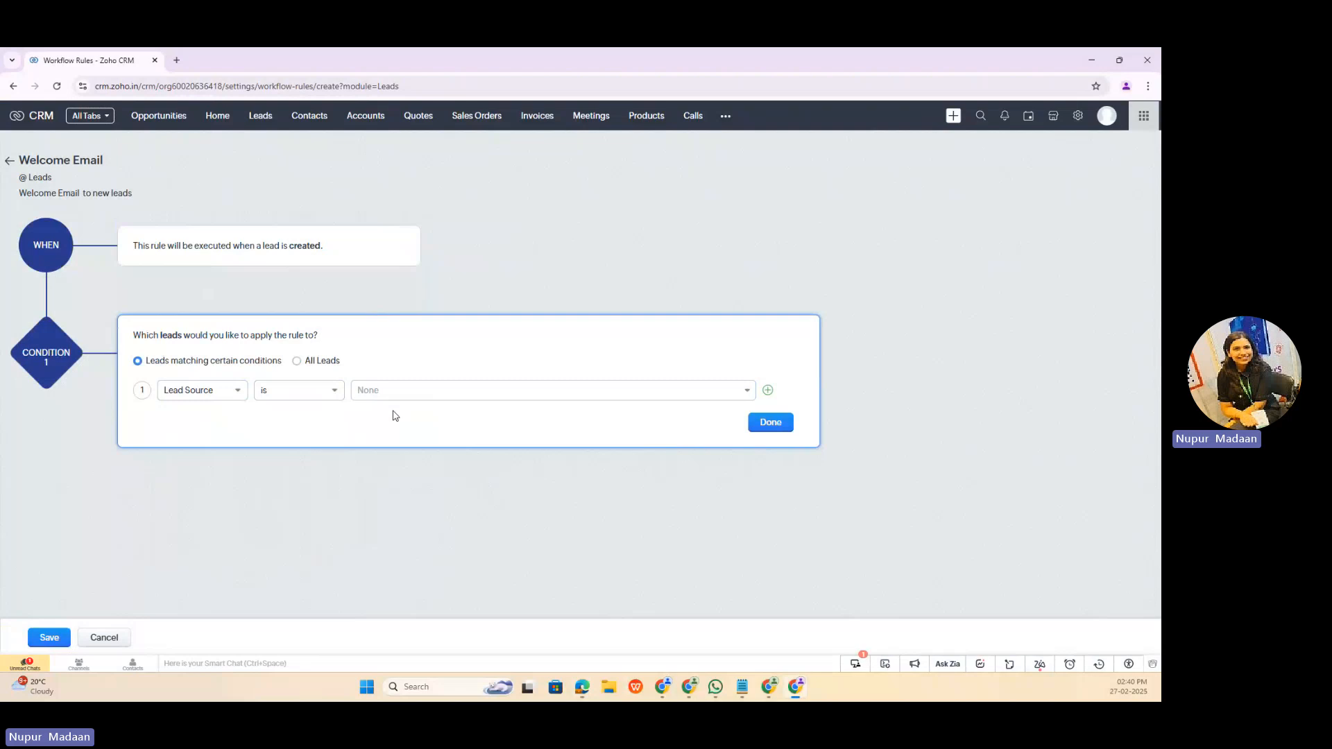
Step: Apply the rule to all leads and finish the condition
click(297, 361)
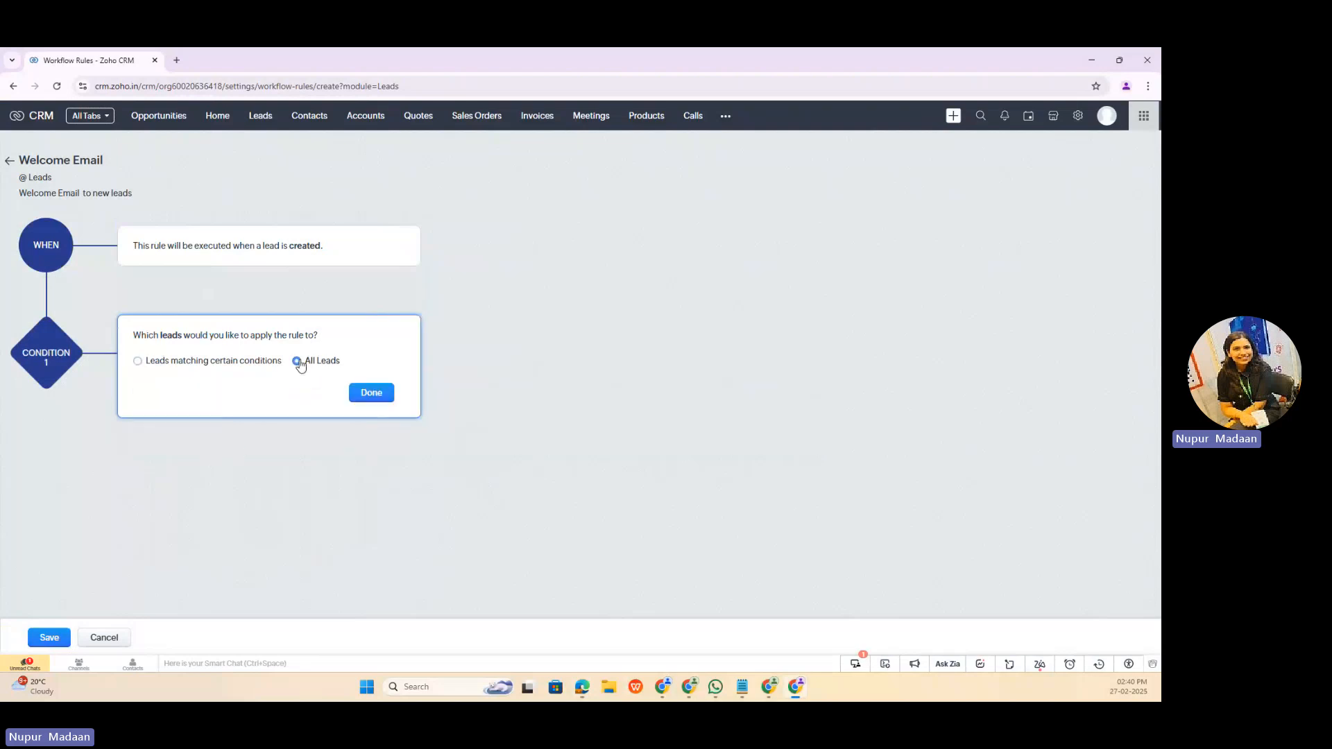
click(374, 393)
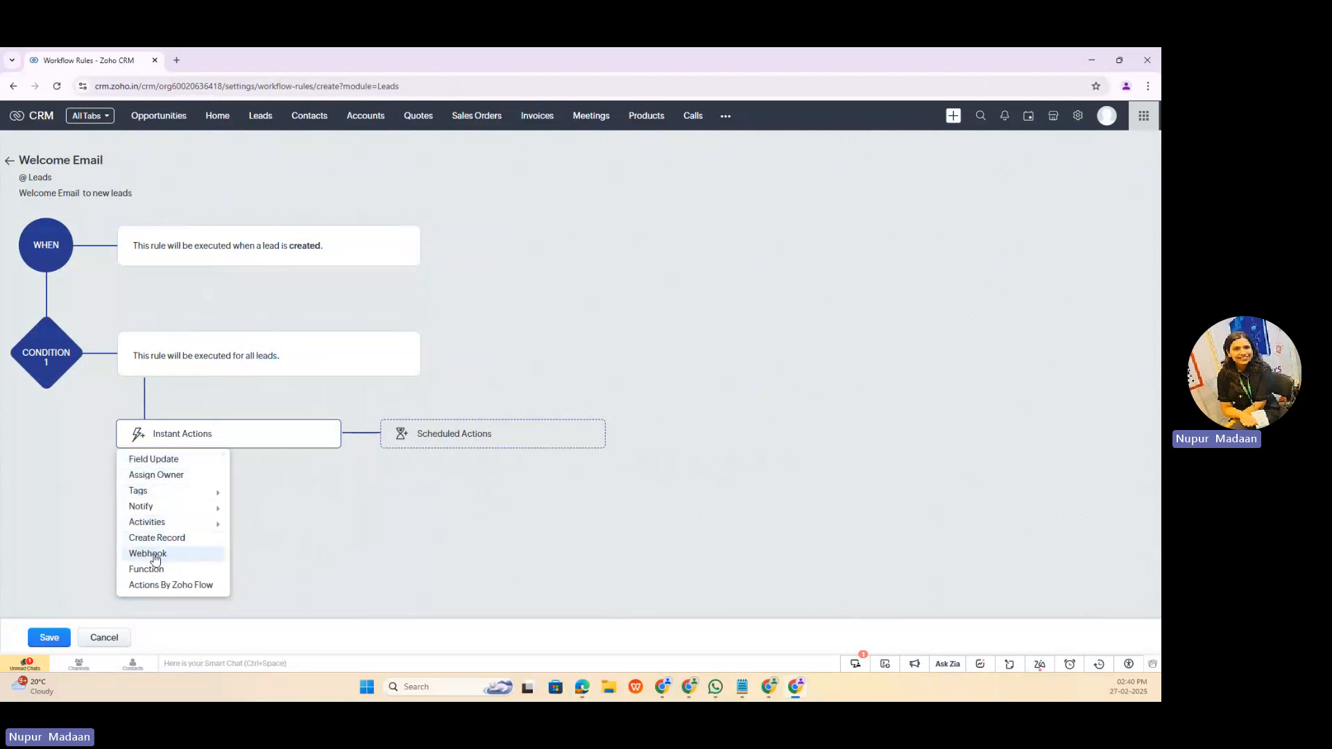
Step: Add the "Welcome Mail For Leads" email notification as an instant action and save the rule
mouse_move(157, 525)
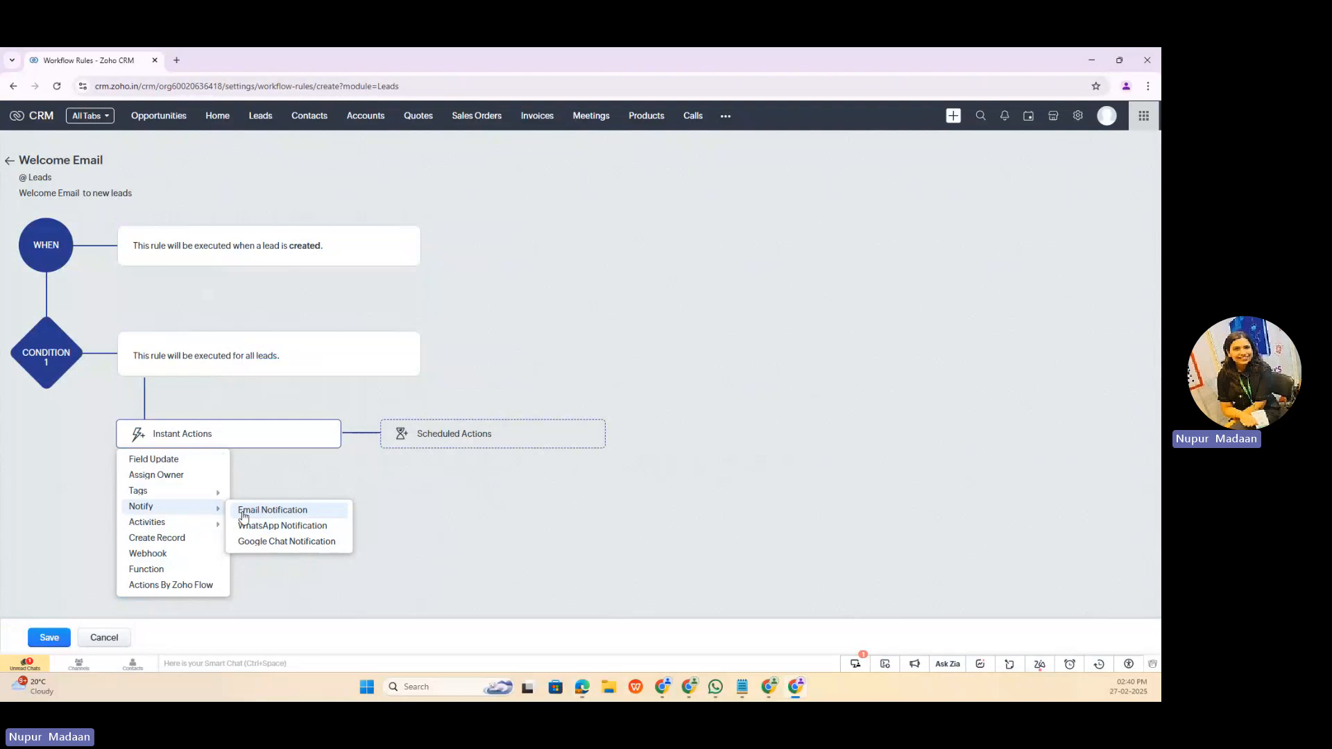
click(255, 514)
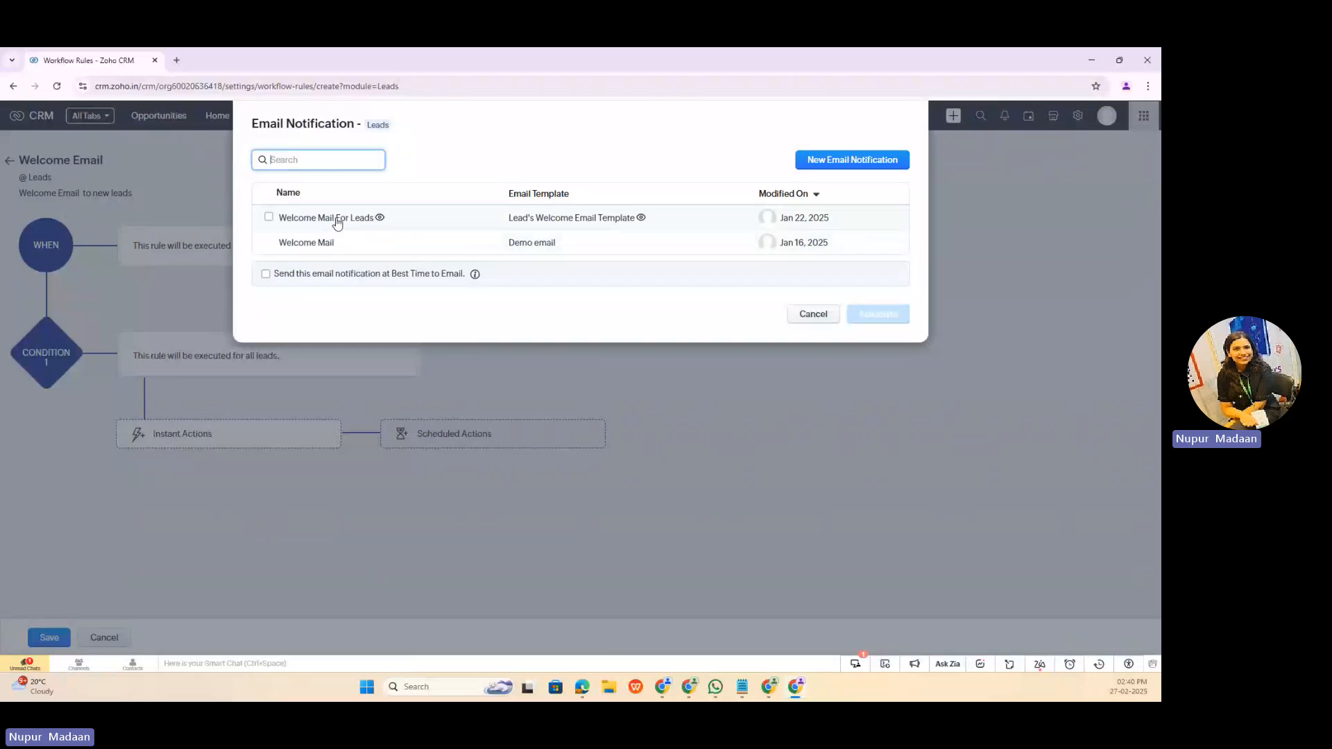
click(336, 220)
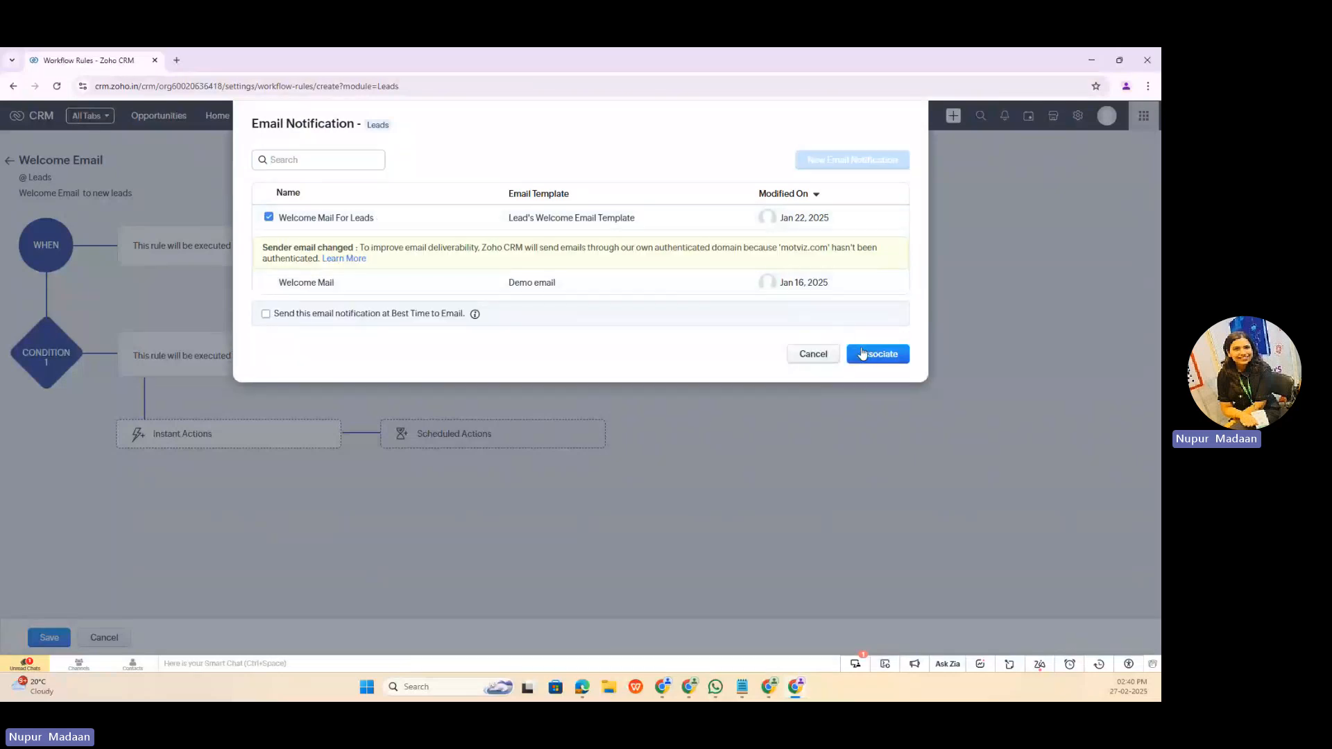
click(866, 357)
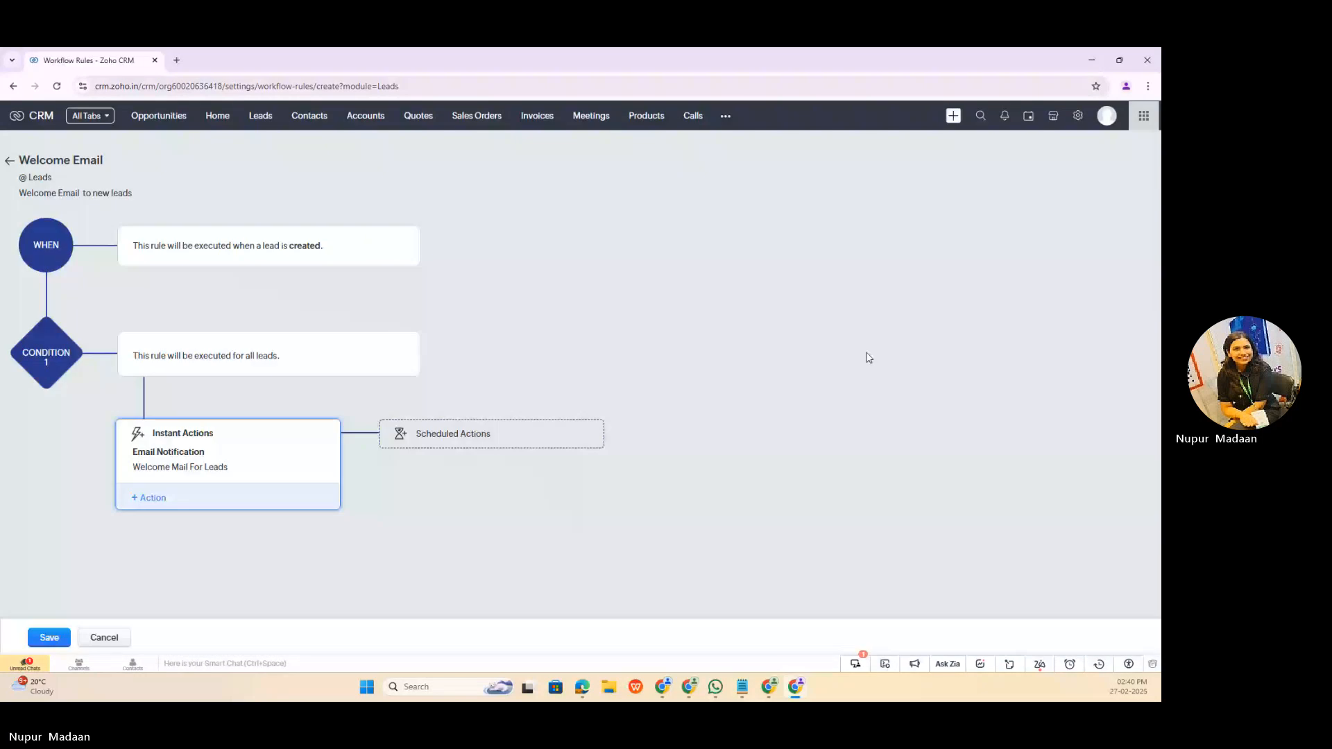
click(50, 638)
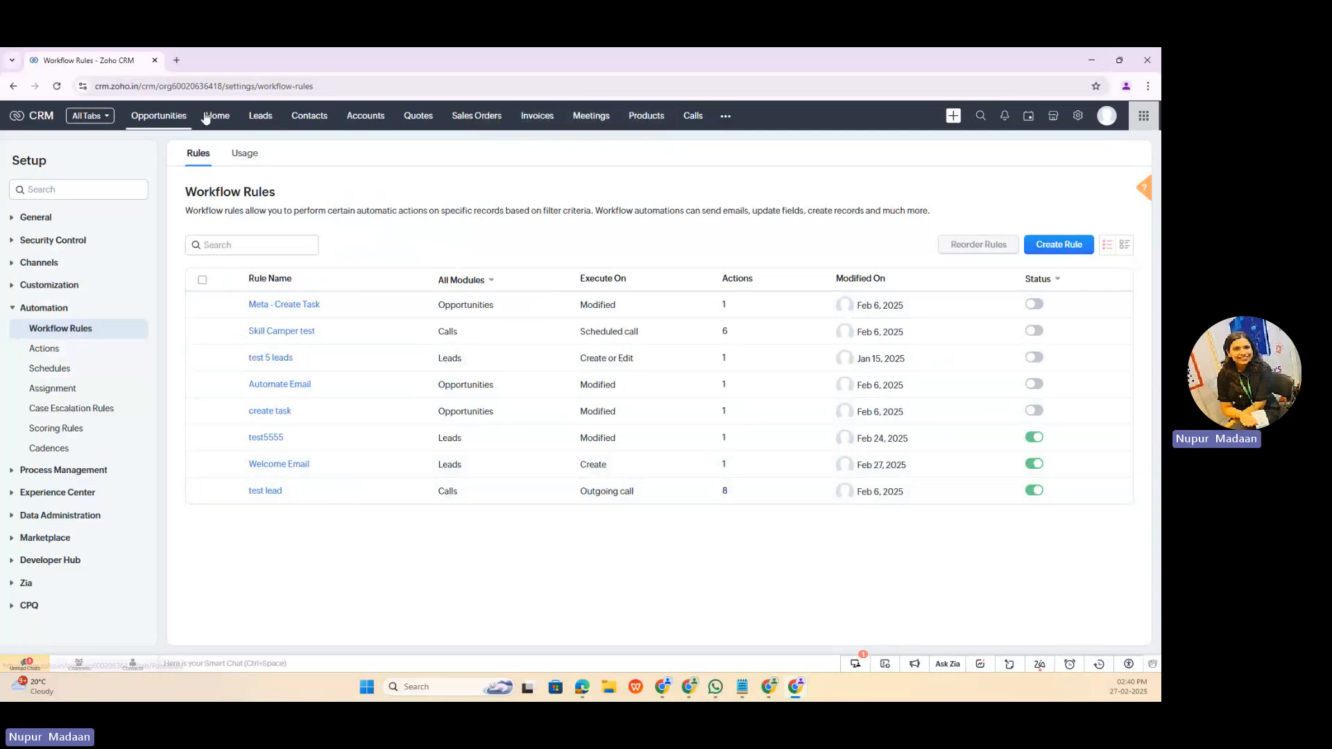
Step: Start creating a new lead and enter the lead's full name as its MV Name
click(259, 118)
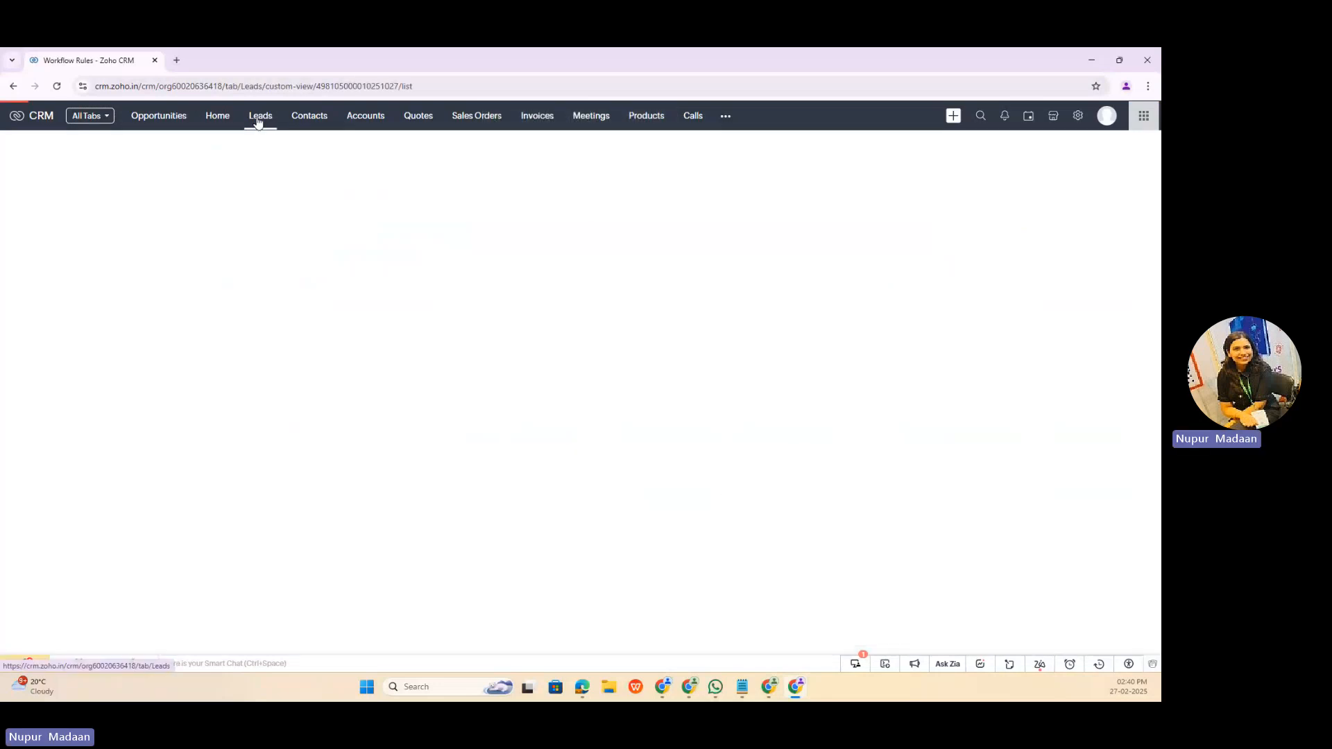
click(1023, 147)
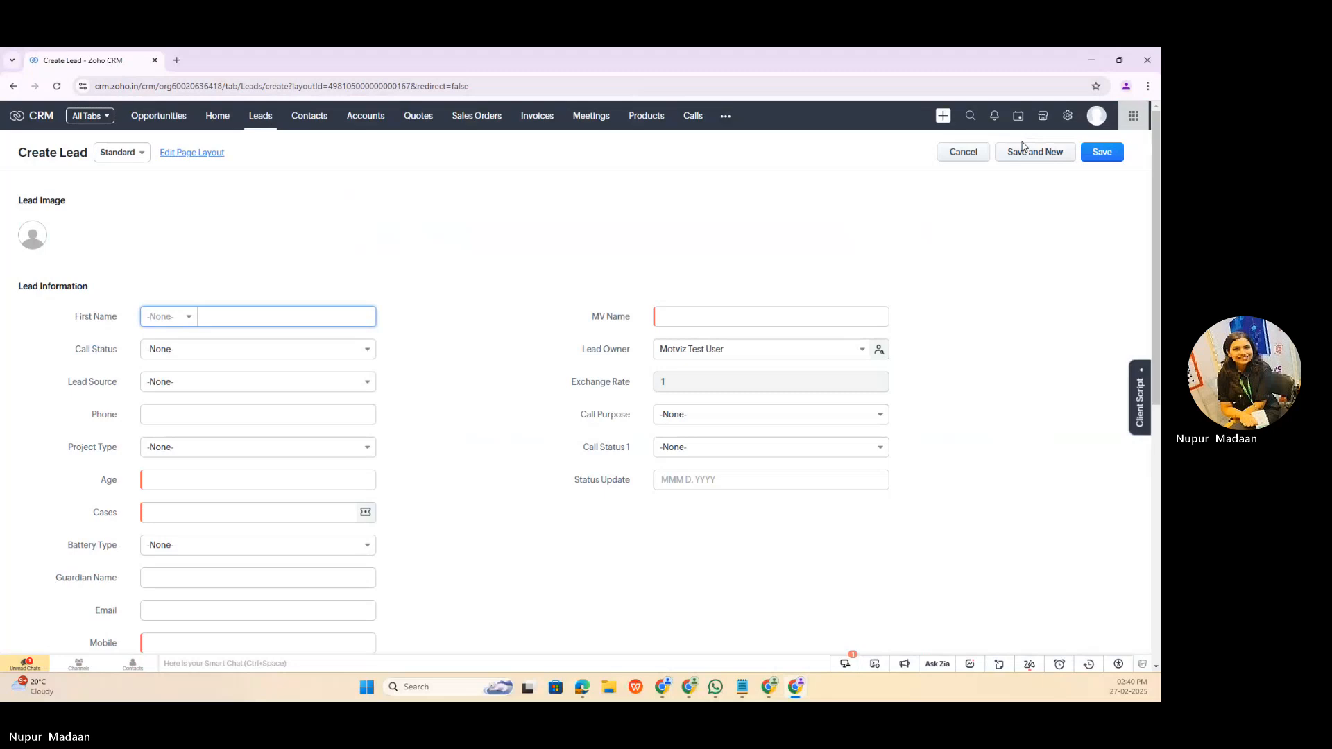
click(670, 317)
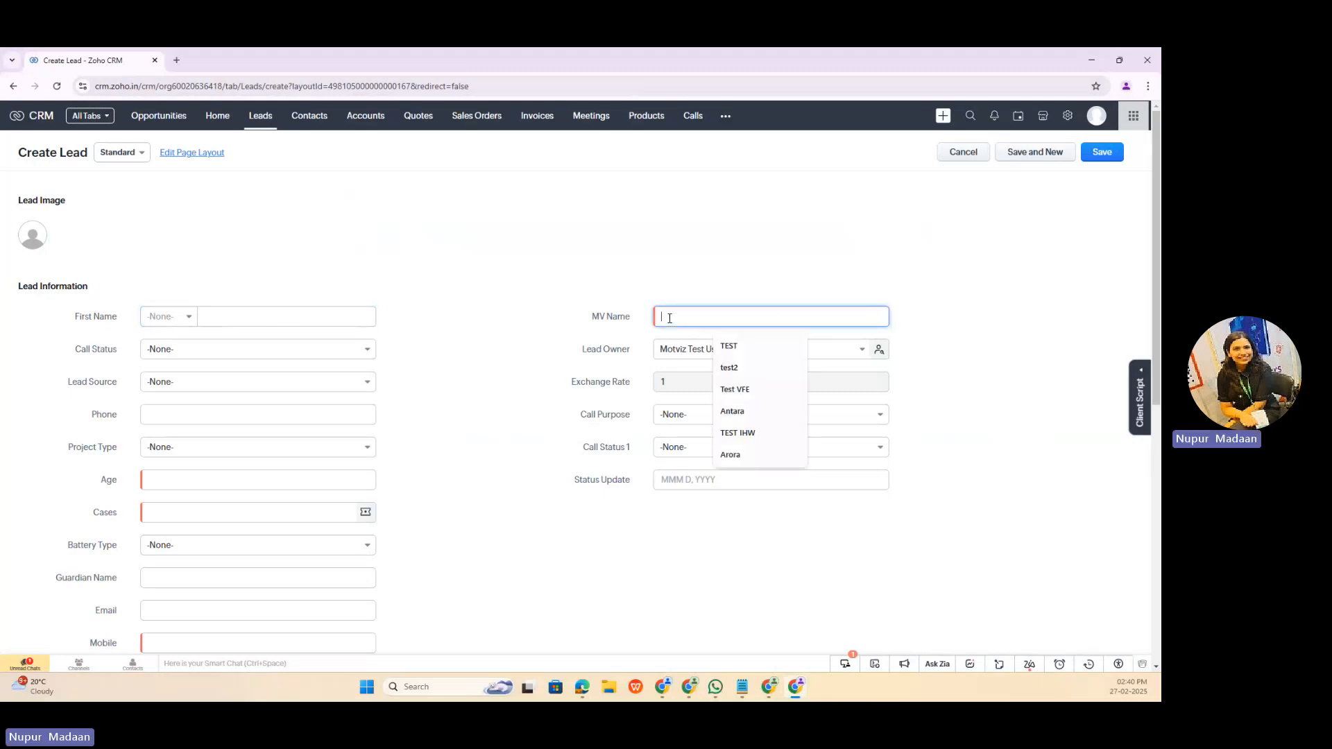
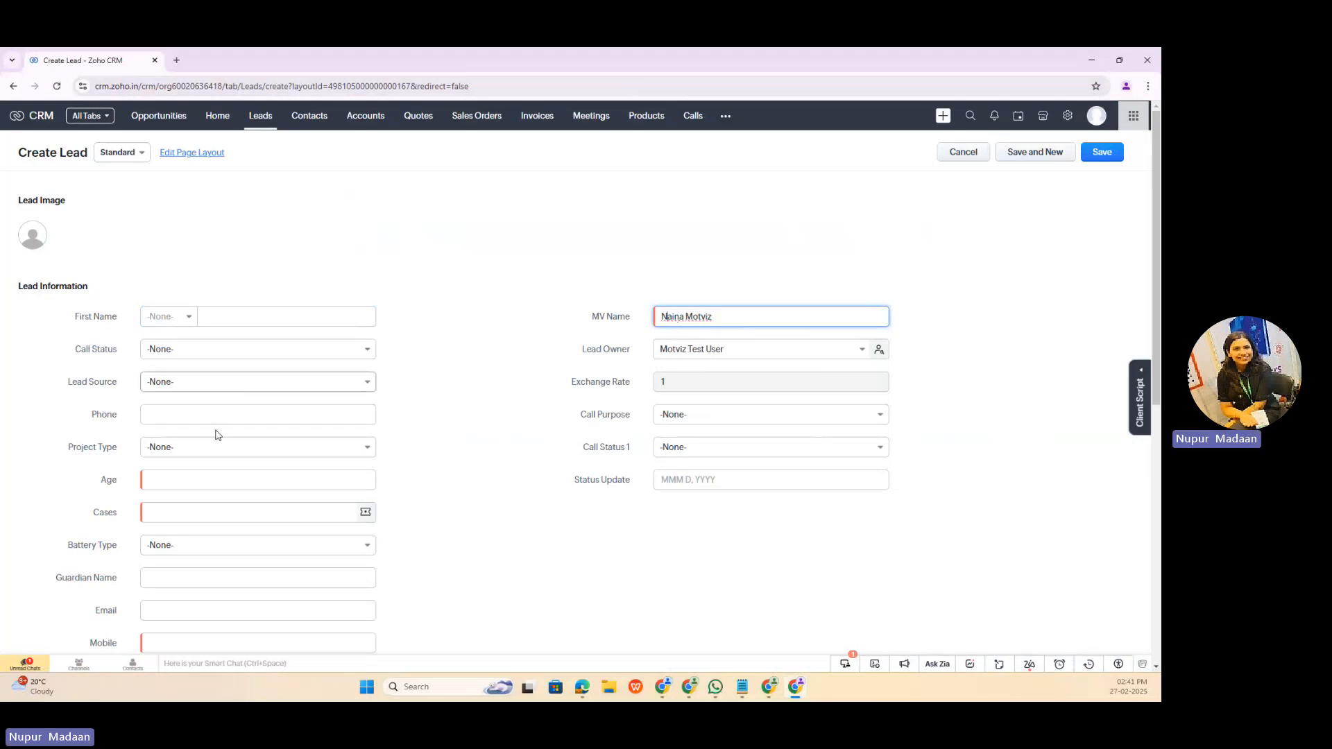
Step: Set the lead's age to 35 and link it to the case "client app crashed"
click(198, 482)
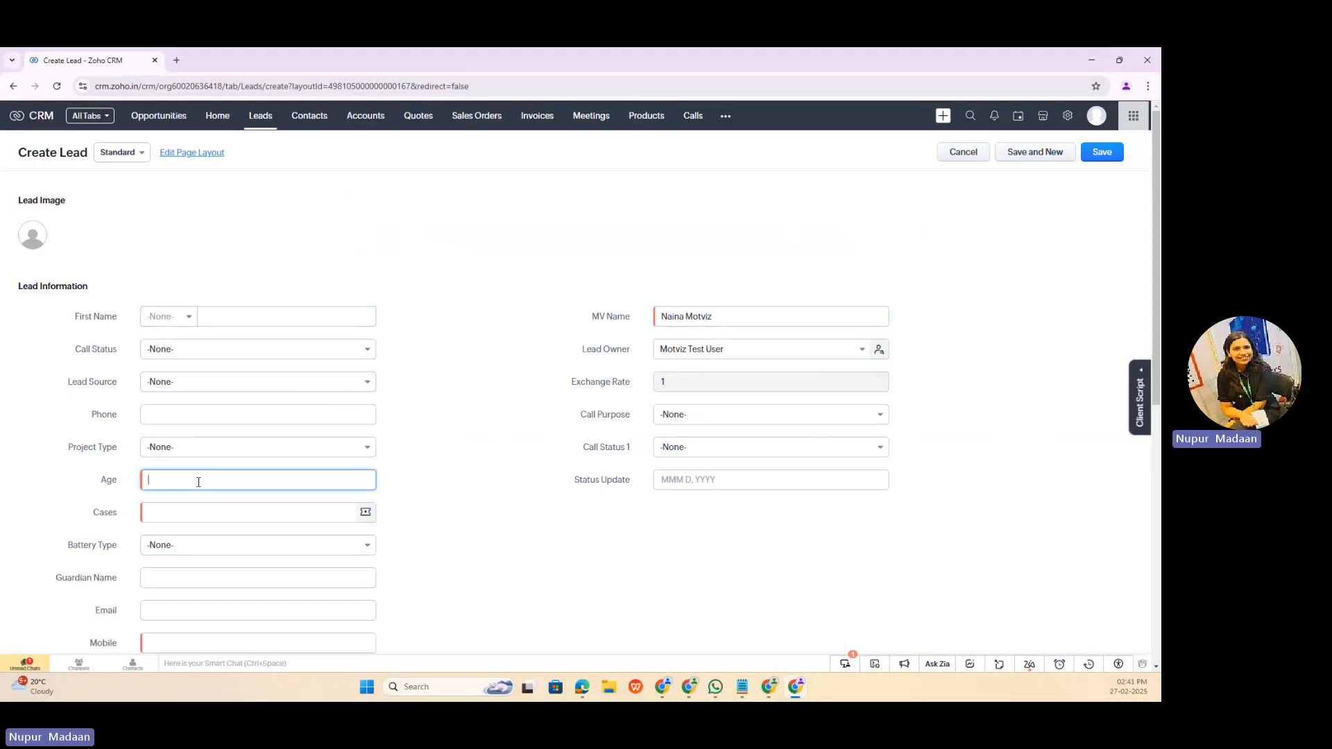
click(190, 511)
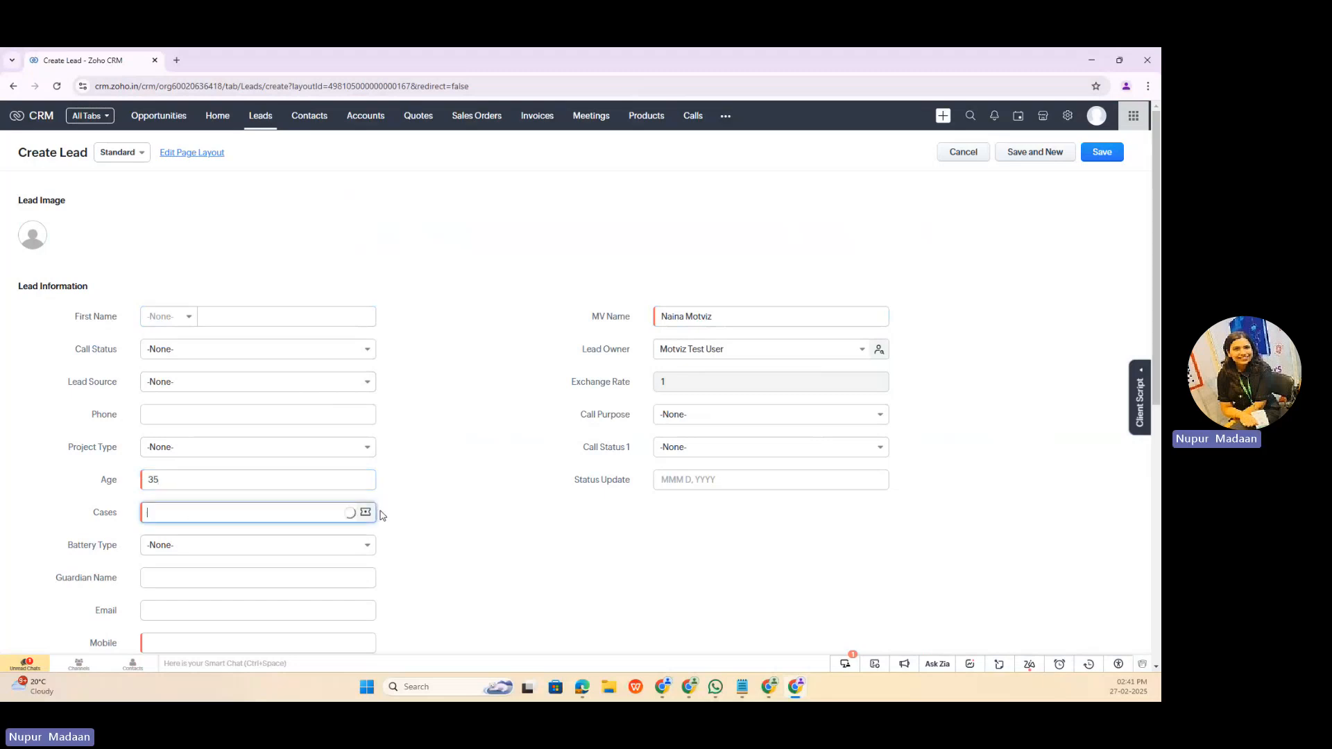
click(291, 558)
Step: Fill in the lead's mobile number and try to save the lead
scroll(277, 534, down, 3)
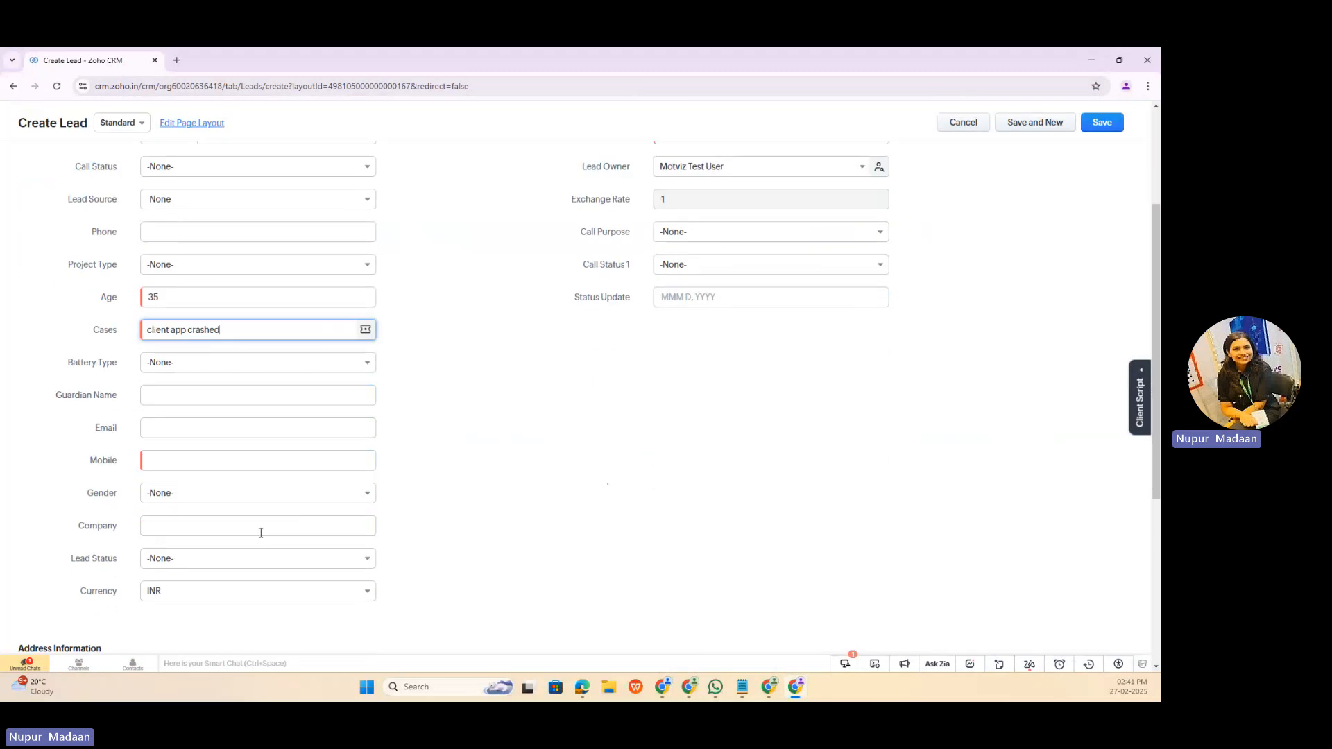
click(216, 459)
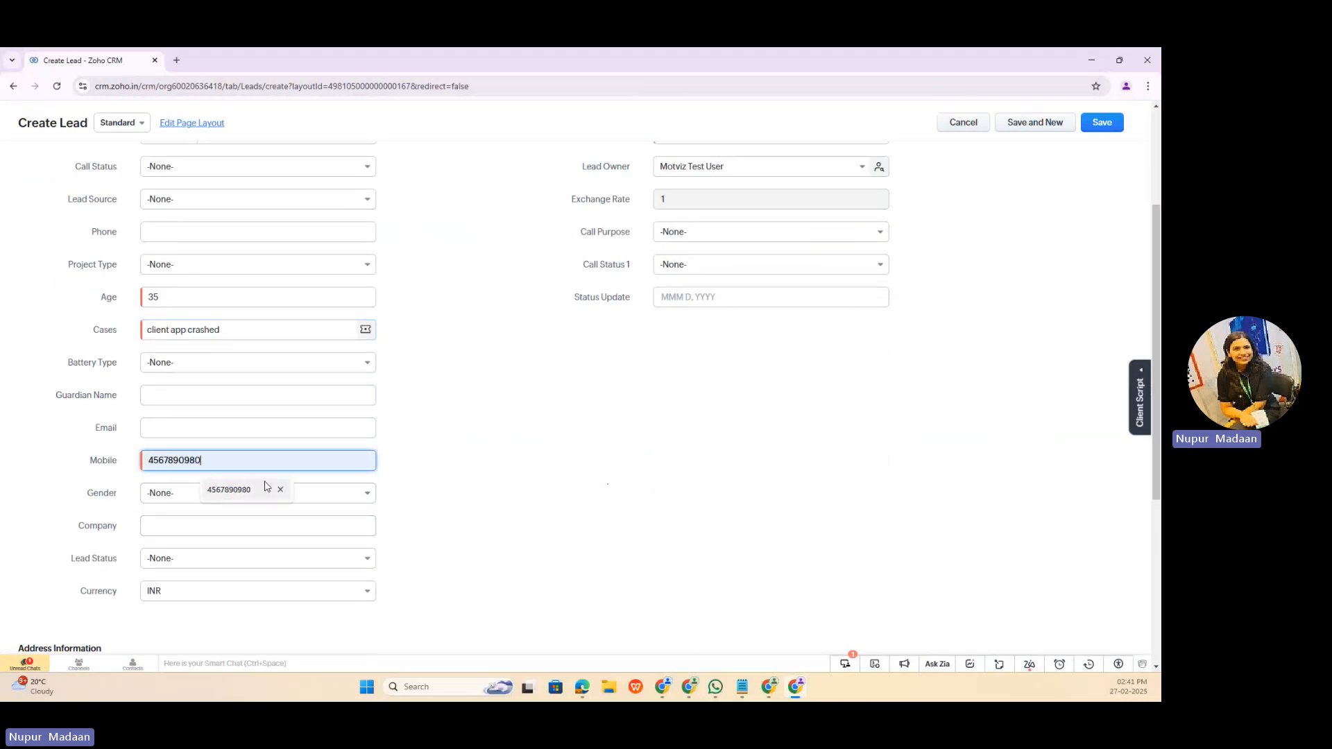
click(229, 489)
scroll(504, 457, up, 3)
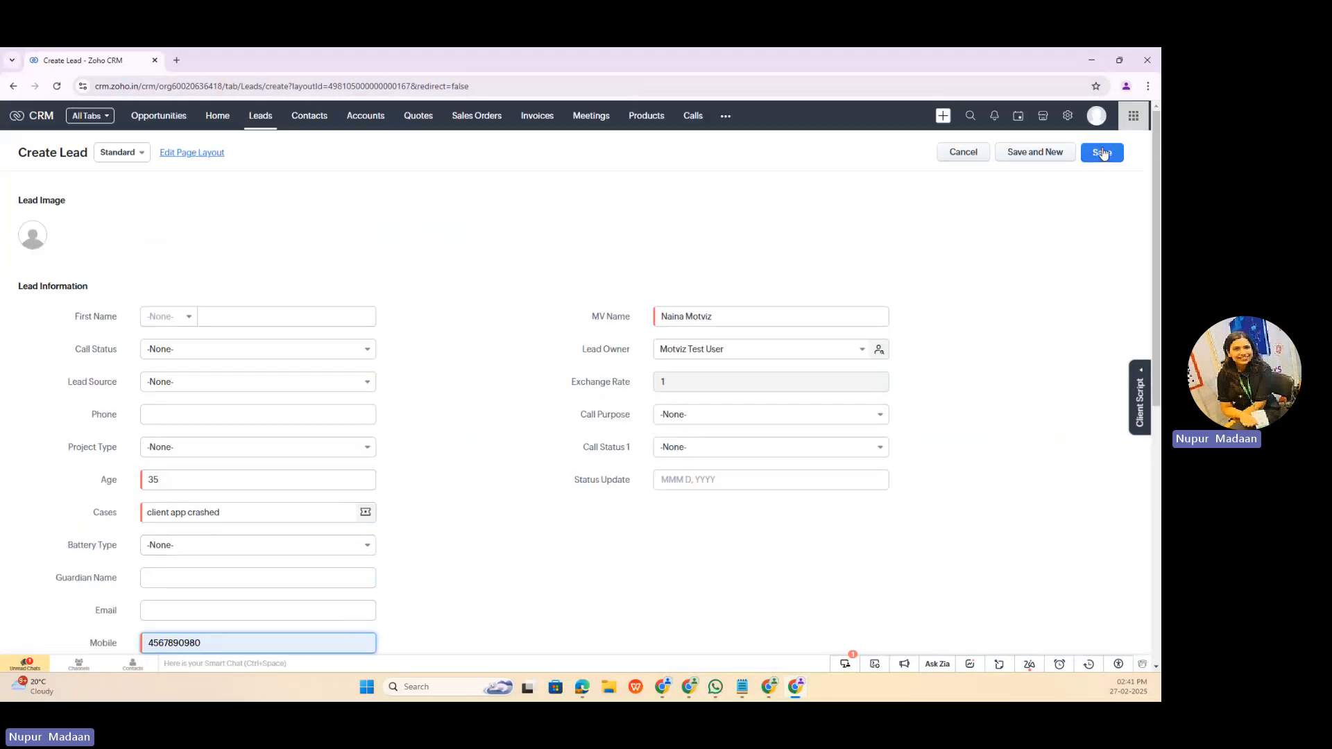
click(1102, 152)
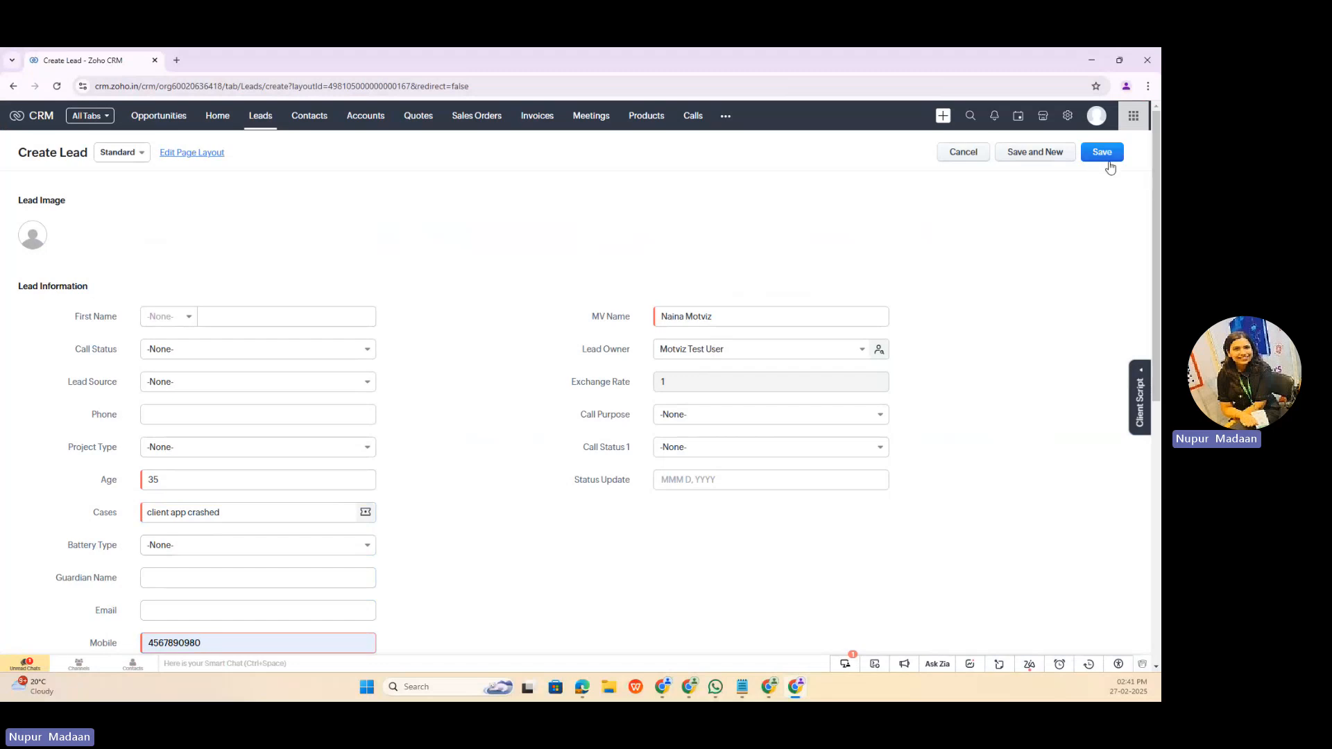
Step: Change the last digit of the lead's mobile number and save the lead
click(1107, 159)
key(BackSpace)
text(9)
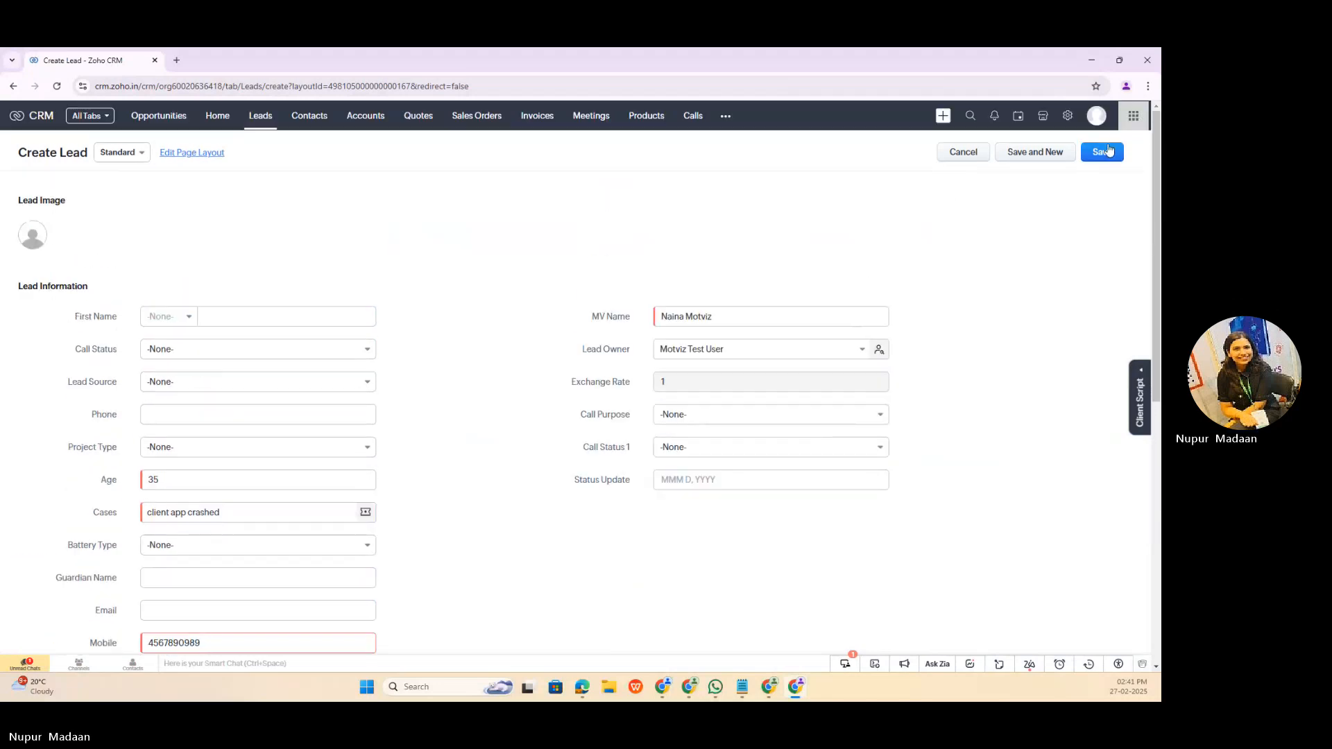
click(1104, 149)
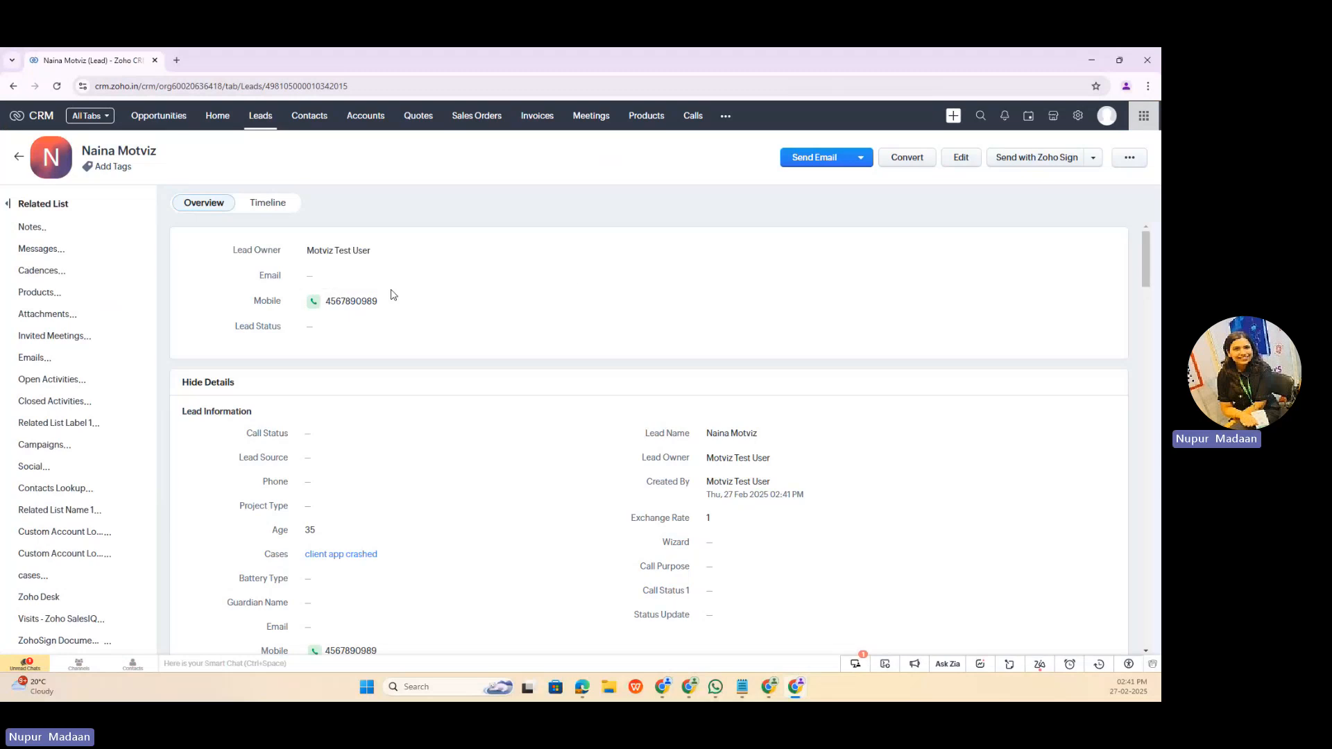
Step: Check the new lead's timeline history and open its linked "Welcome Email" workflow rule
click(280, 209)
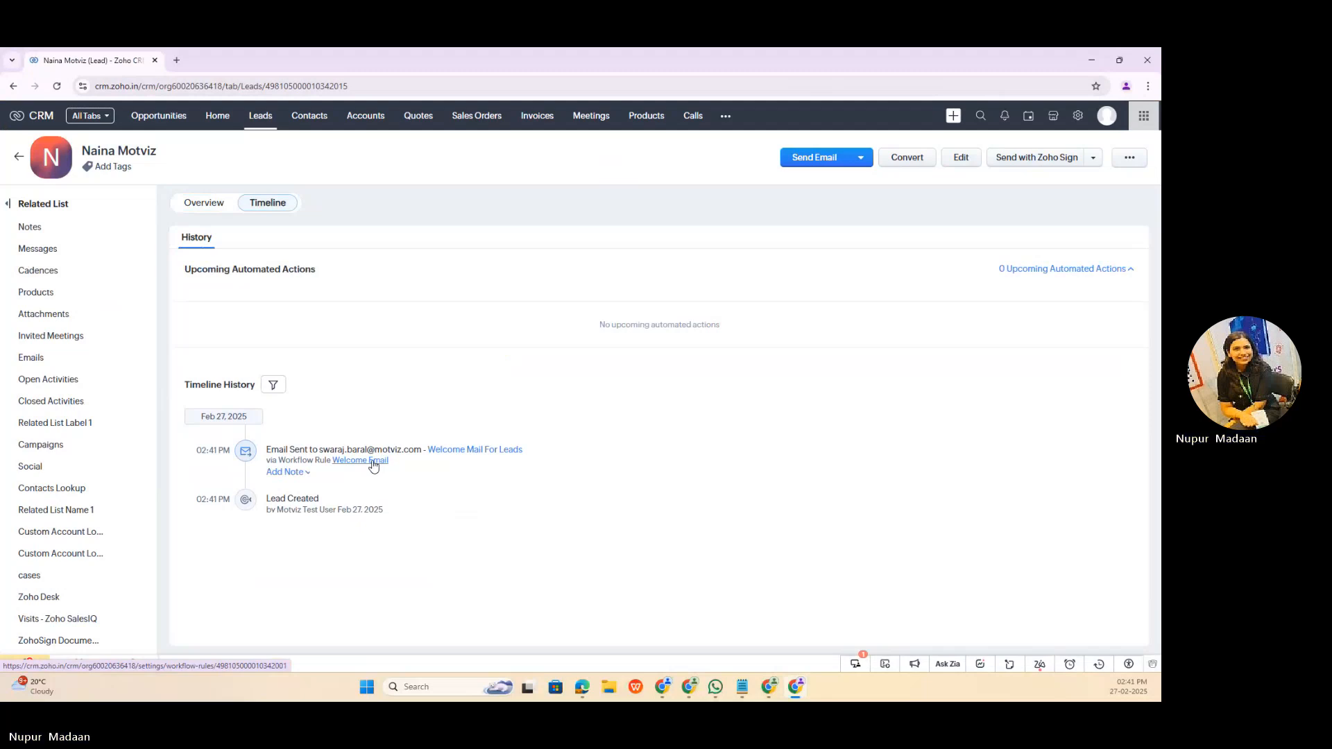
click(373, 462)
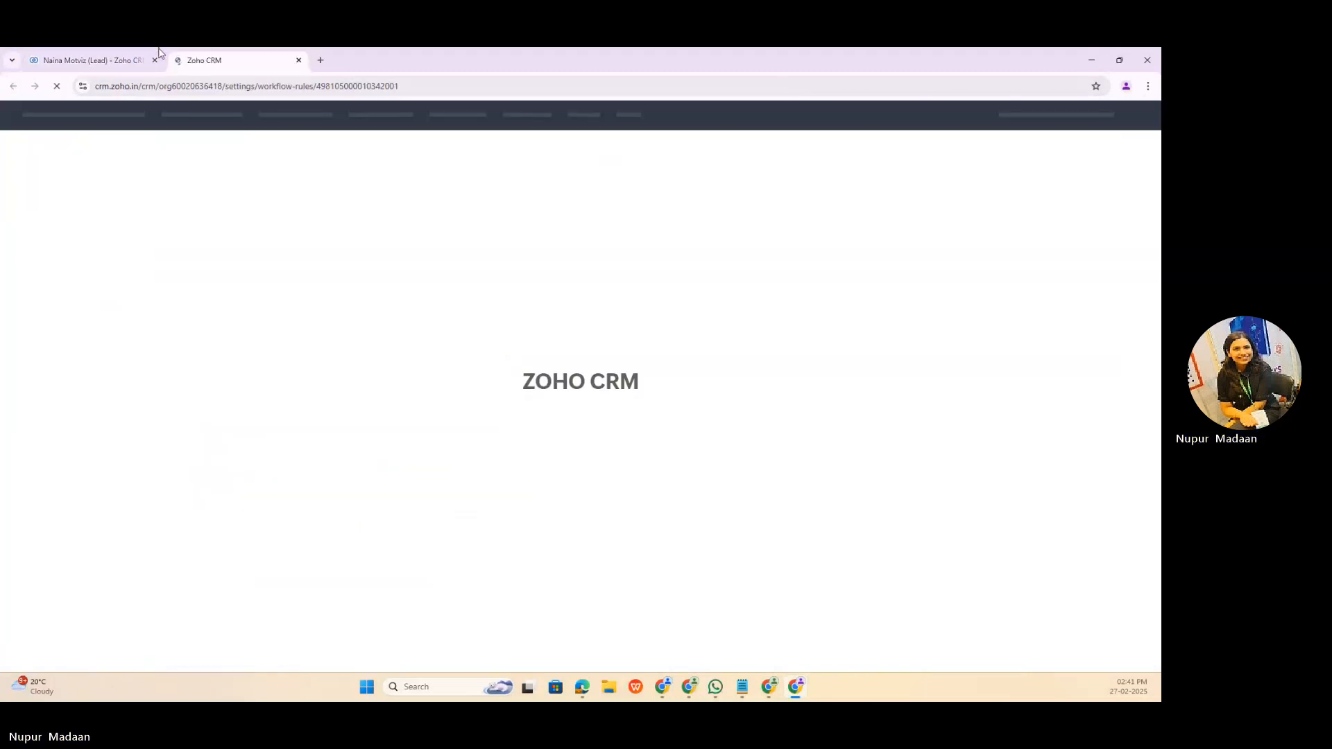
Step: Review the lead's overview details, including the Email field, and compare them with its timeline history
click(104, 55)
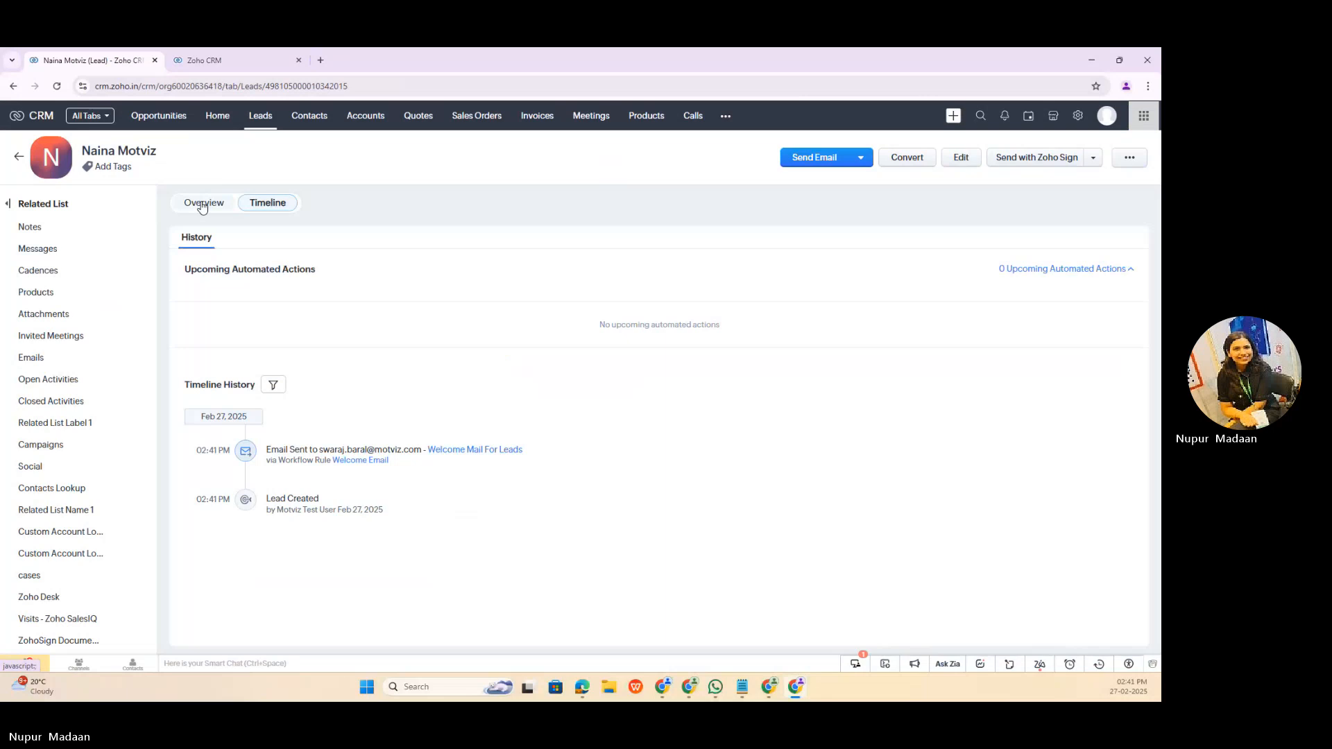
click(201, 205)
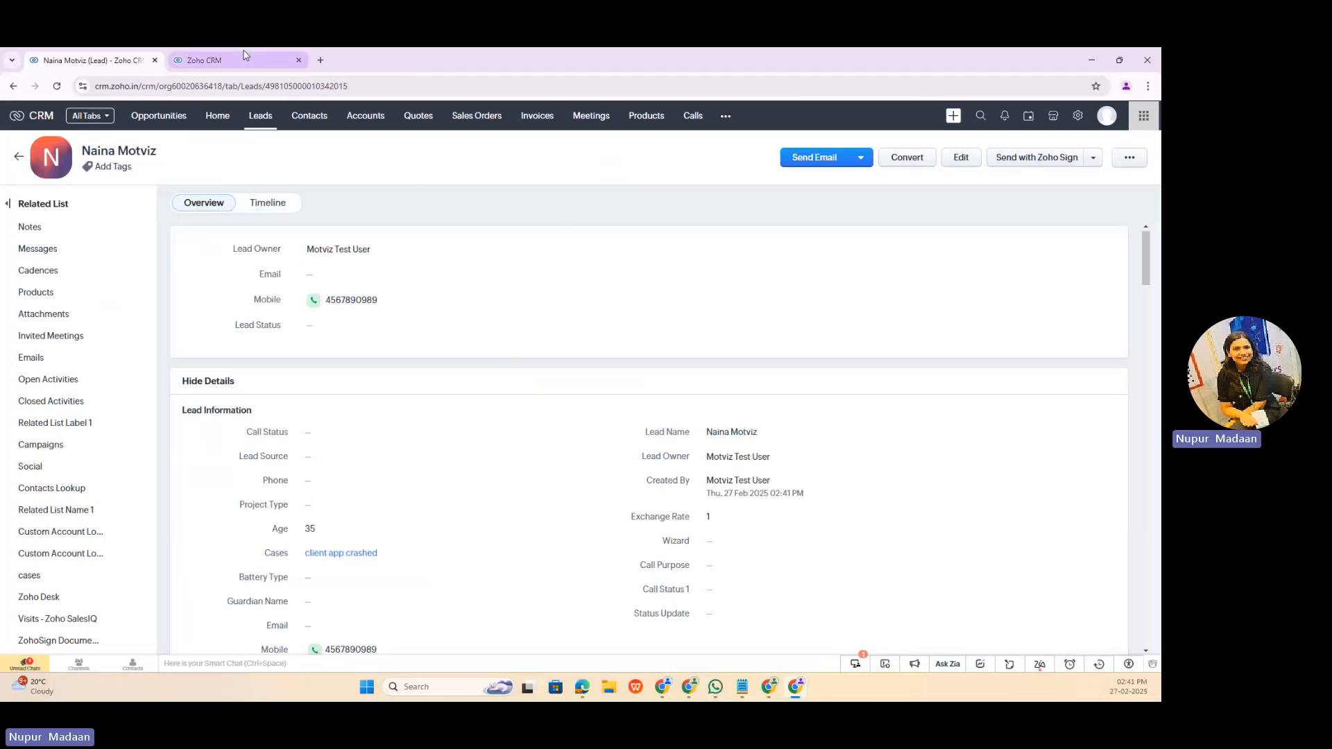
click(205, 60)
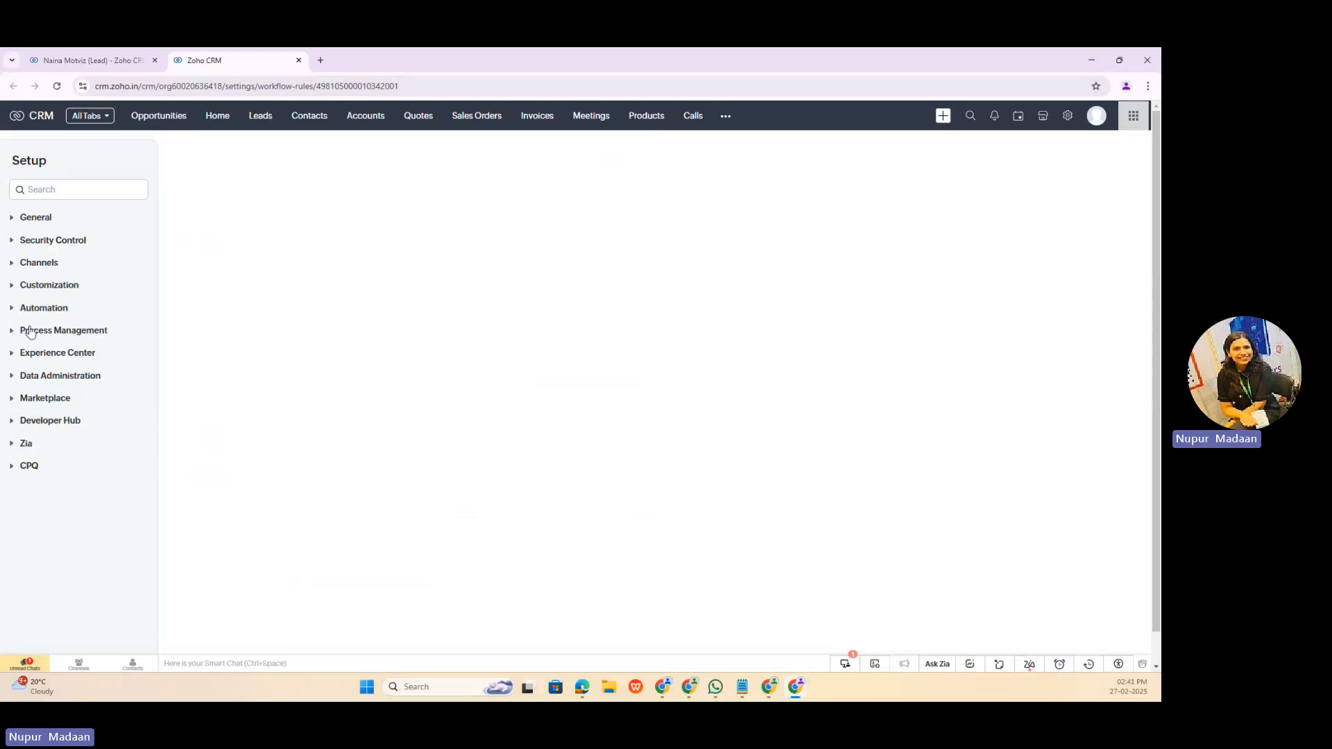
click(90, 60)
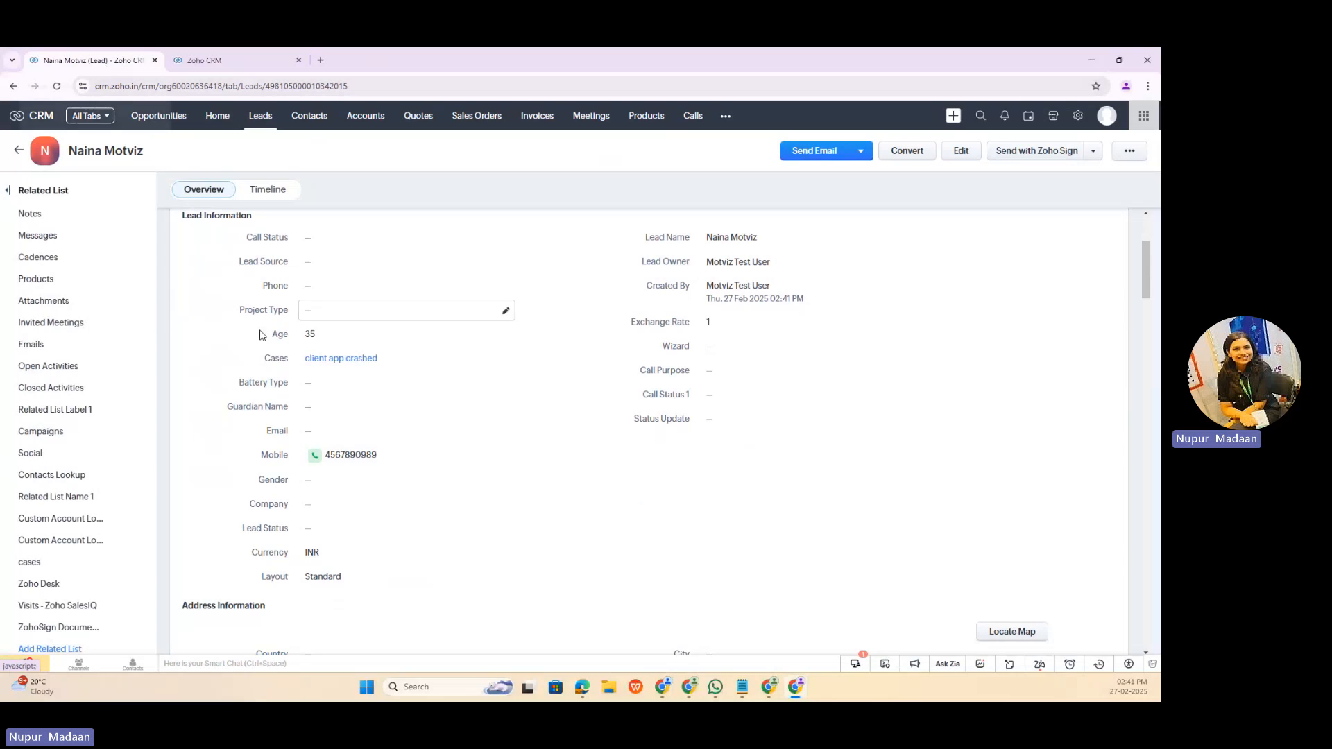
click(269, 205)
mouse_move(362, 466)
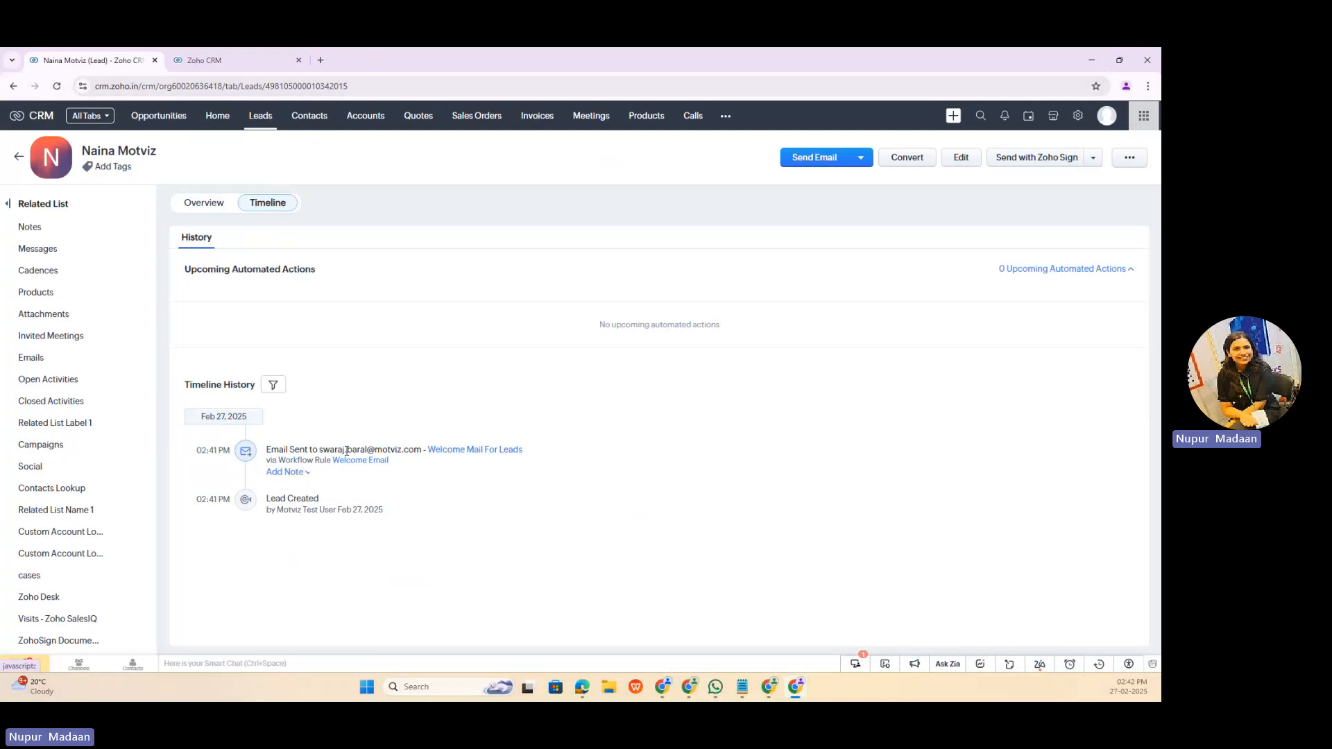
Step: Open the email notifications in the automation actions setup and view the "Welcome Mail" notification
click(196, 60)
click(71, 189)
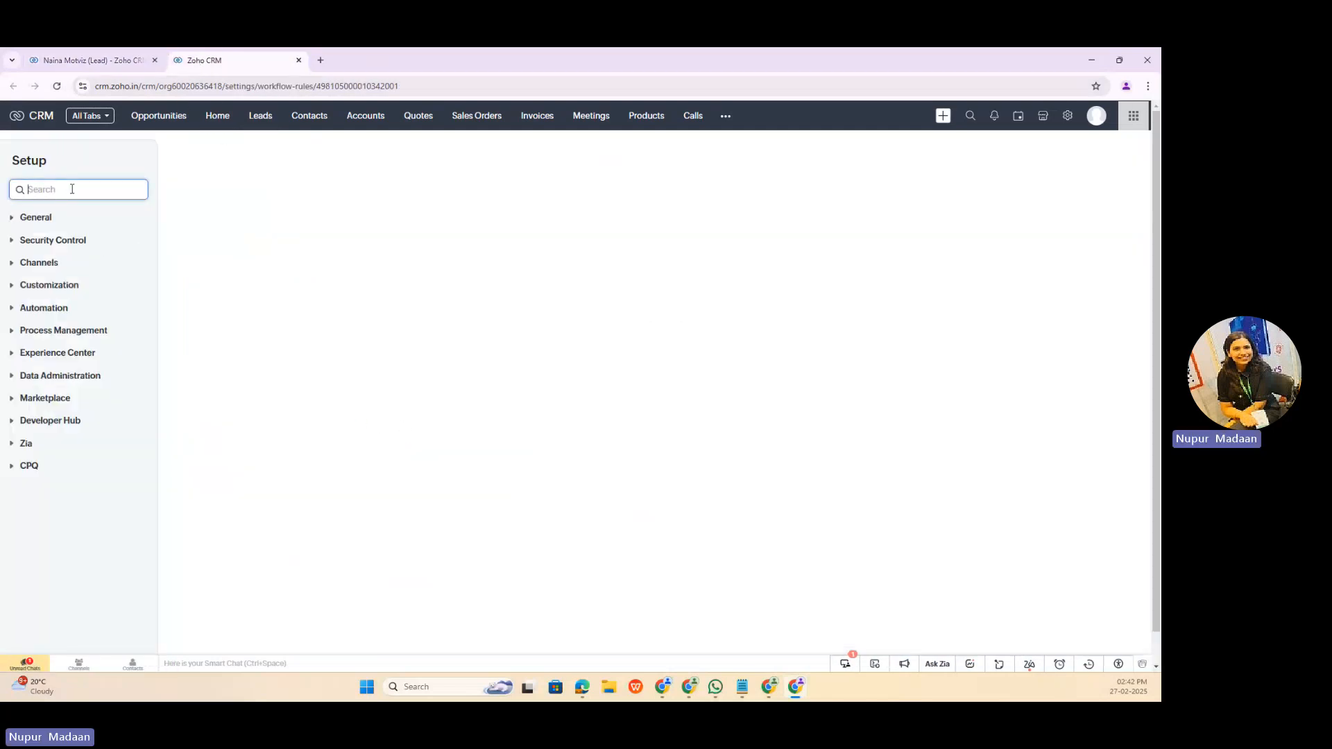
click(52, 313)
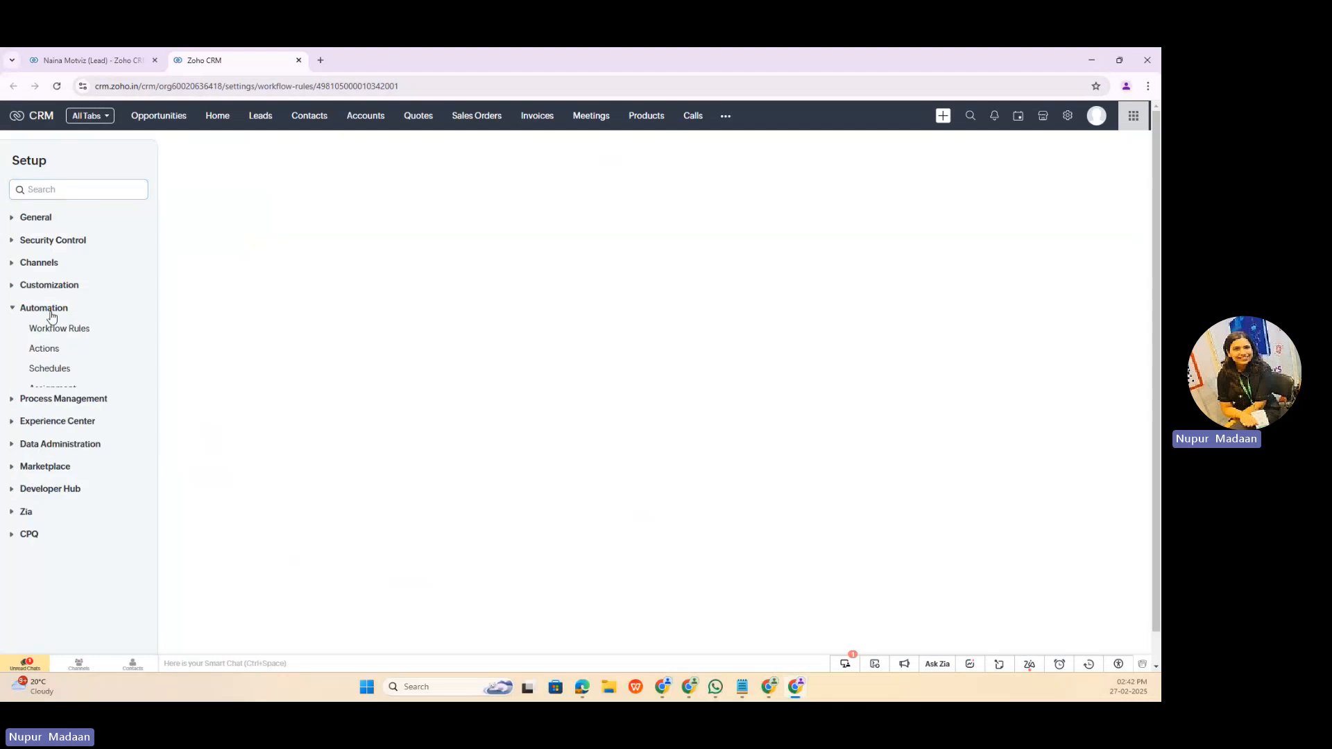
click(47, 348)
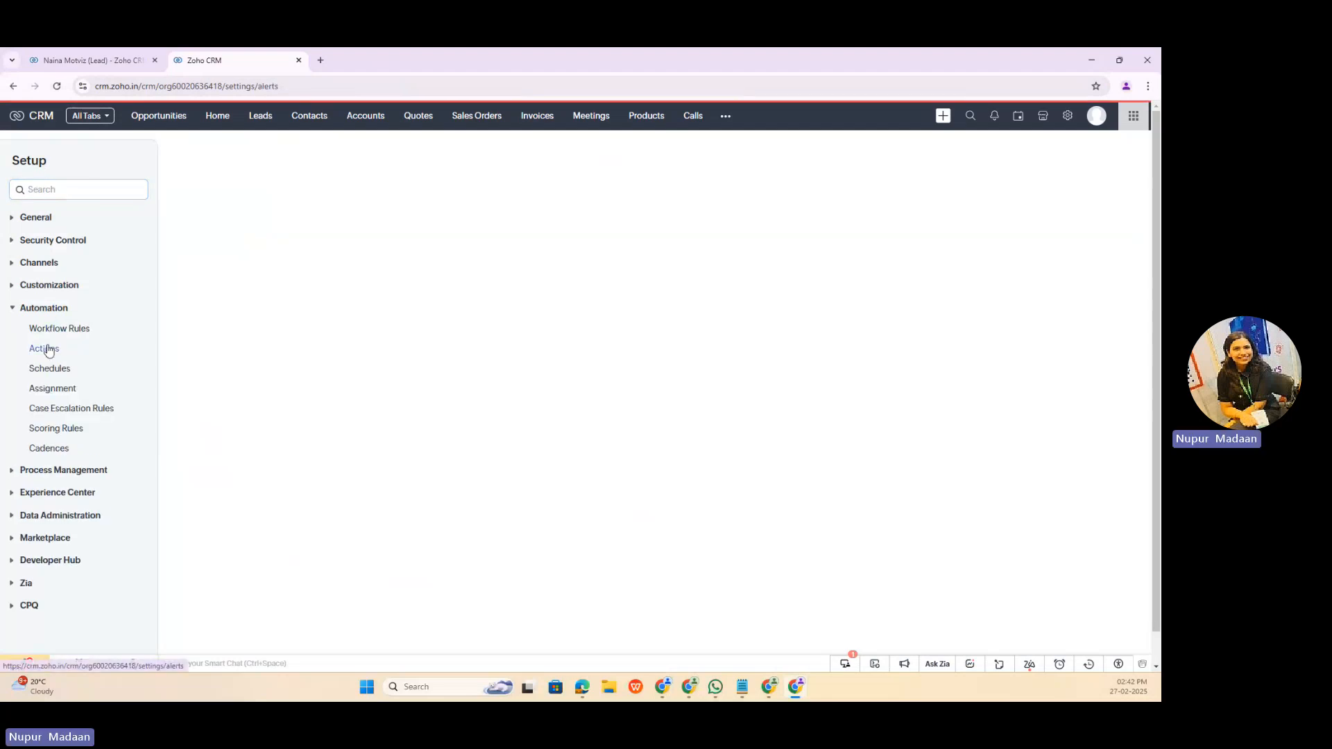
scroll(290, 428, down, 3)
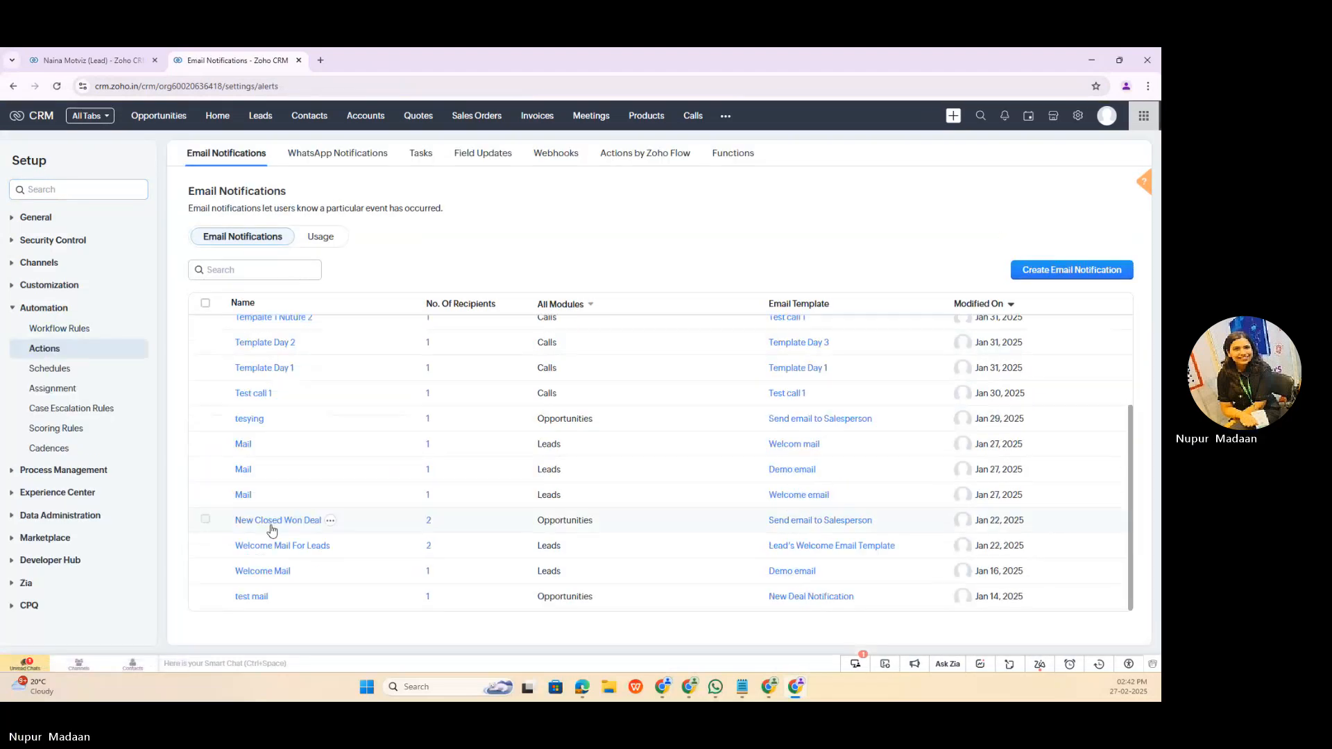
click(264, 571)
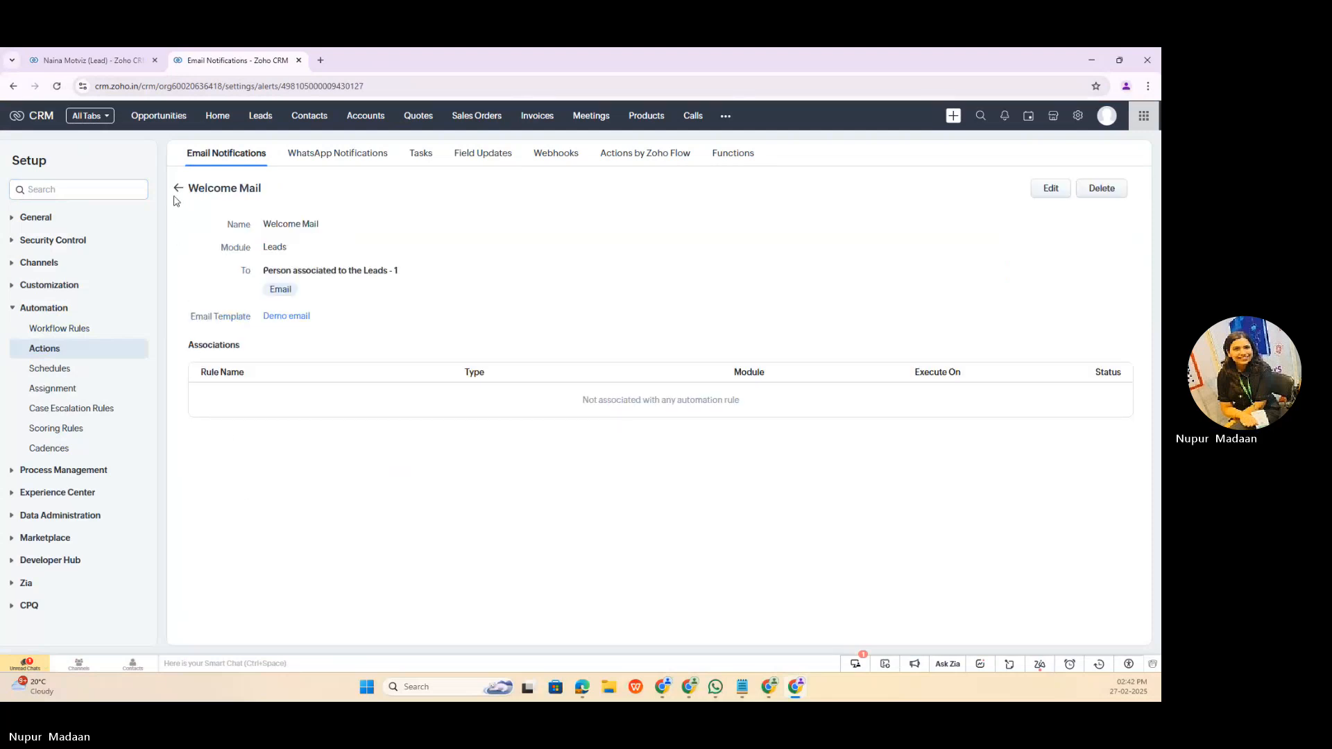
Step: Return to the email notifications and check the recipients of "Welcome Mail For Leads"
click(179, 188)
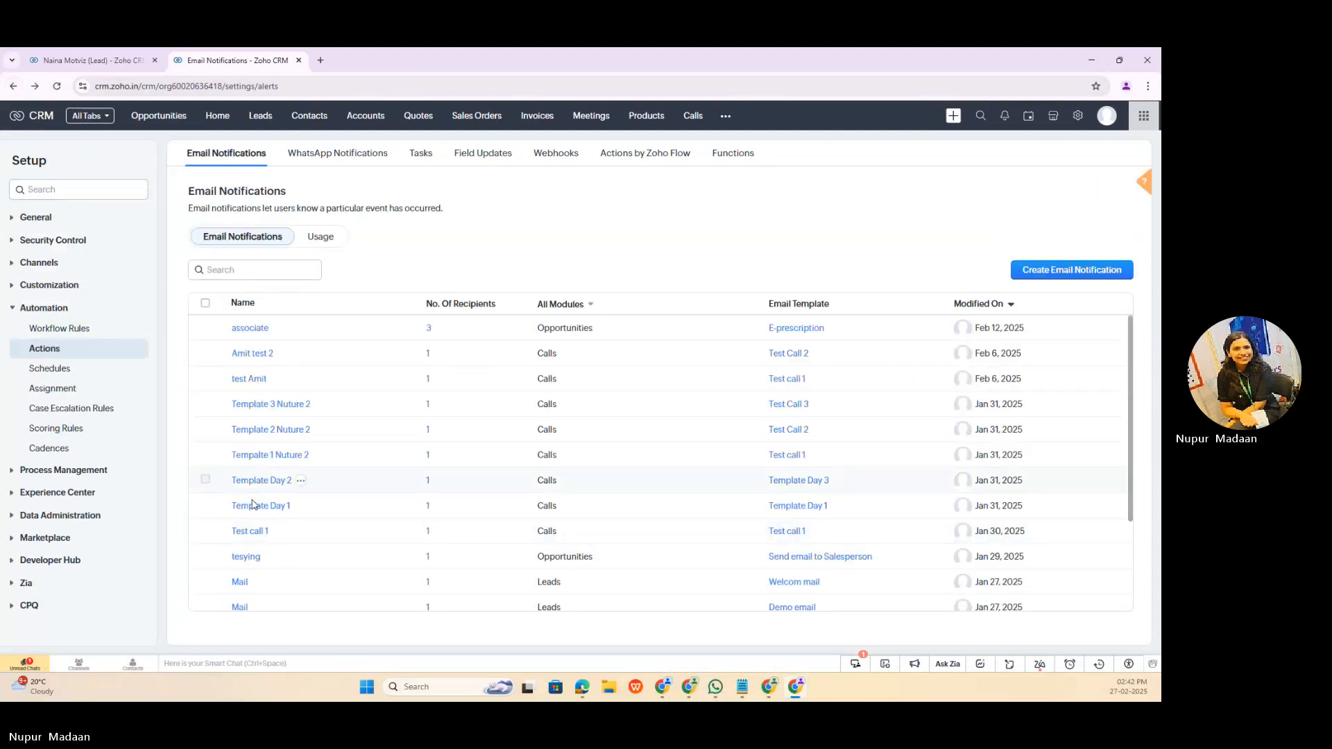
scroll(255, 574, down, 2)
click(256, 546)
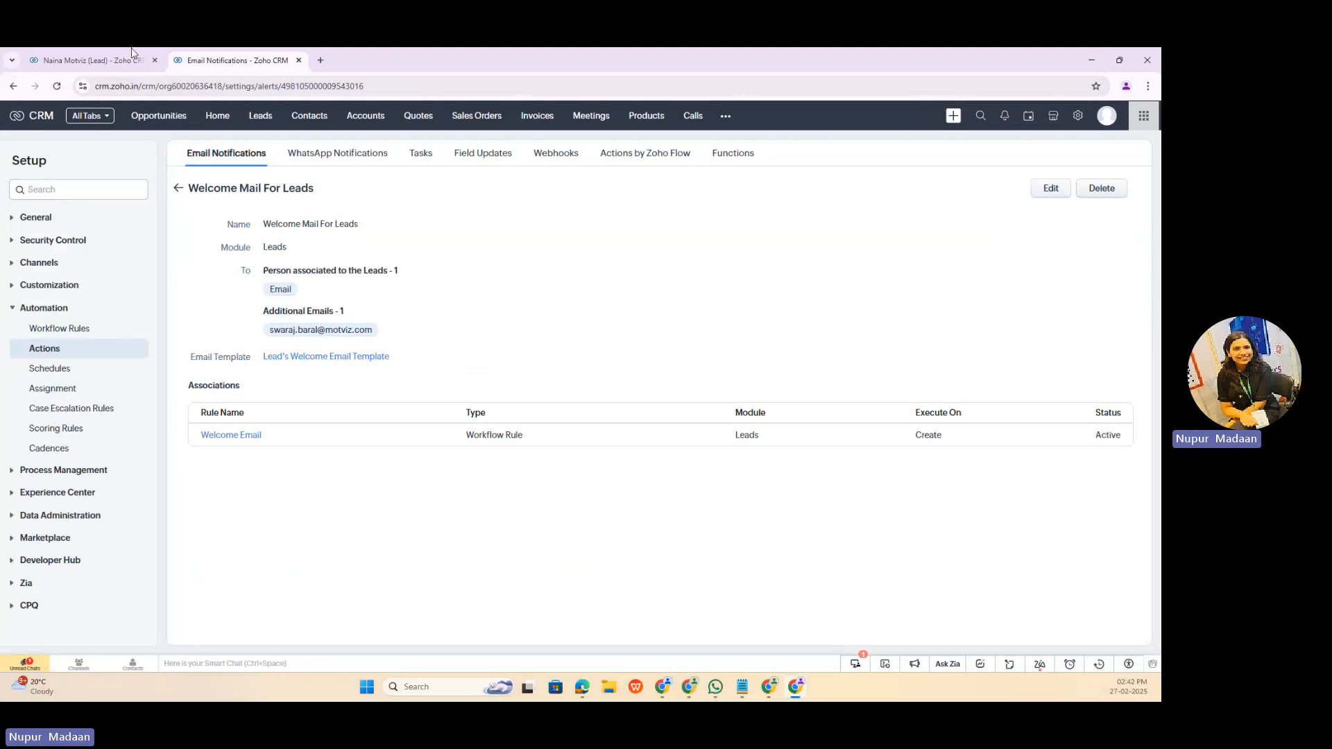
Step: Start creating another test lead and enter the lead's full name as its MV Name
click(255, 119)
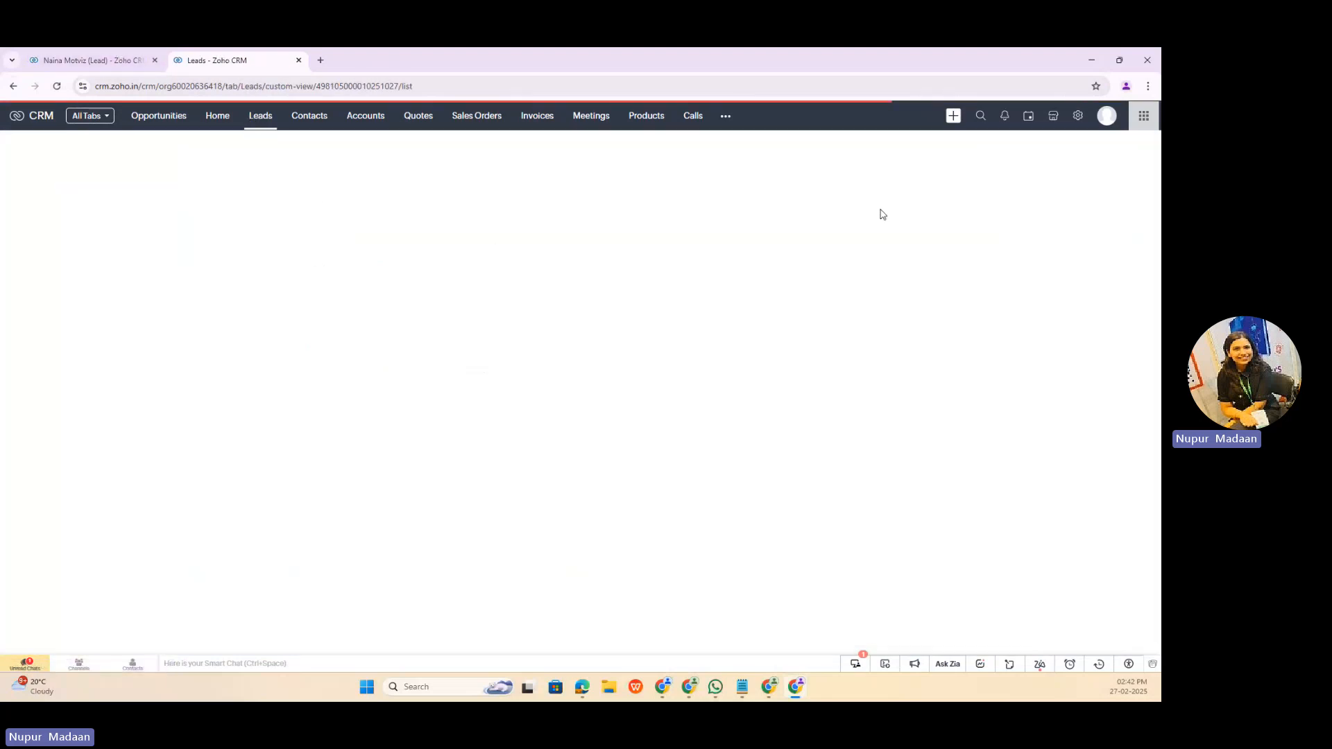
click(990, 158)
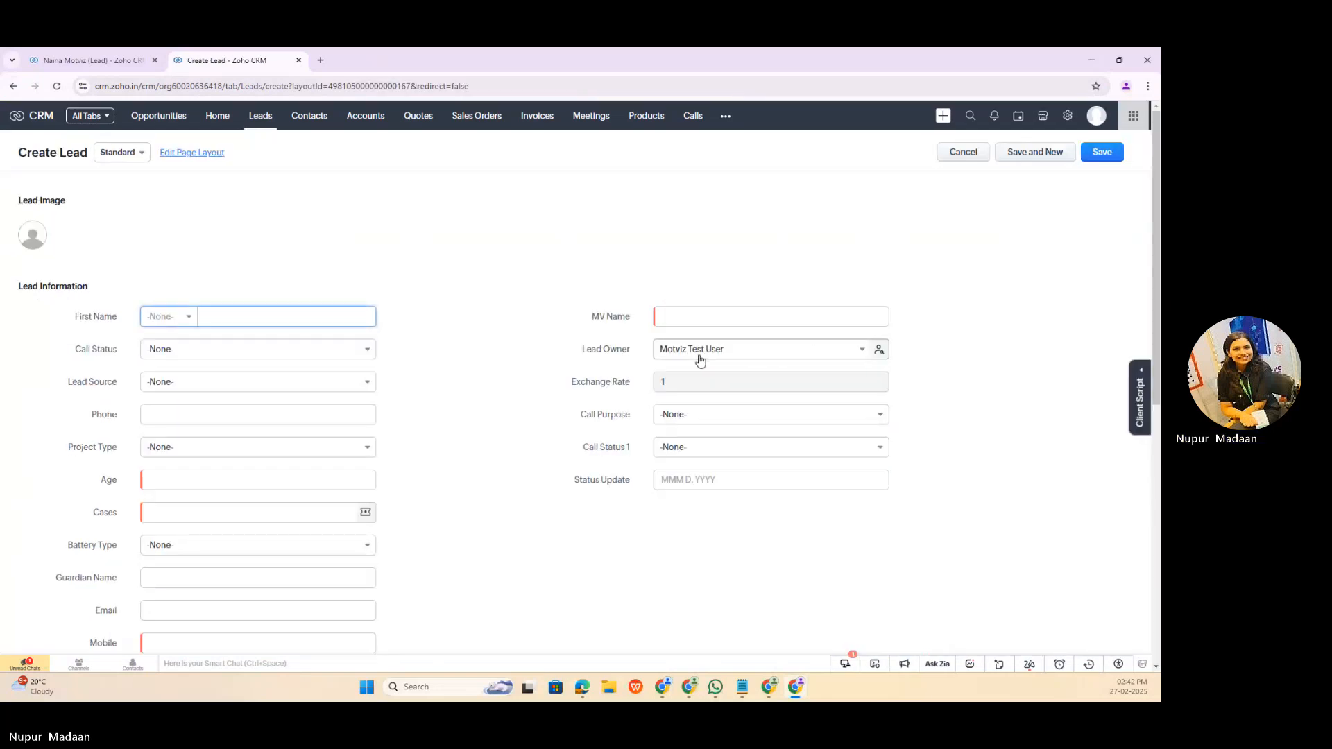
click(676, 312)
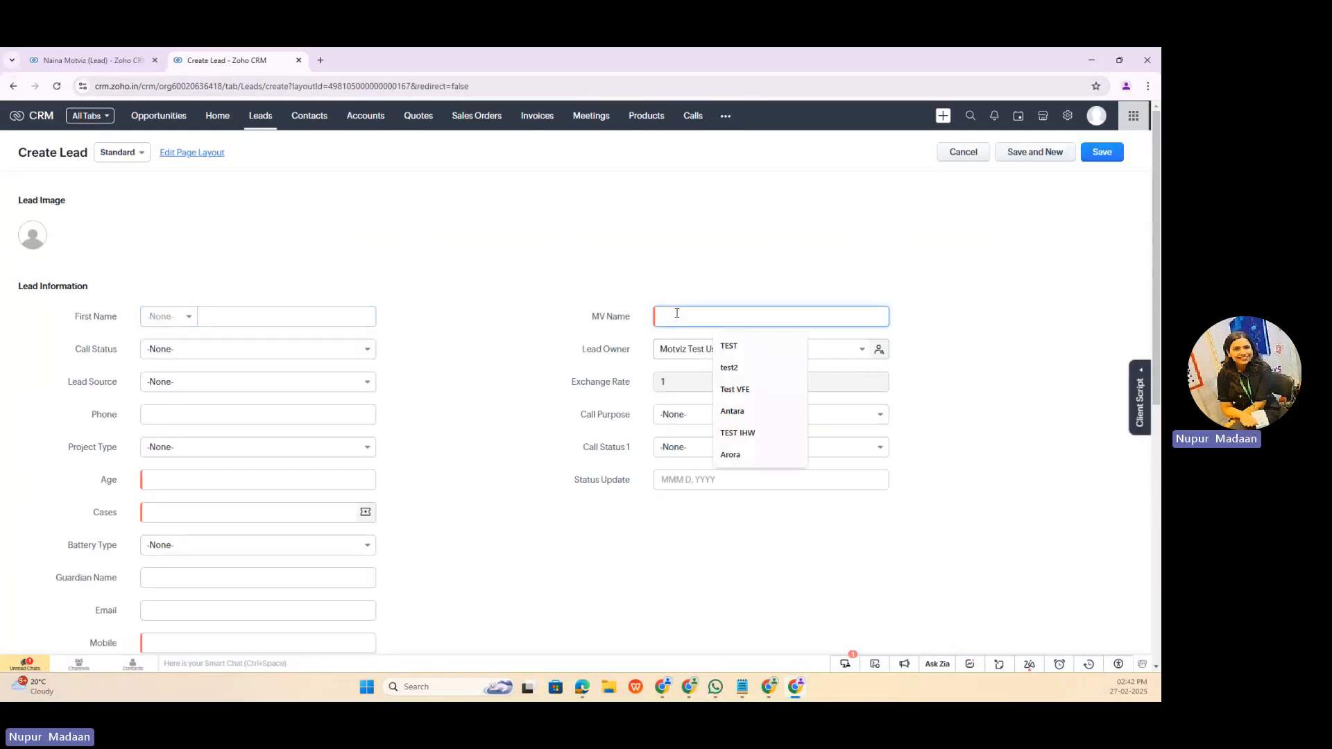
text(Nia)
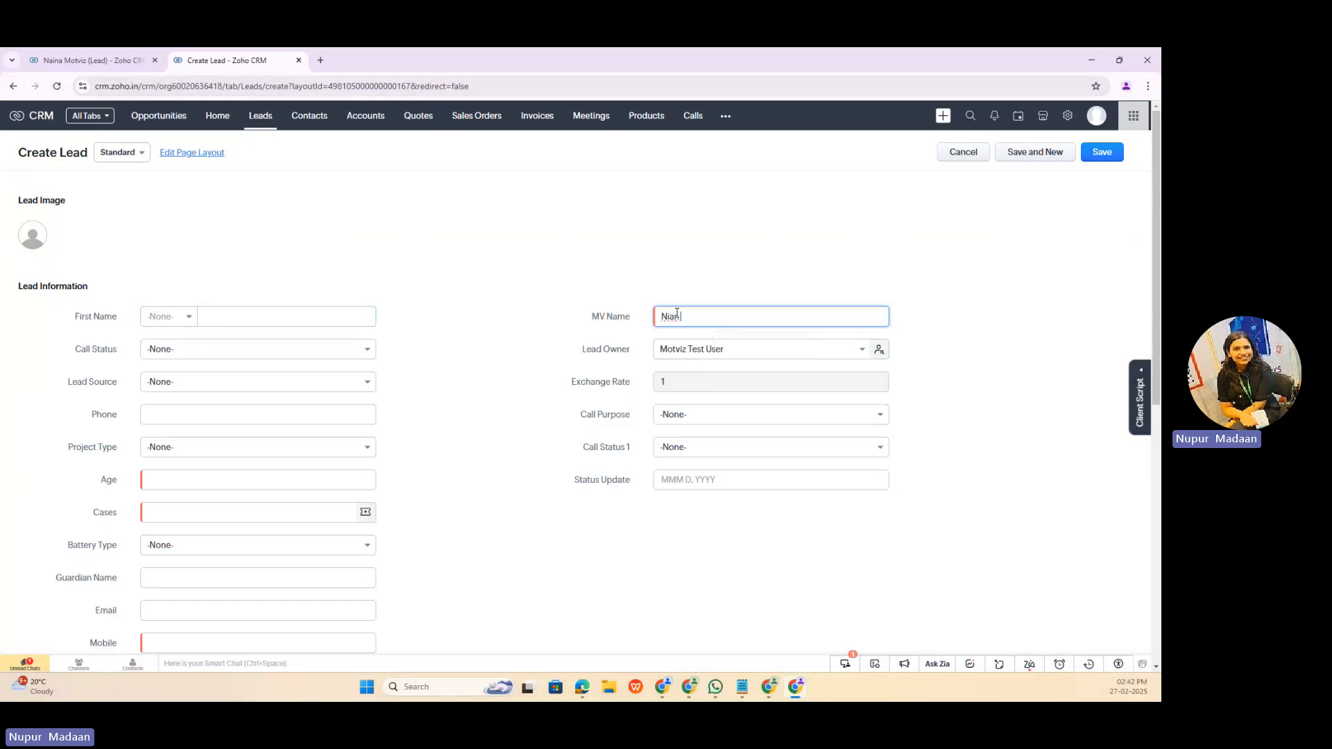
key(BackSpace)
key(BackSpace)
text(ai)
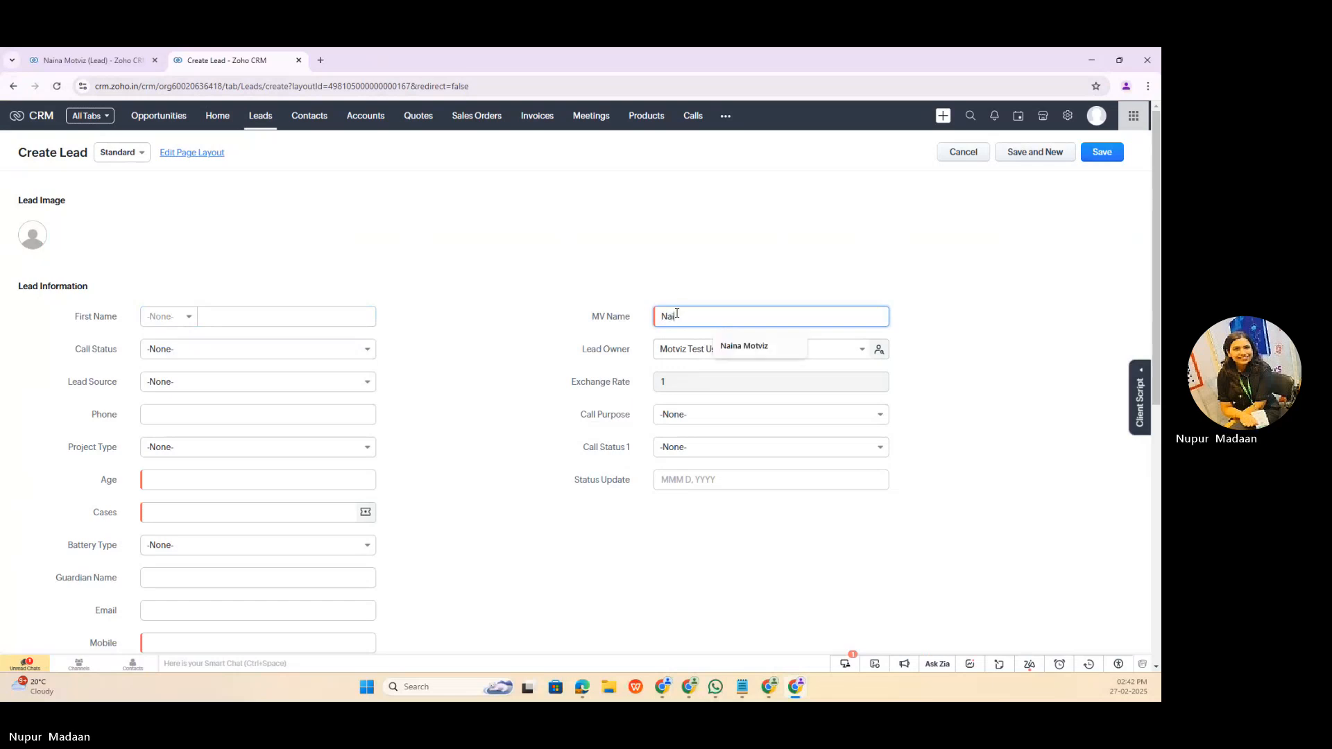
text(na Test)
Step: Set the second lead's age to 56 and link it to the case "client app crashed"
click(190, 481)
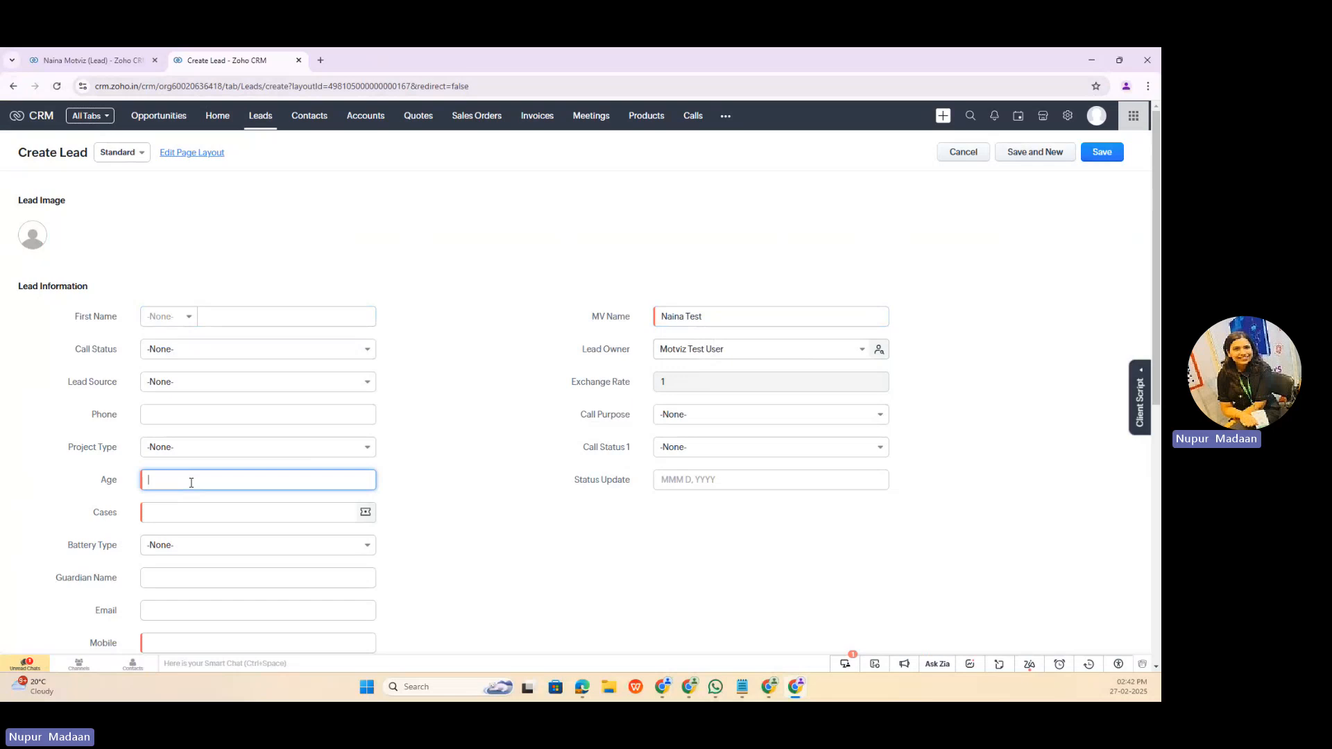
click(209, 509)
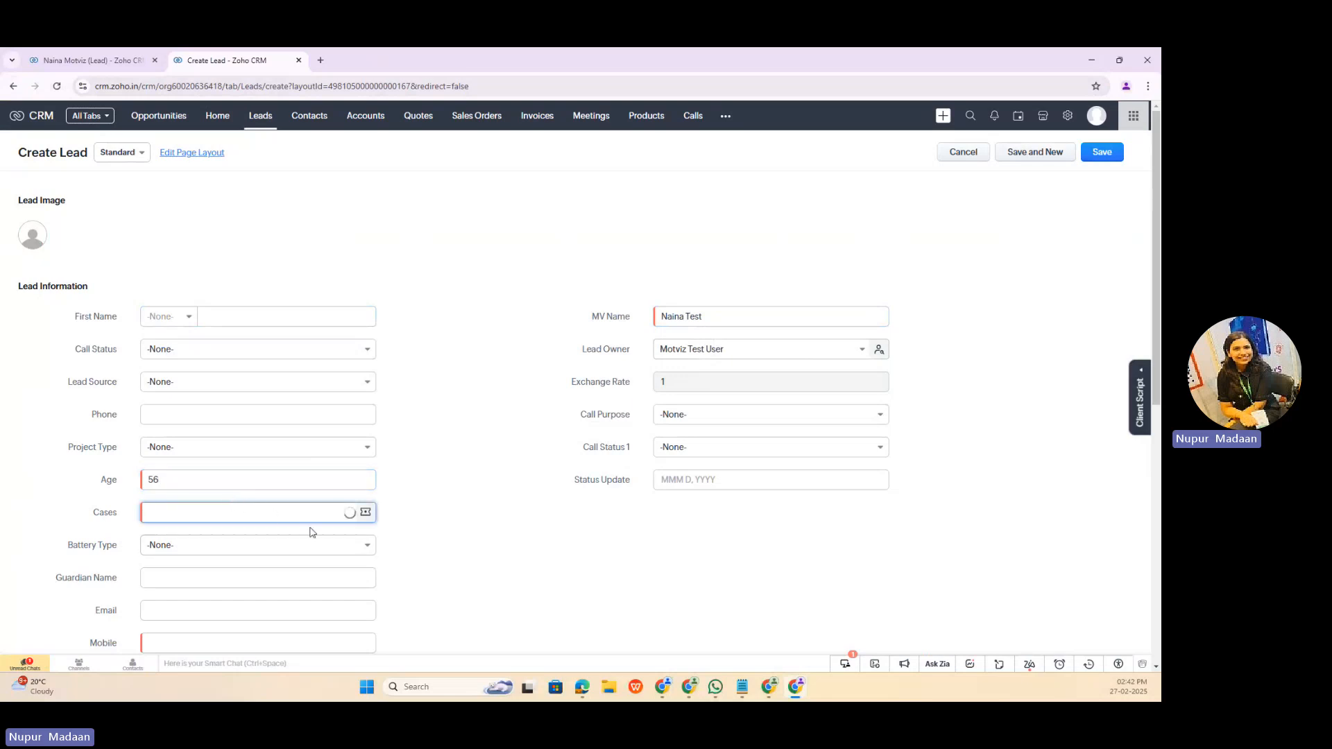
click(285, 567)
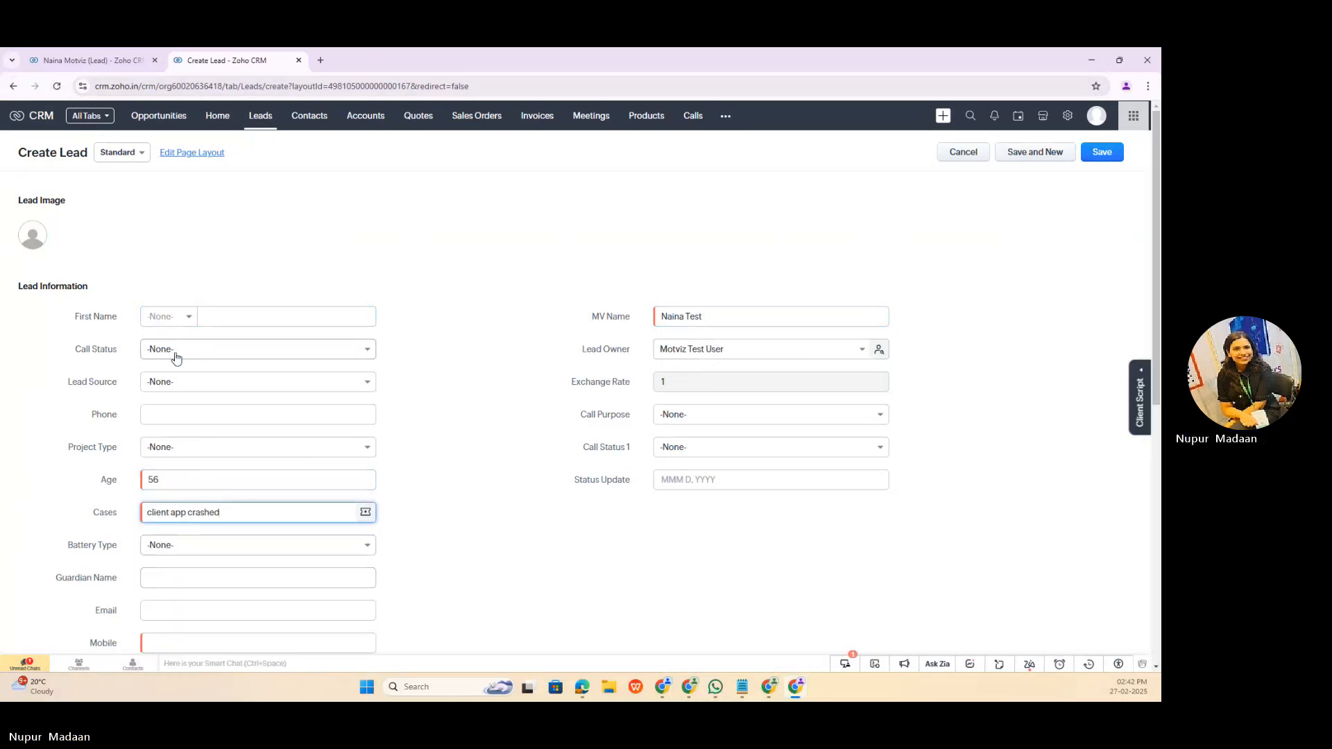
Step: Fill in the second lead's email address
scroll(490, 498, down, 2)
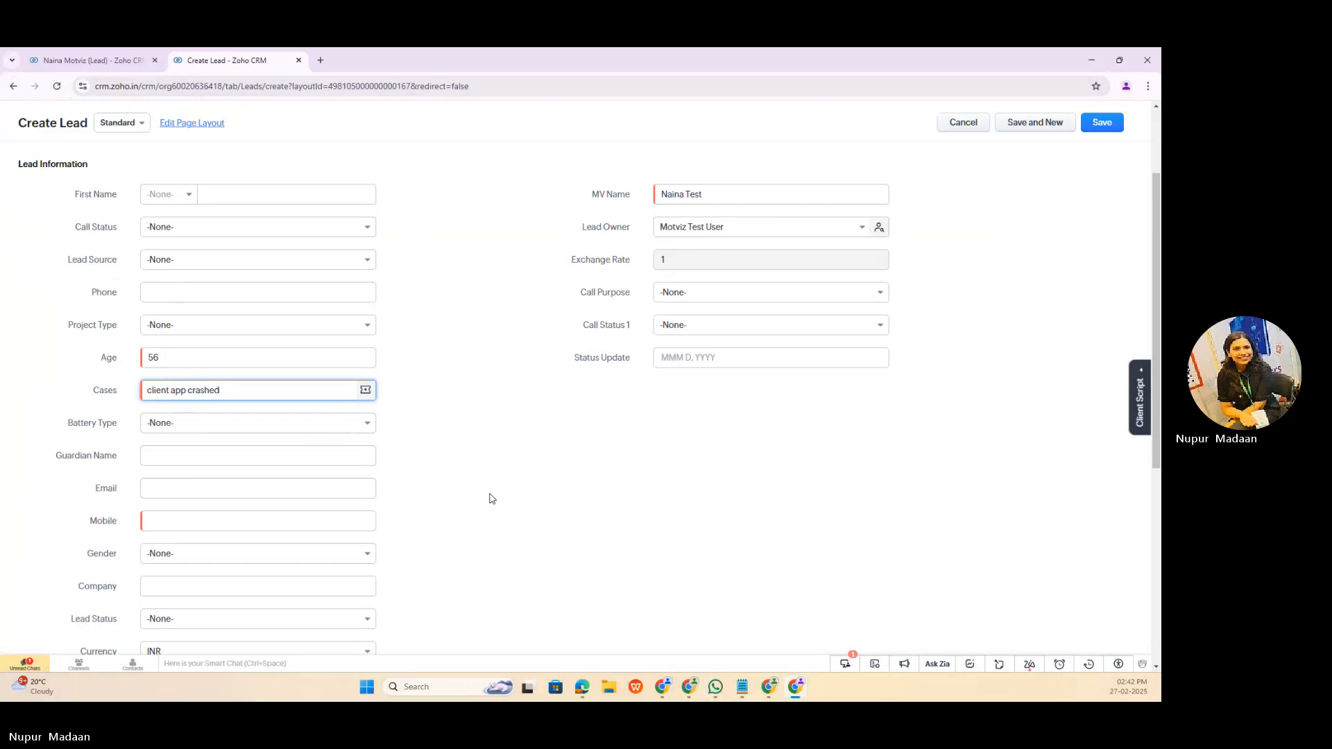
click(179, 493)
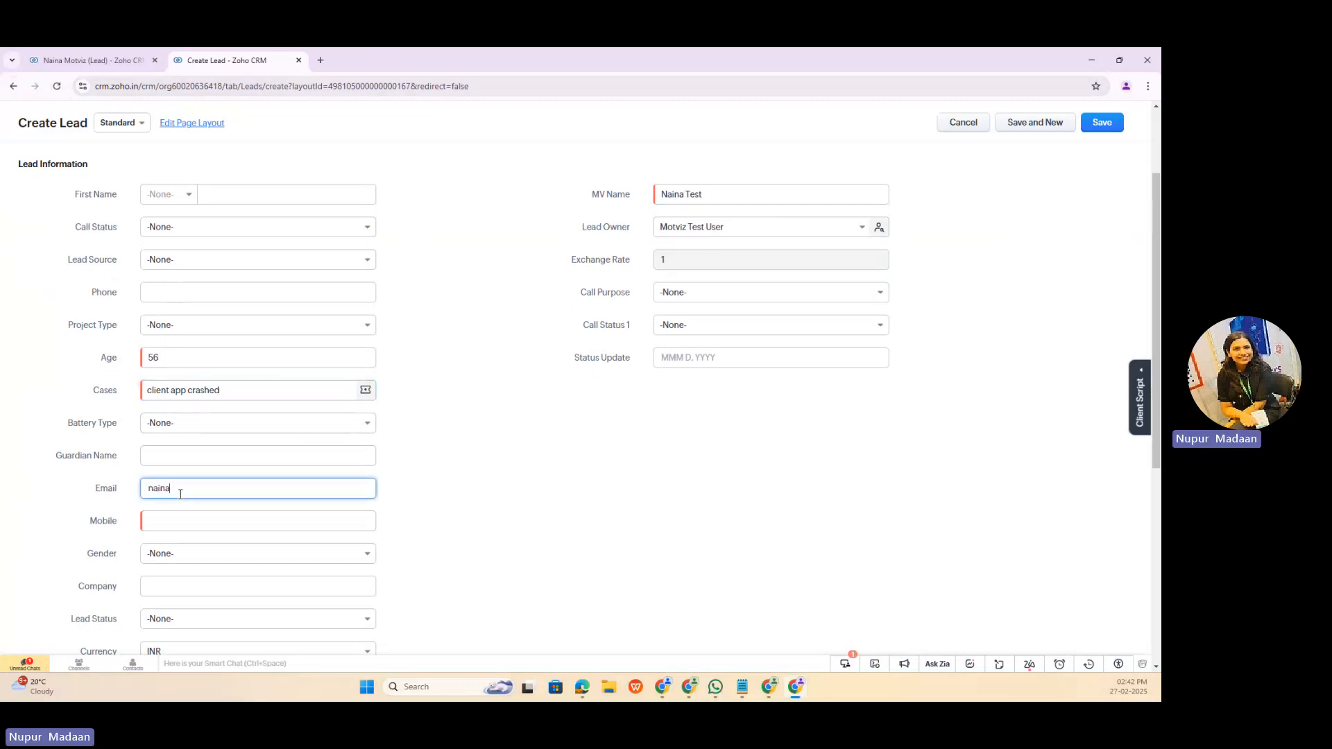
Step: Enter a unique mobile number for the second lead and save the lead
click(165, 524)
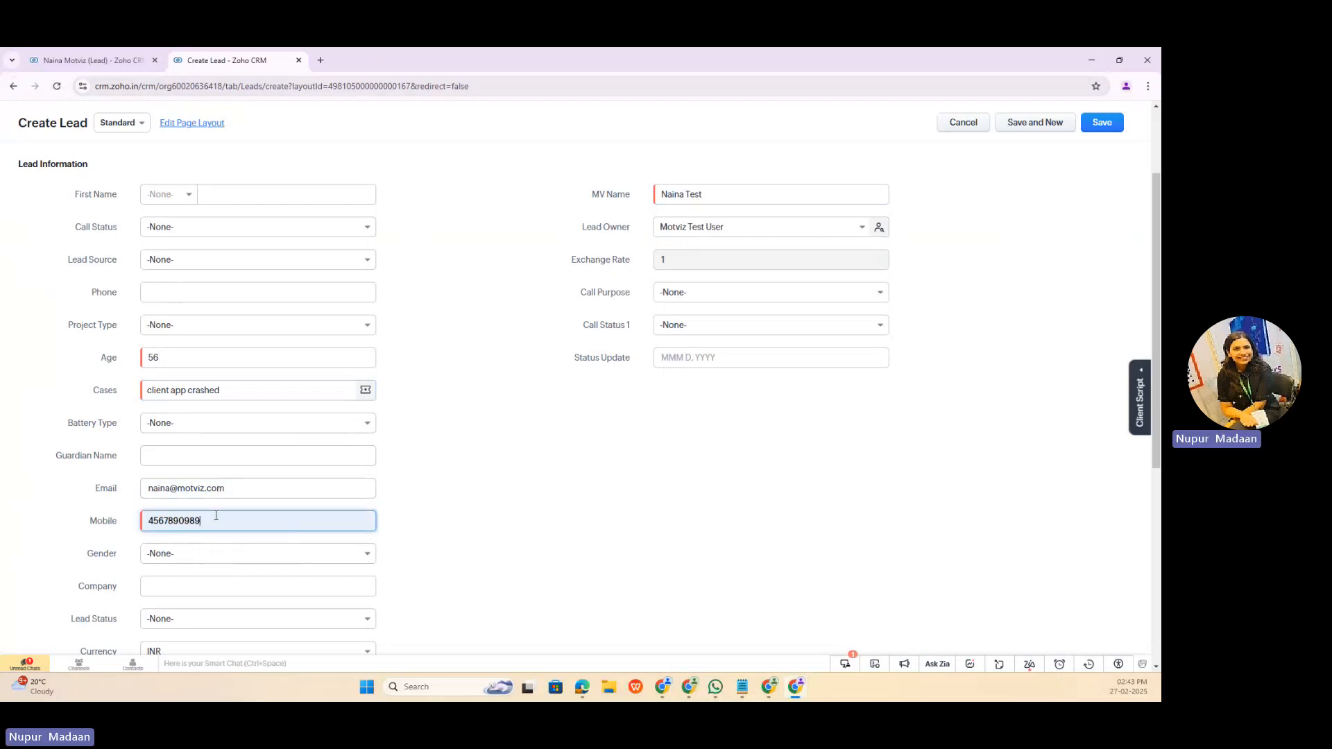
scroll(215, 516, up, 2)
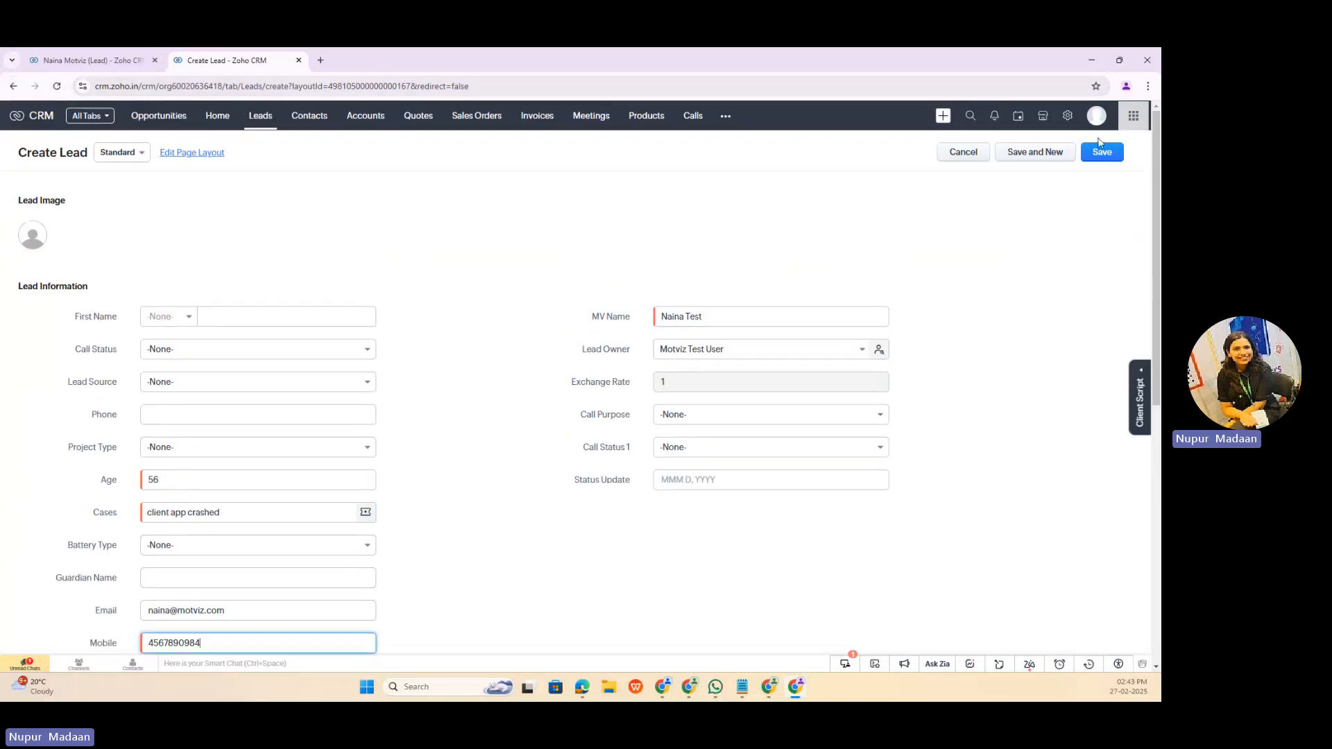
click(1102, 154)
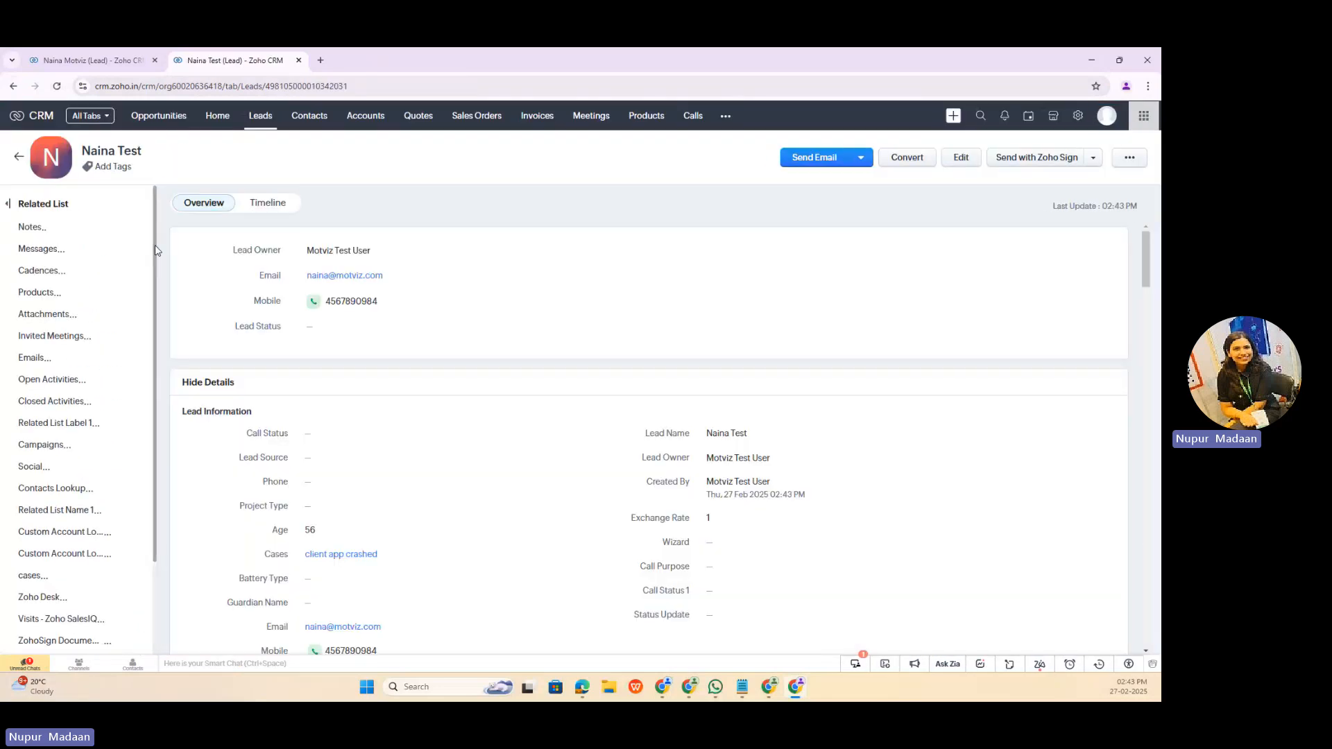
Step: Check the timeline history of both test leads for the automated welcome email
click(269, 203)
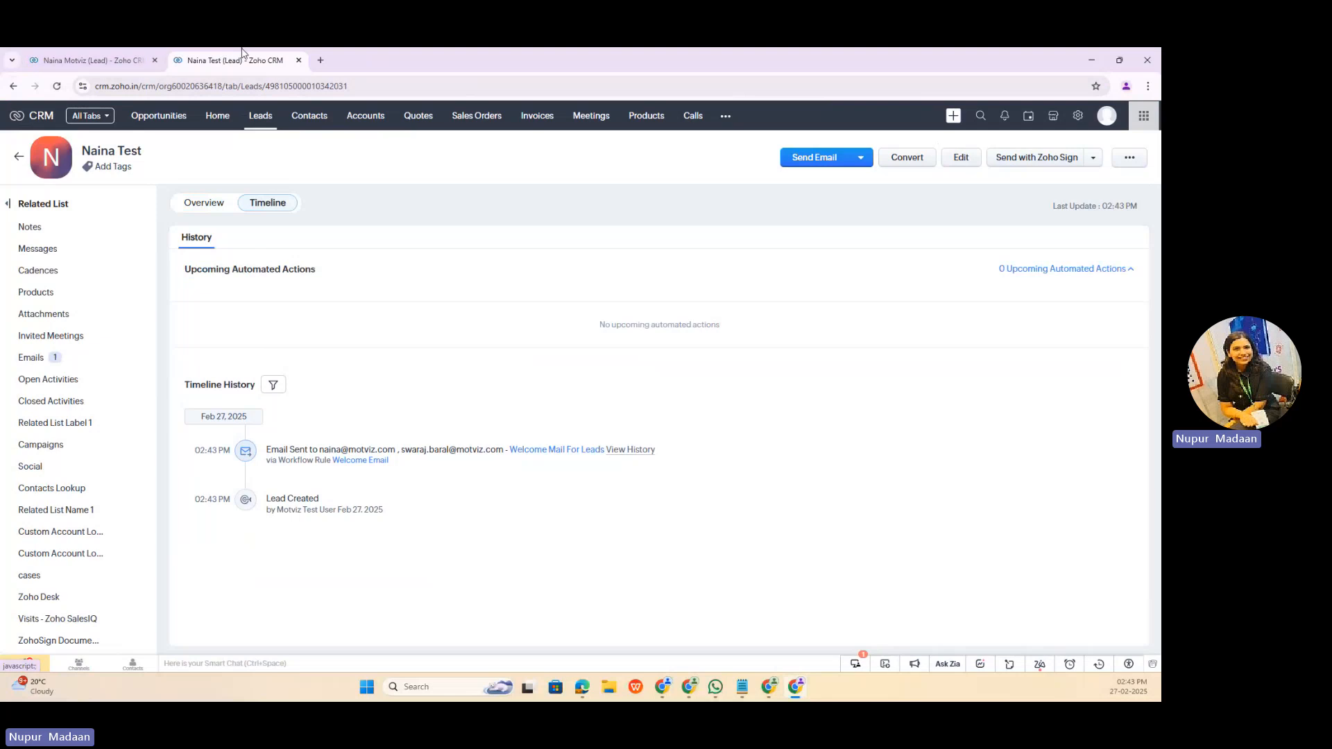
click(139, 60)
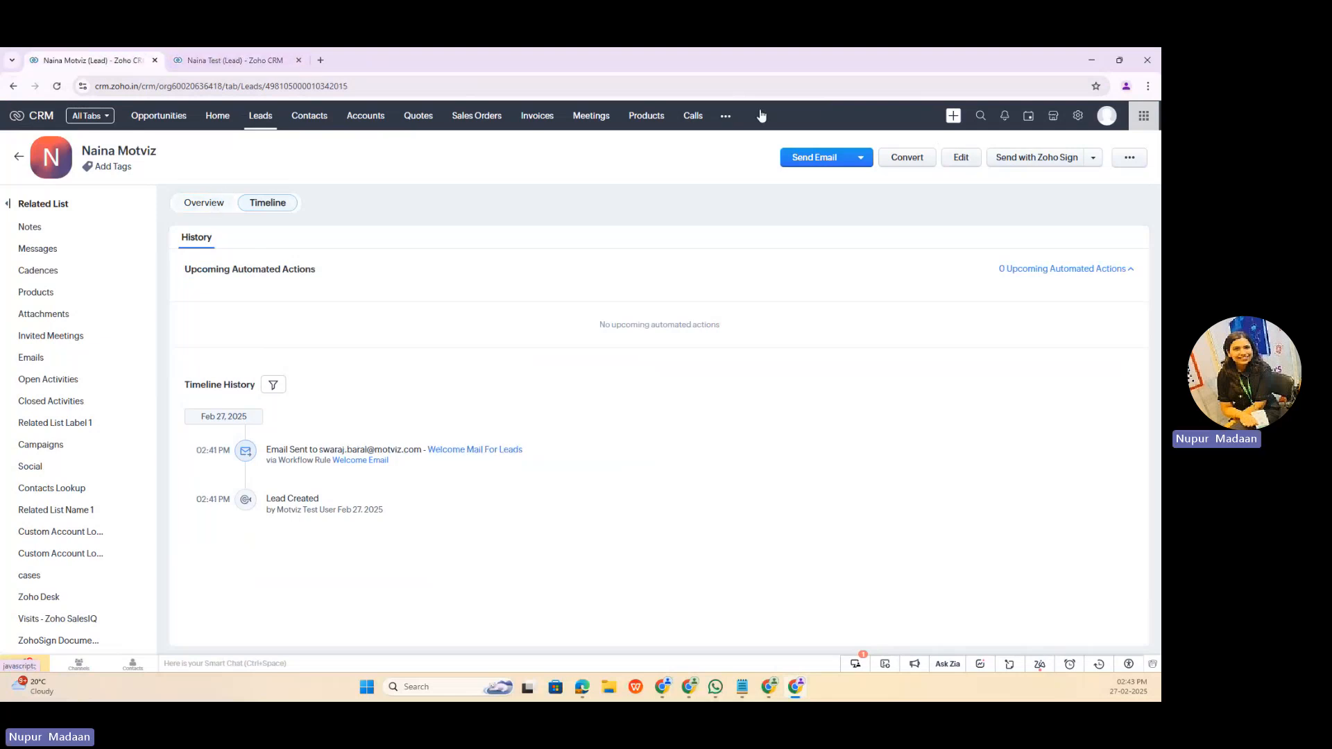
Step: Open the Welcome Email workflow rule from the workflow rules in Setup
click(1077, 115)
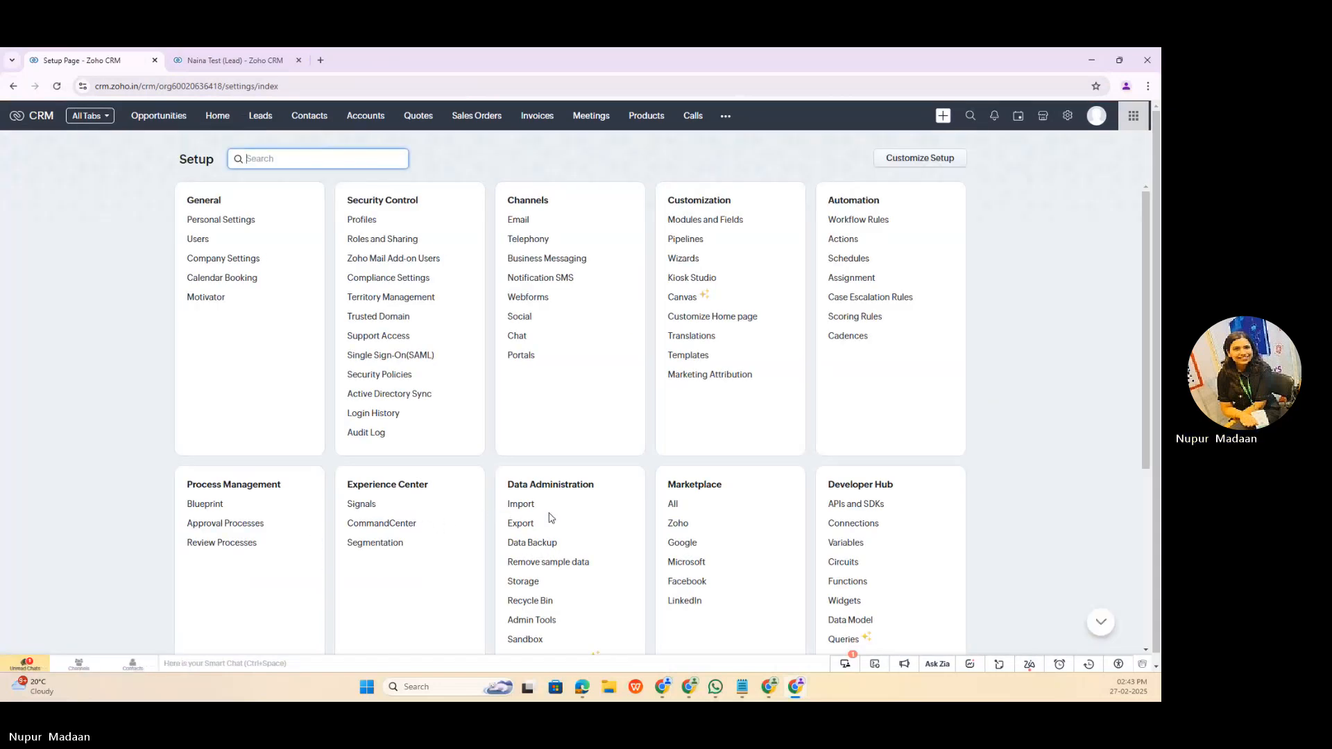
click(885, 219)
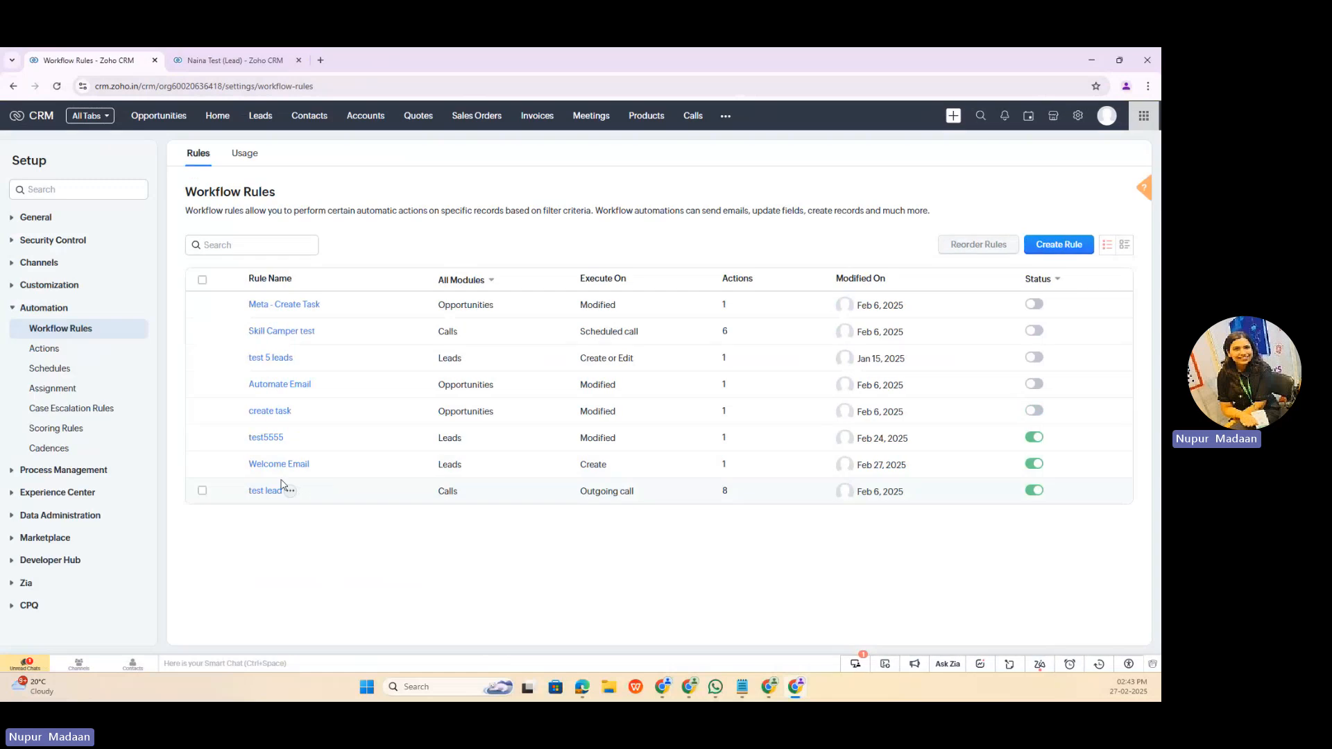
click(277, 470)
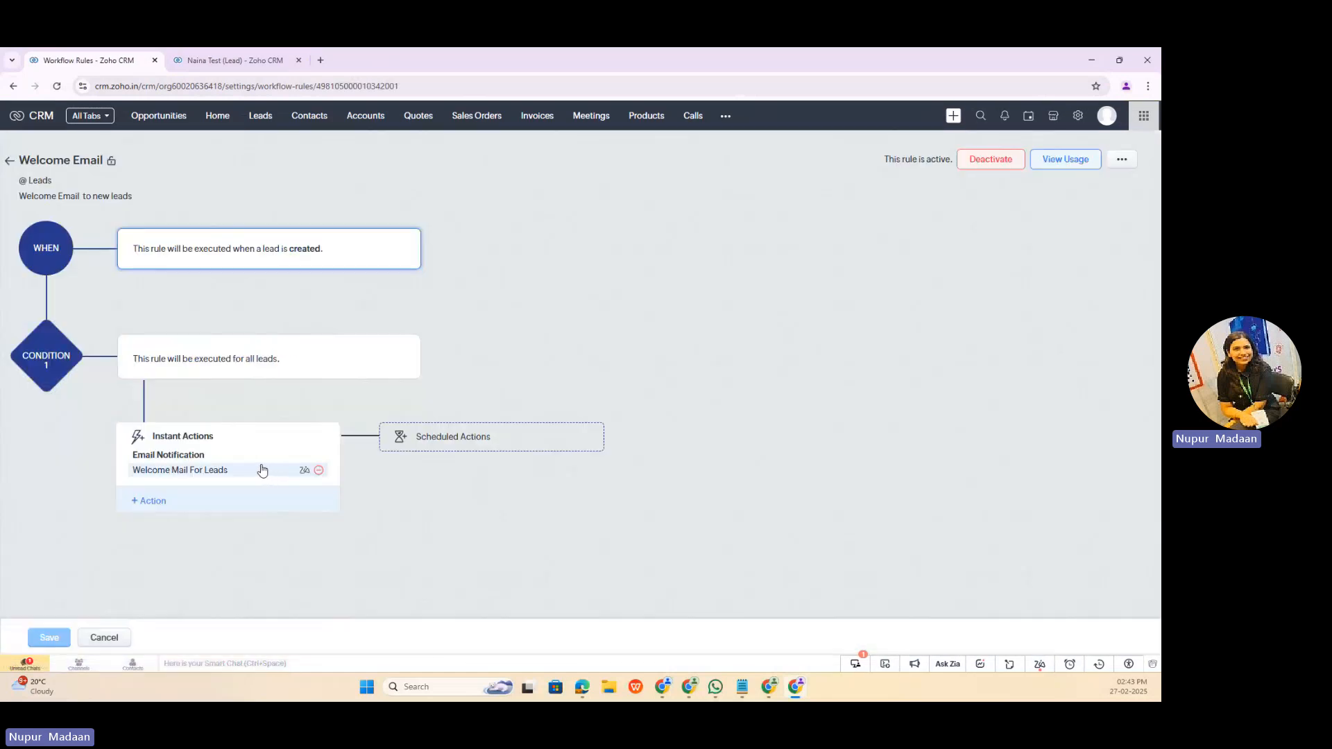
click(158, 500)
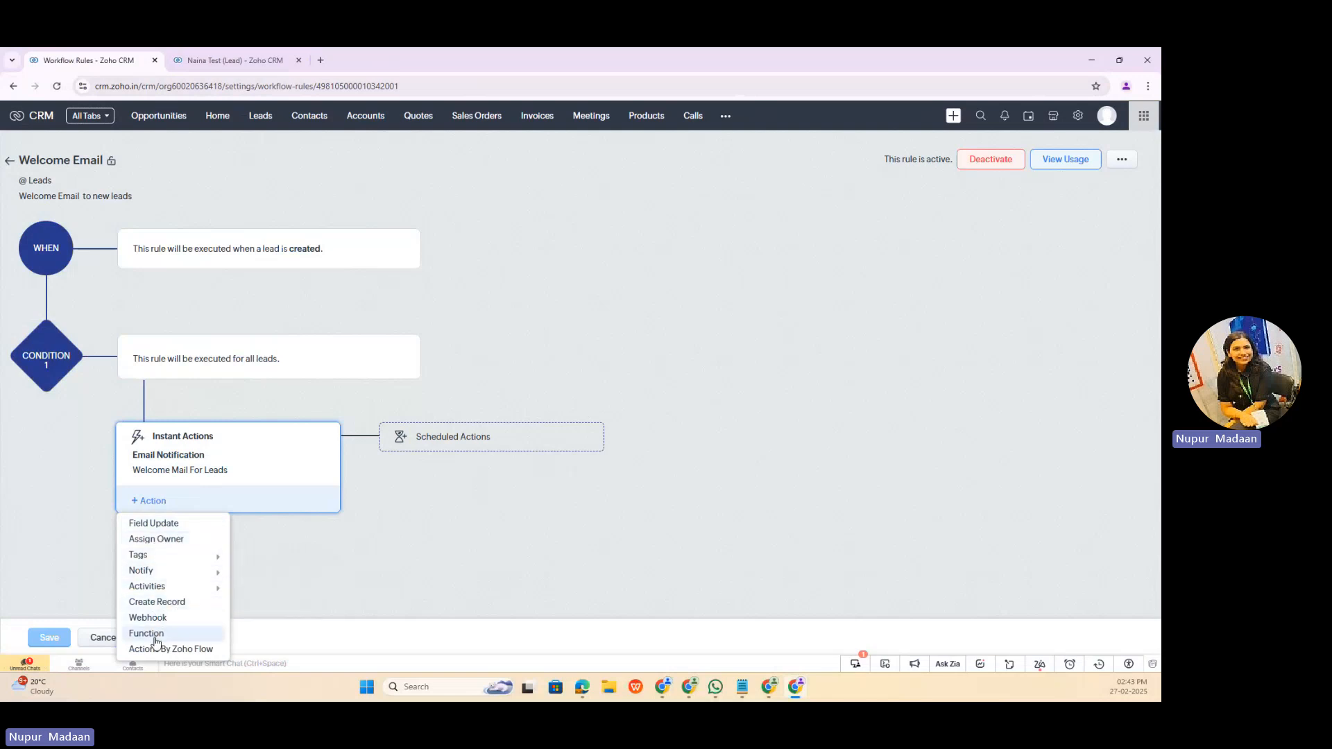
mouse_move(146, 570)
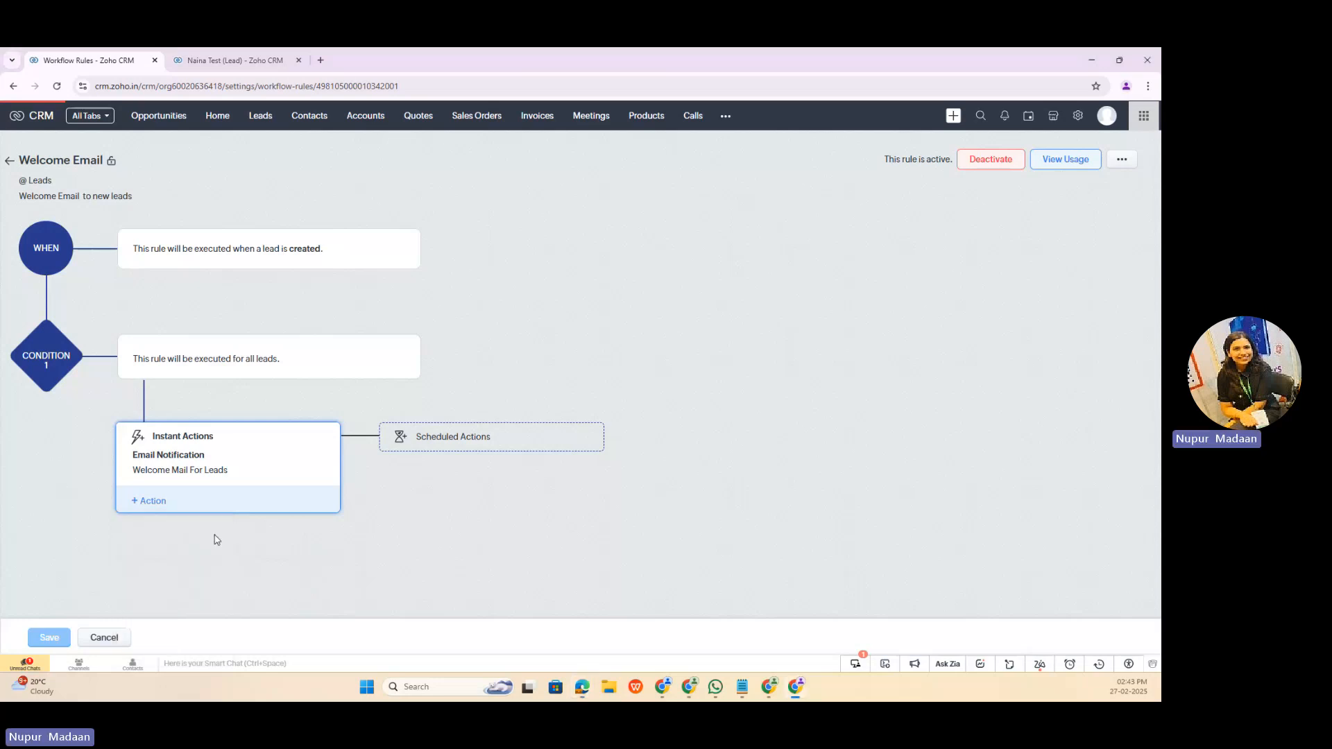
click(215, 540)
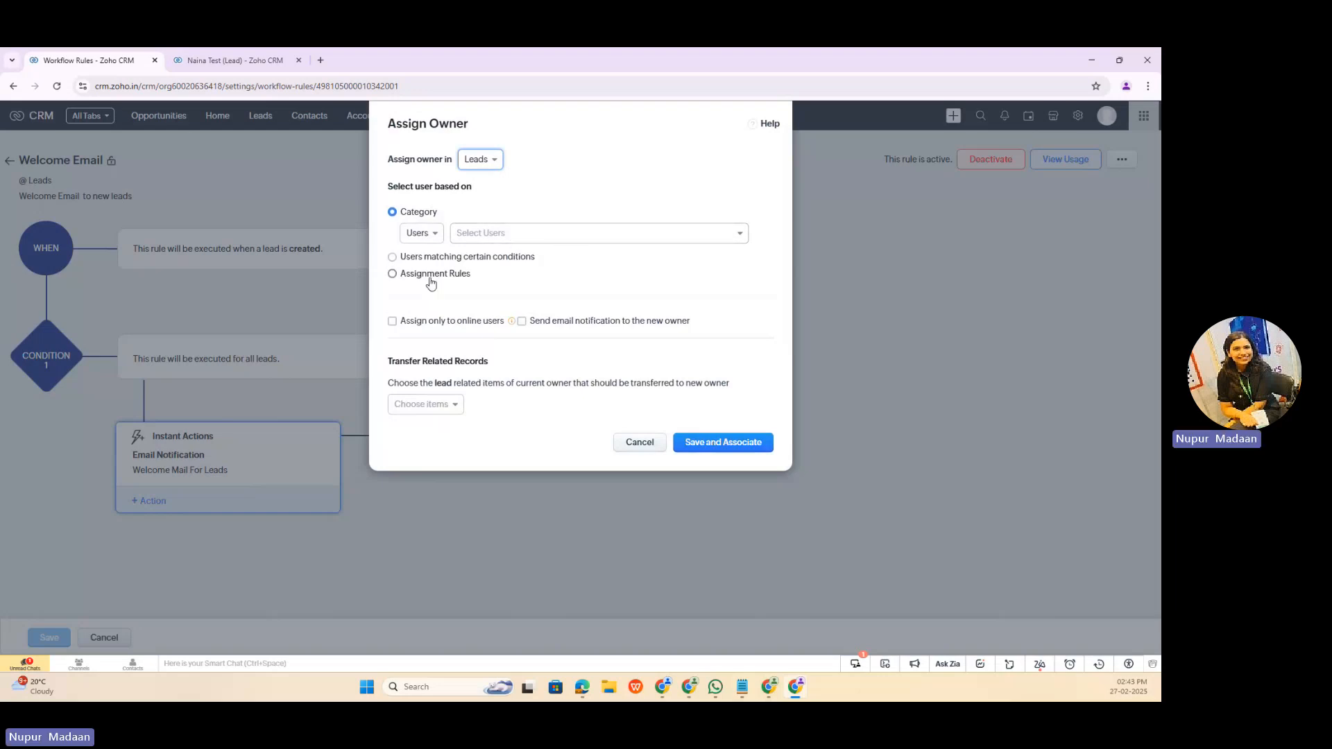
click(458, 275)
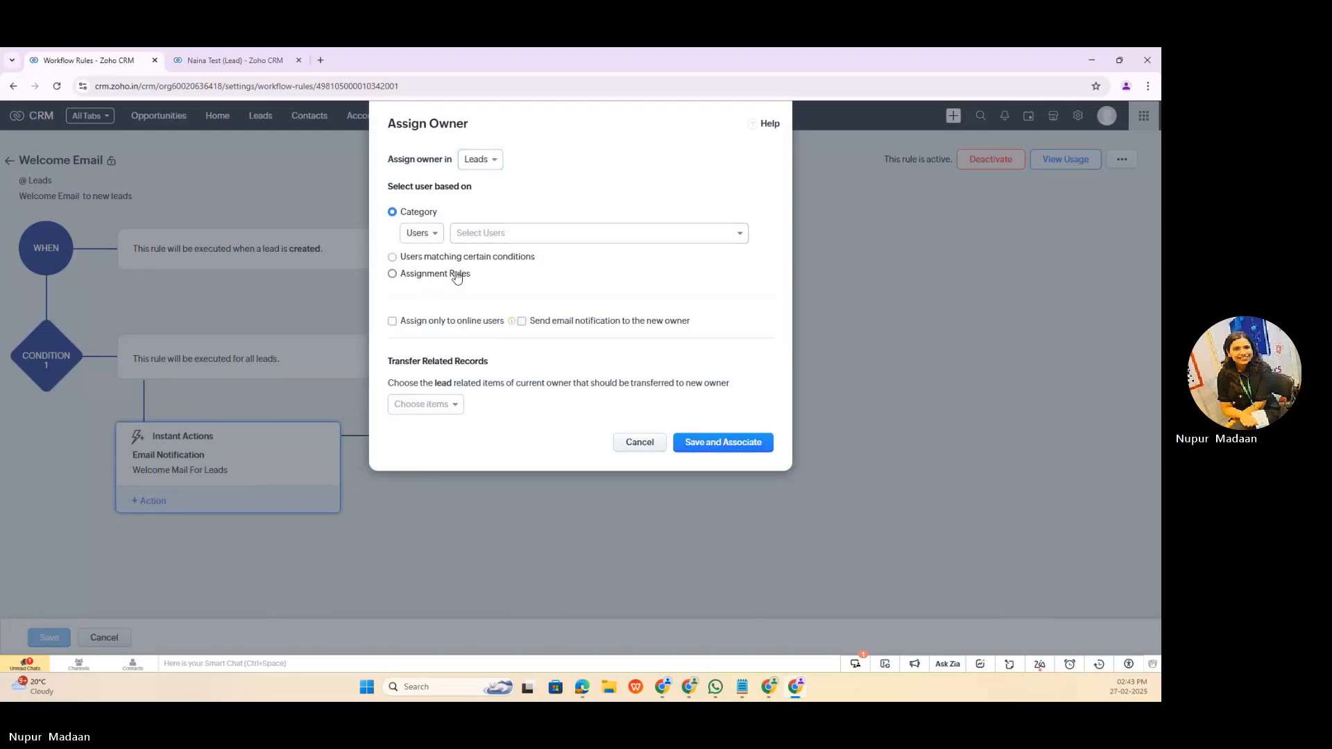
click(455, 272)
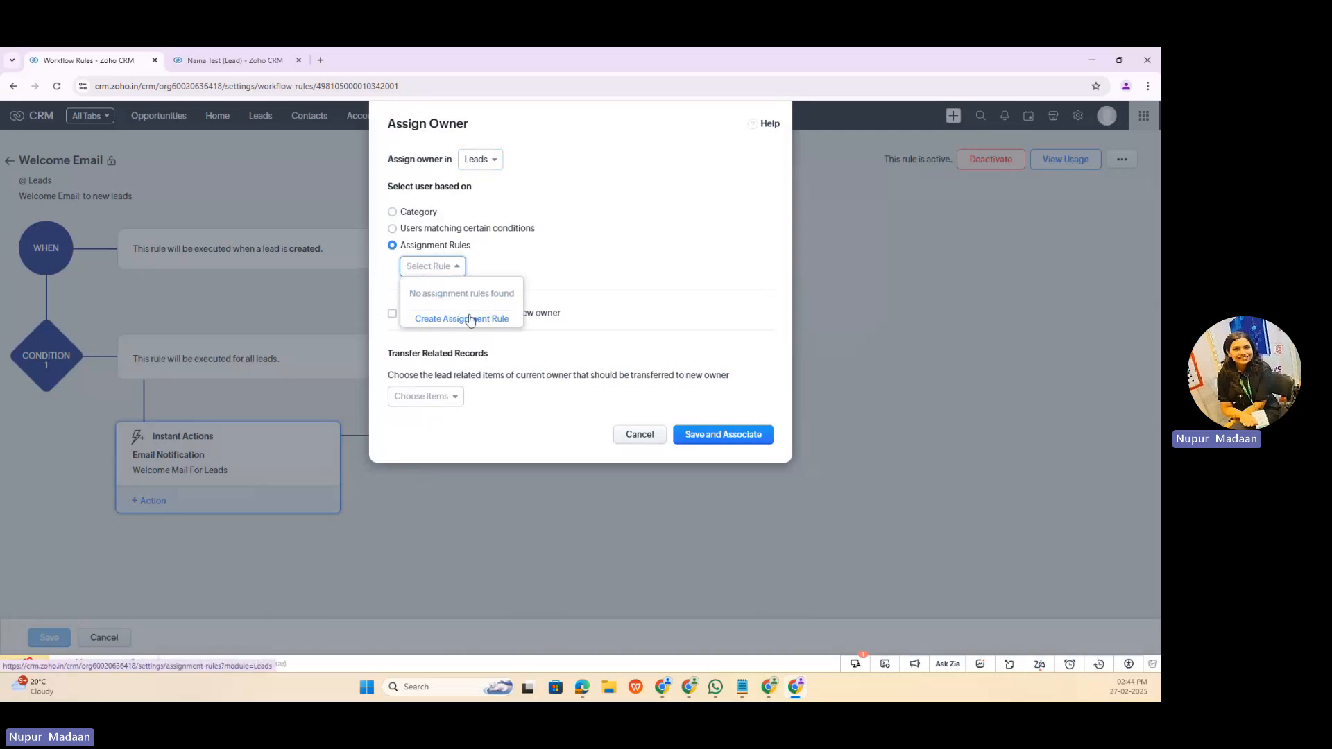
click(395, 215)
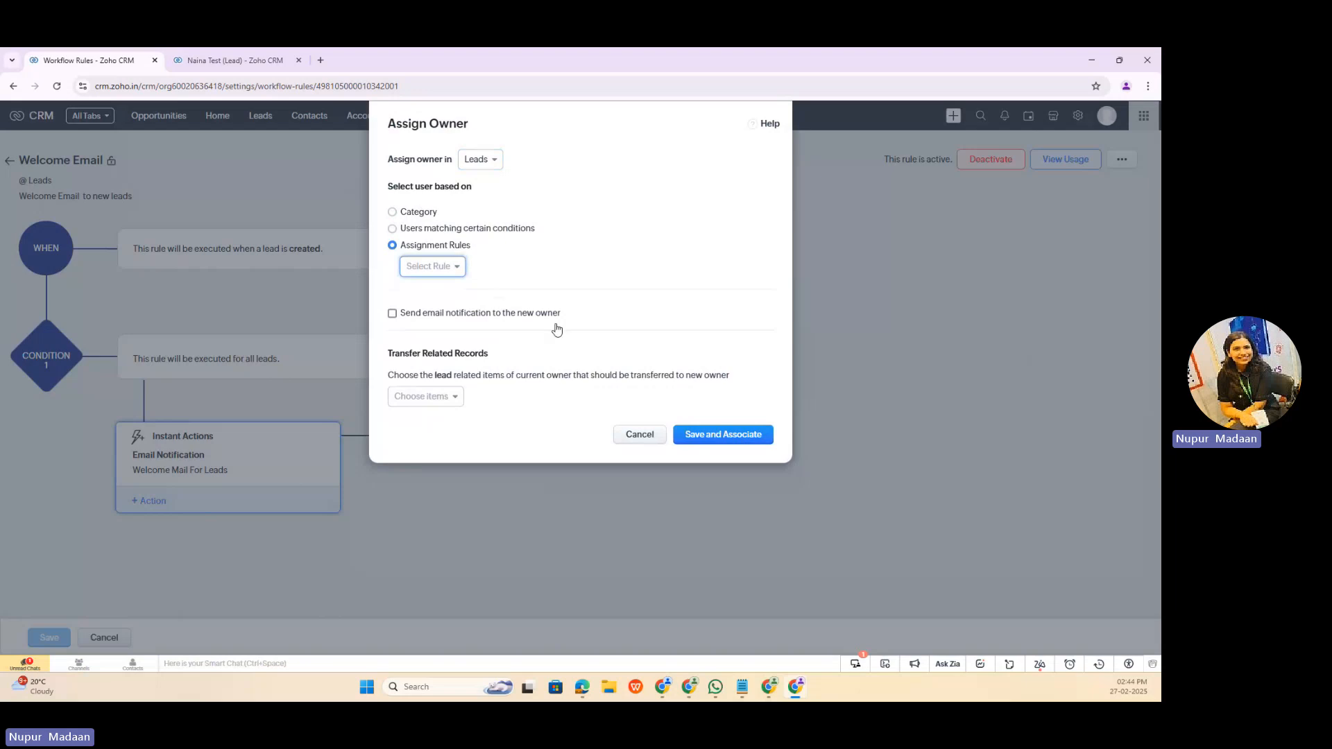
click(638, 434)
Step: Add a new Assign Task instant action with the subject "Call" followed by the lead's MV Name merge field
click(152, 501)
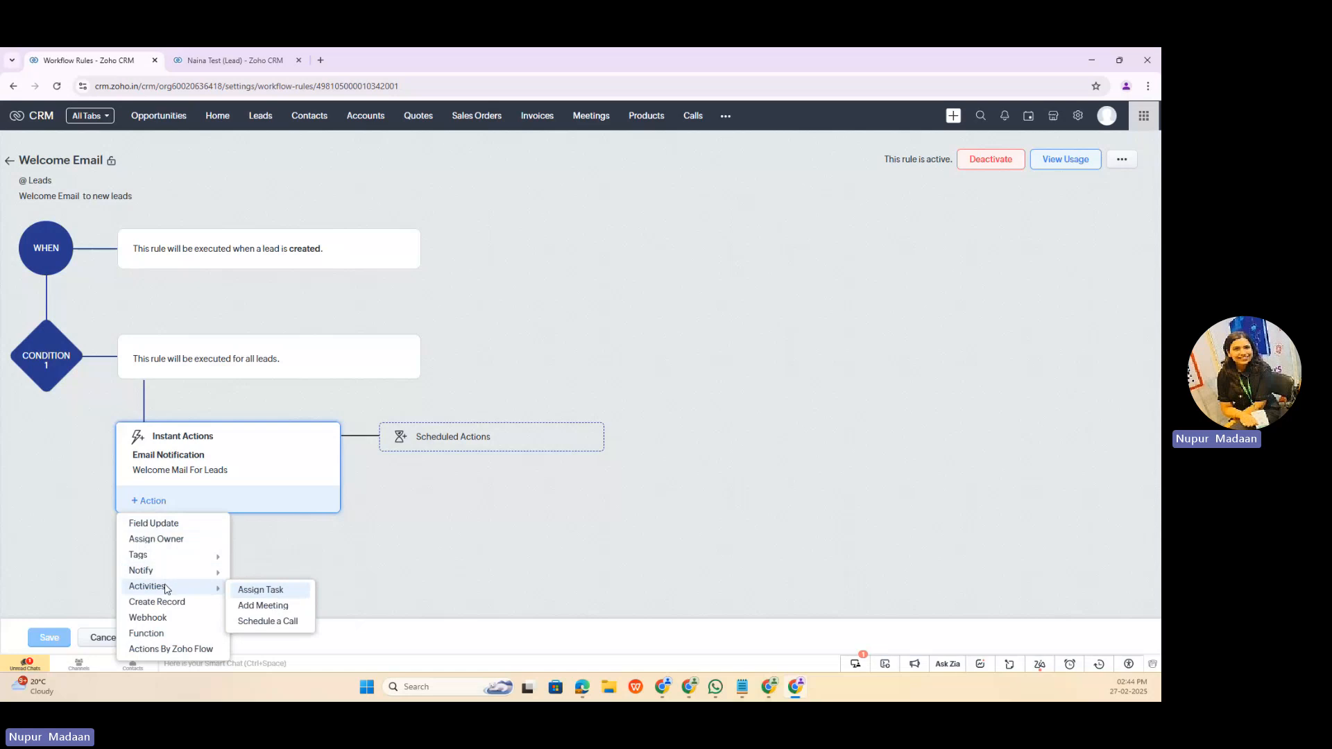
click(261, 590)
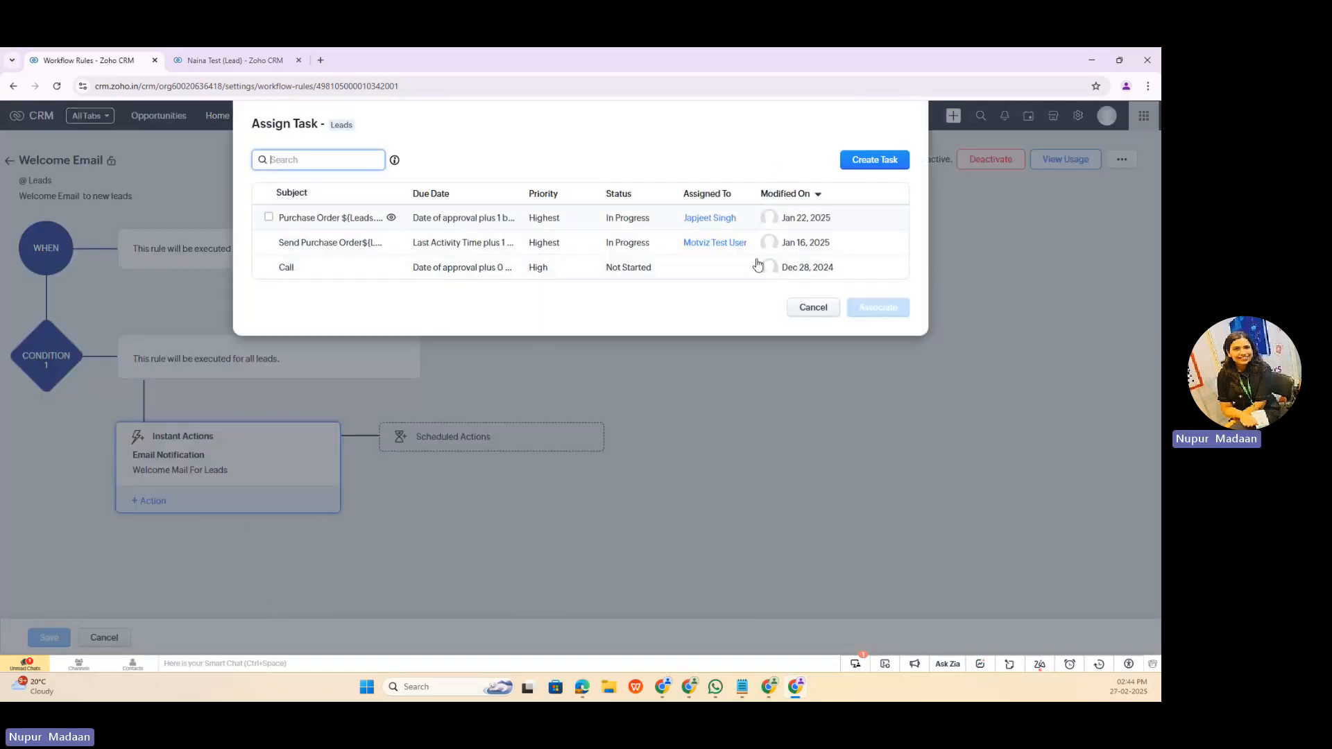
click(860, 159)
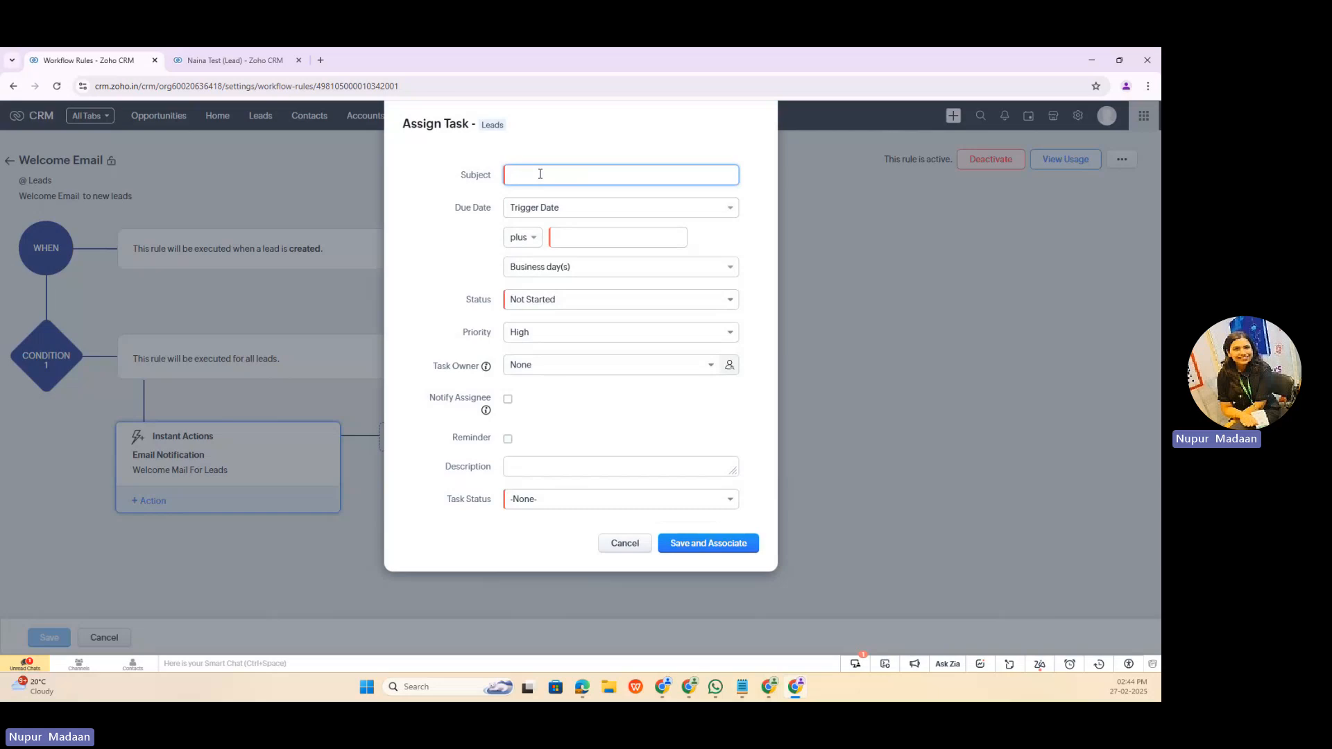
text(all #)
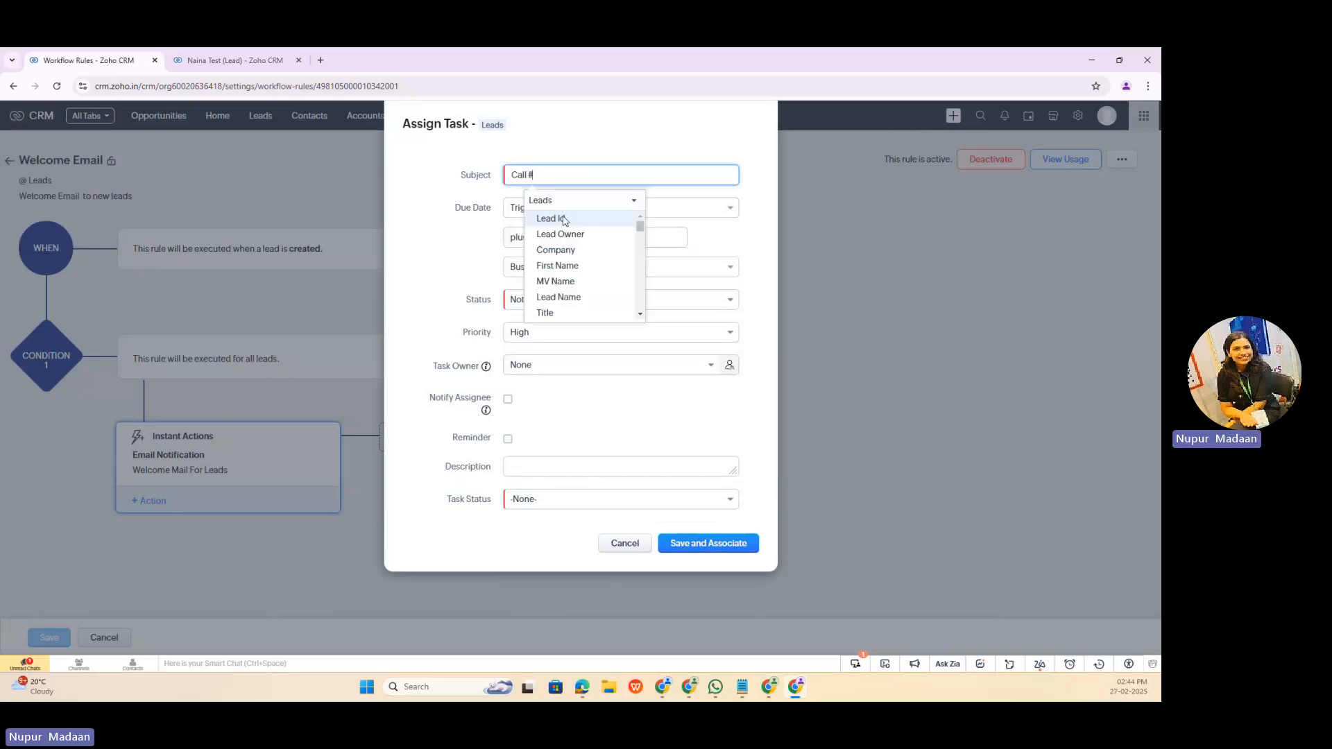
click(565, 280)
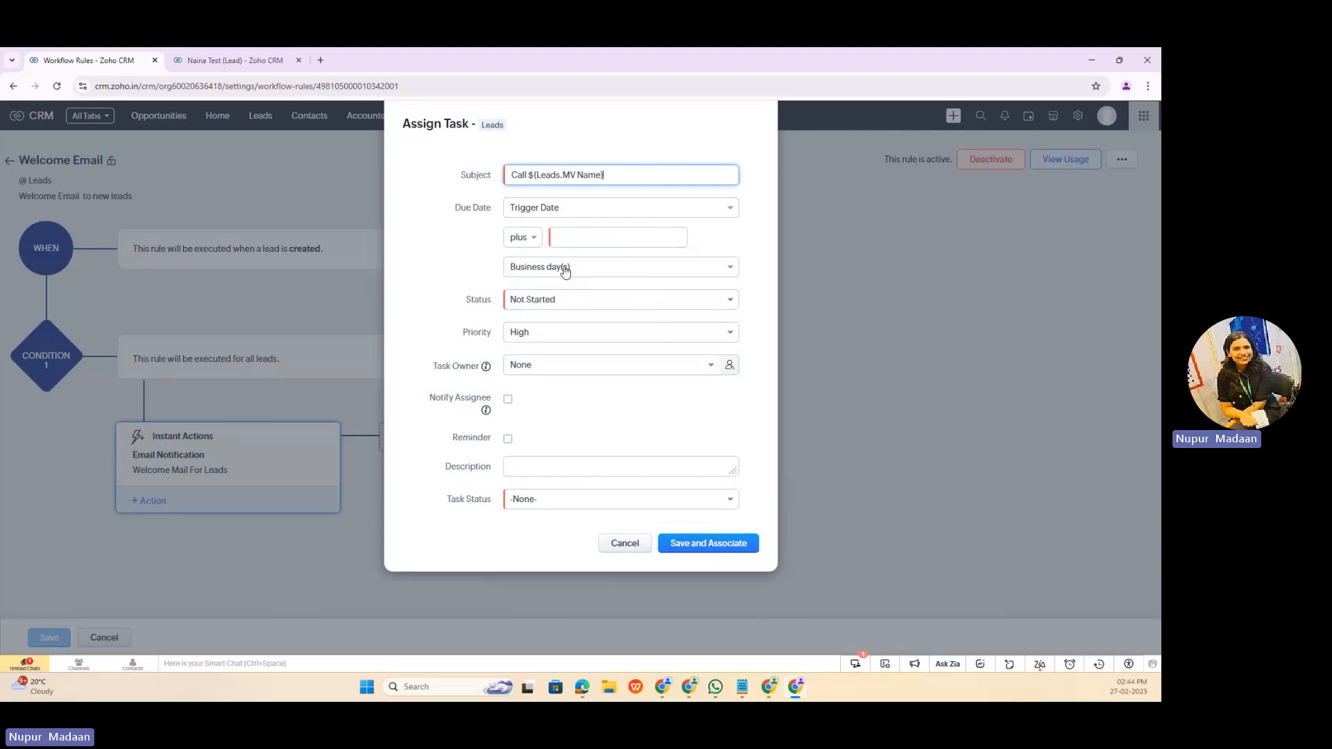
Step: Set the task's due date to Trigger Date plus 0 day(s) and choose the first listed user as task owner
click(559, 238)
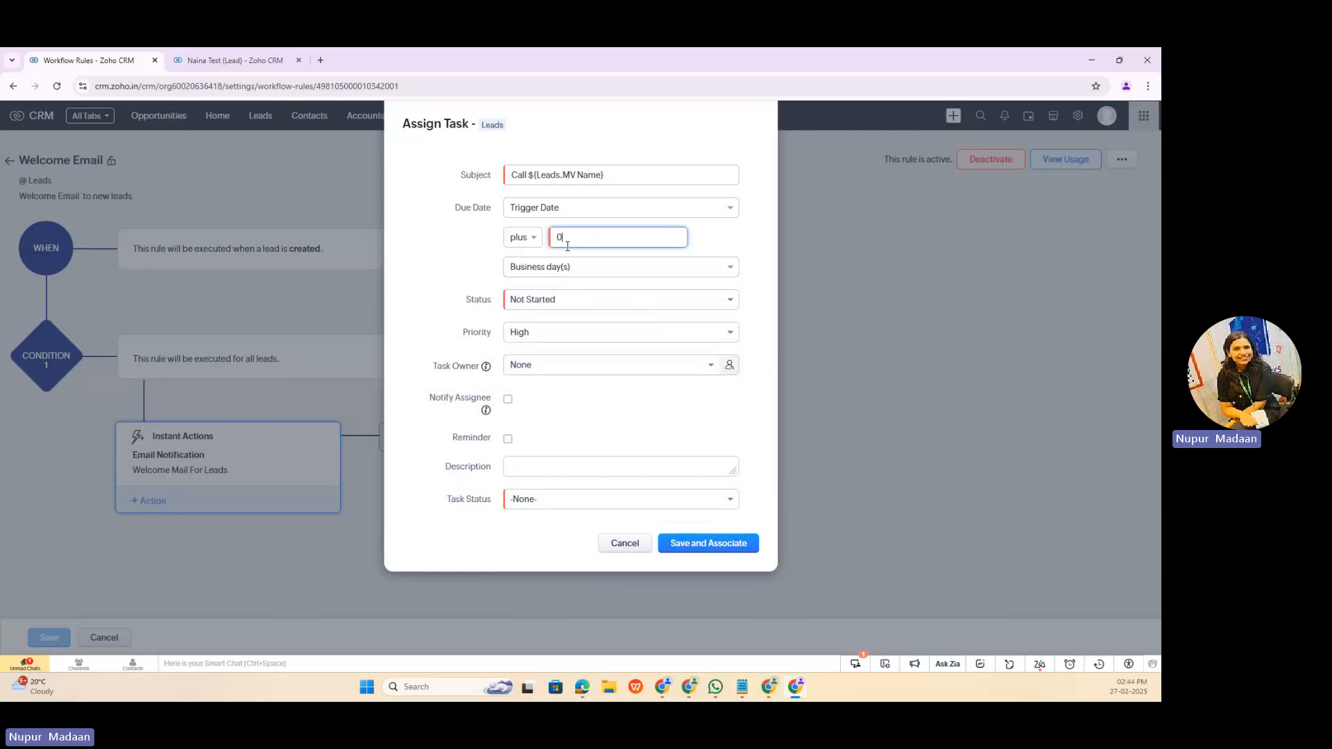
click(581, 266)
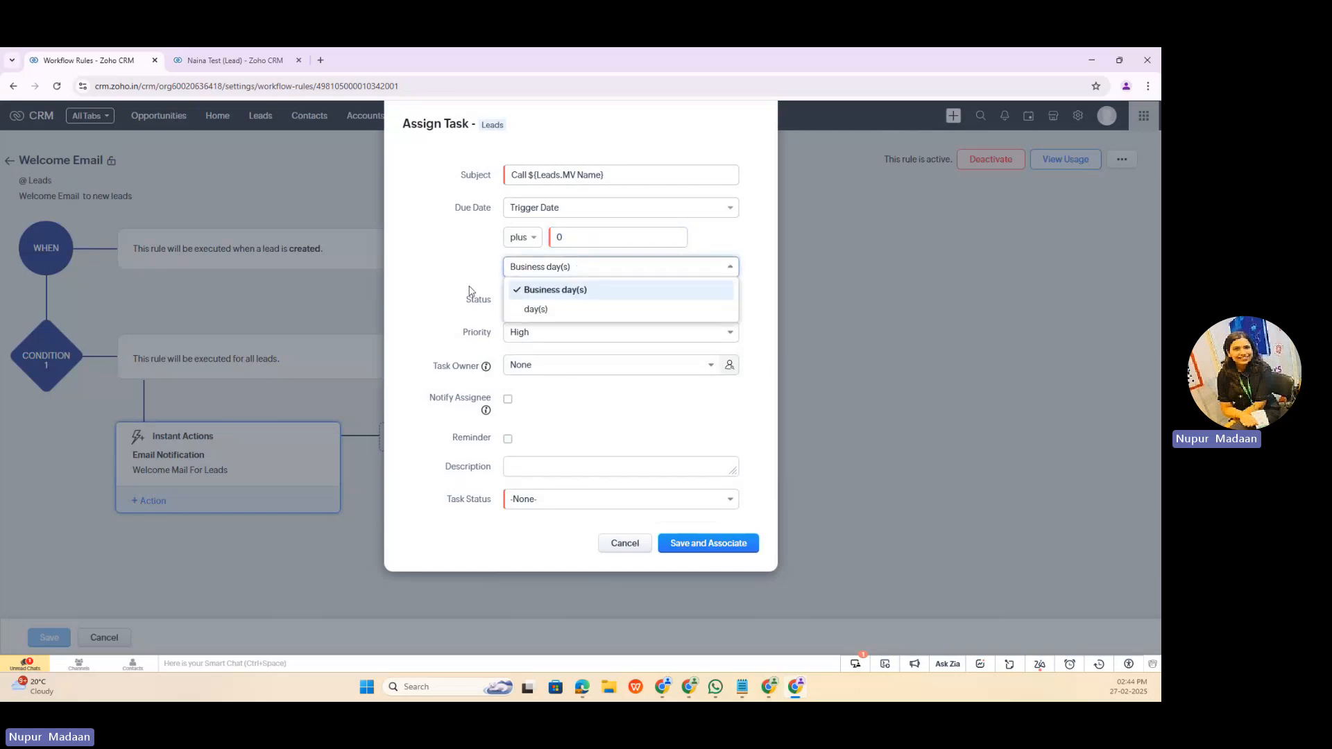
click(532, 312)
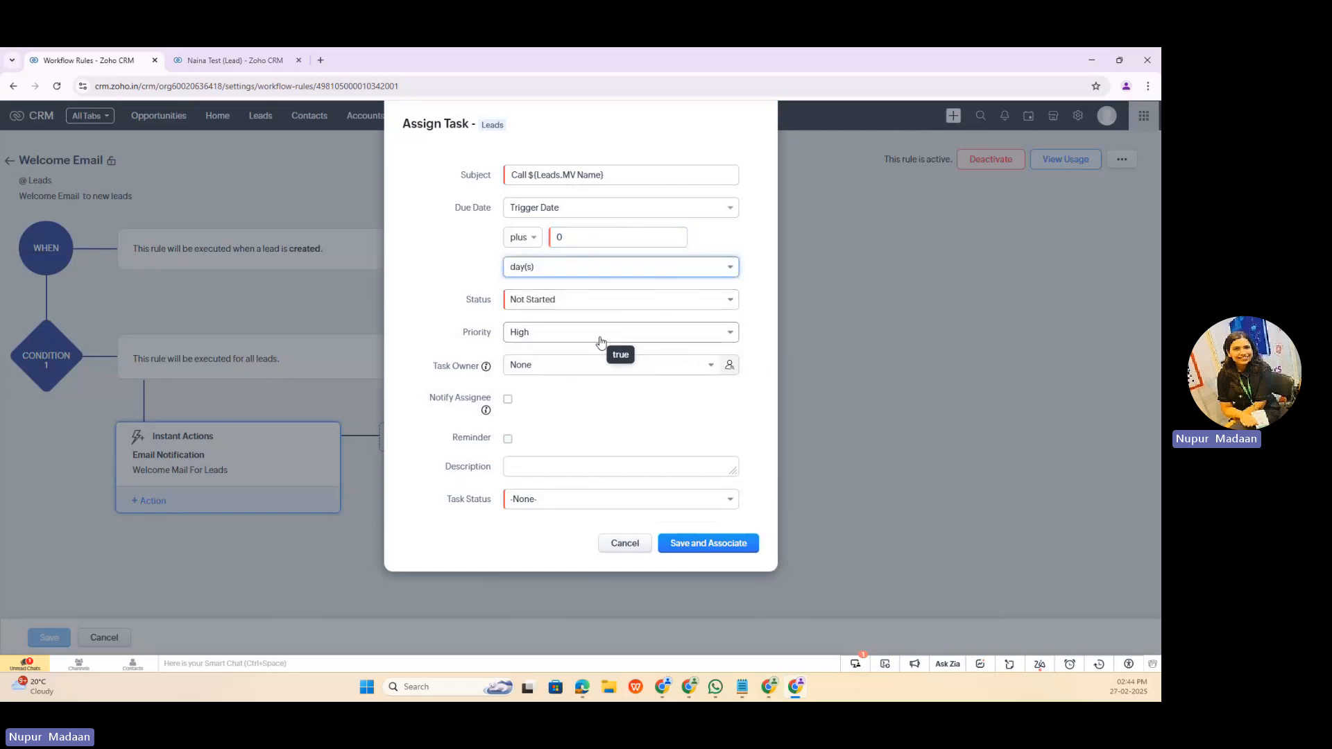
click(557, 268)
click(559, 270)
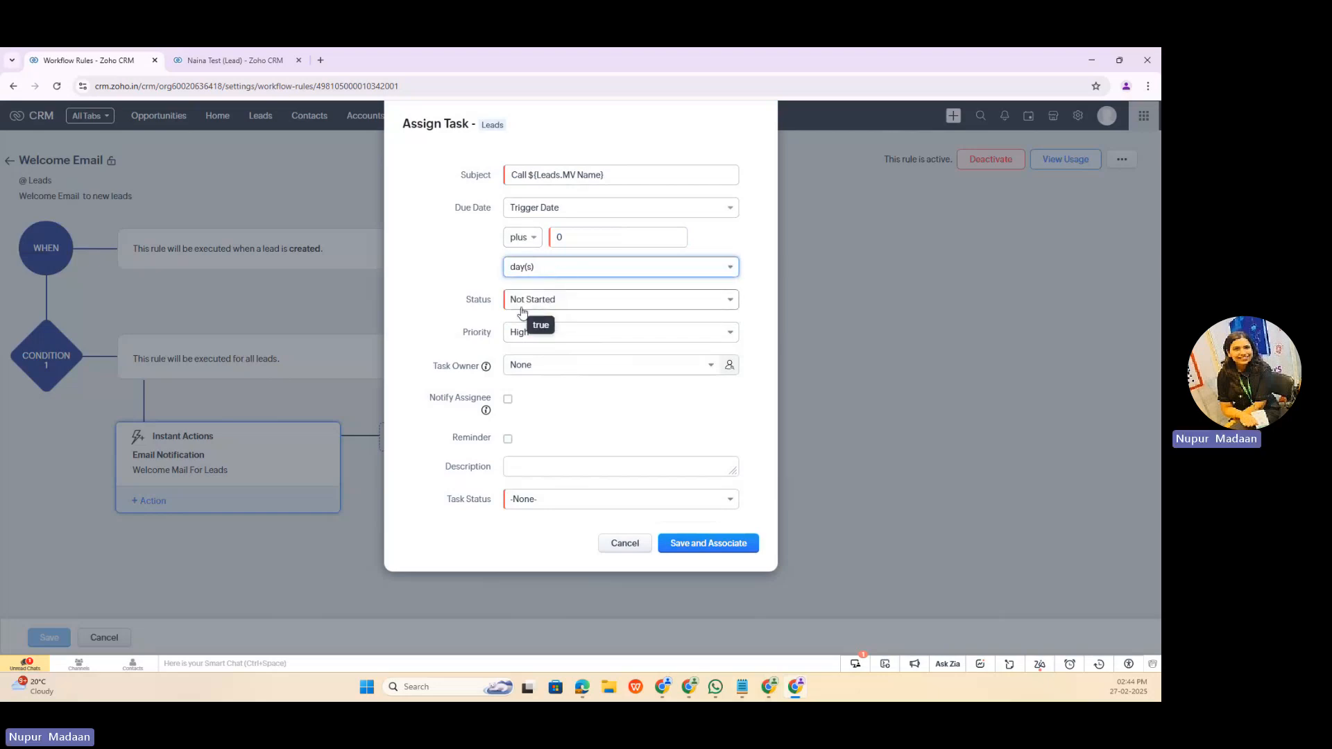
click(565, 368)
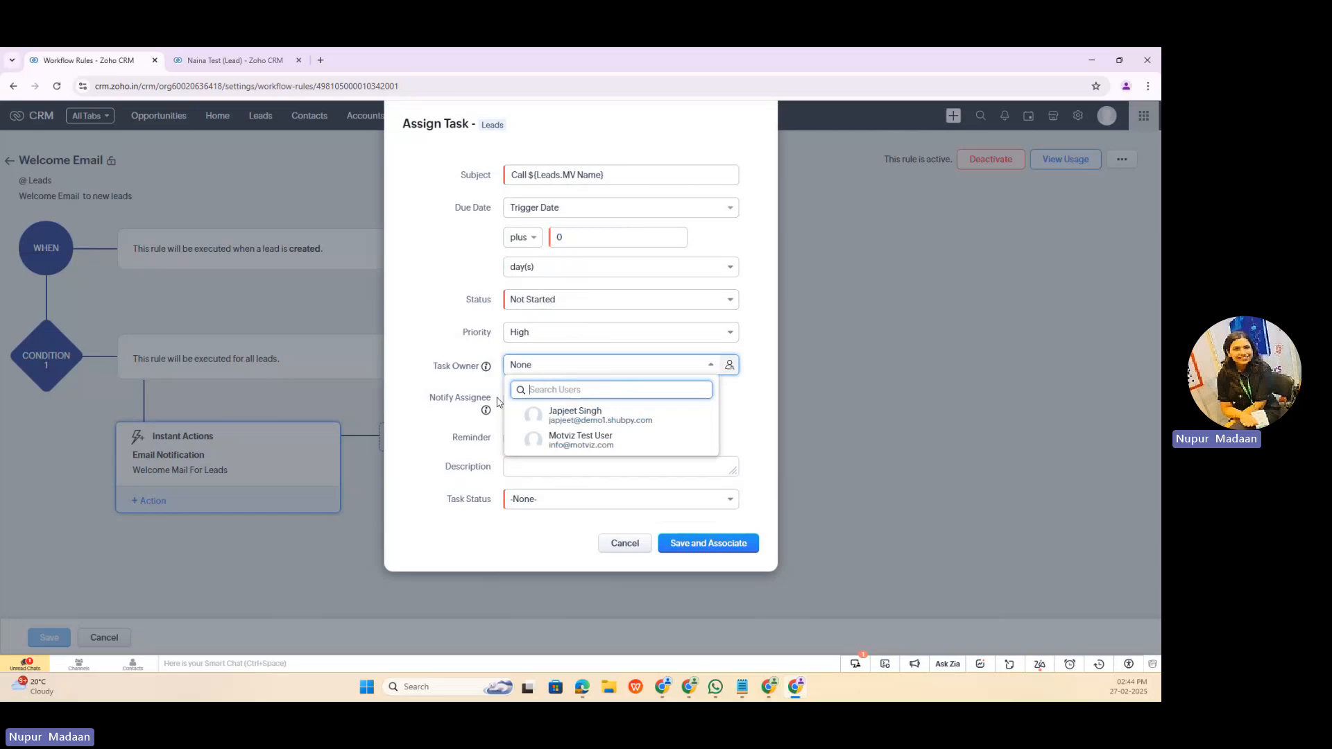
click(583, 416)
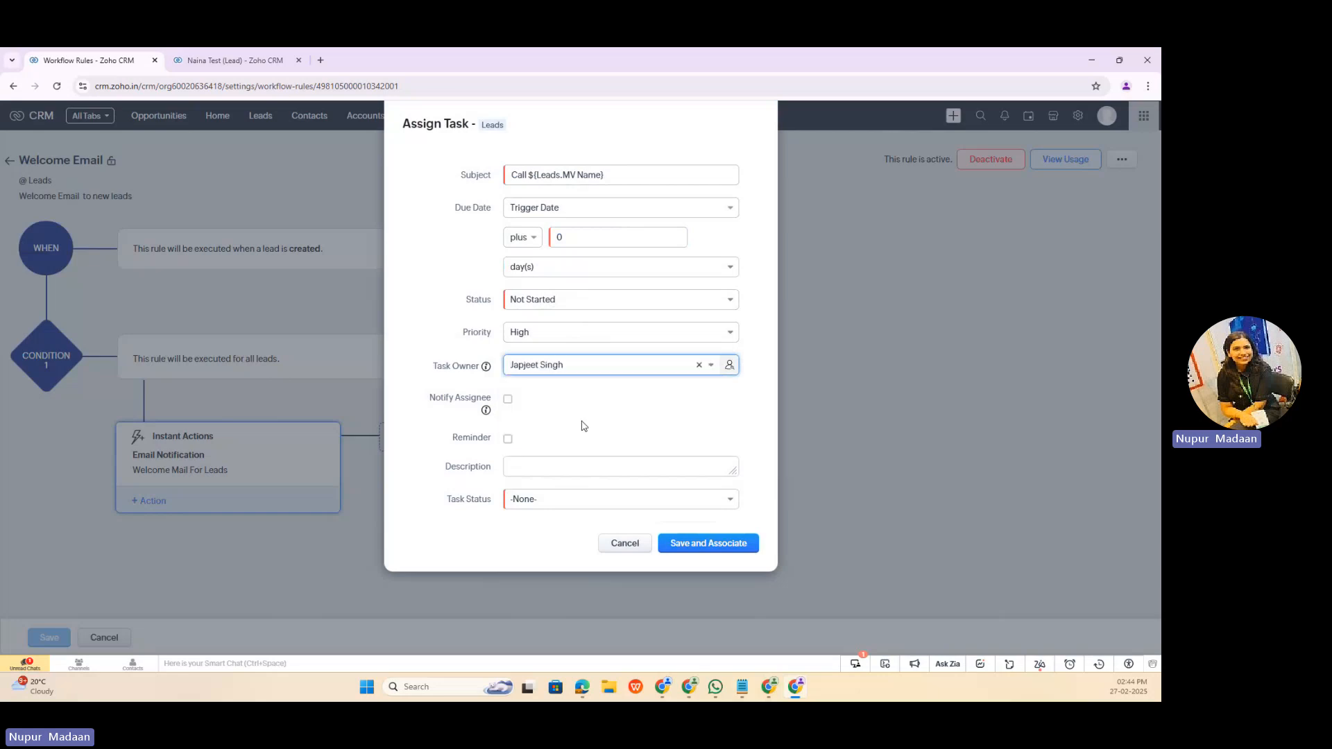
Step: Turn on the task reminder and set its alert mode to Both
click(508, 439)
click(579, 469)
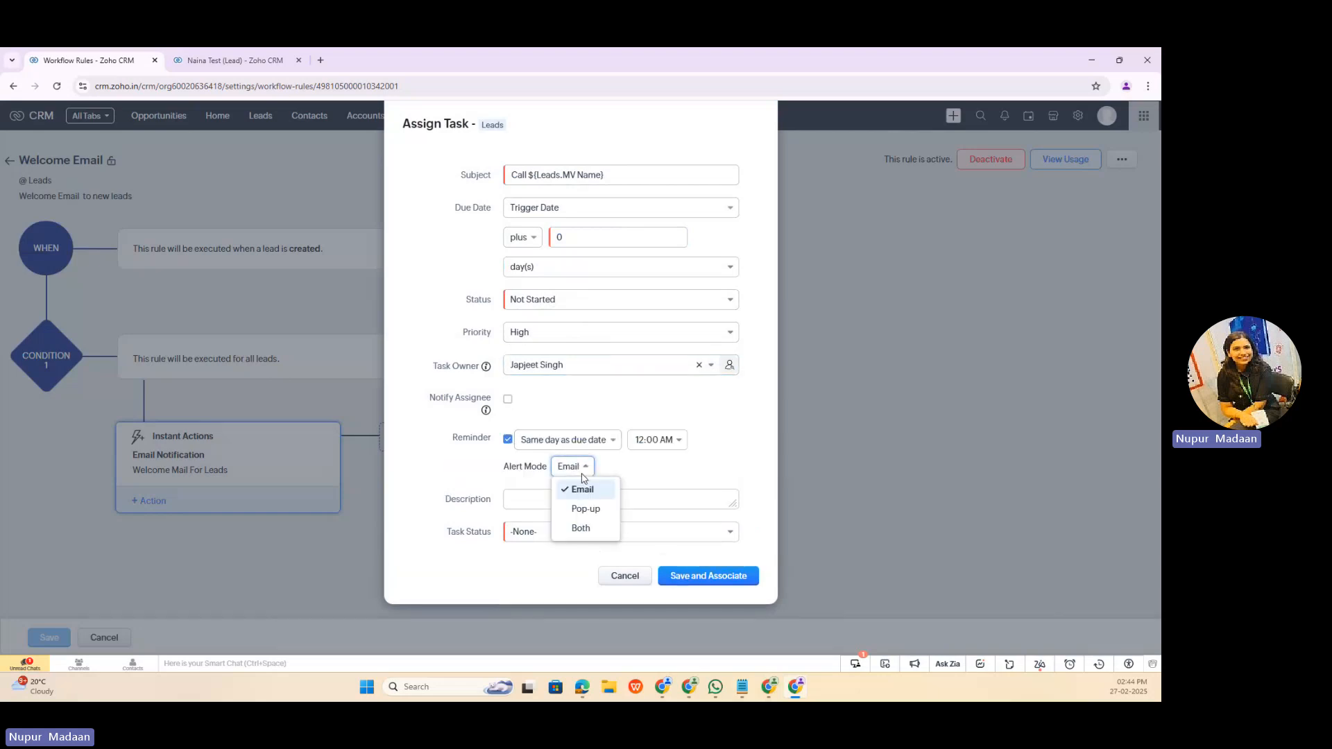
click(580, 528)
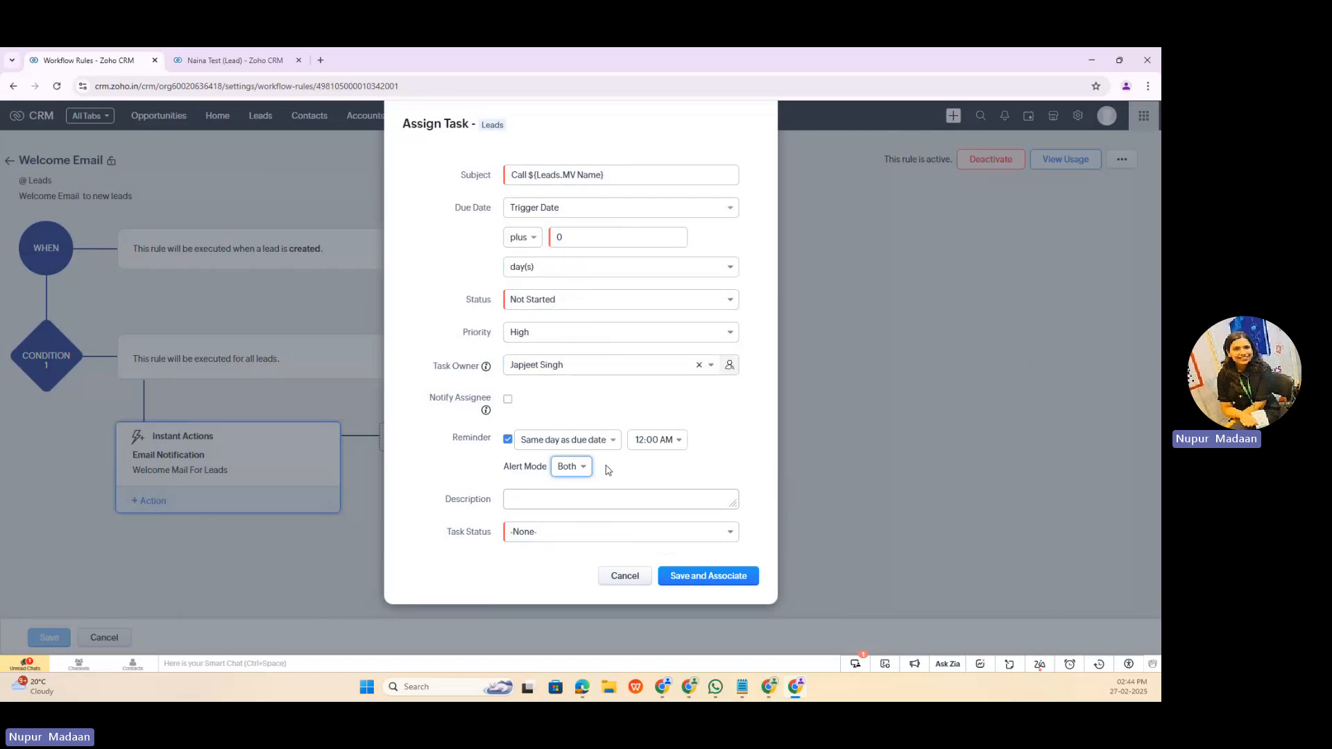
Step: Set Task Status to Active, replace the reminder with Notify Assignee, and save and associate the task
click(586, 533)
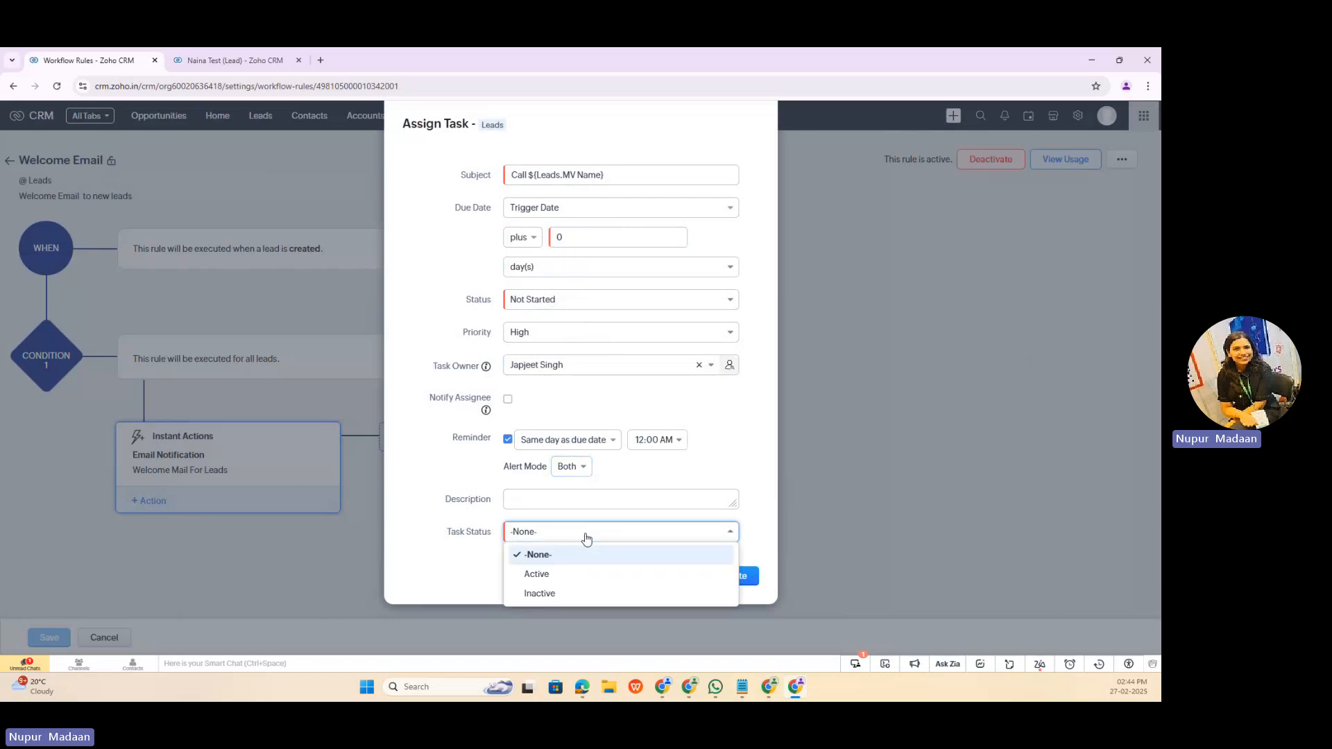
click(536, 573)
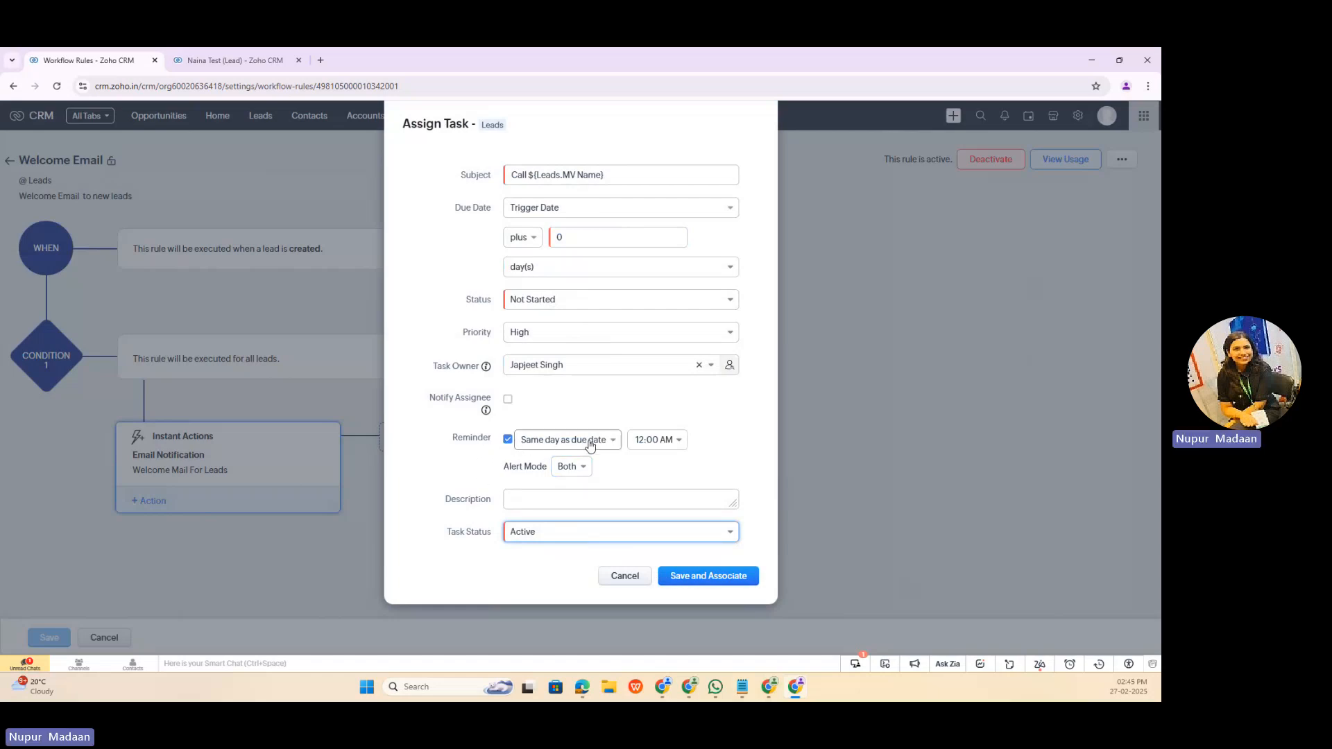
click(508, 439)
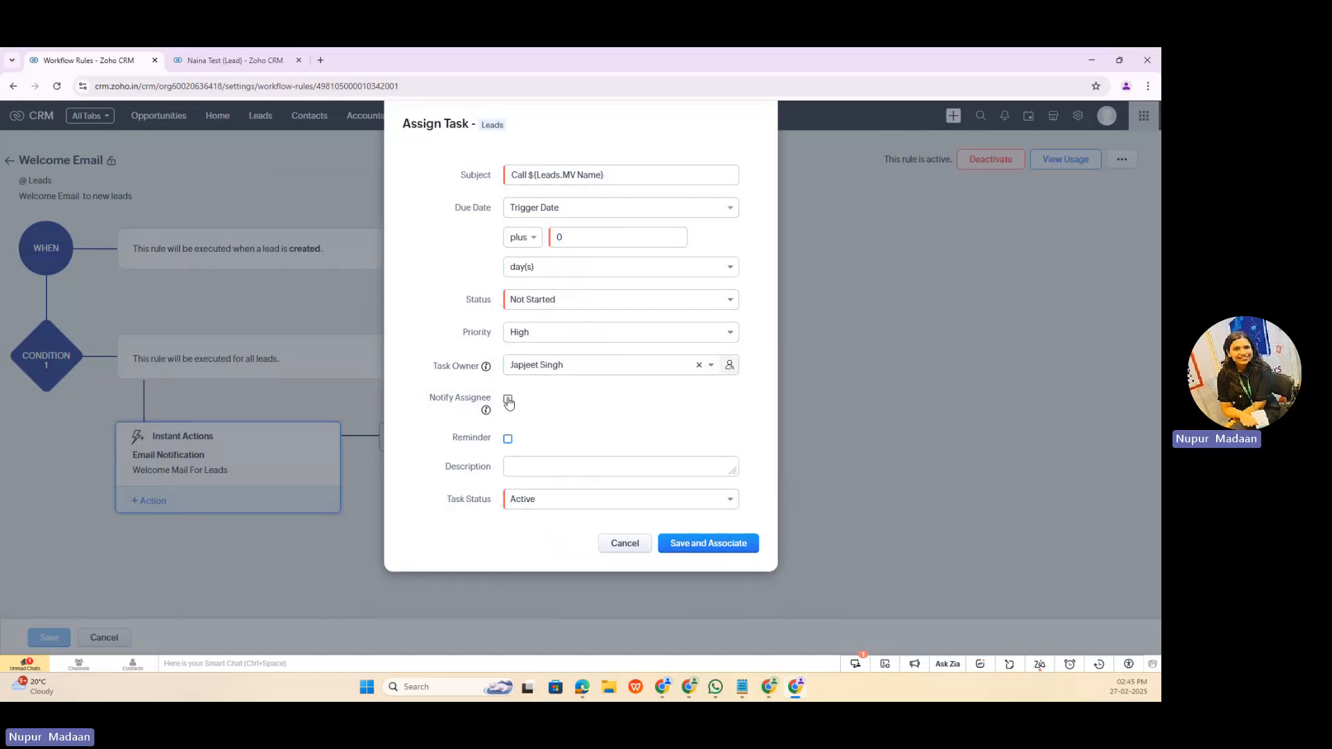
click(508, 401)
click(717, 543)
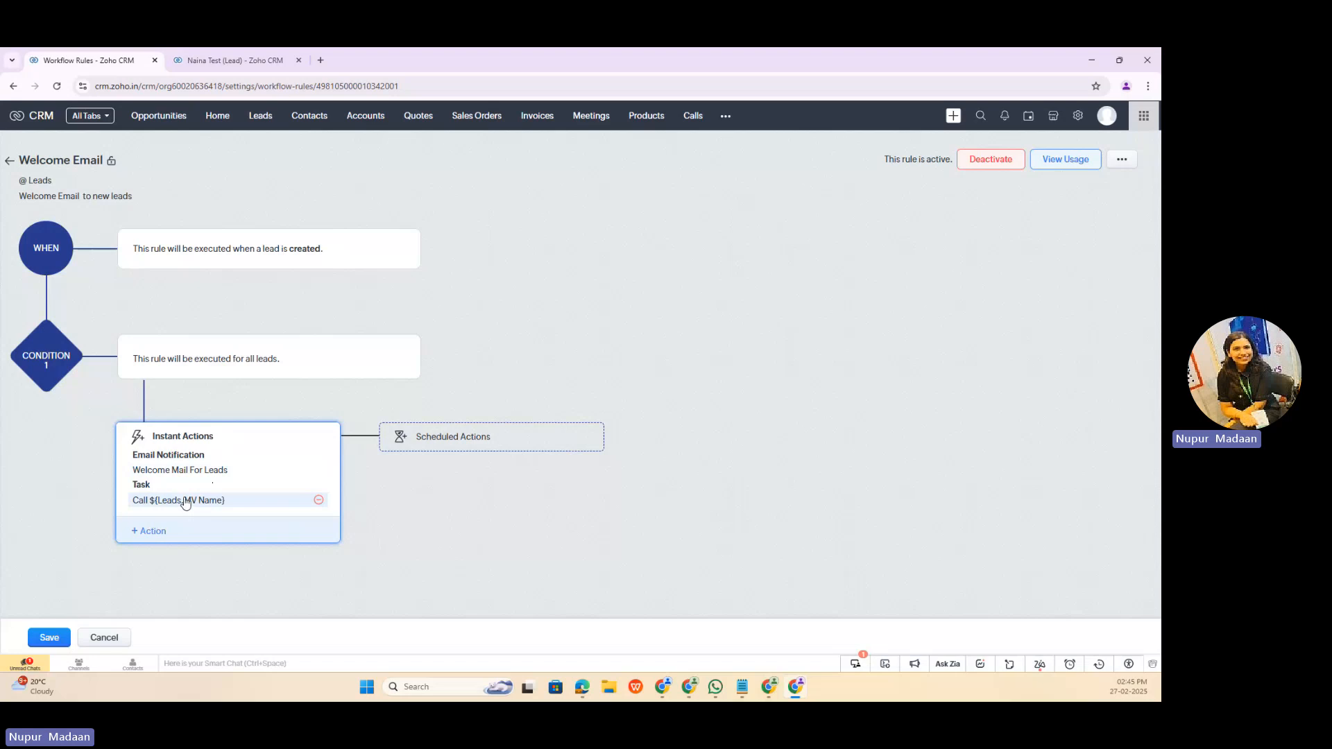
click(152, 531)
mouse_move(195, 426)
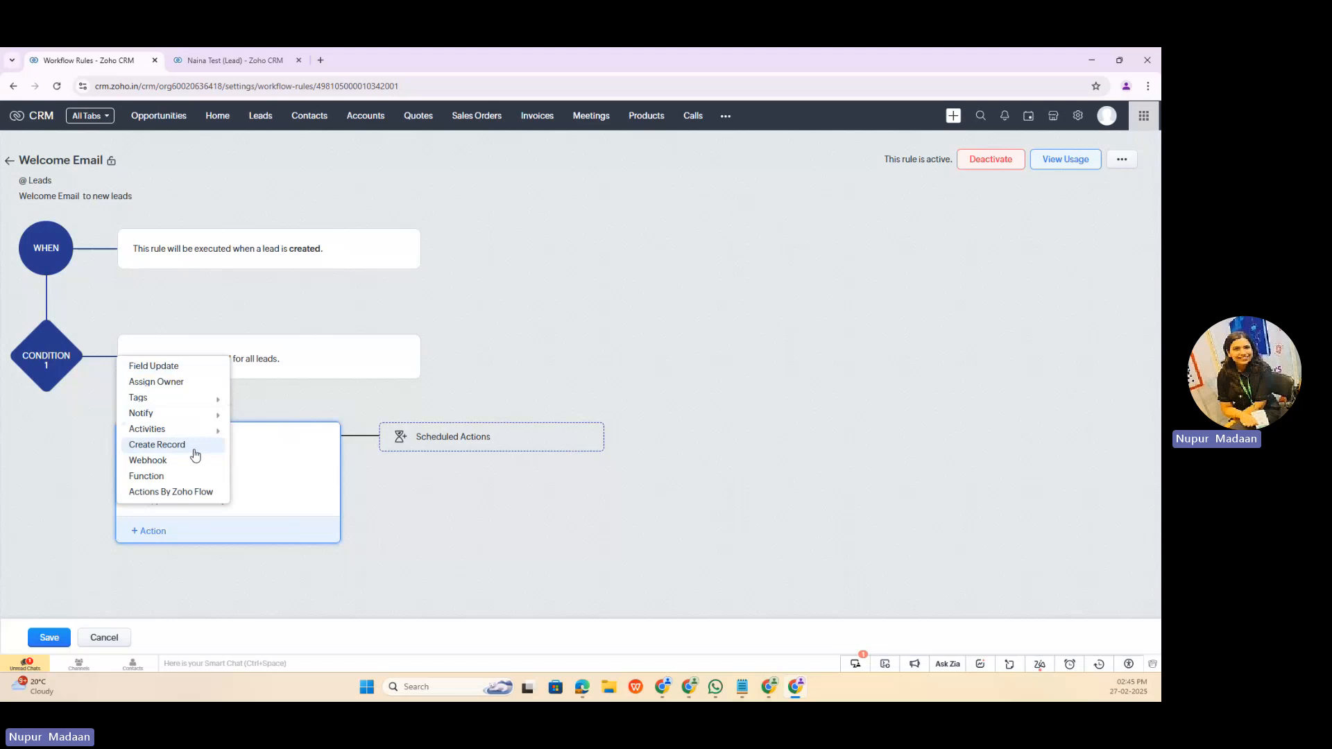
mouse_move(157, 401)
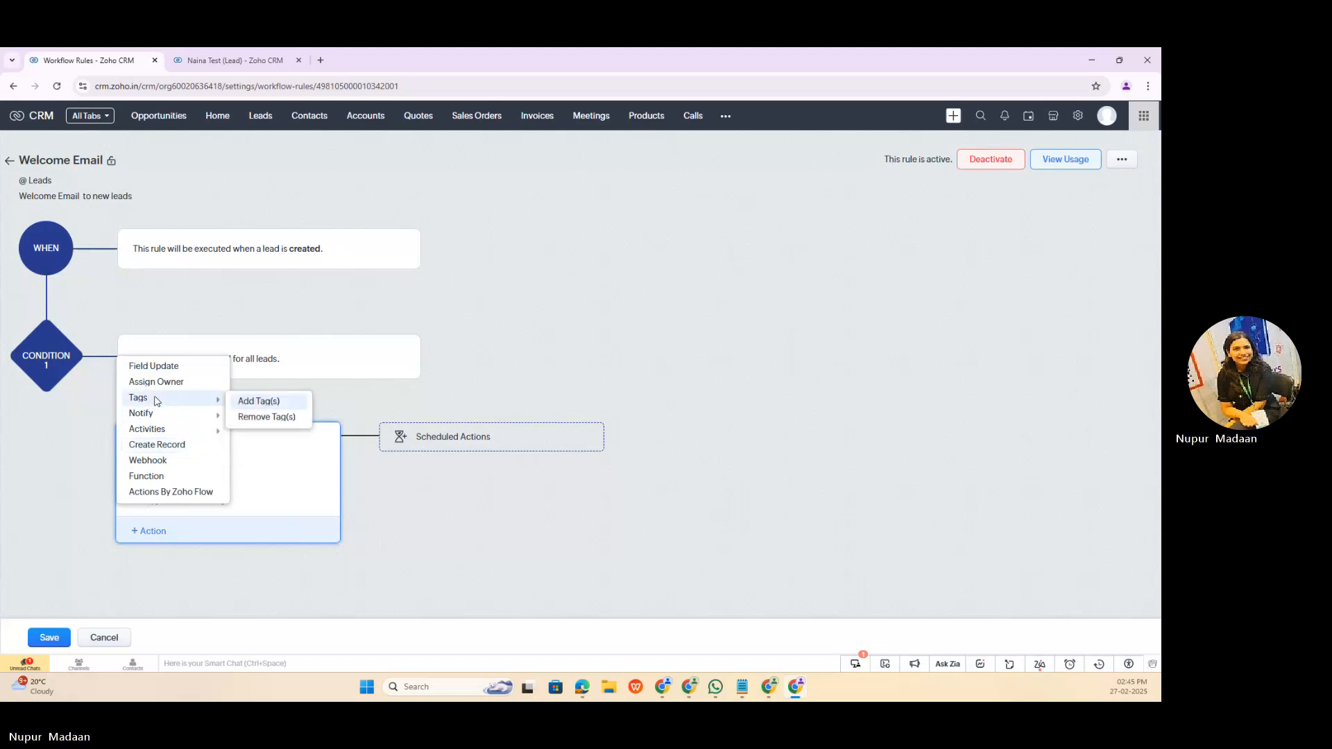
click(243, 400)
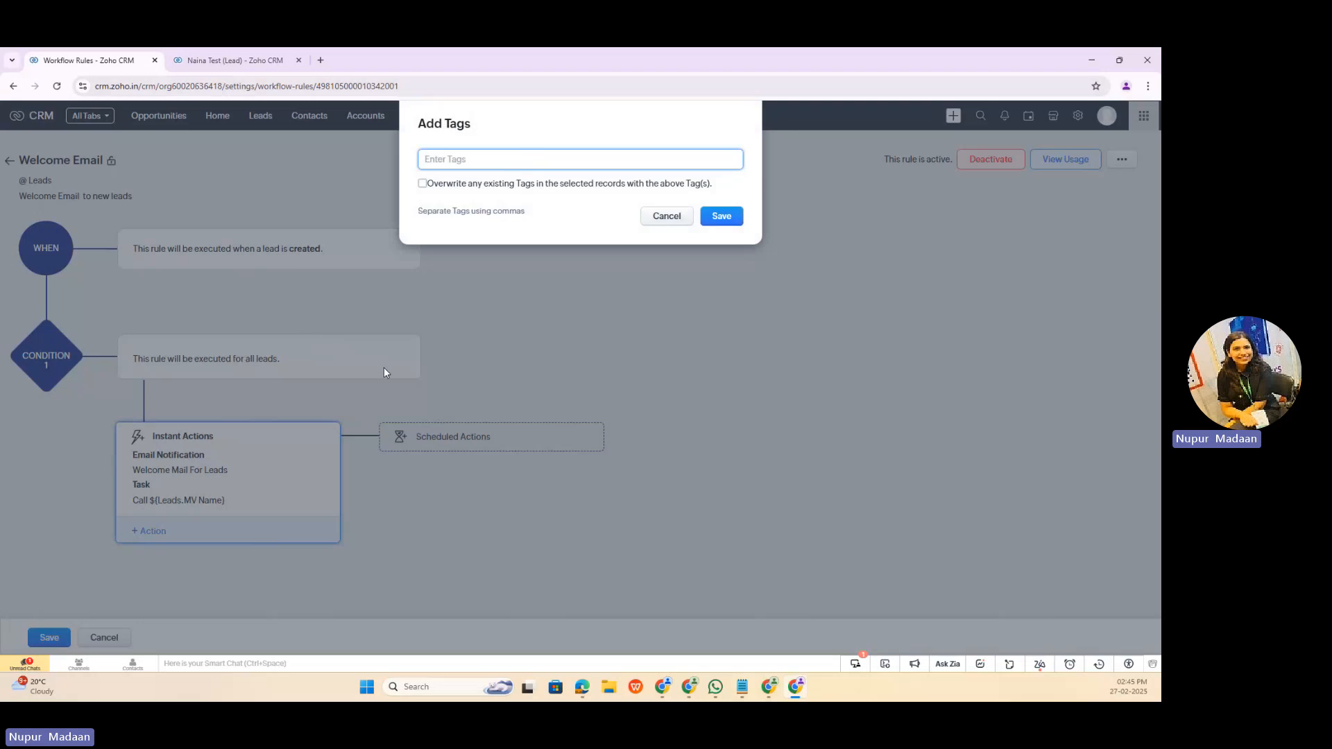
click(659, 218)
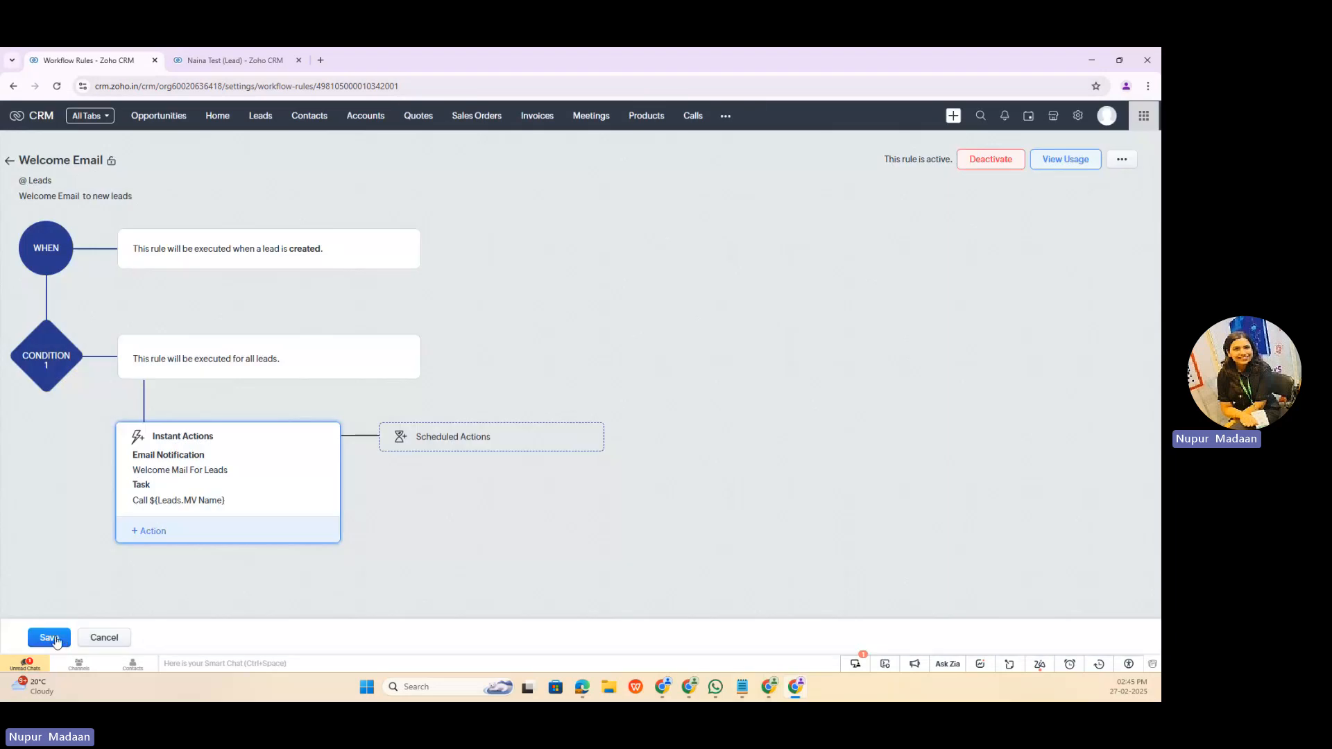
Step: Save the Welcome Email rule and start a new workflow rule named "create a new record" for the Opportunities module
click(50, 638)
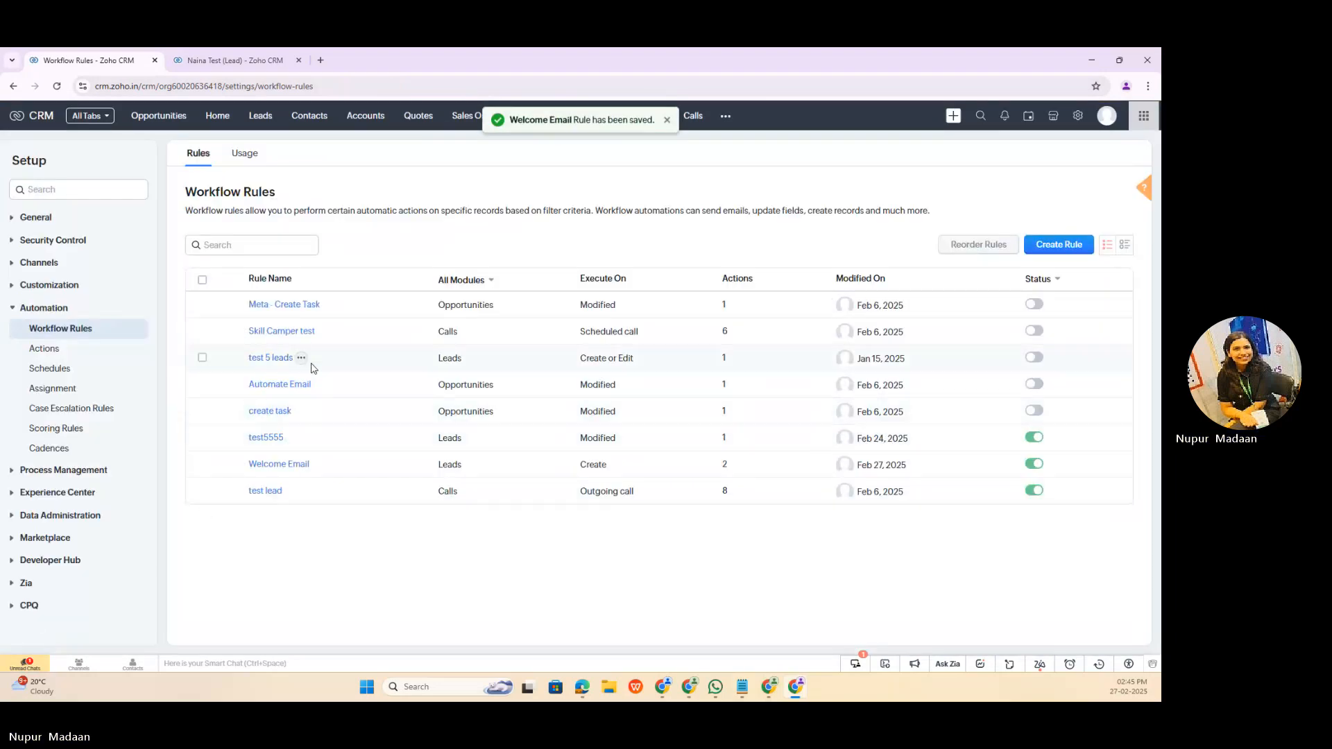
click(1059, 244)
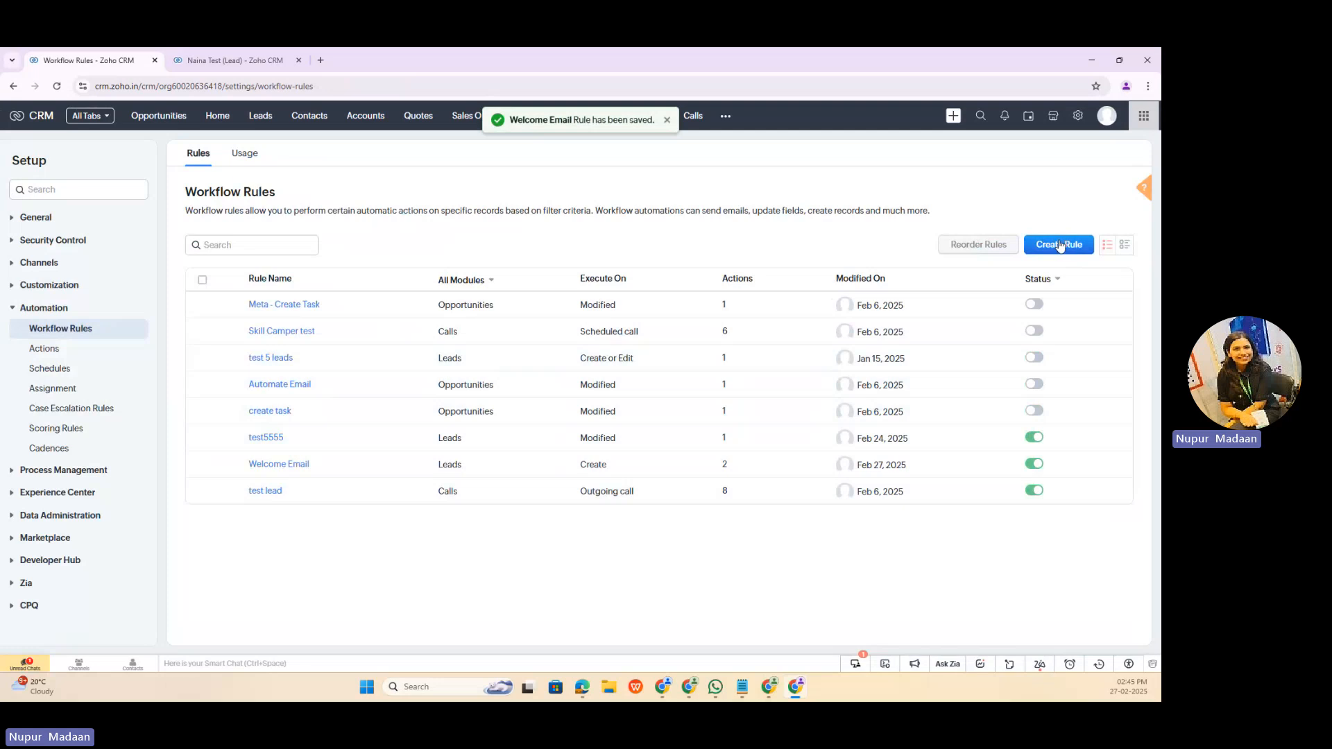
click(568, 160)
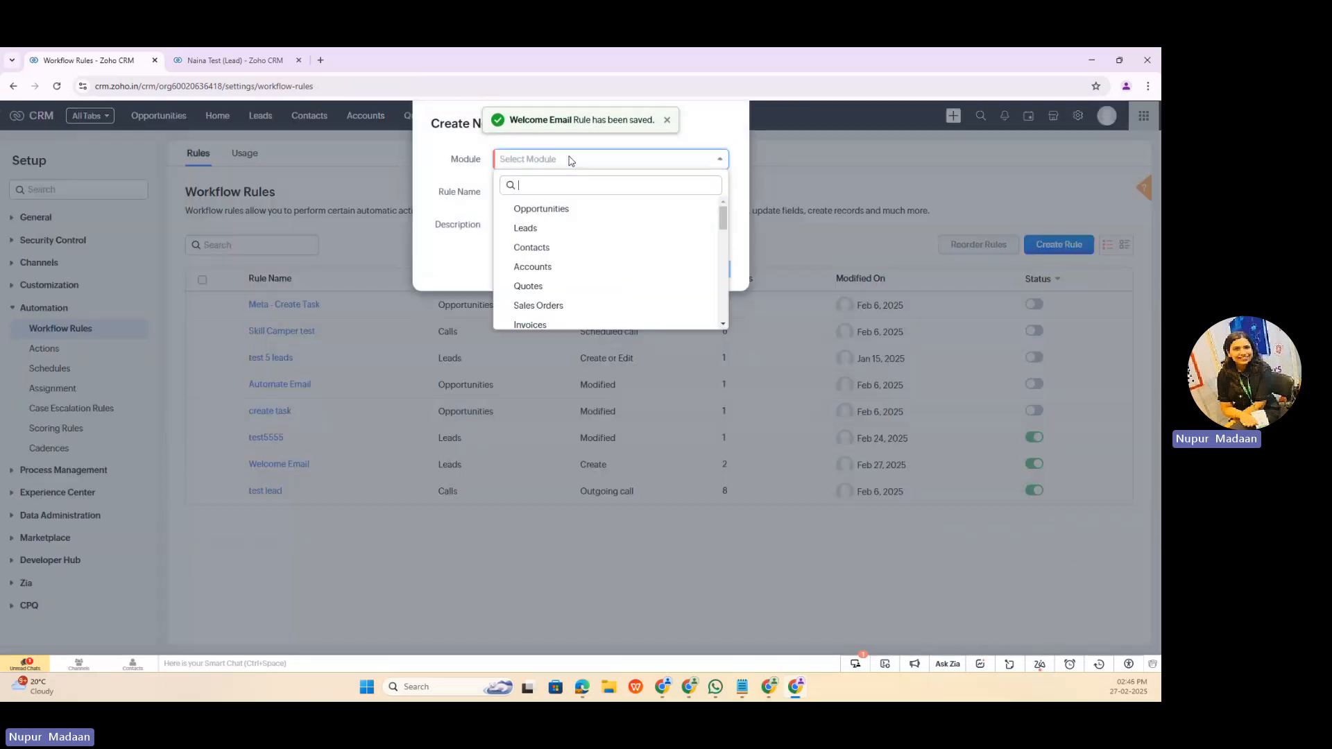
click(541, 210)
click(525, 194)
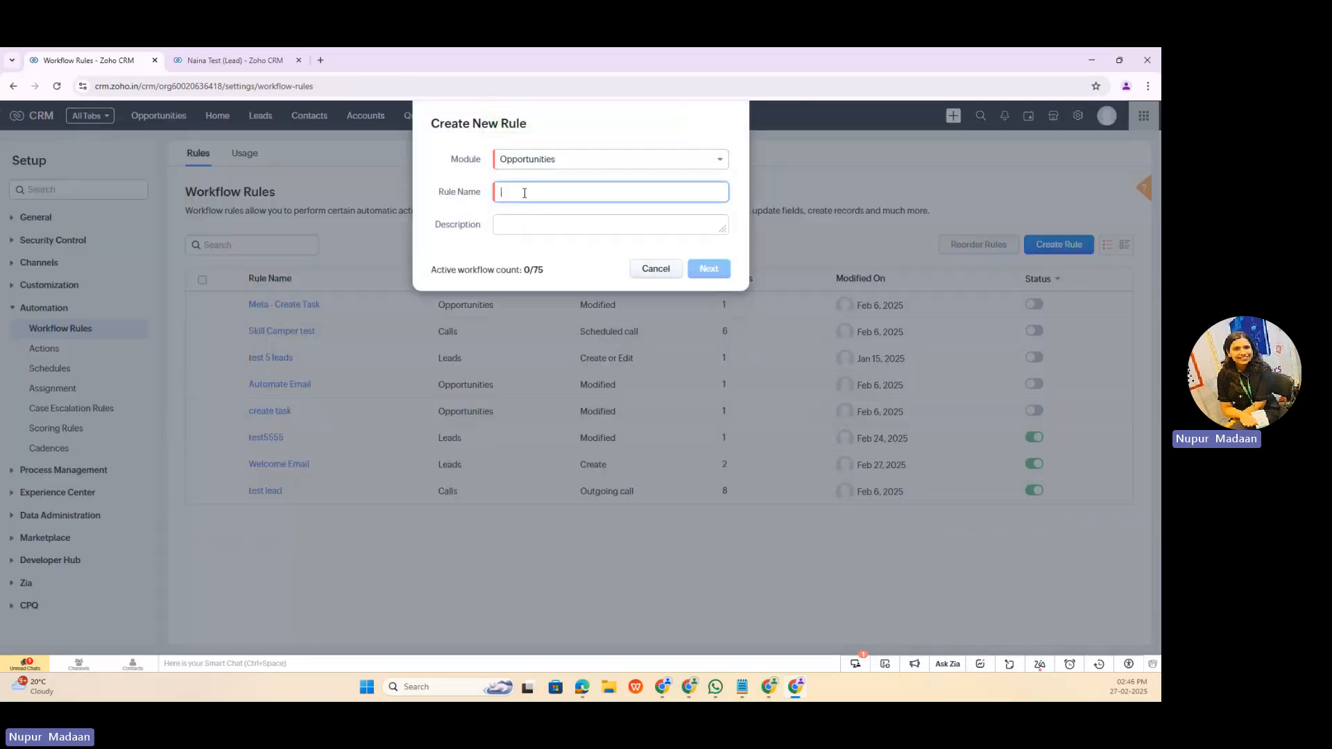
text(create)
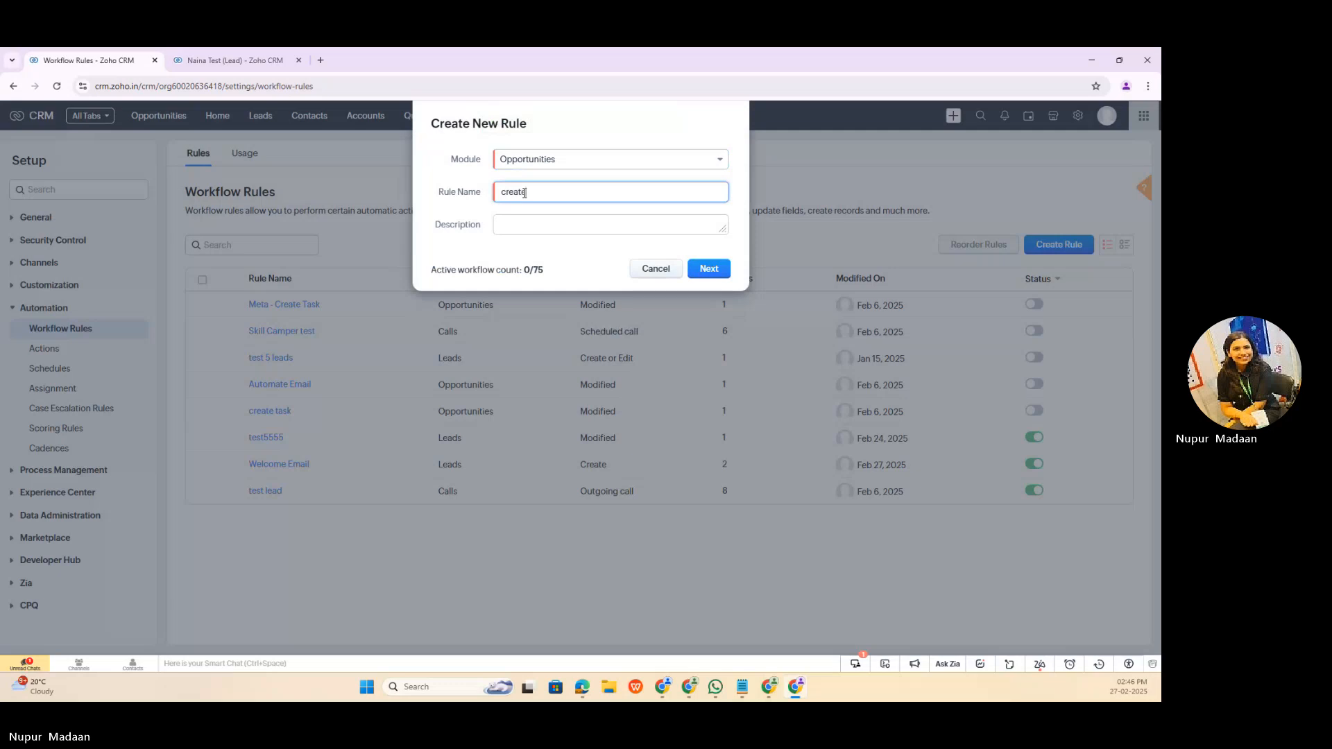
text( a new reco)
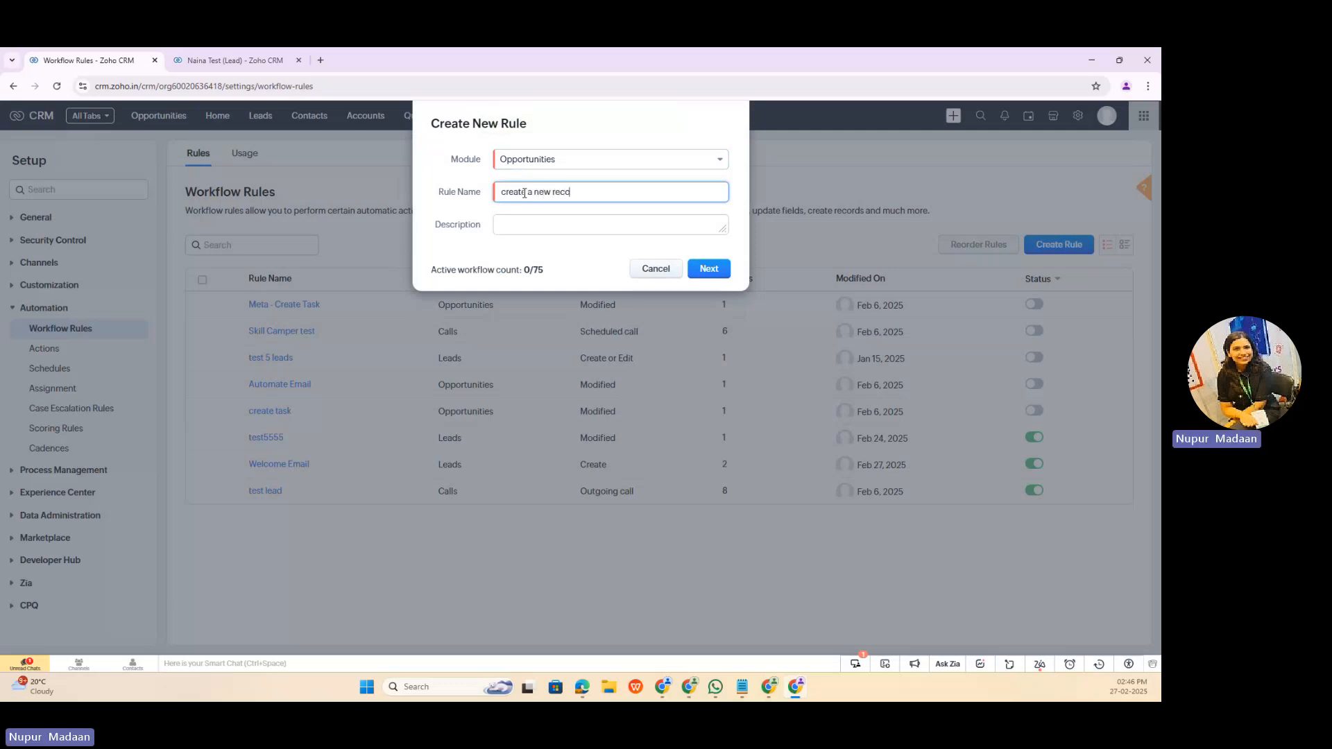
text(rd)
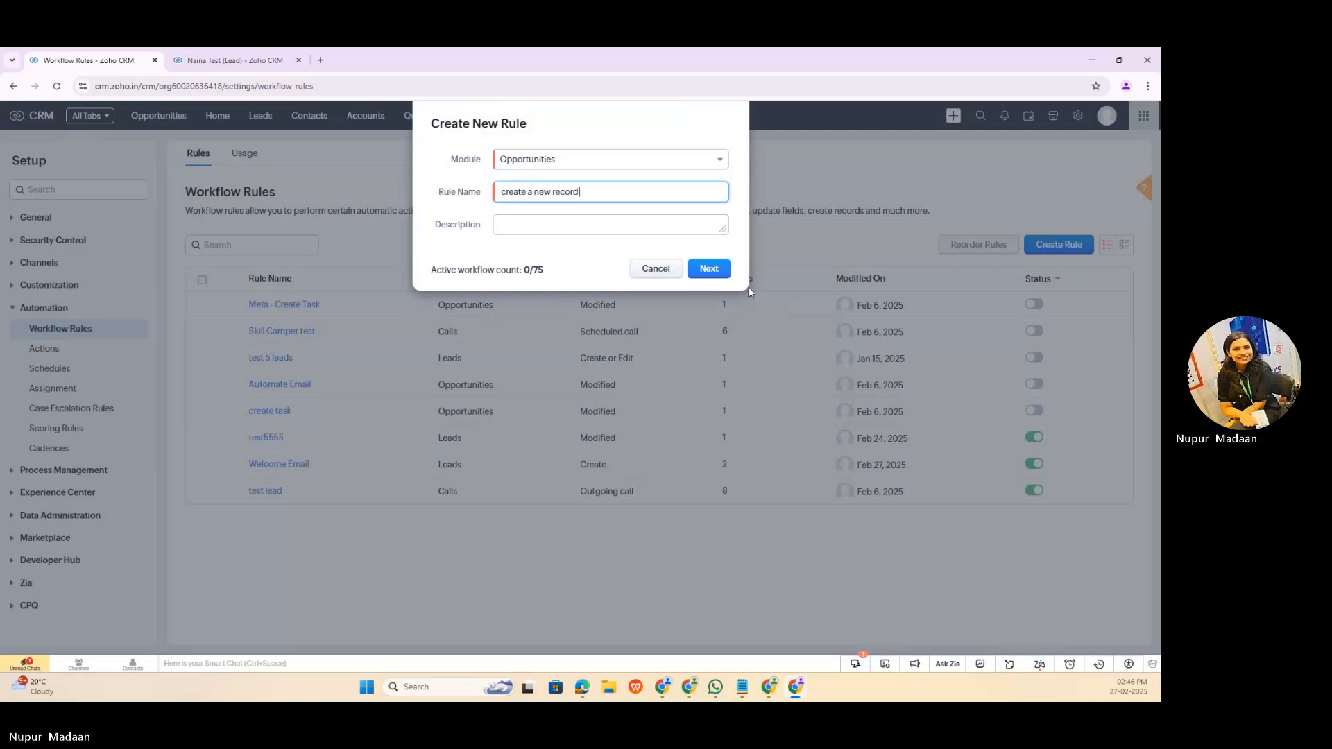
click(717, 271)
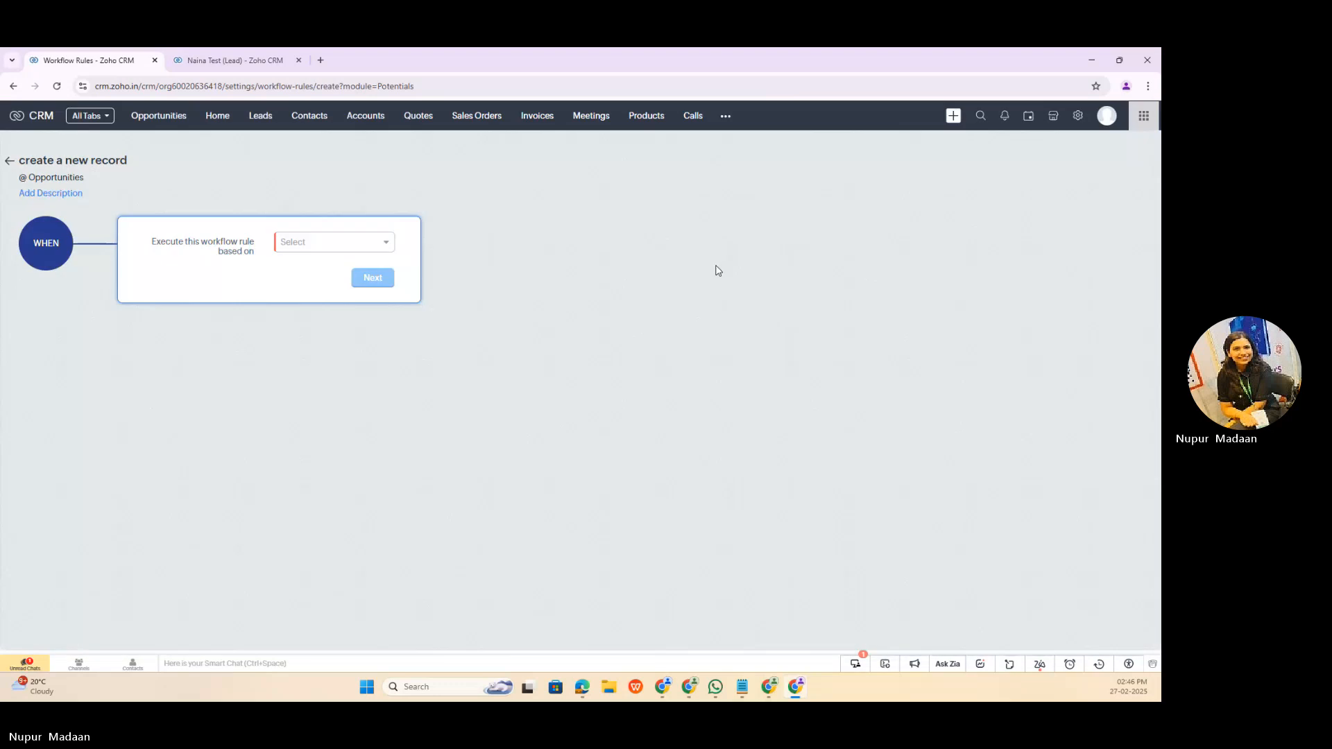
Step: Set the rule to execute on the record action Create or Edit
click(334, 241)
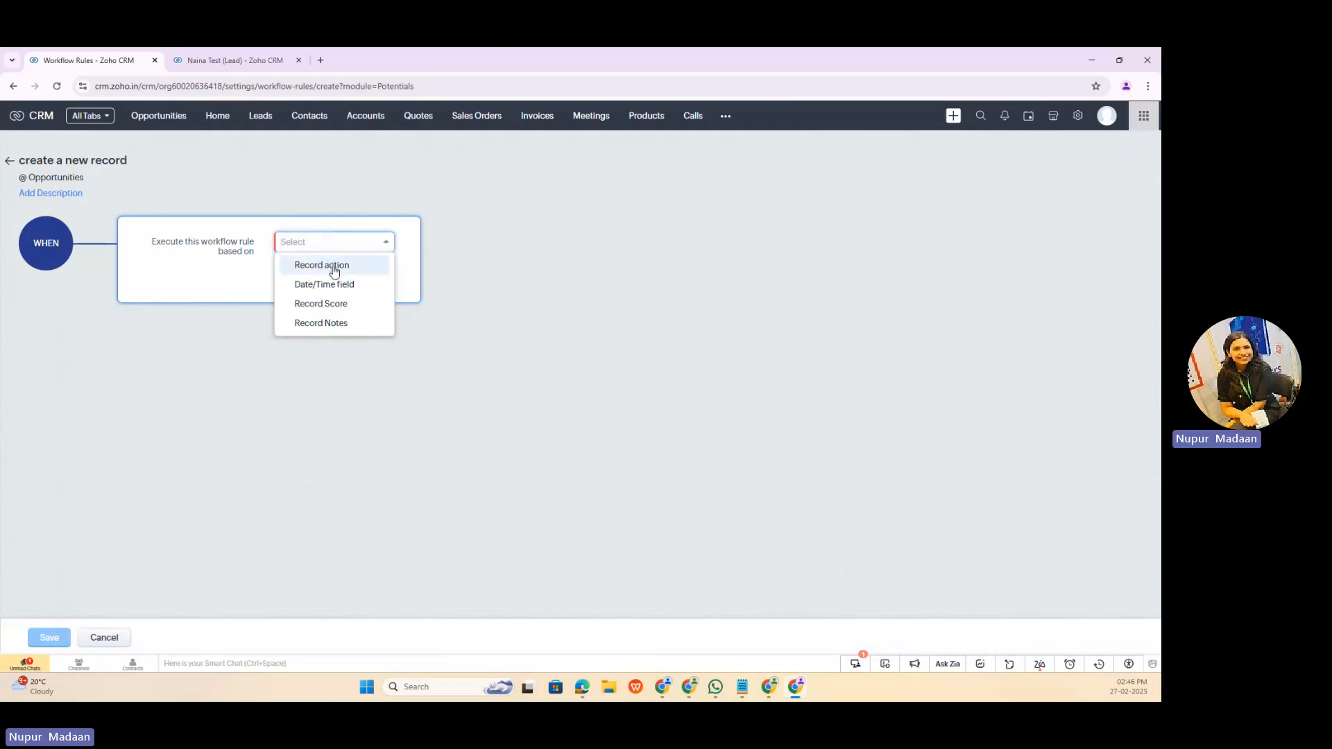
click(334, 267)
click(330, 272)
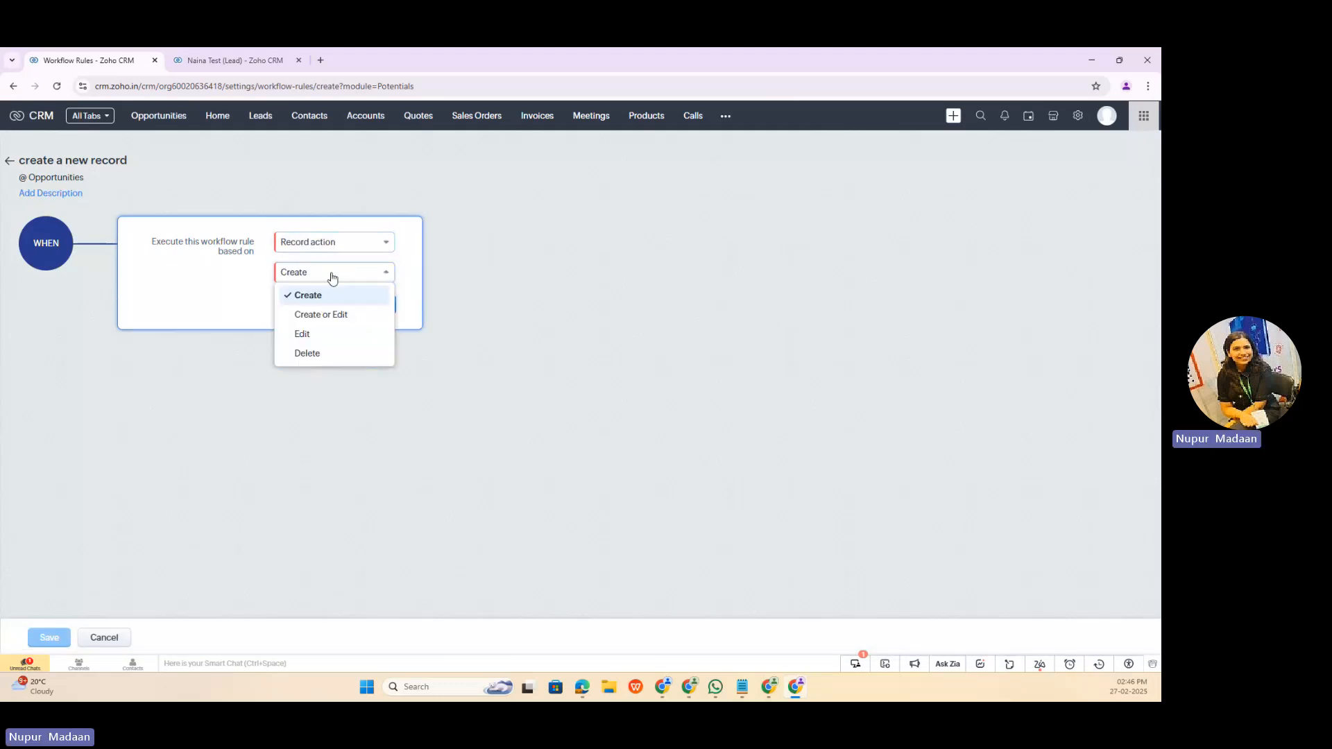
click(328, 321)
click(470, 323)
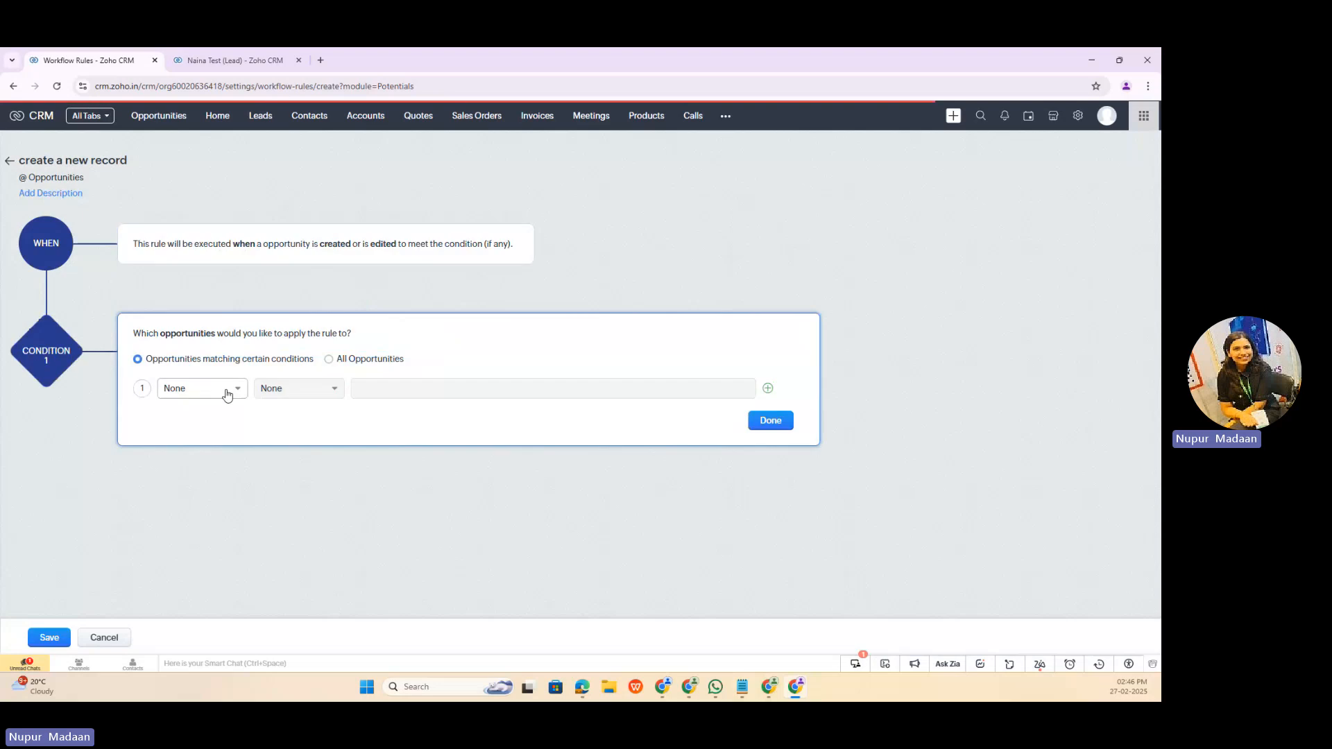
Step: Limit the rule to opportunities whose Stage is Closed Won and finish the condition
click(220, 394)
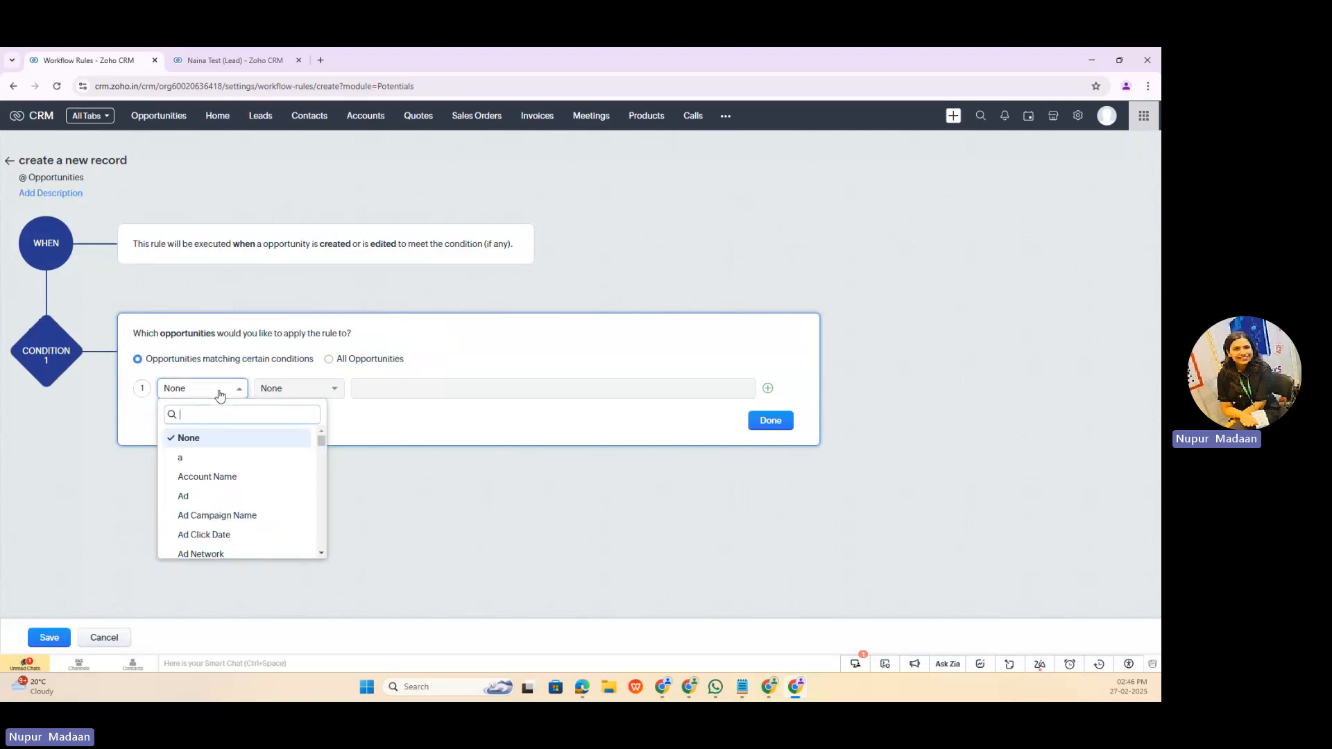
text(stag)
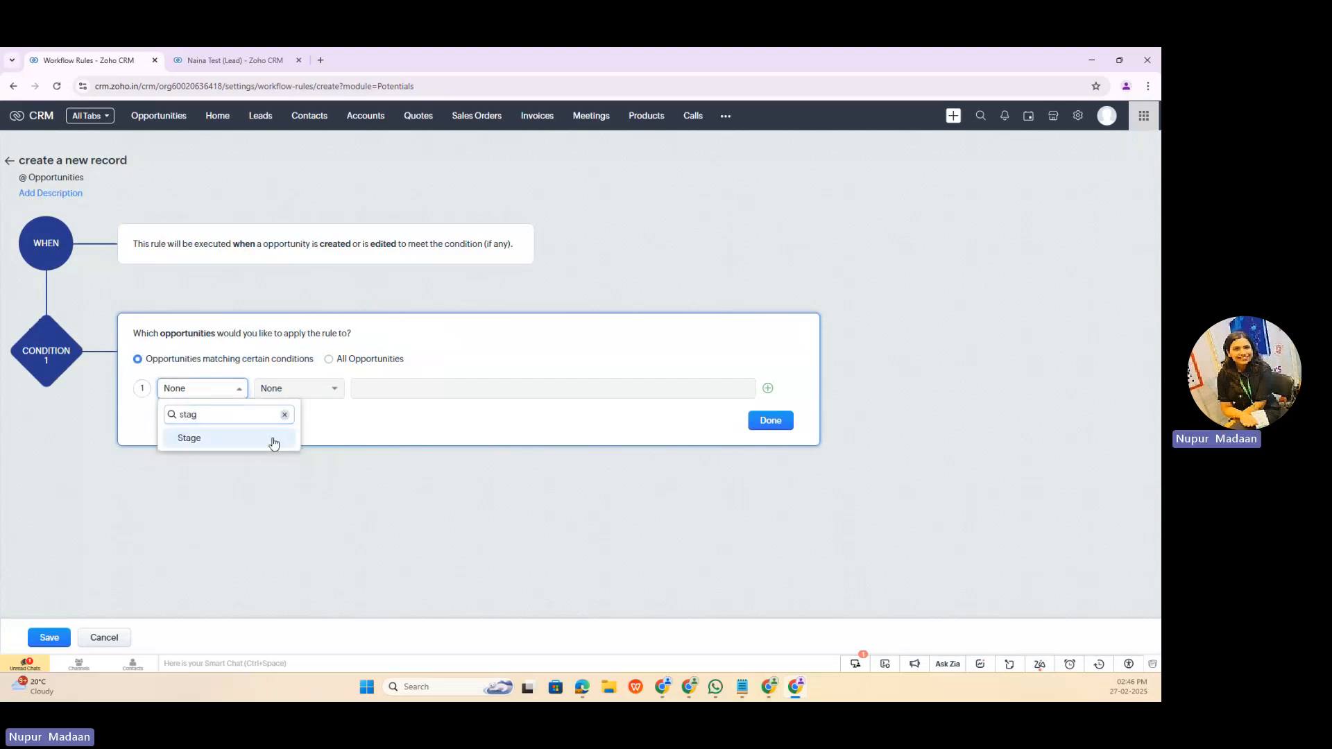
click(274, 439)
click(291, 391)
click(283, 455)
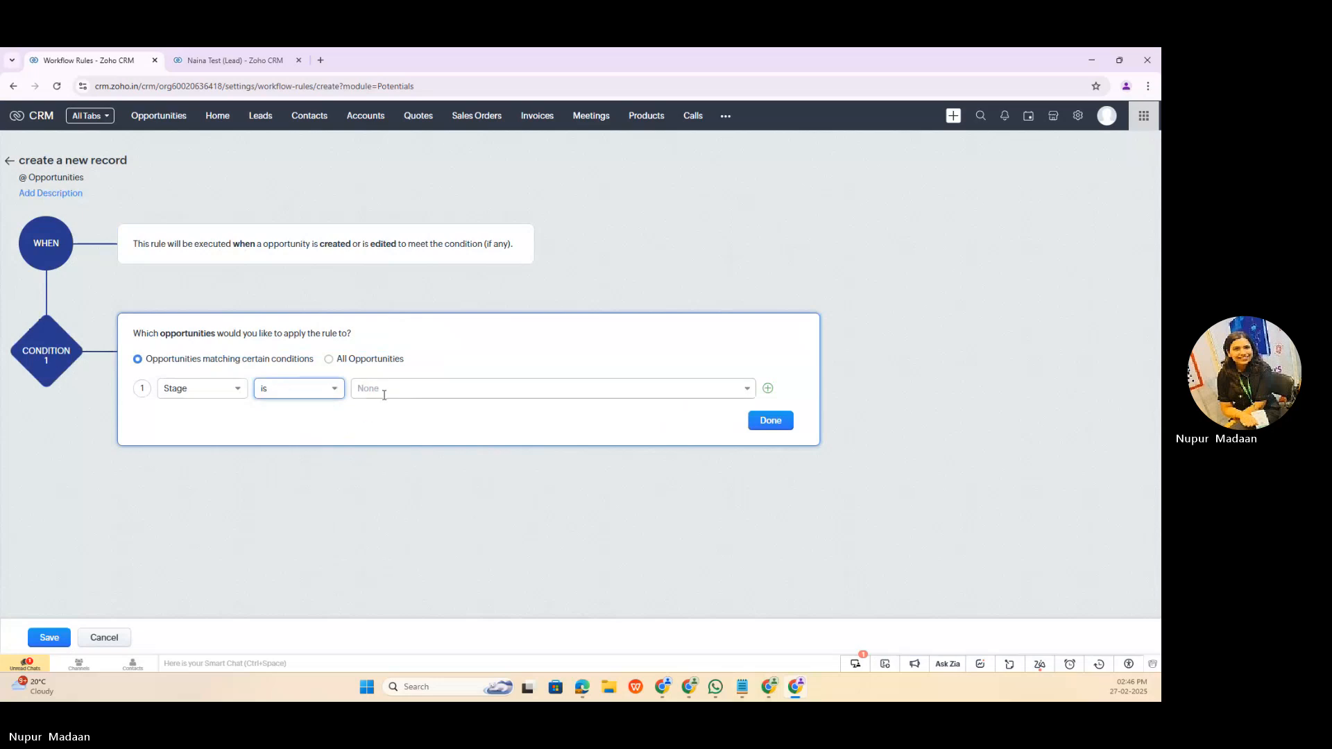
click(383, 394)
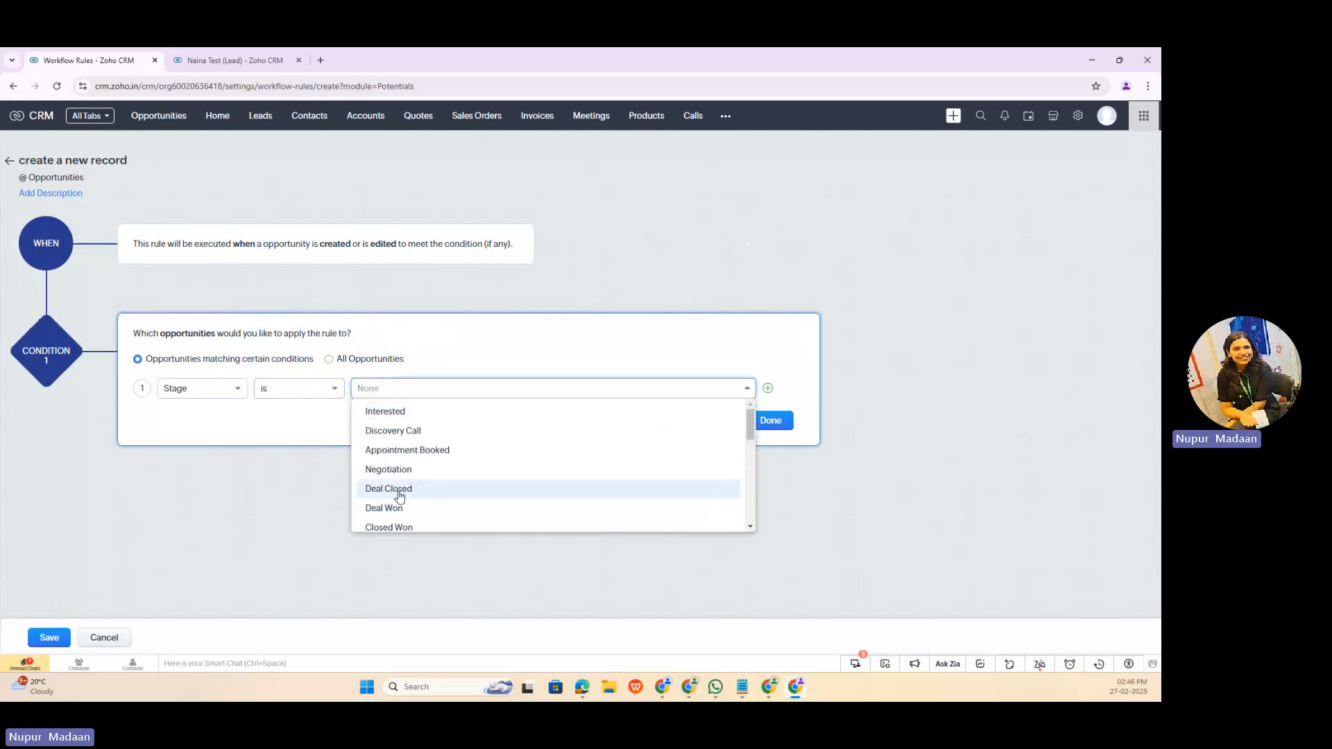
scroll(399, 486, down, 2)
click(404, 410)
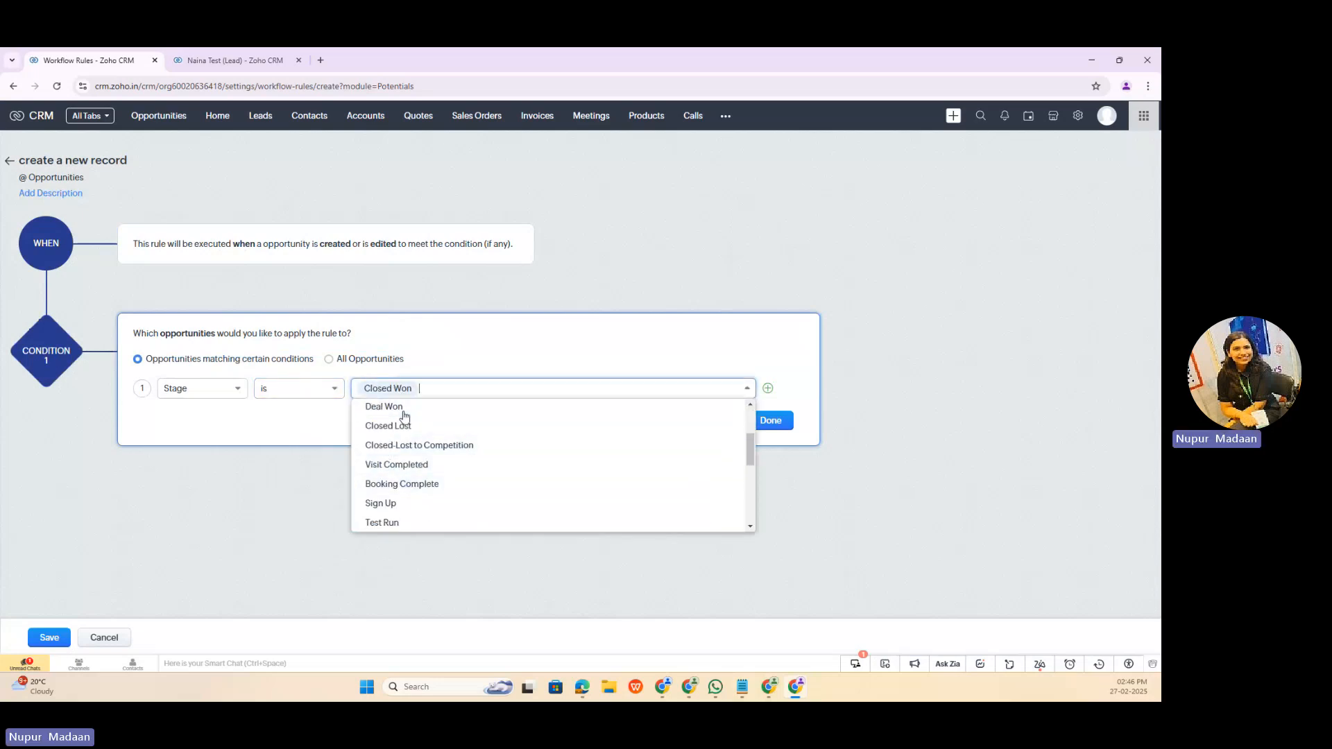
click(604, 326)
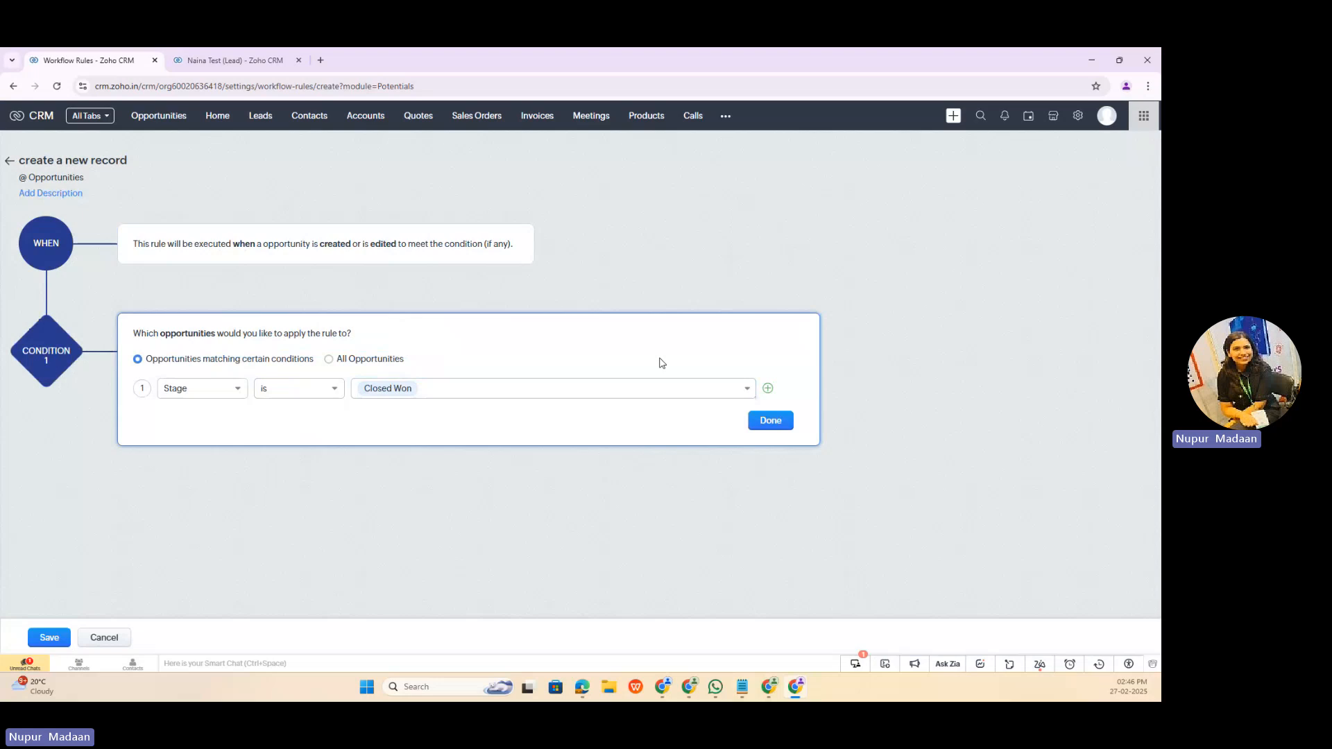
click(767, 421)
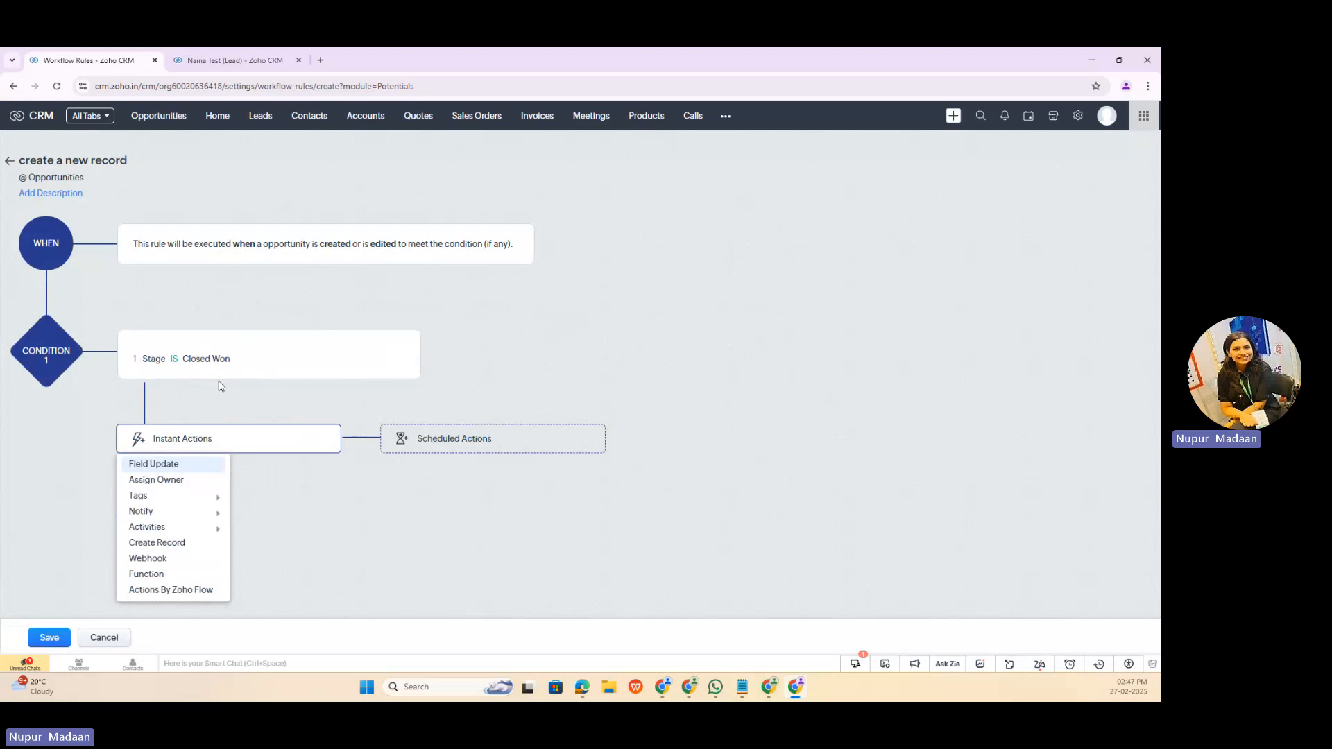
Step: Add a Create Record instant action for the Opportunities module, keeping the POC1 layout
click(191, 545)
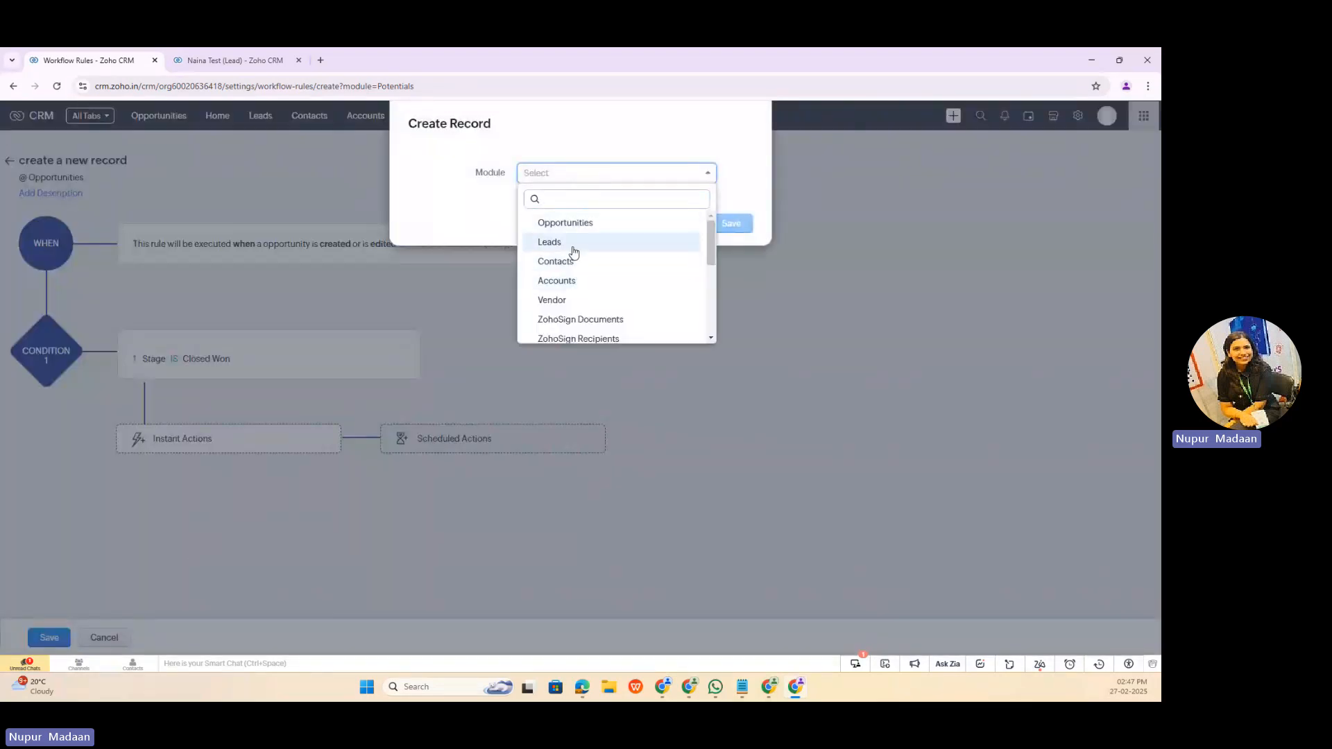
scroll(573, 251, down, 3)
scroll(573, 243, up, 3)
click(570, 222)
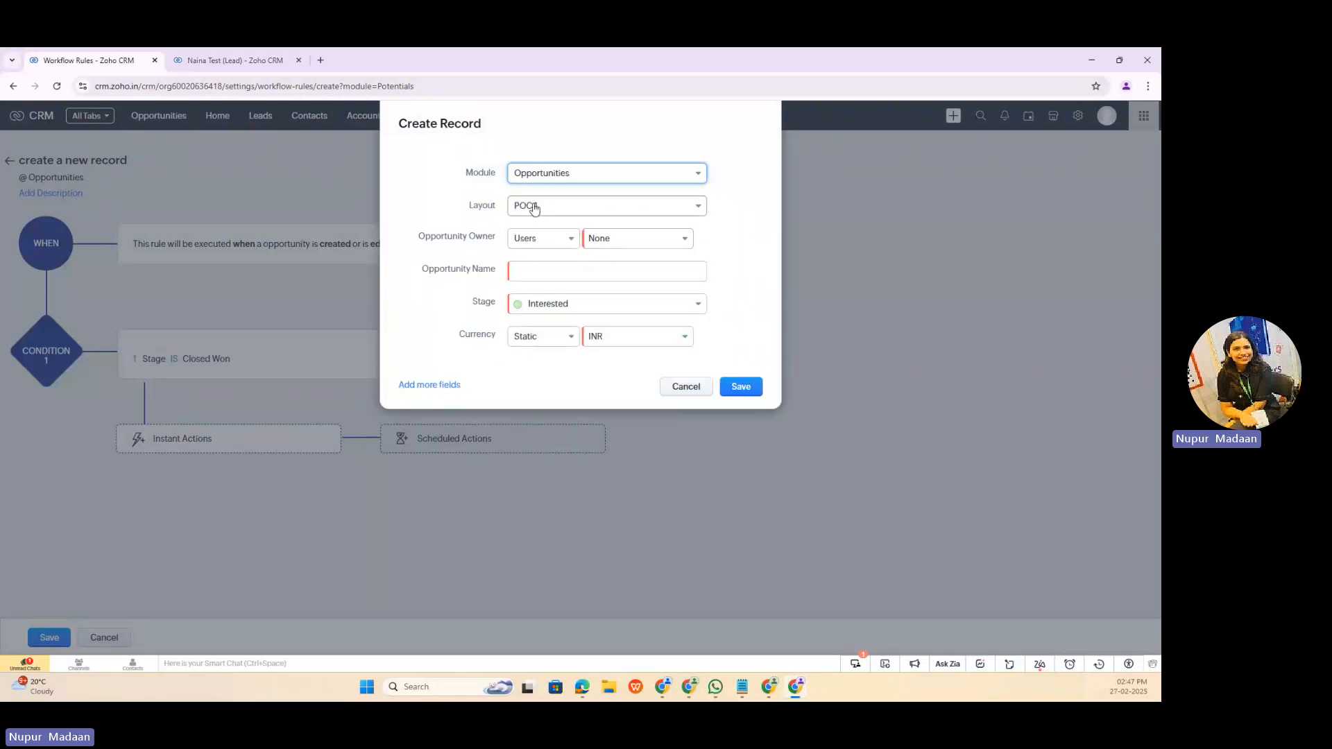
click(529, 205)
click(776, 215)
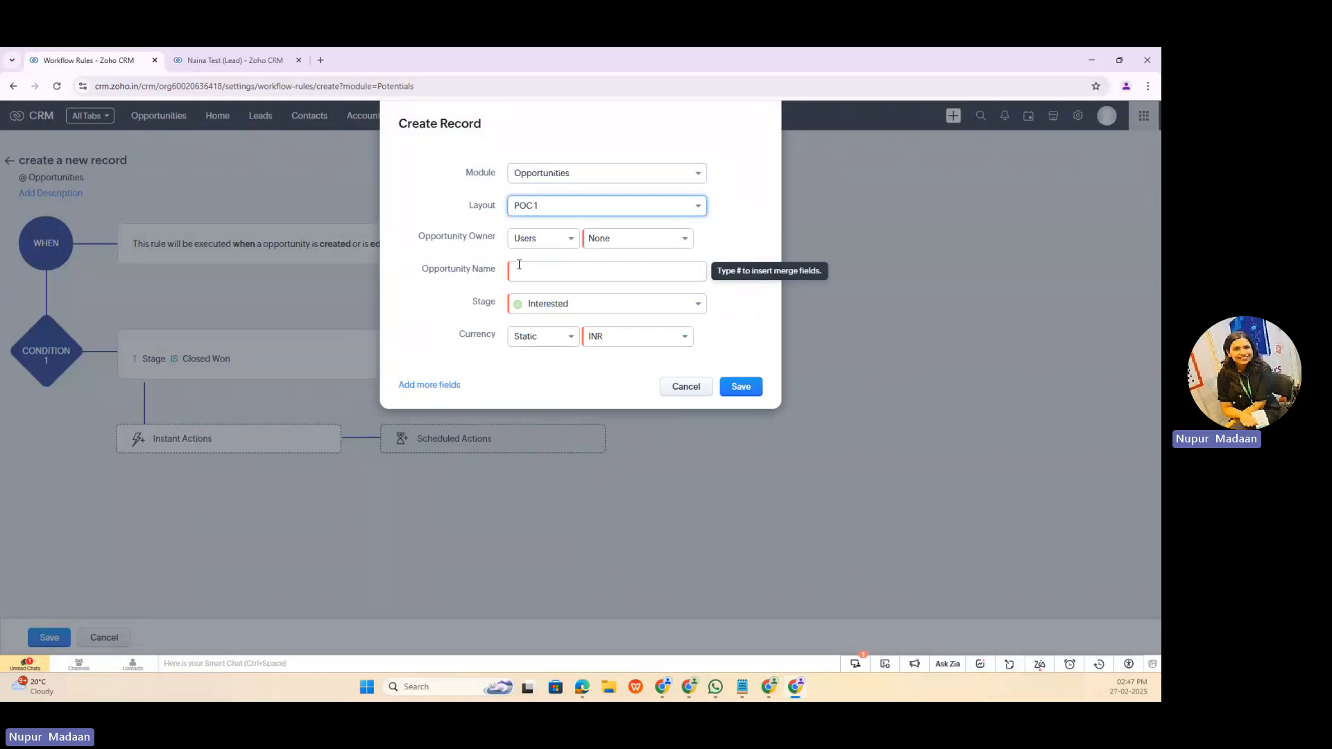
Step: Reference the Opportunity Owner merge field as the new record's owner and name it with the Opportunity Name merge field followed by "New"
click(532, 239)
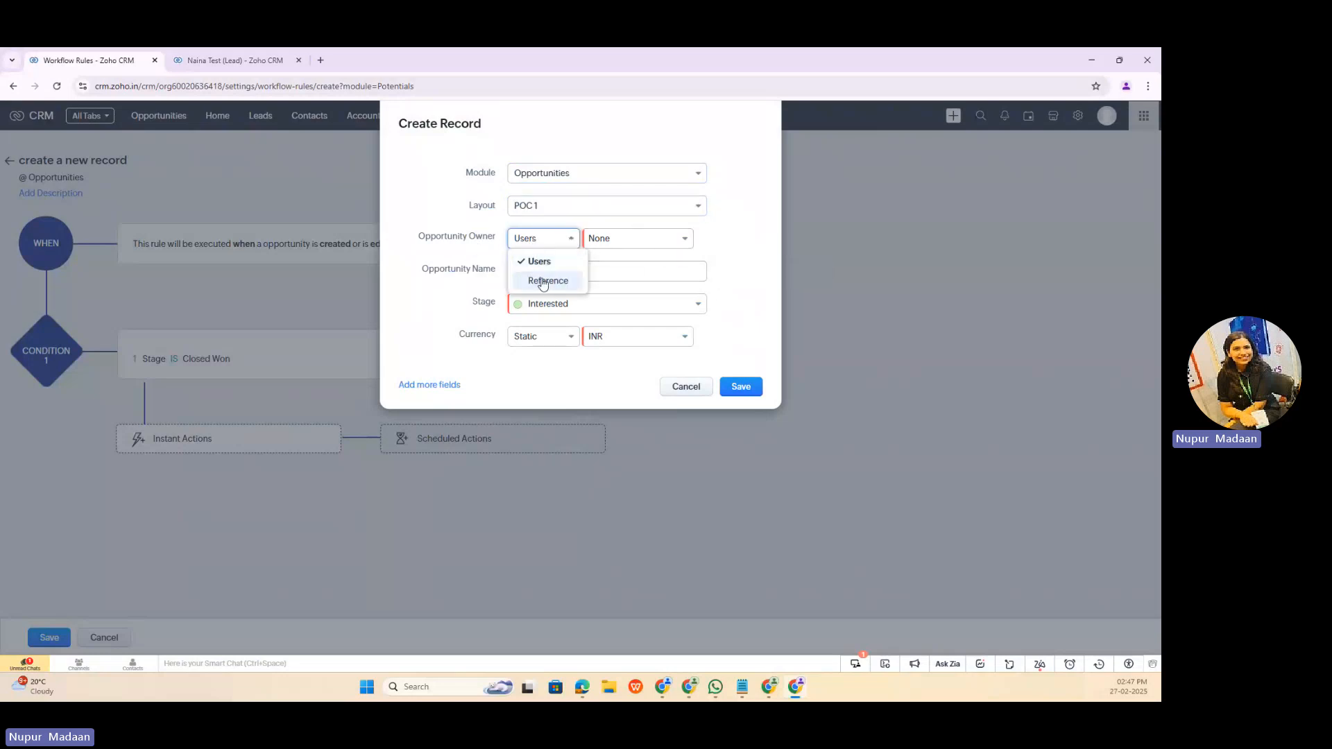
click(546, 281)
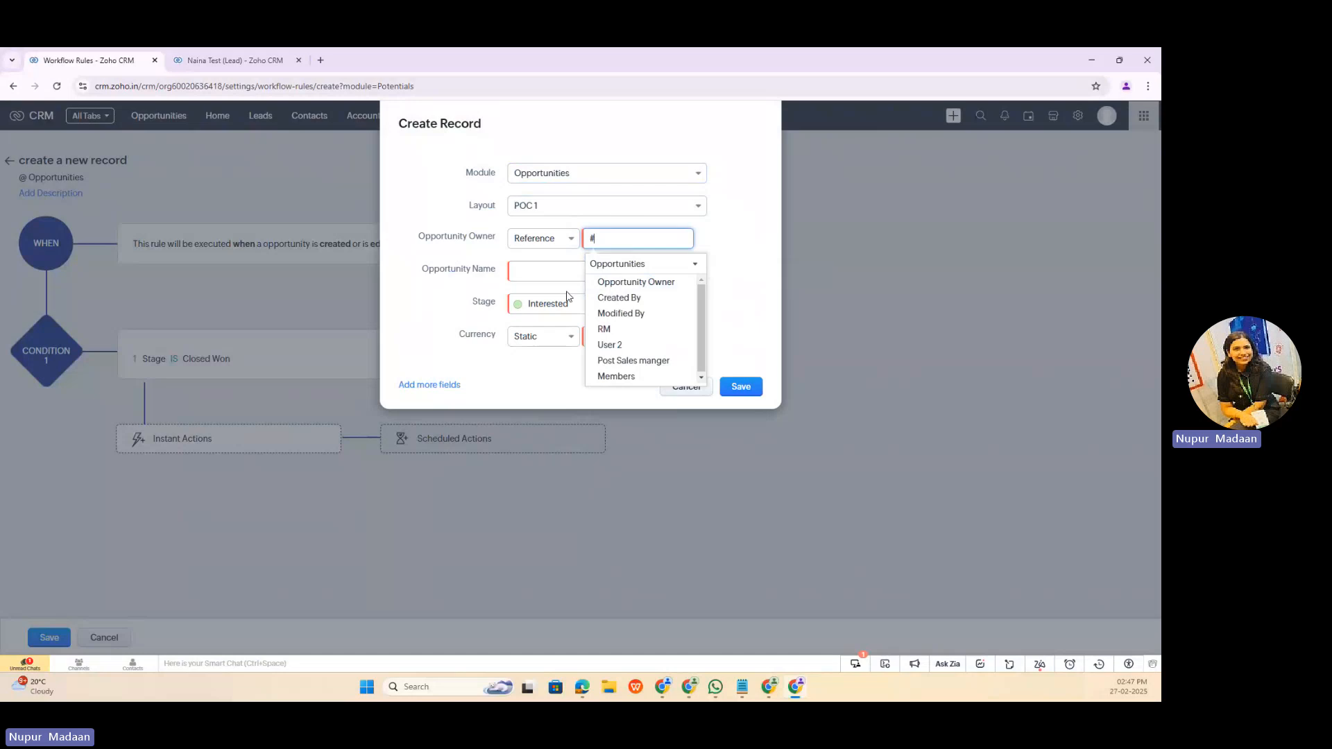
click(621, 284)
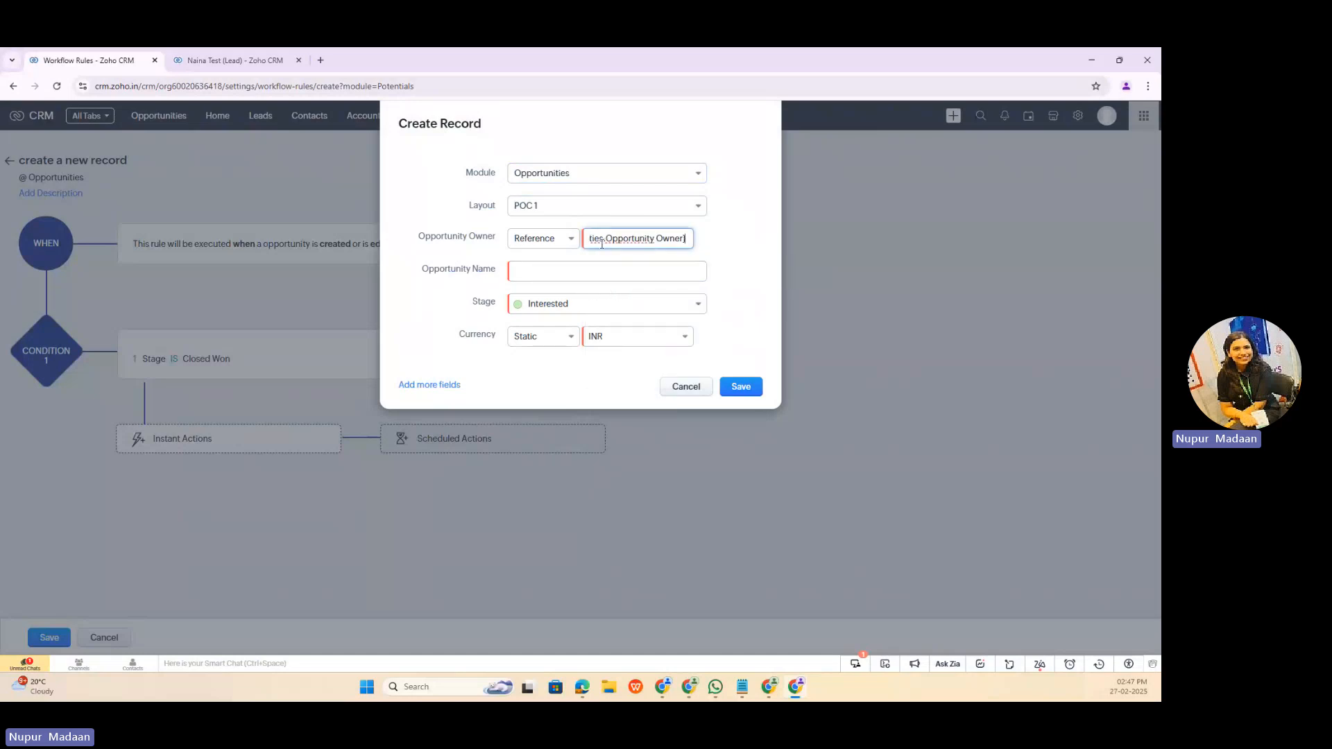
click(579, 264)
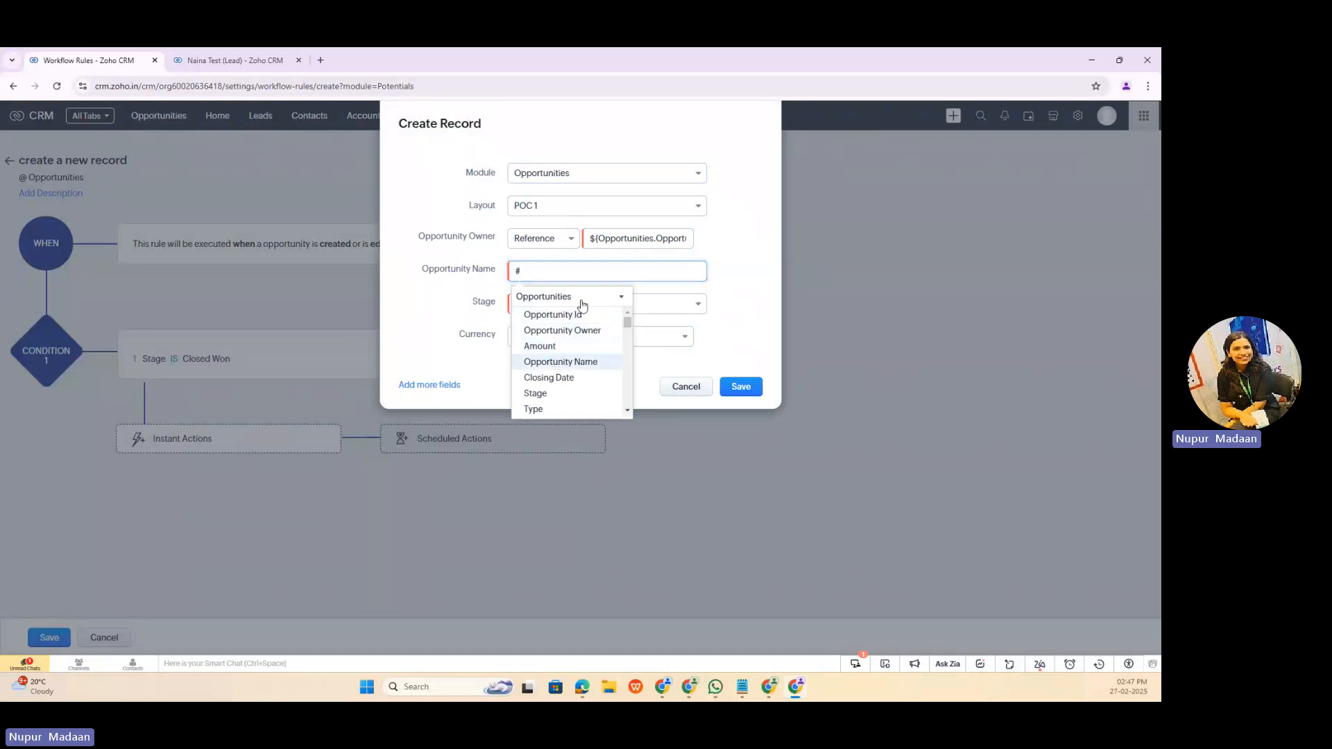
click(560, 362)
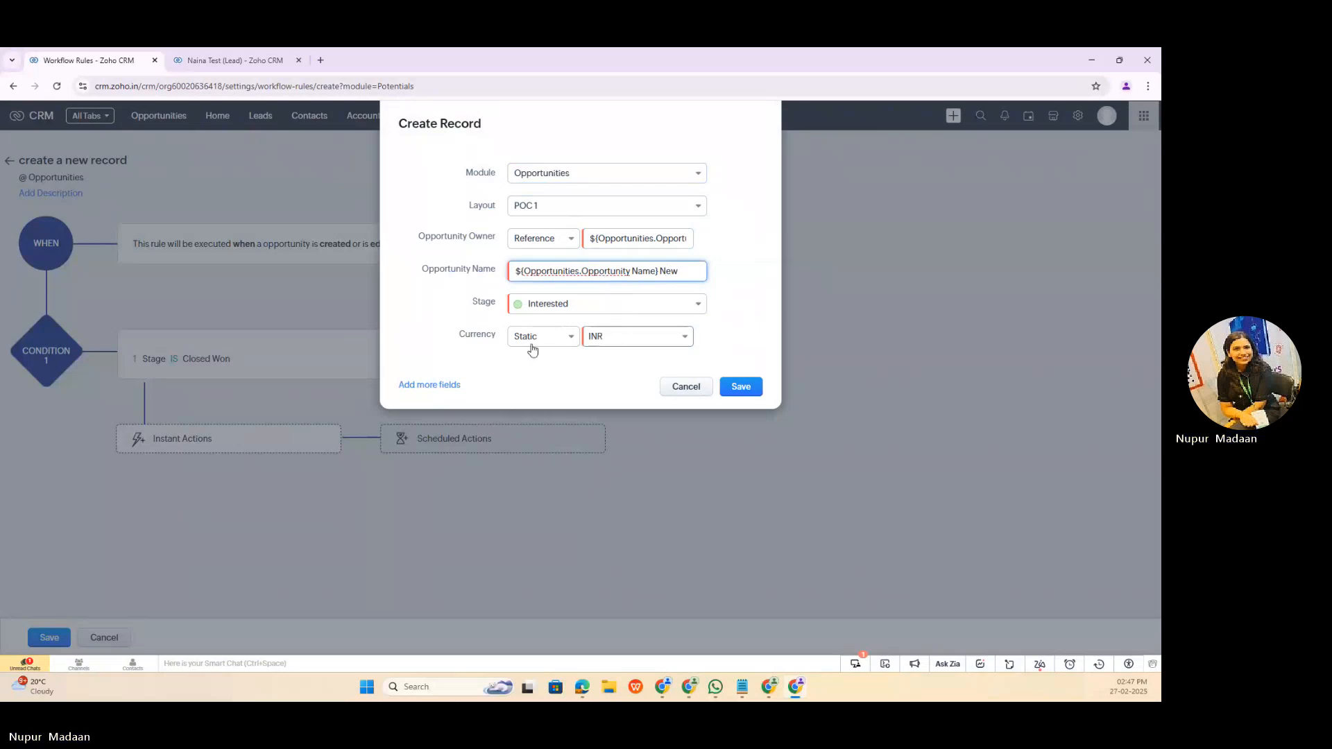
Step: Switch the new record's currency to Reference and use the opportunity's Currency merge field
click(562, 339)
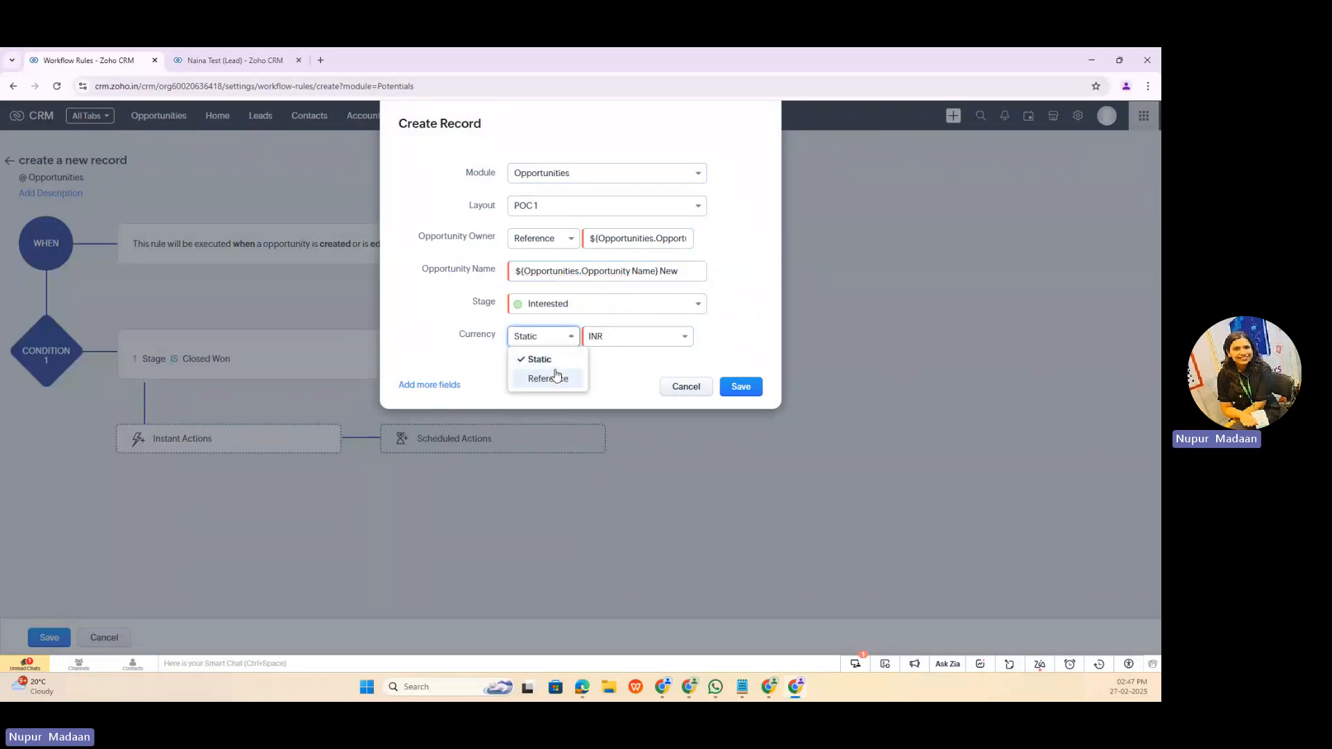
click(550, 377)
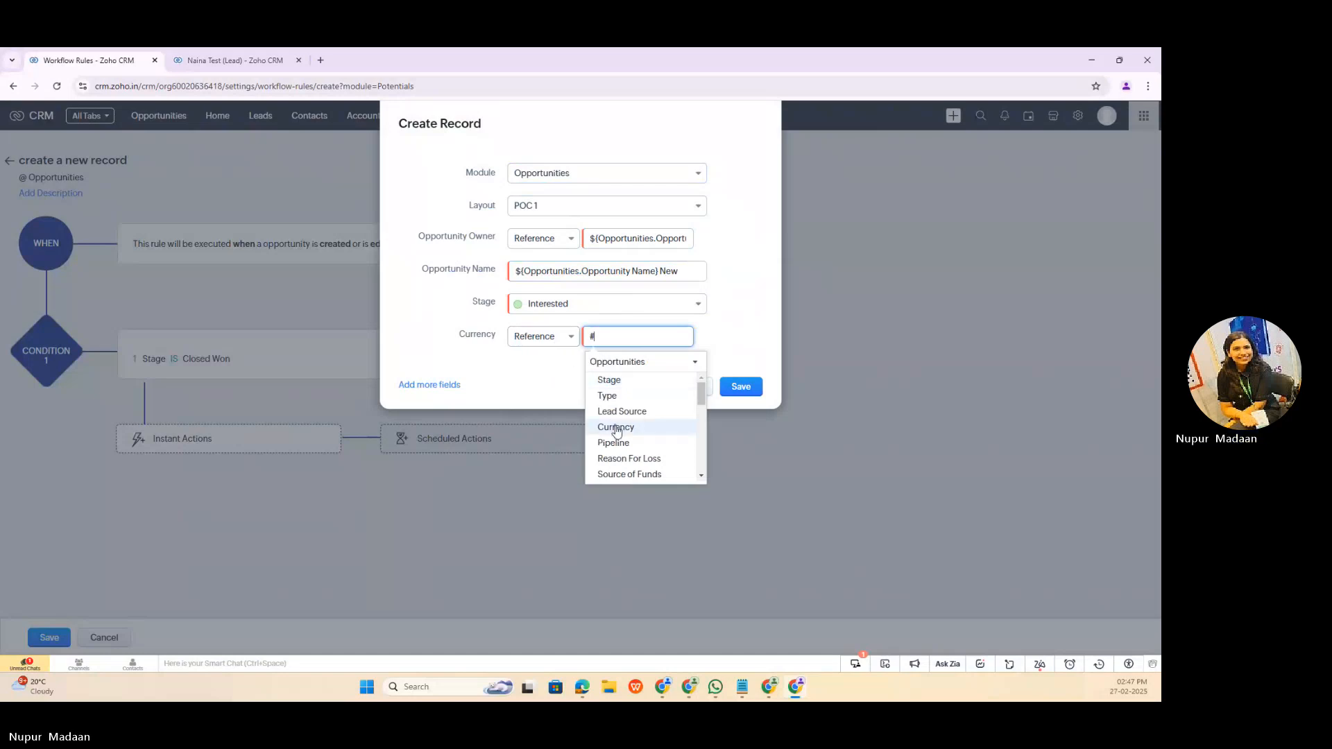
click(616, 426)
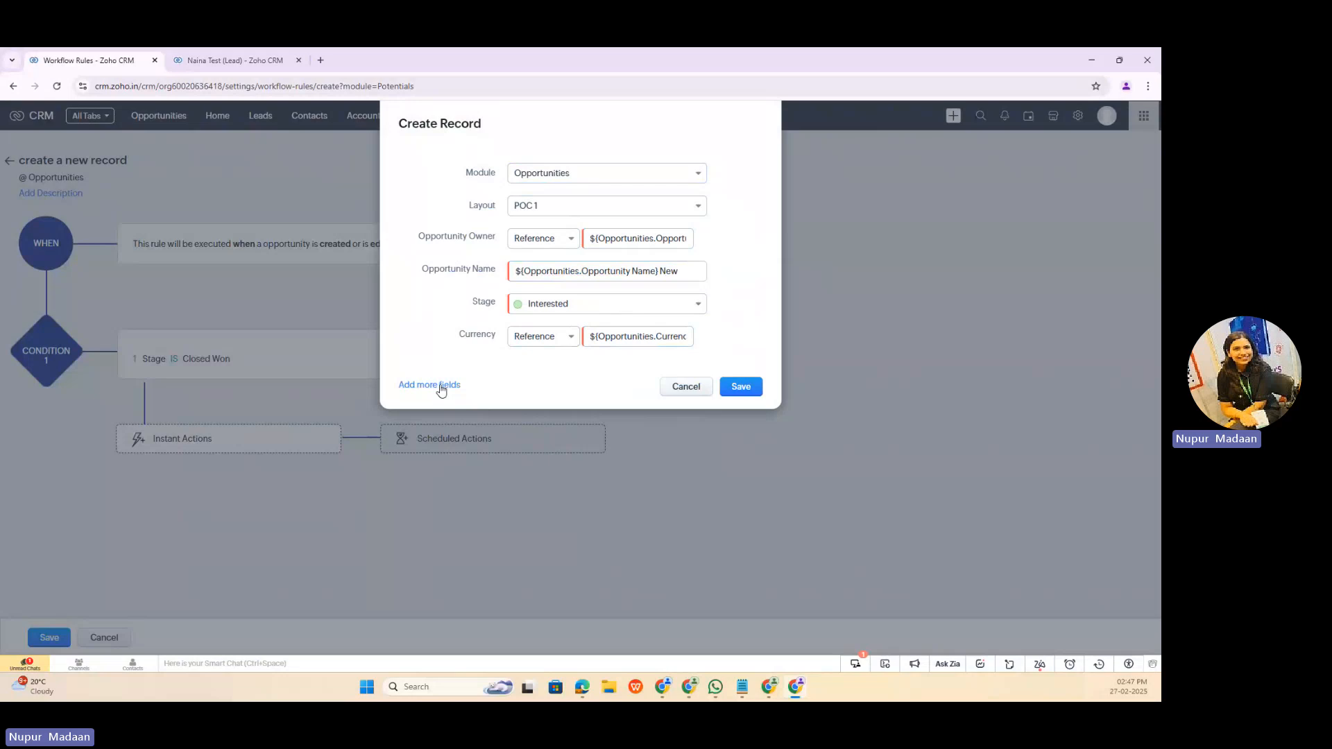
Step: Browse the additional fields offered for the new record, leave none selected, and save the Create Record action and the workflow rule
click(441, 390)
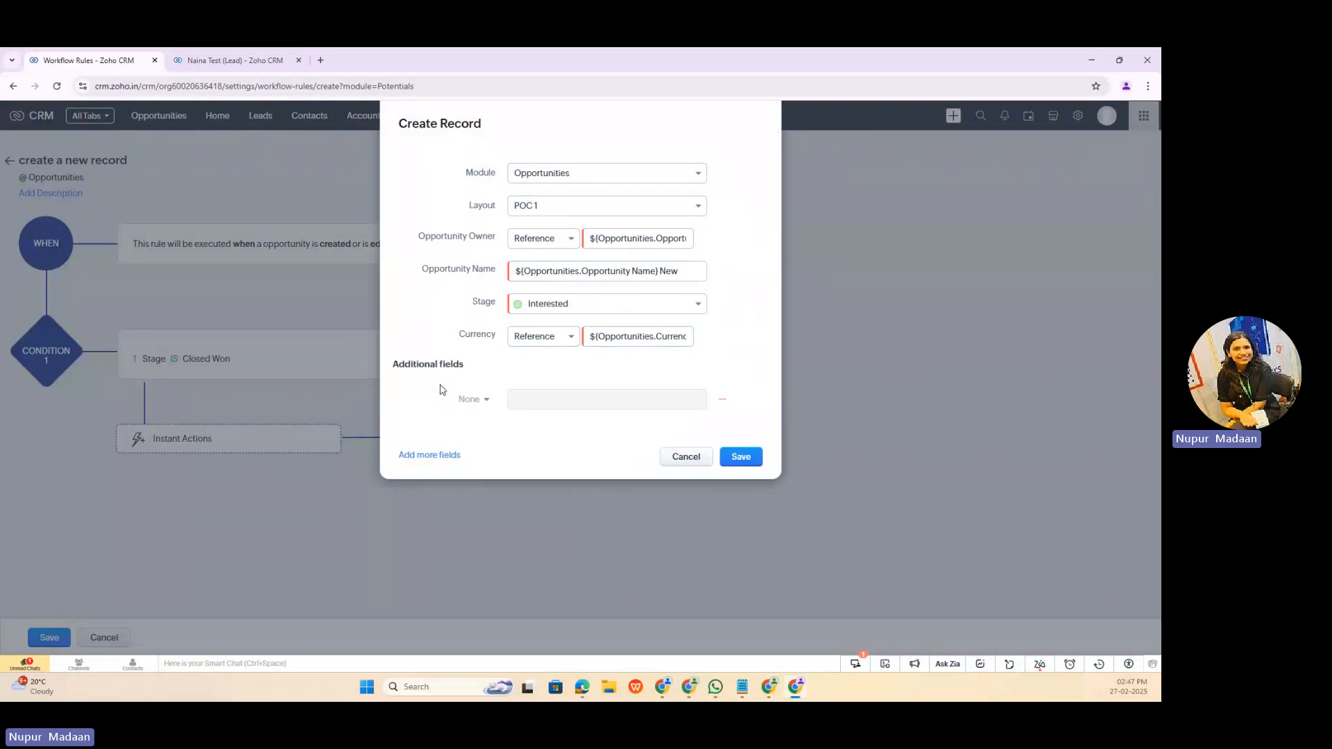
click(485, 404)
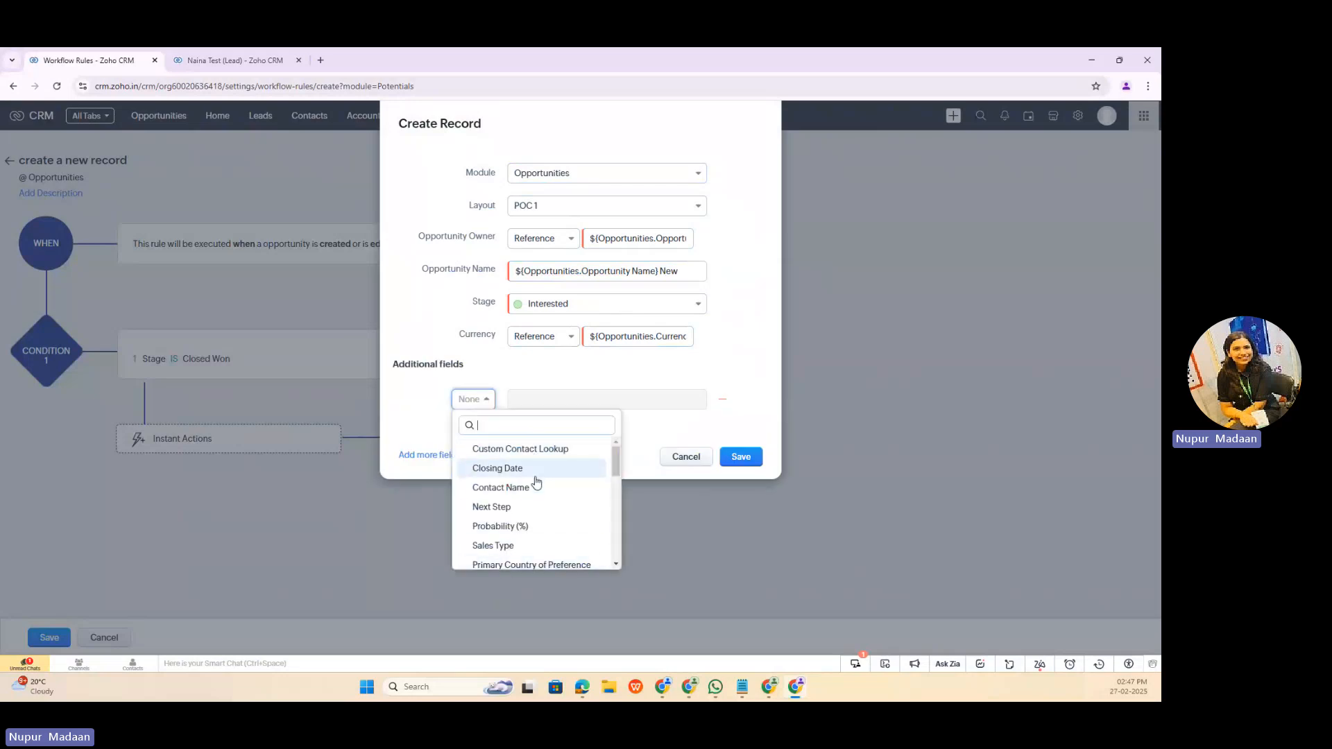
scroll(533, 521, down, 5)
click(754, 457)
click(754, 458)
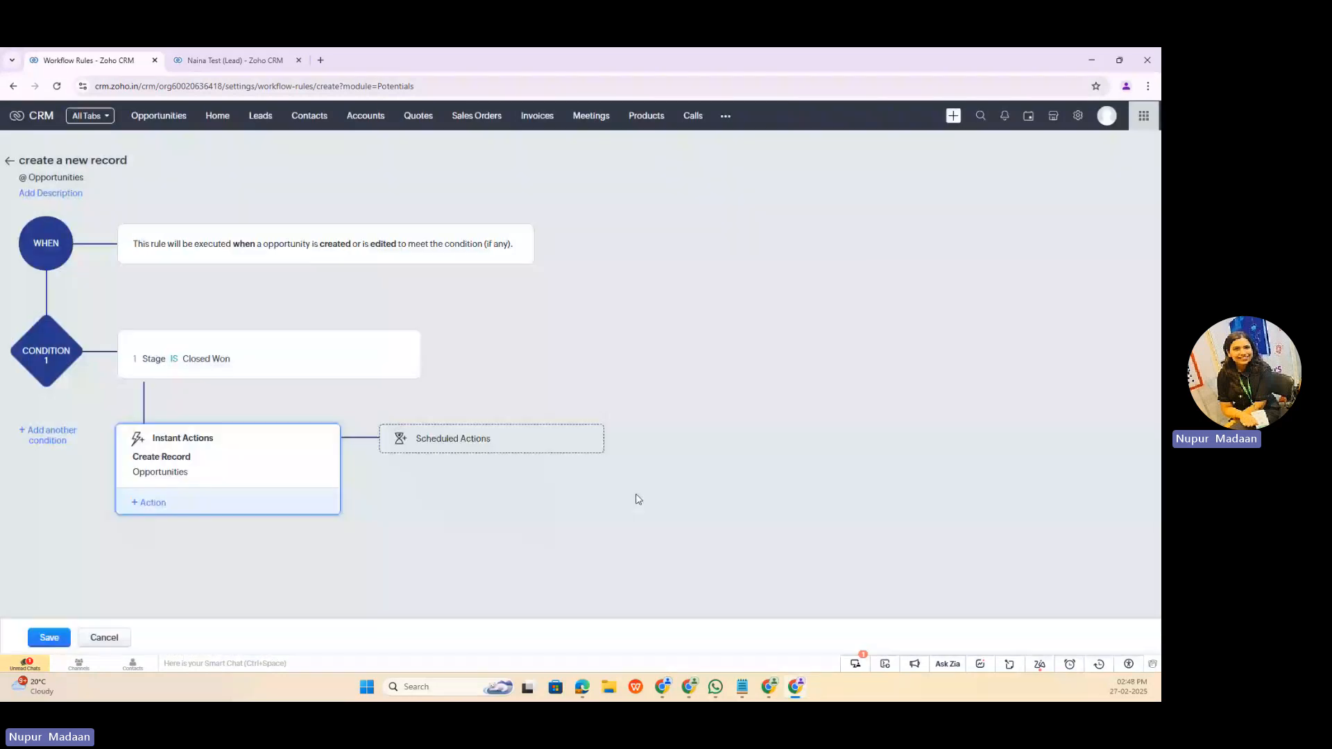
click(49, 637)
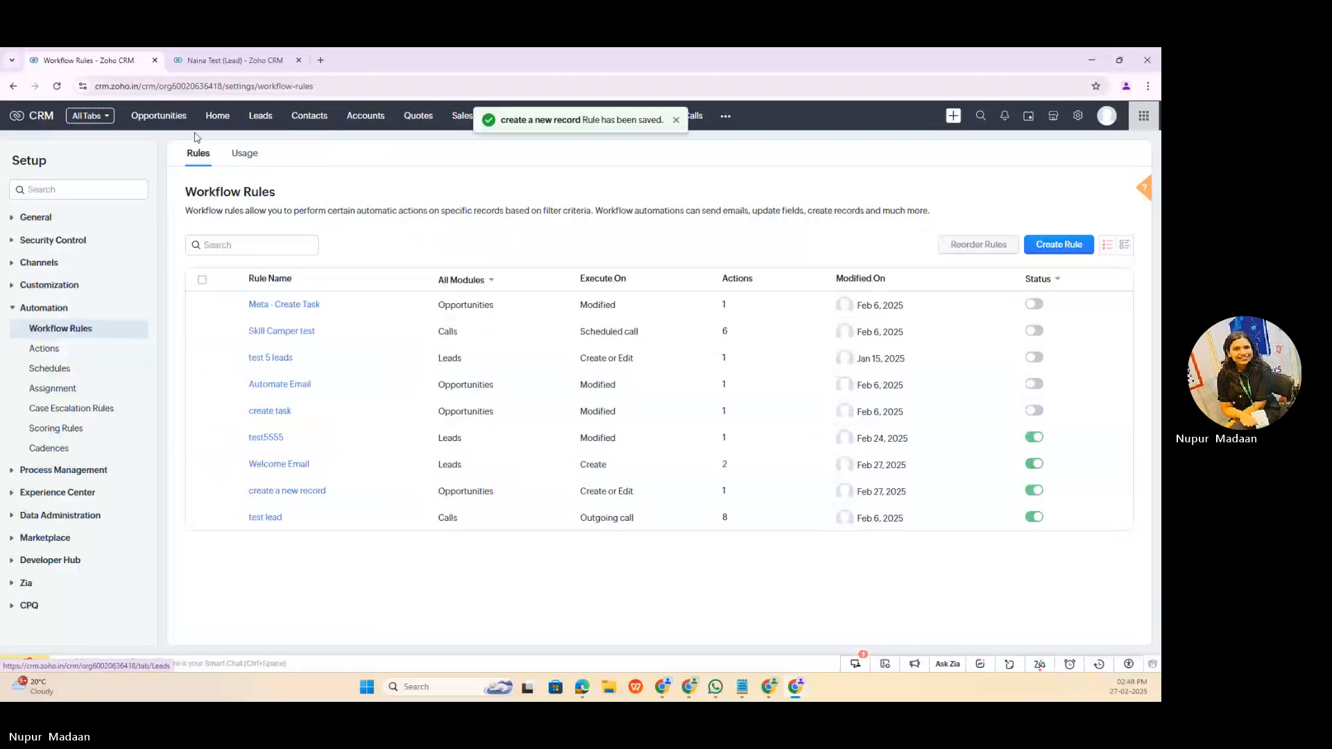
Step: Open the "london trip for 5 member" opportunity from the Opportunities module for editing
click(222, 59)
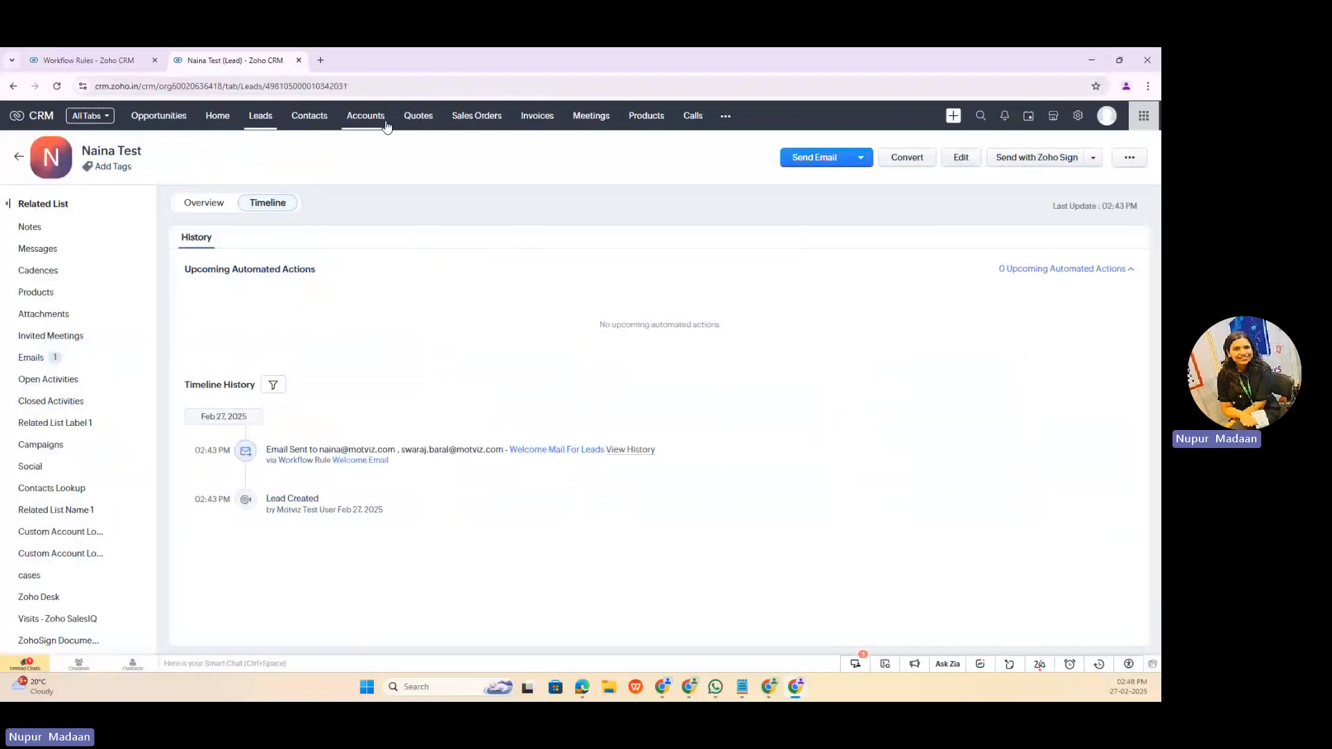
click(174, 124)
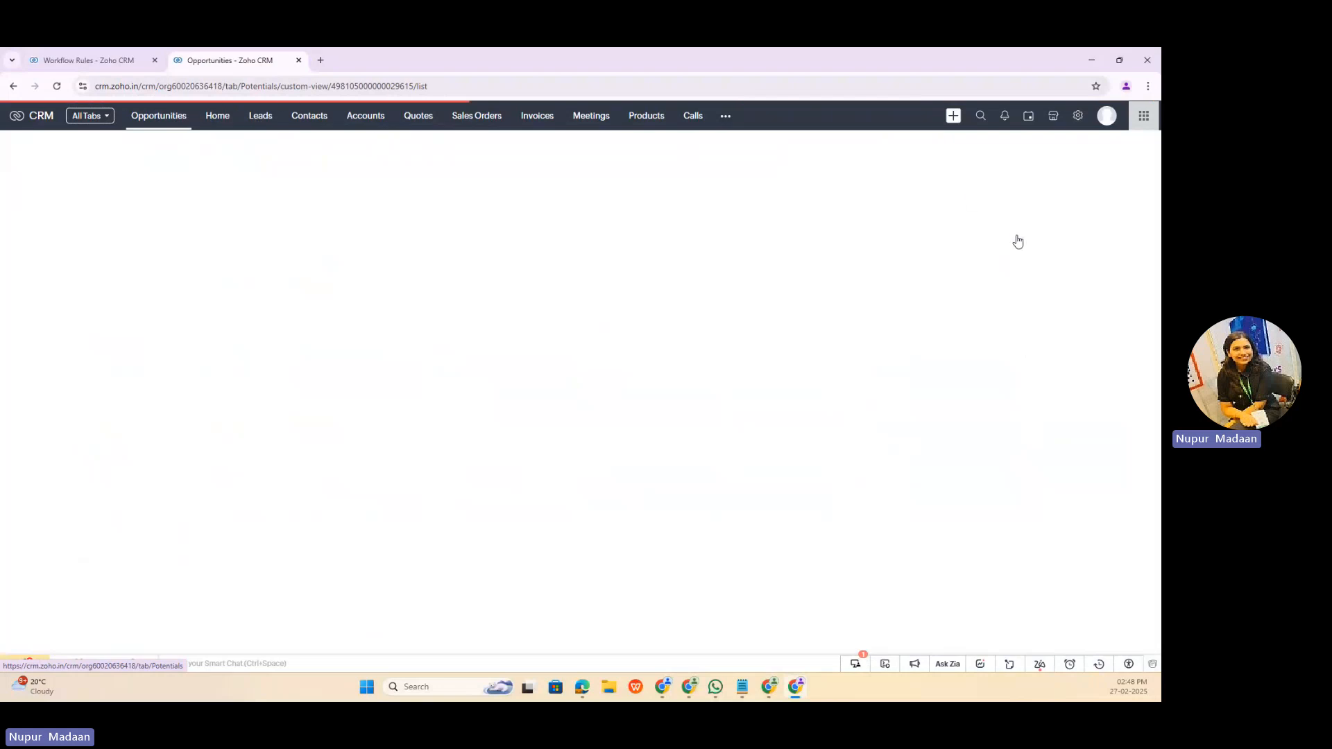
click(991, 146)
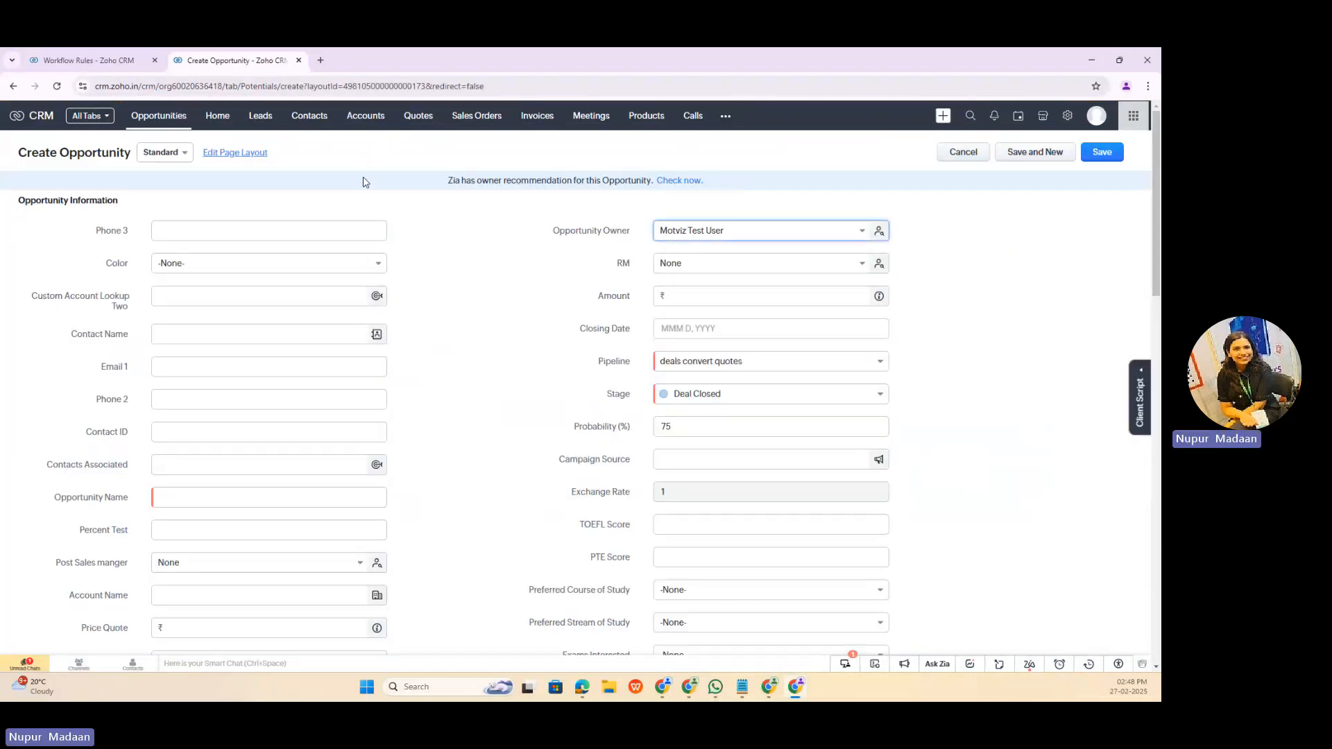
click(13, 87)
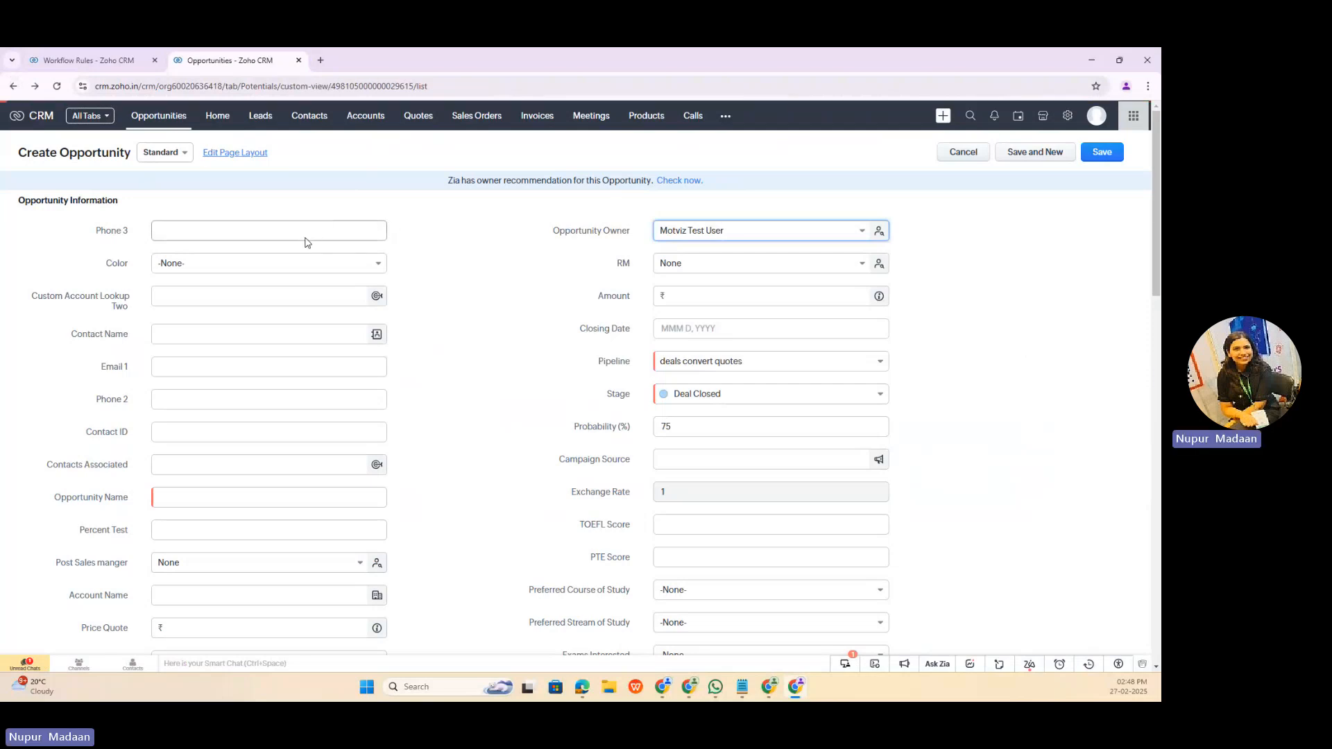
click(548, 223)
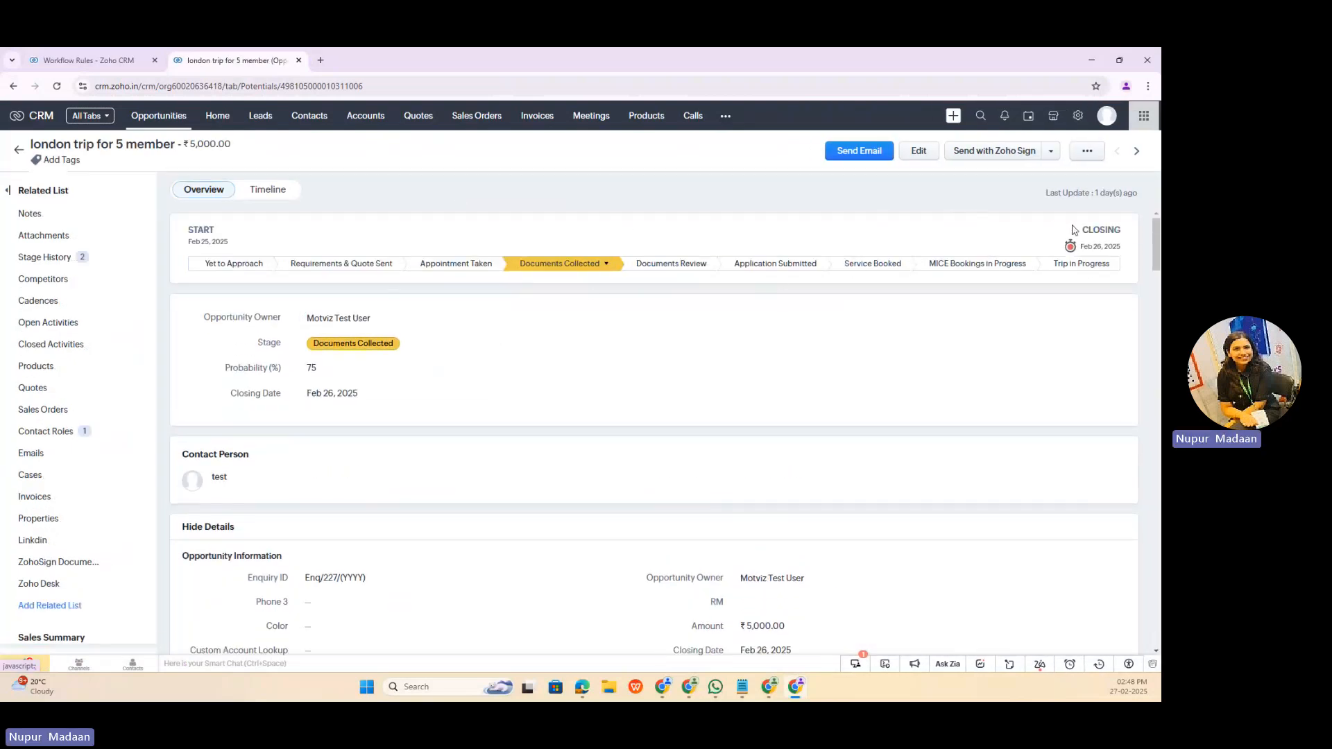
click(917, 153)
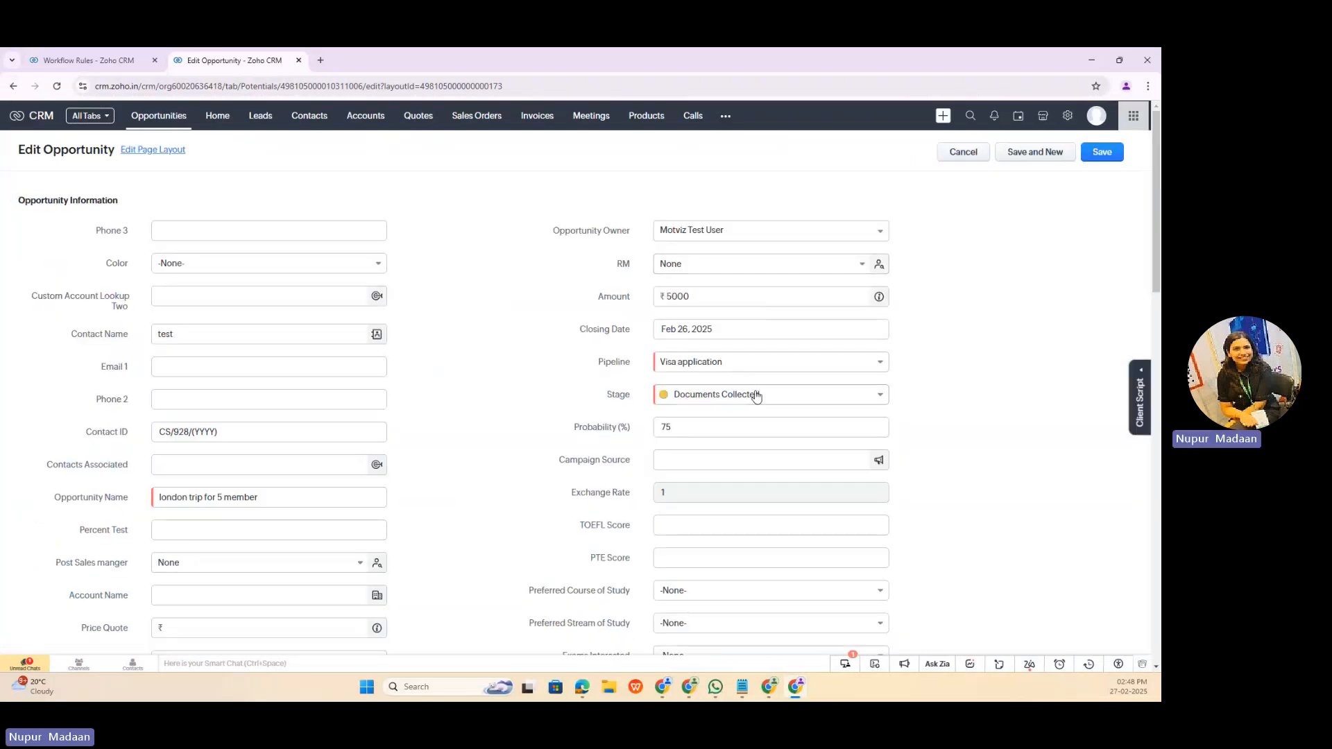
Step: Set the opportunity's pipeline to Standard (Standard)
click(756, 395)
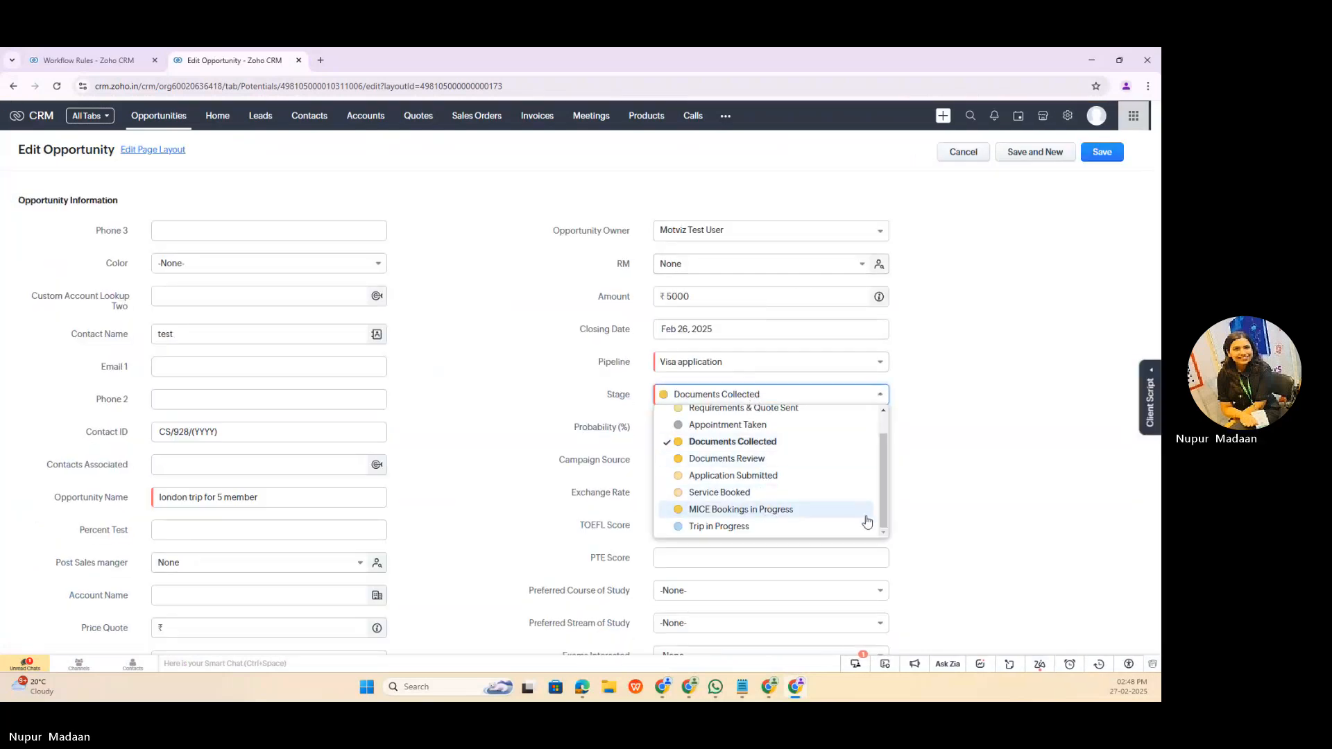
scroll(875, 434, up, 1)
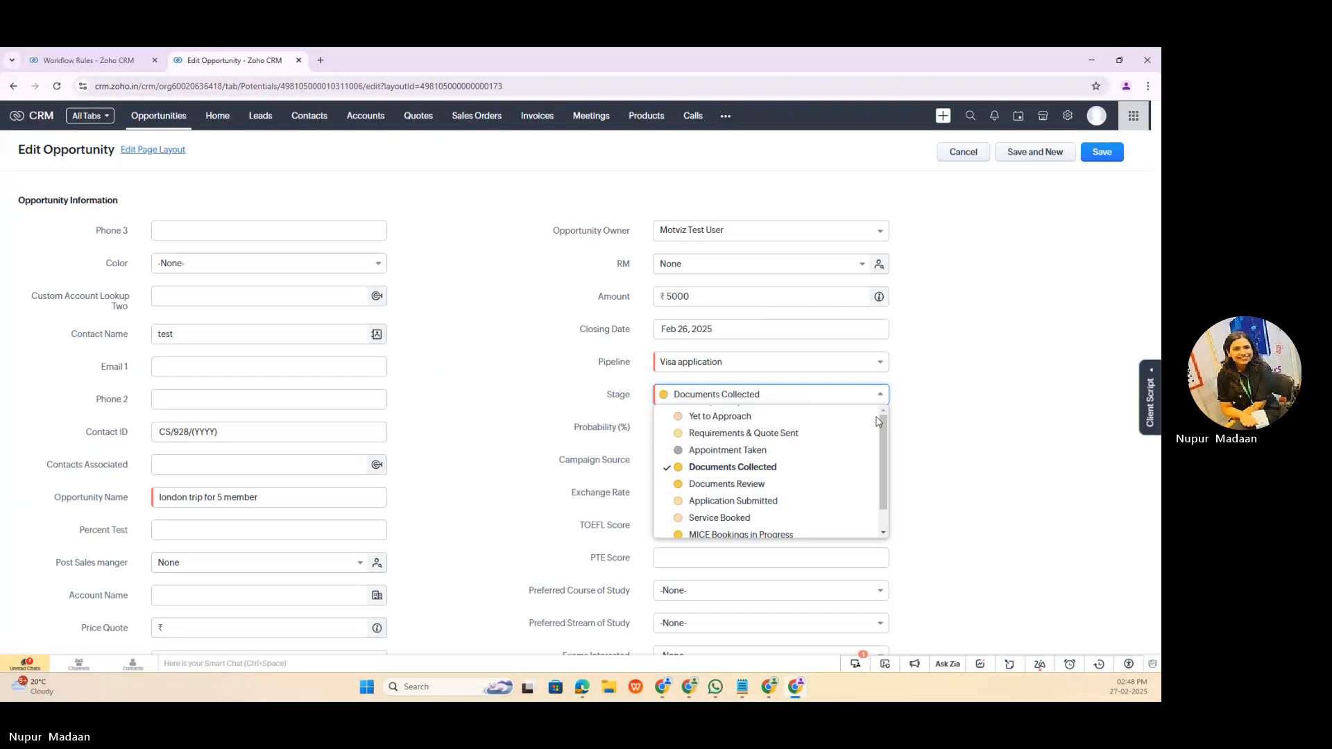
click(833, 363)
click(833, 363)
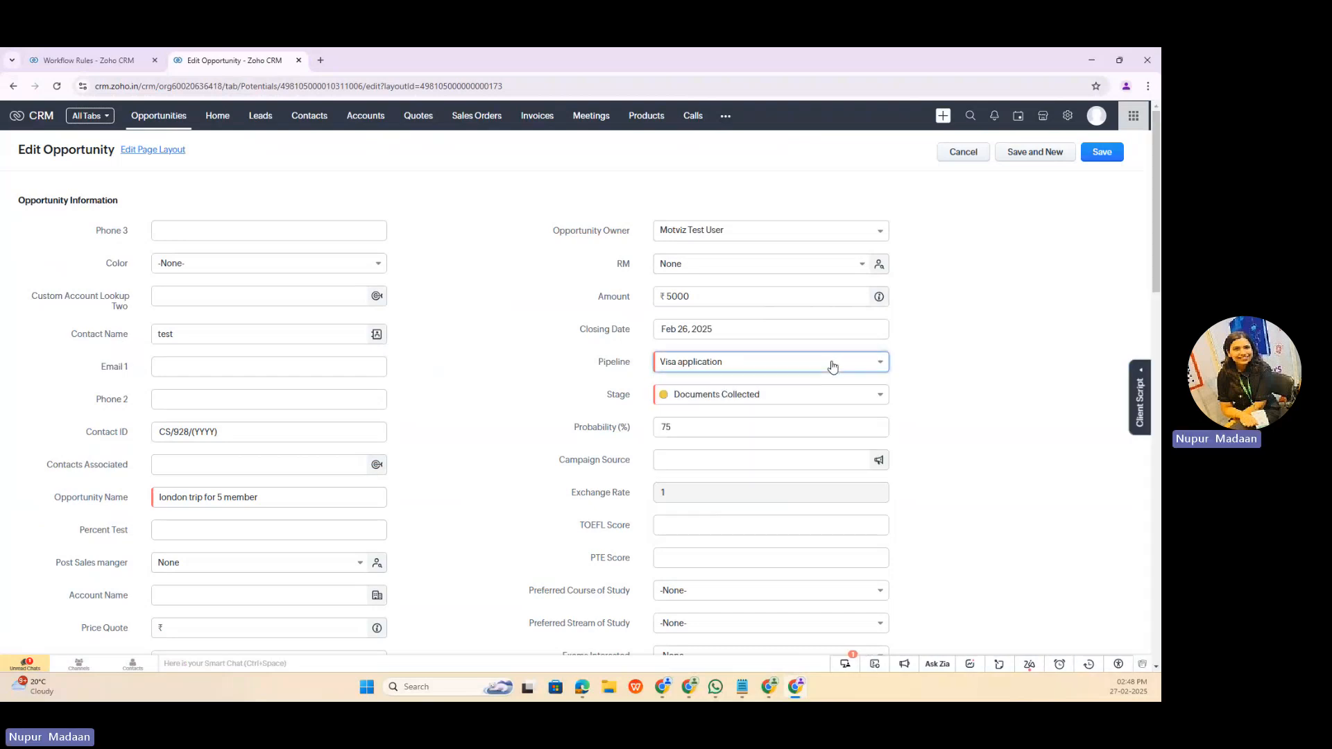
click(833, 363)
click(767, 385)
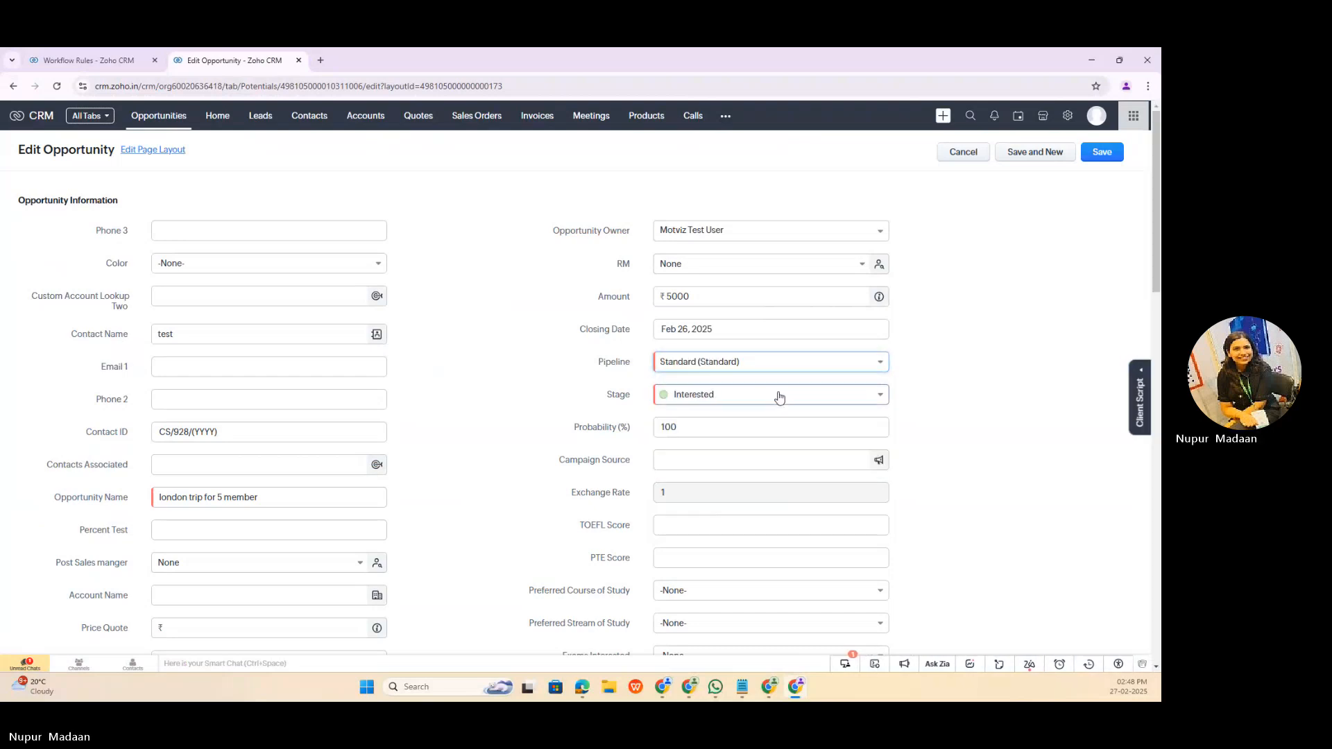
Step: Set the opportunity's stage to Deal Won
click(771, 394)
scroll(818, 499, down, 3)
scroll(732, 489, up, 1)
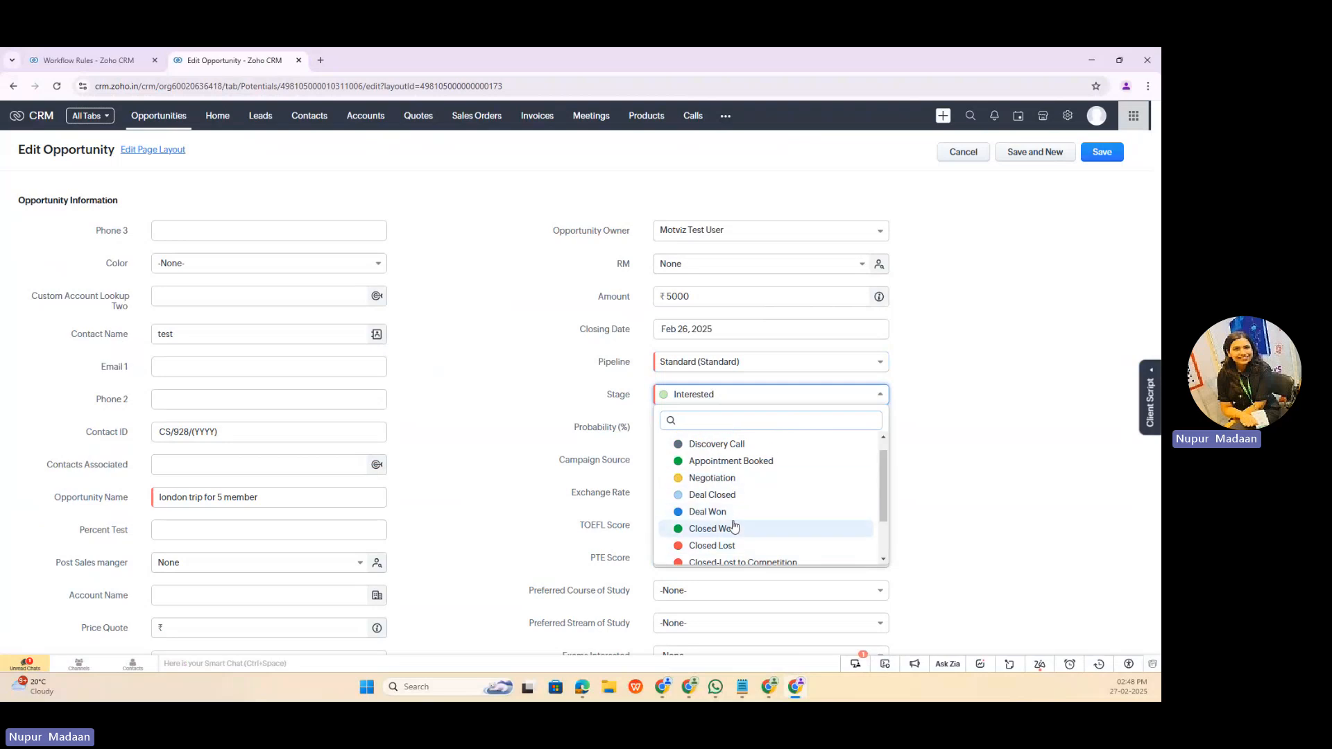
click(725, 507)
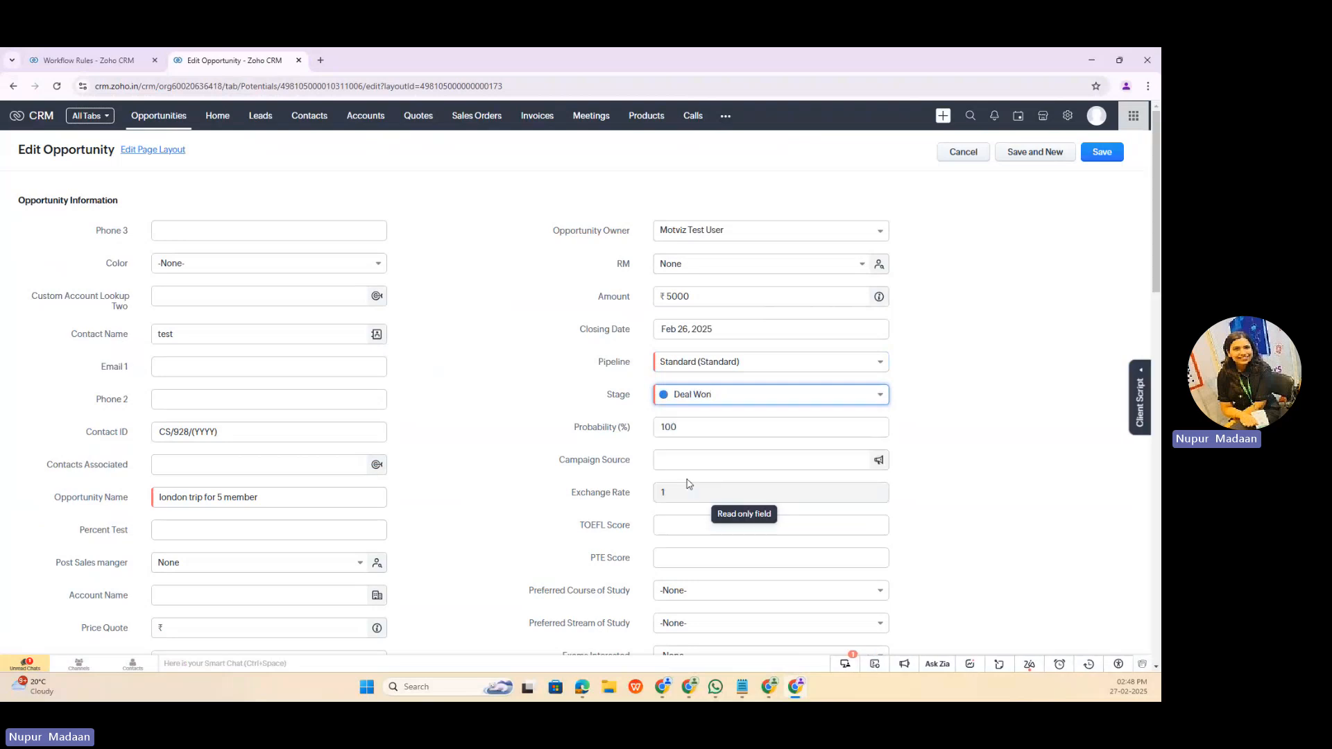
Step: Open the condition of the "create a new record" workflow rule and try to add a second criterion on Pipeline
click(94, 55)
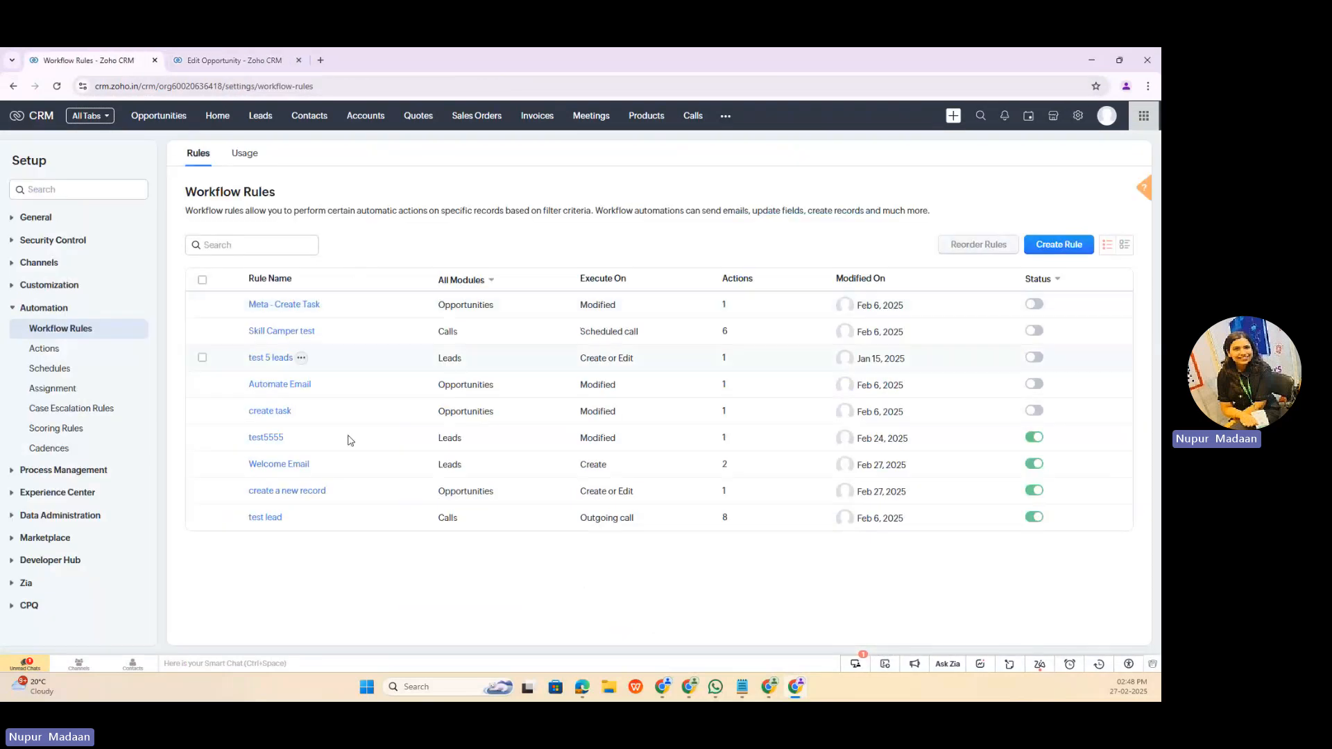
click(269, 497)
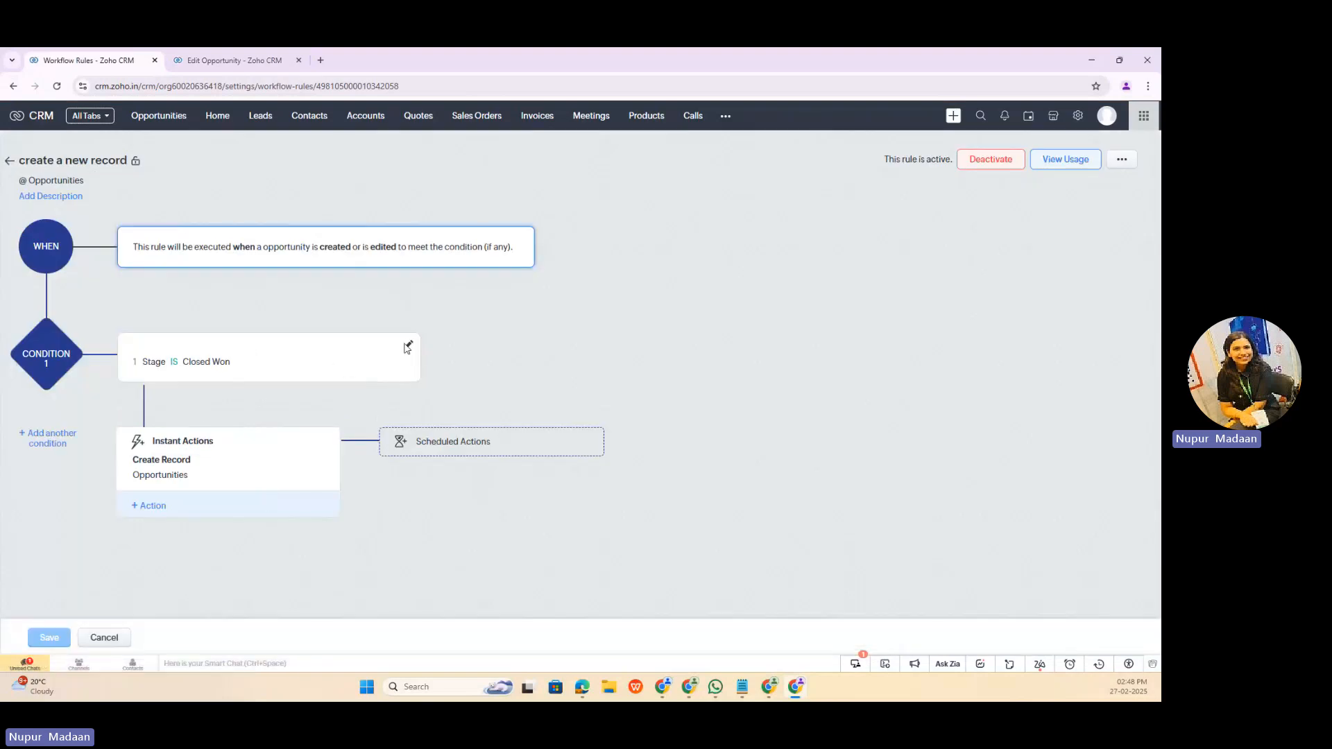
click(409, 346)
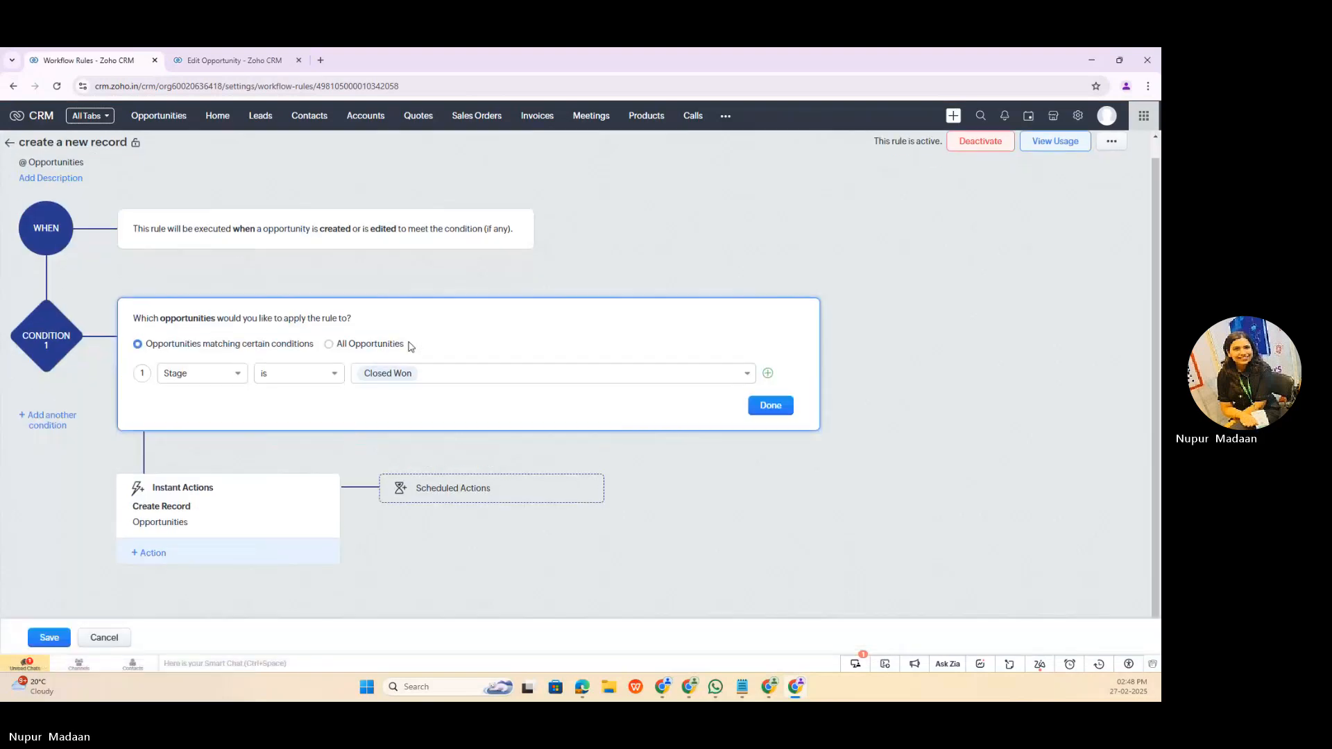
click(769, 373)
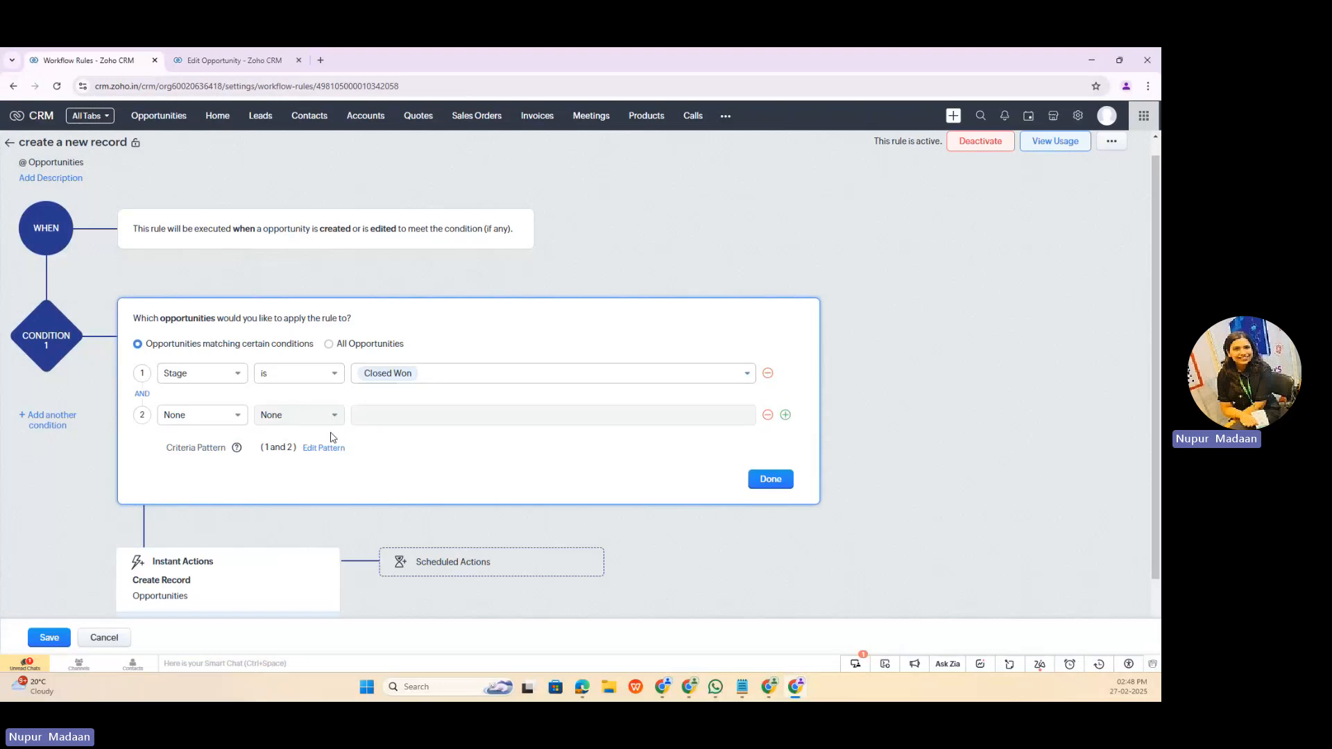
click(210, 421)
text(pi)
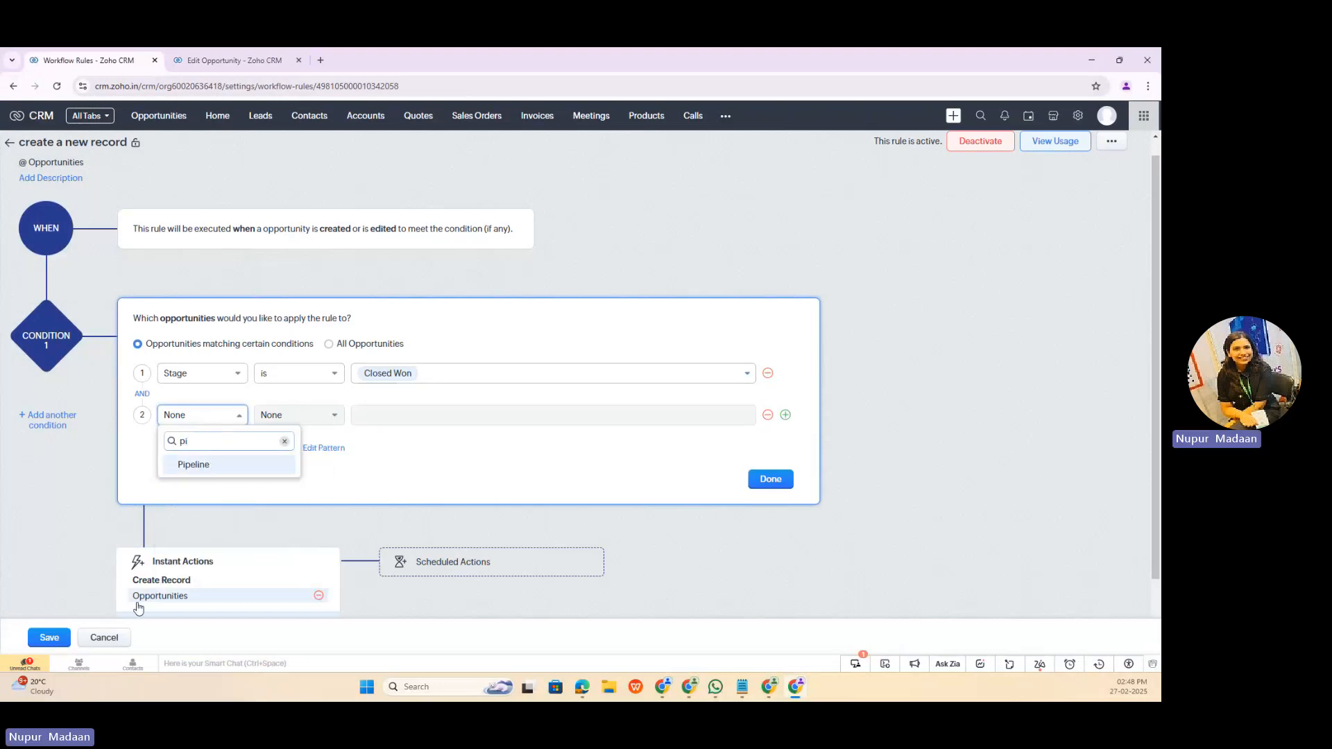
Step: Set the "london trip for 5 member" opportunity's stage to Closed Won and save the record
click(241, 55)
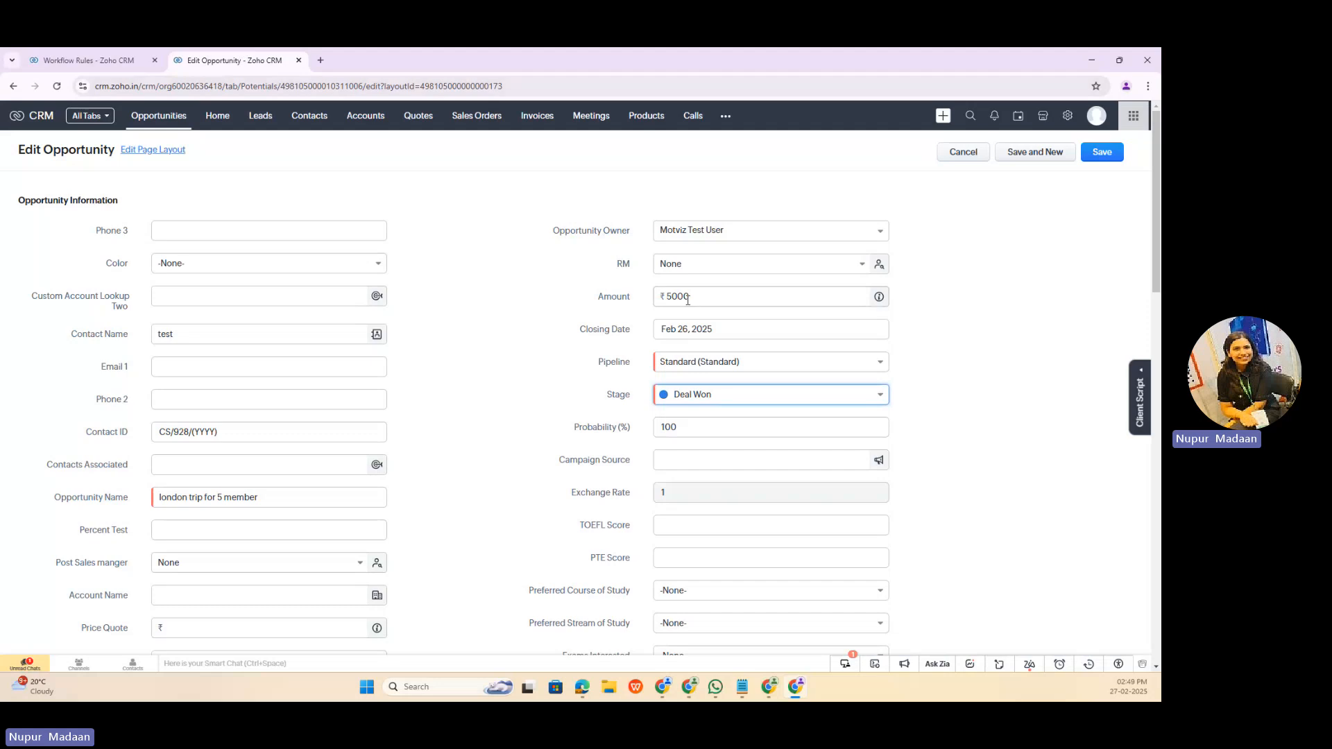
click(747, 396)
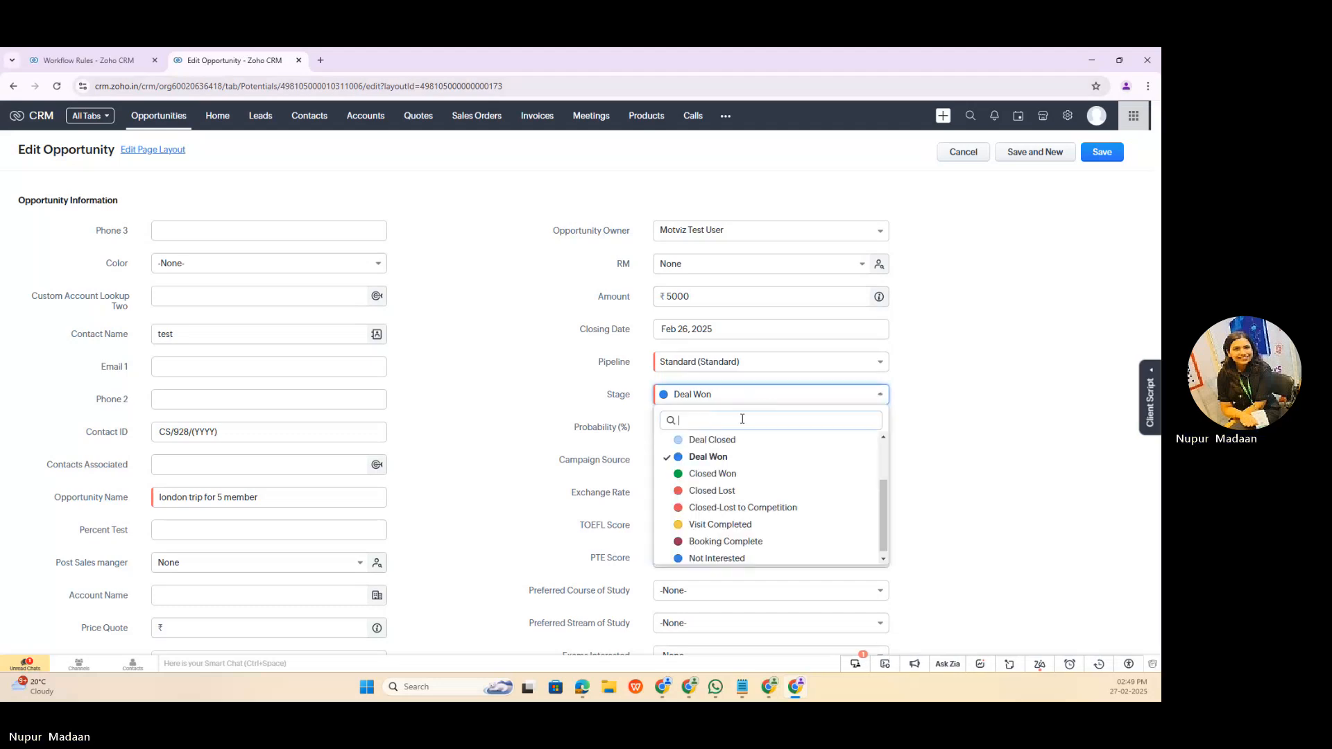
click(718, 474)
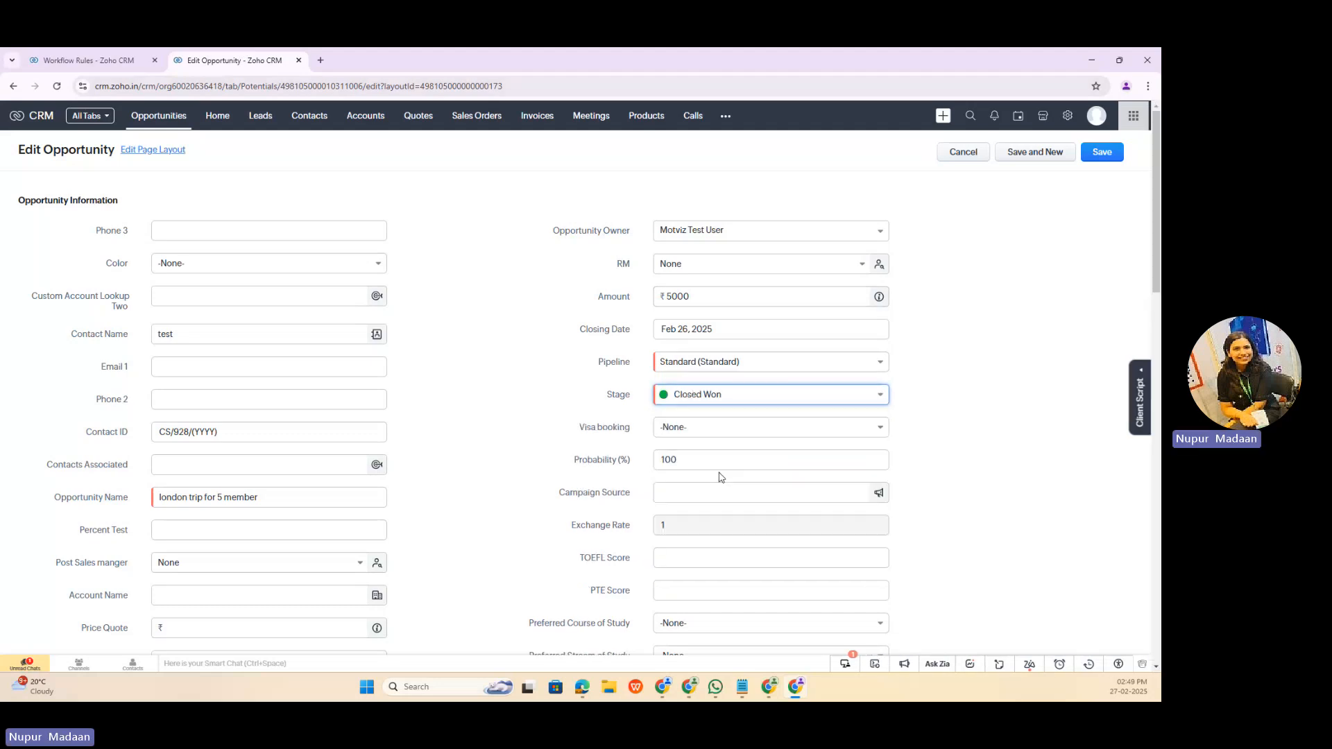
click(1110, 152)
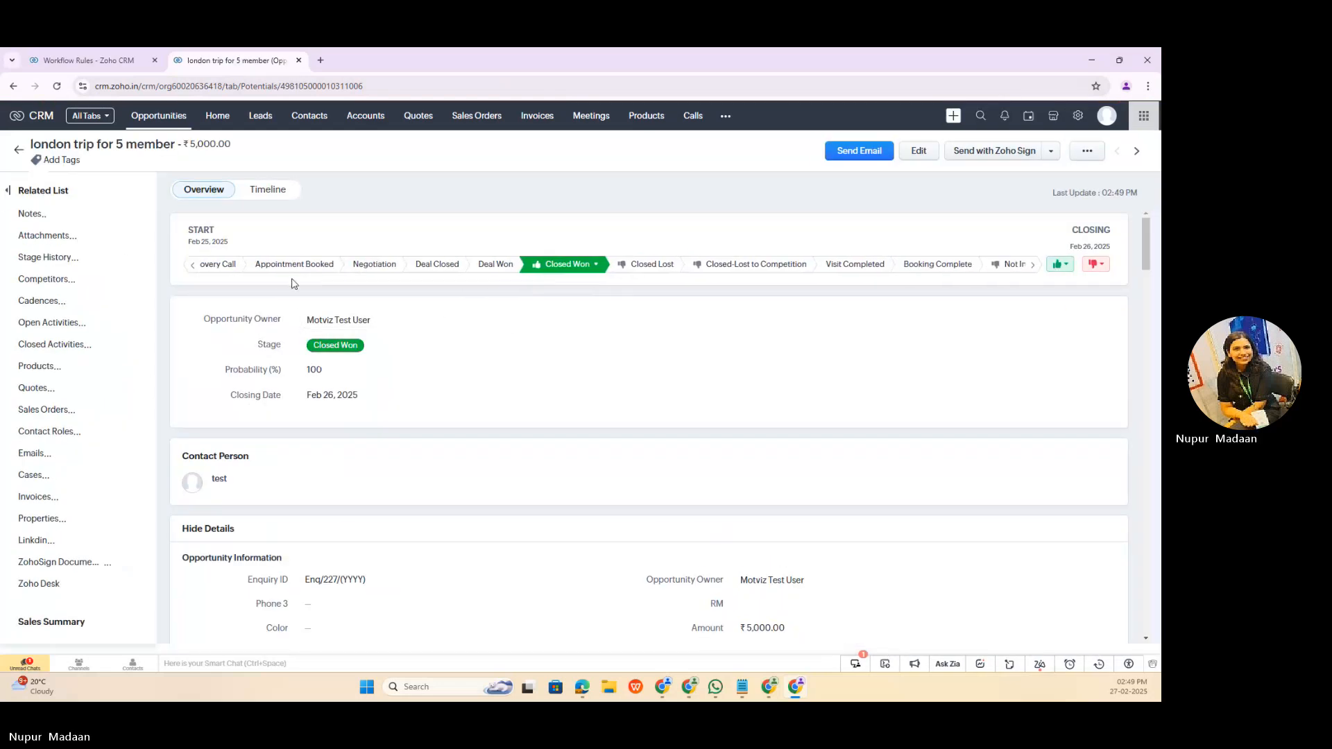
Step: Check the opportunity's timeline history and open the new opportunity created by the workflow rule
click(280, 191)
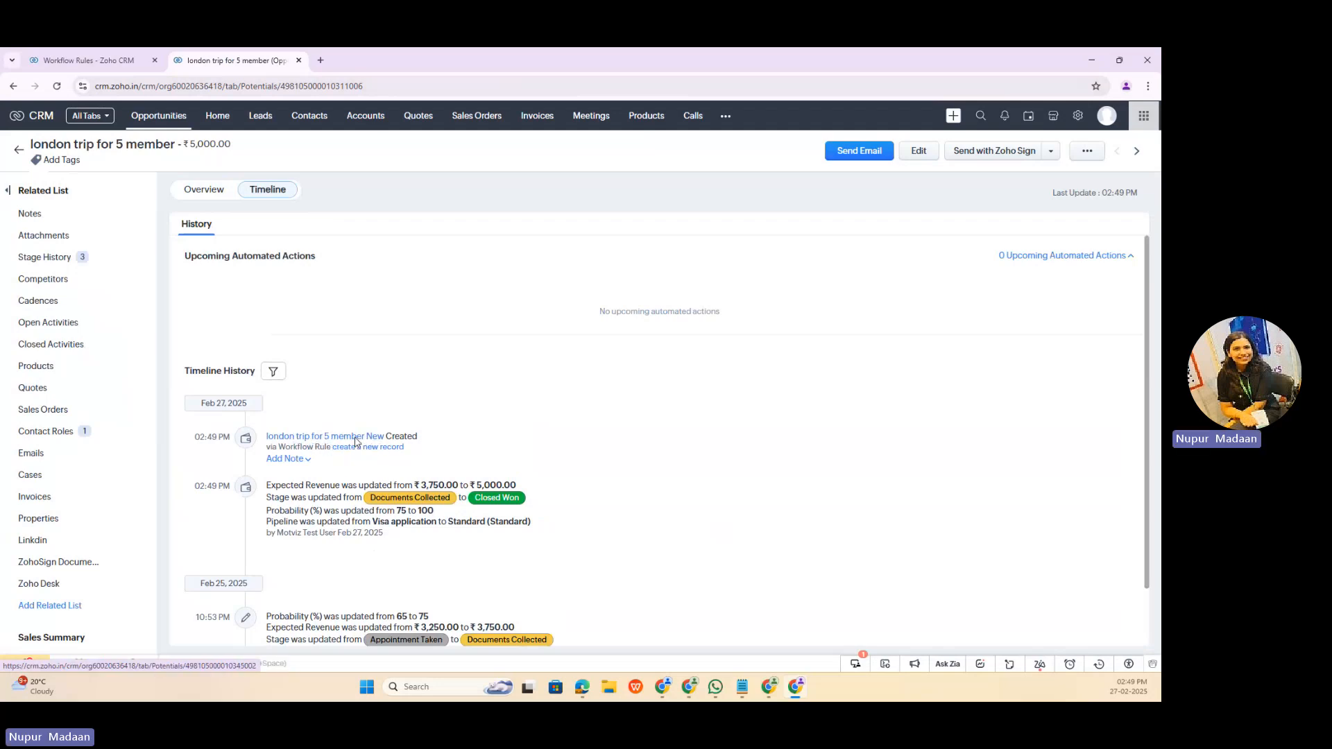
click(355, 441)
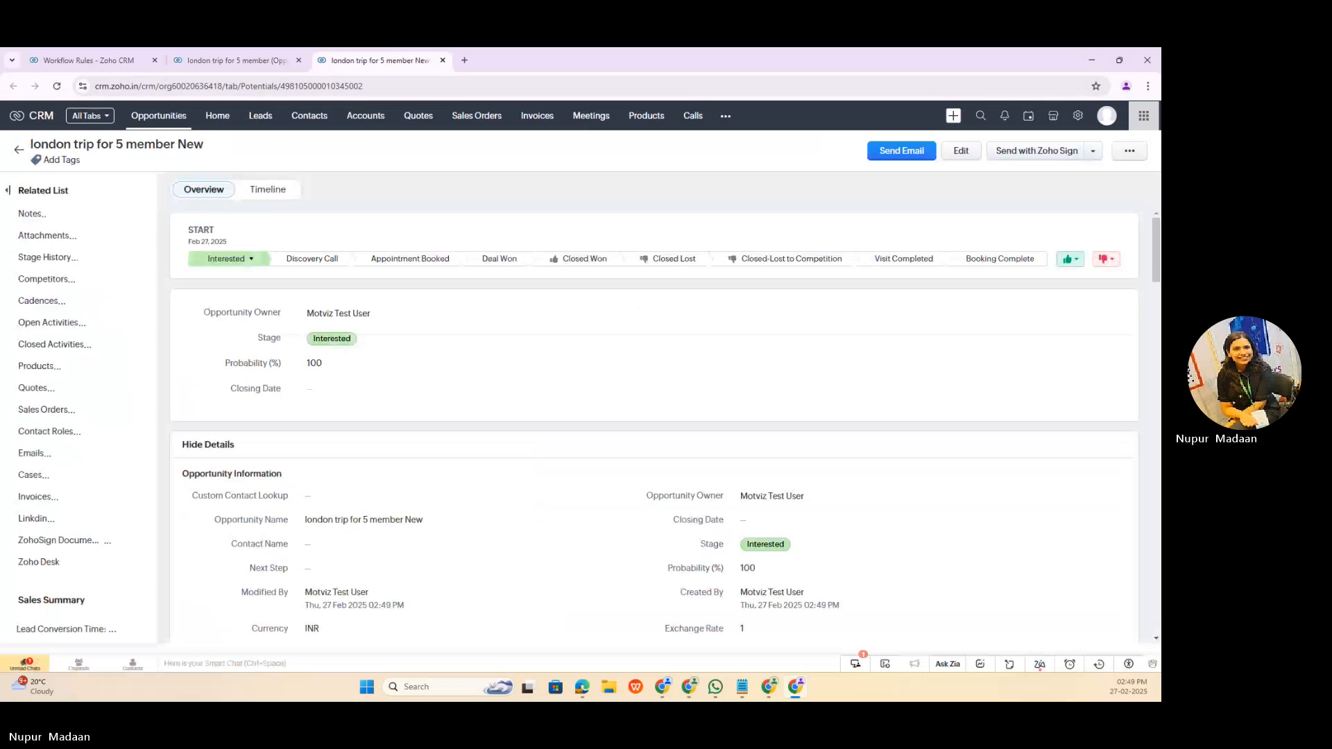
Step: Try Negotiation as the stage criterion in the workflow rule's condition and open its Create Record action
click(89, 61)
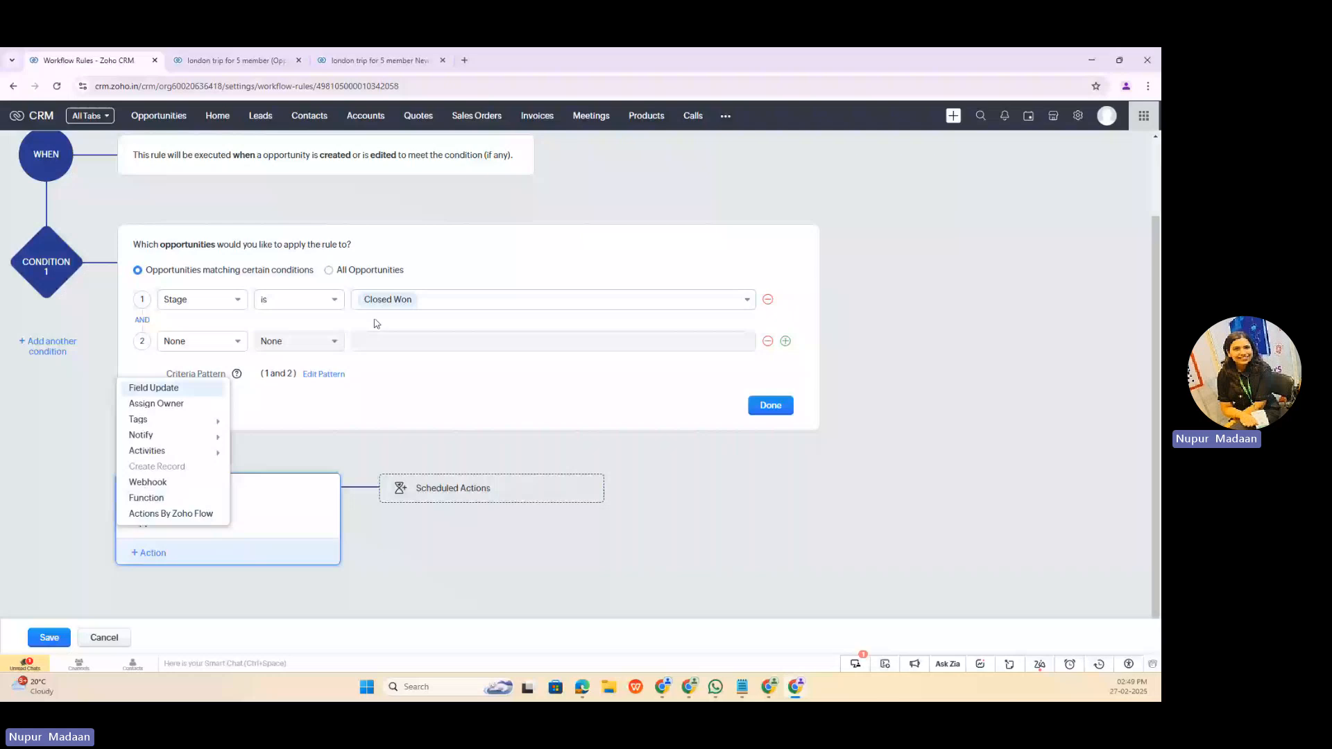
click(328, 450)
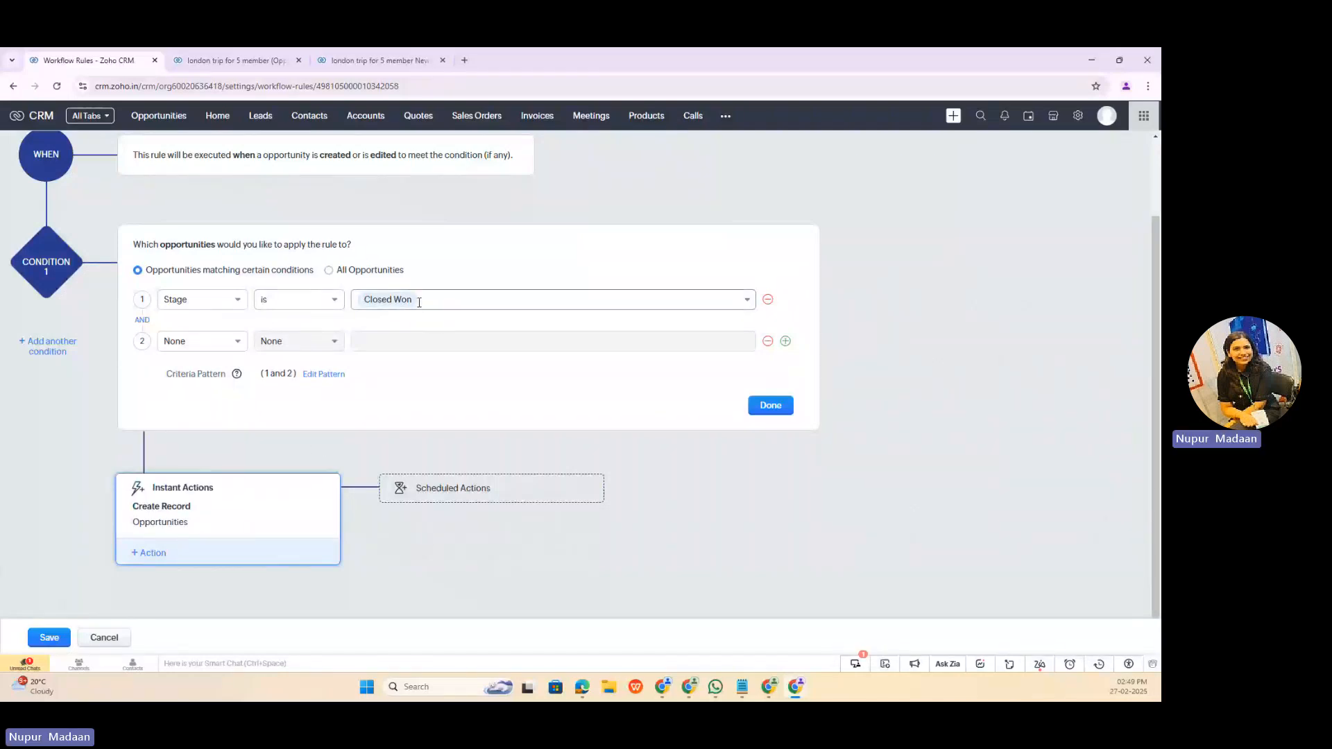
click(412, 301)
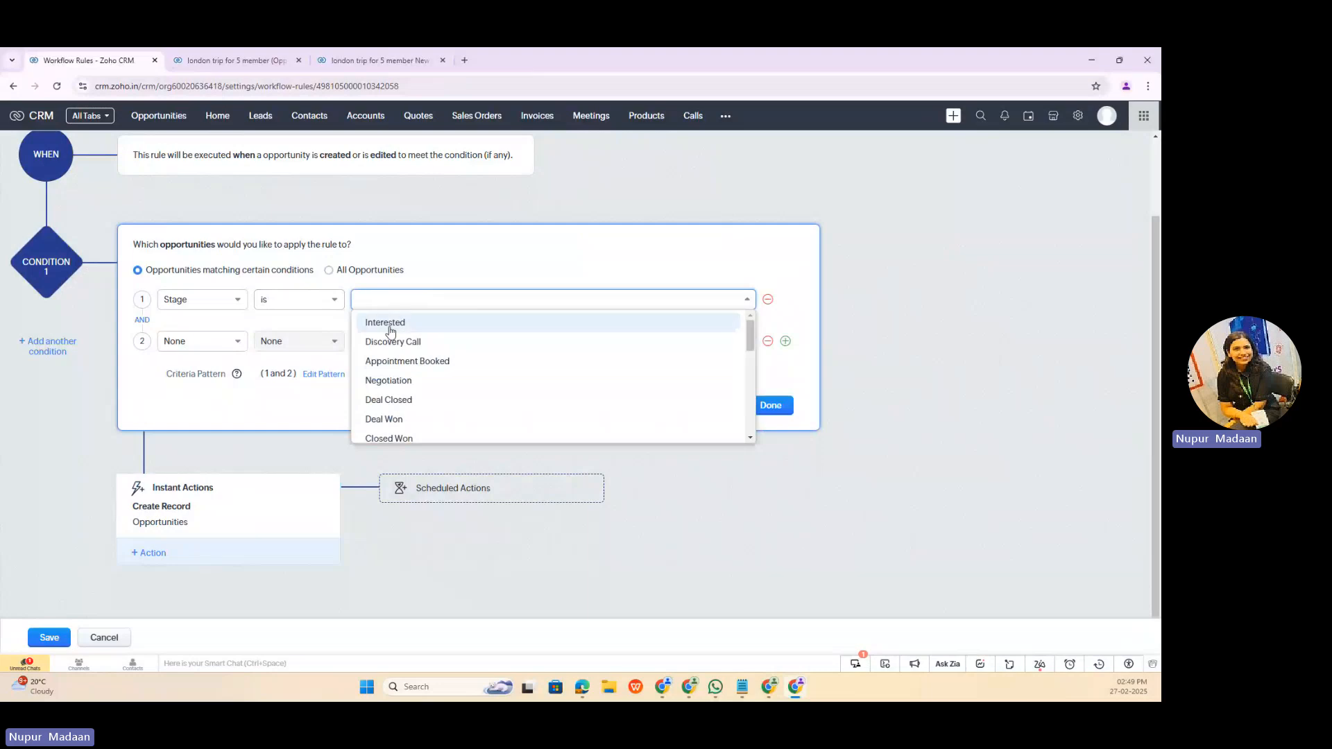
click(411, 380)
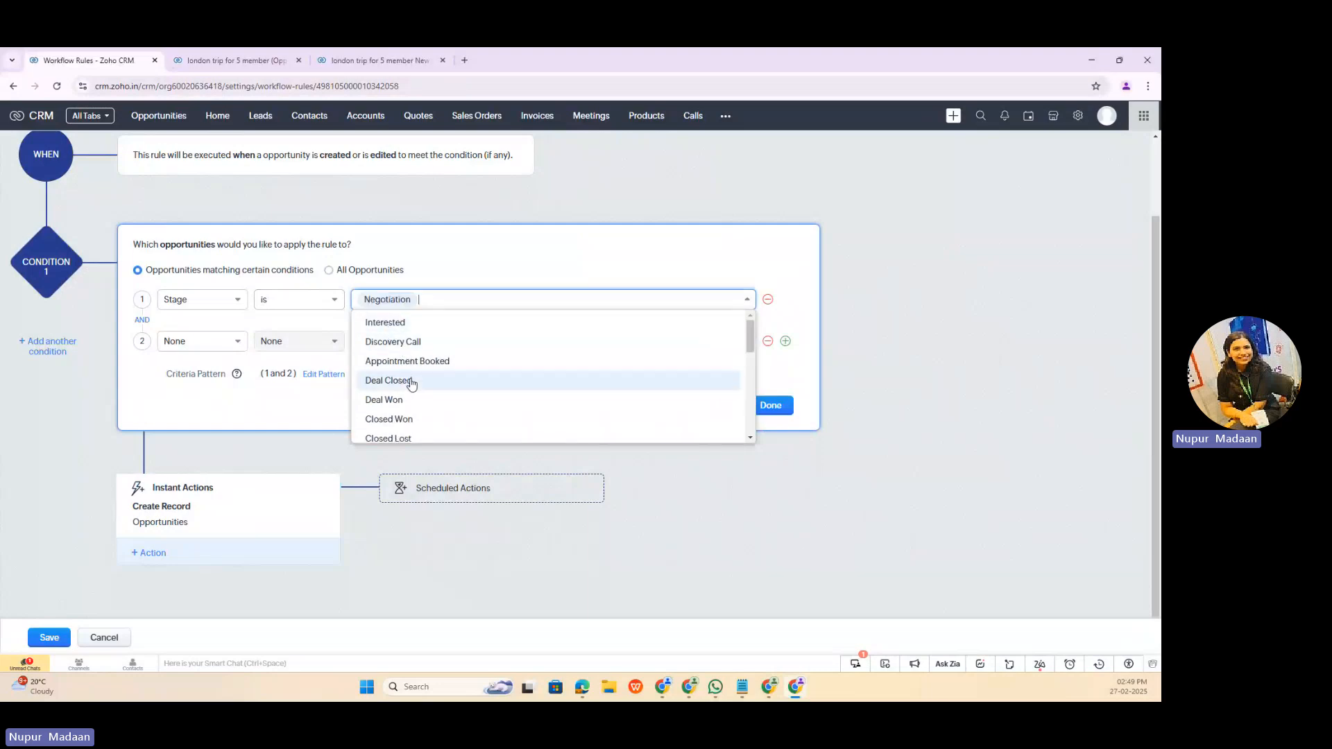
click(323, 374)
click(768, 345)
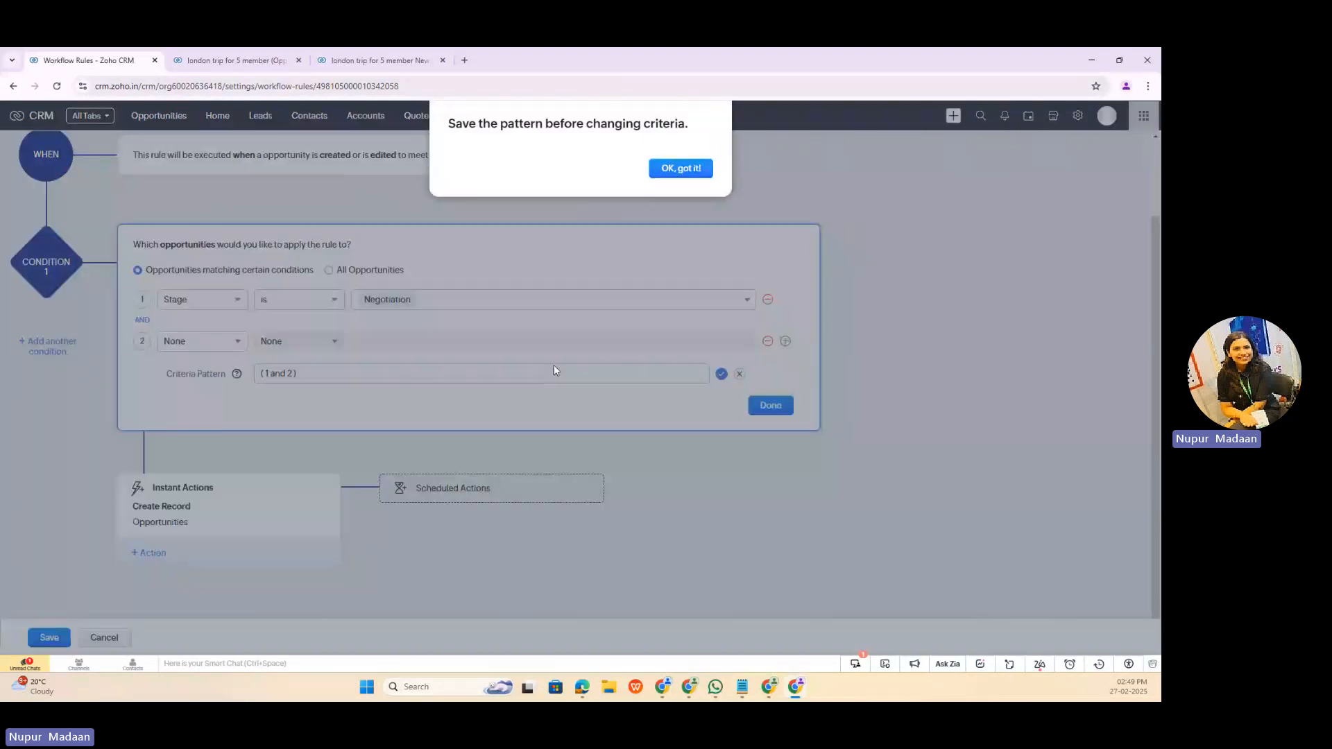
click(680, 169)
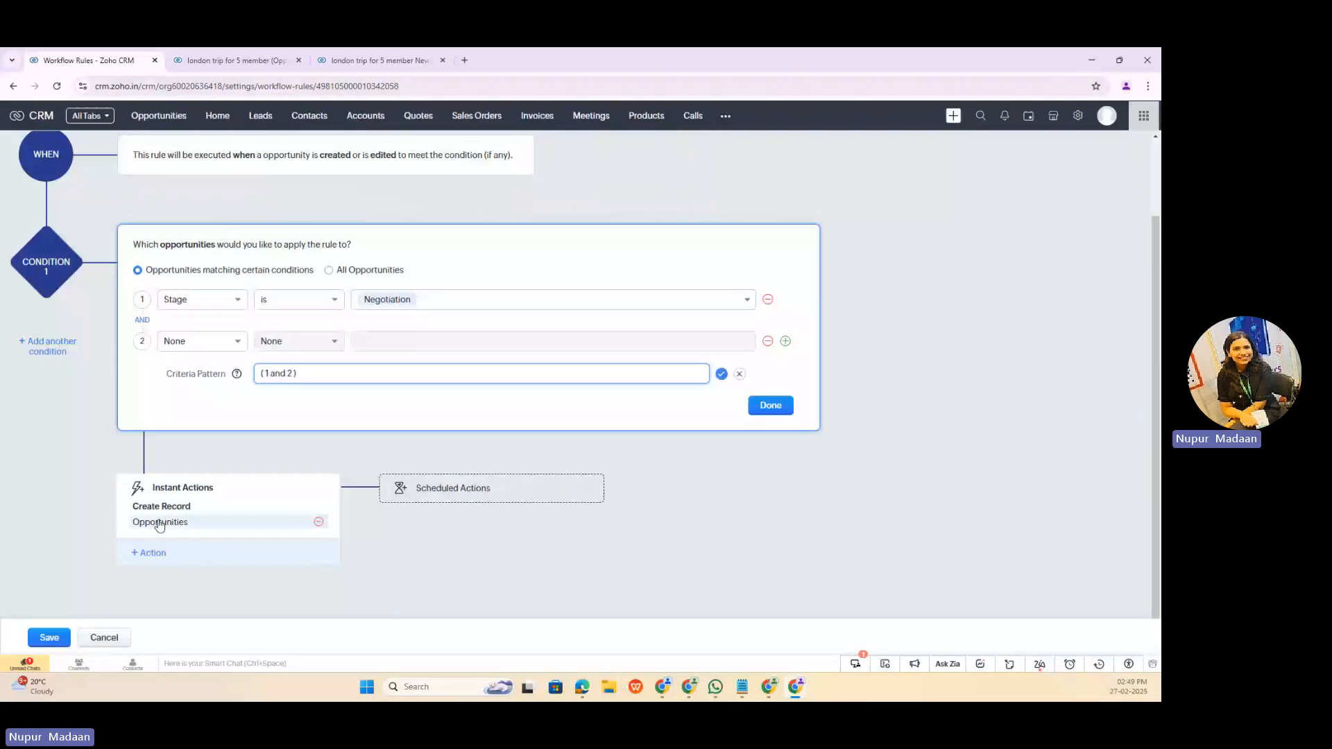
click(319, 522)
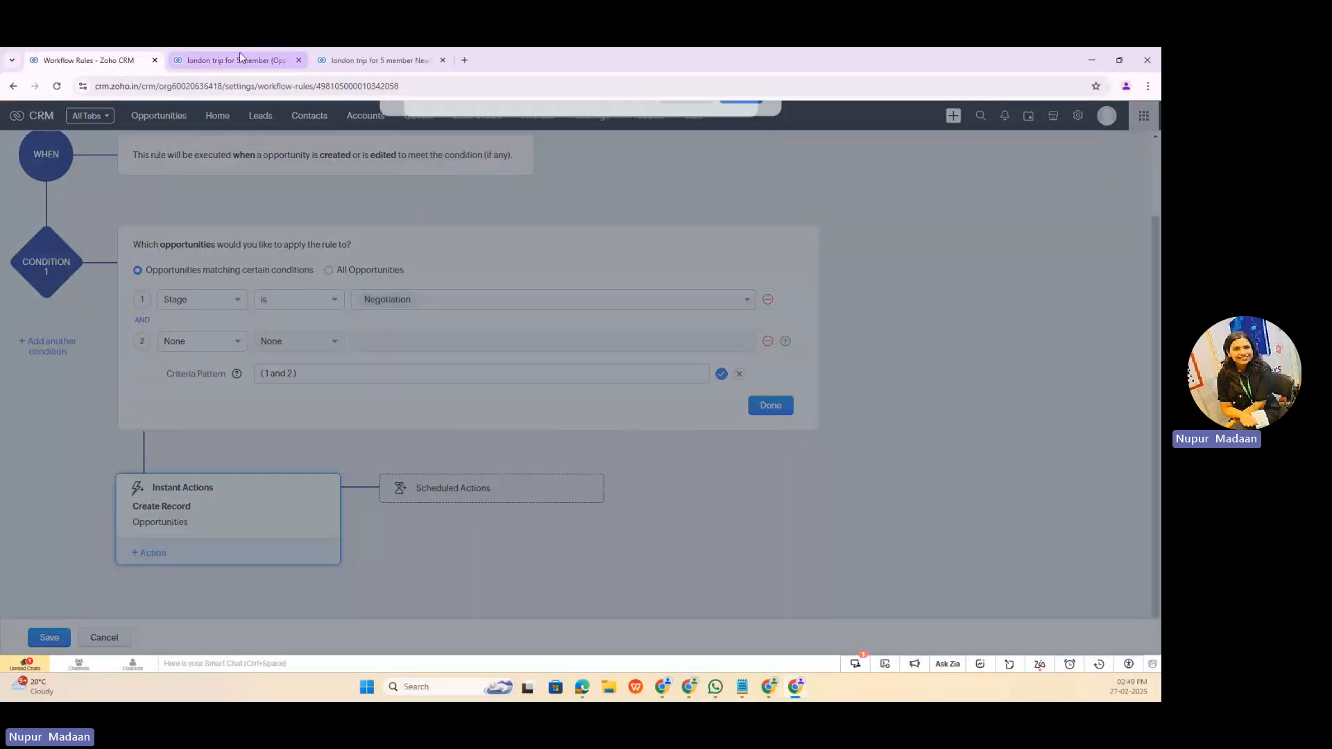
Step: View the users available as owner of the "london trip for 5 member" opportunity and cancel the owner change
click(239, 61)
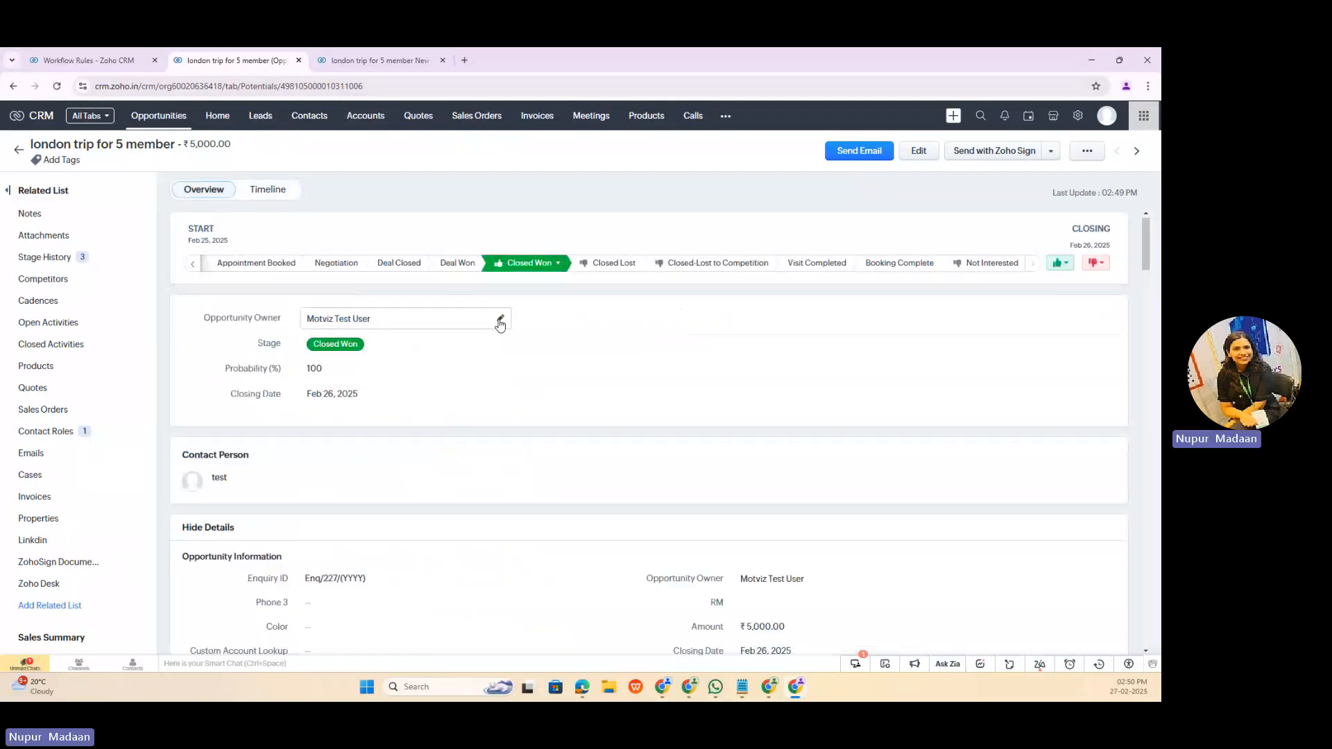
click(499, 320)
click(599, 150)
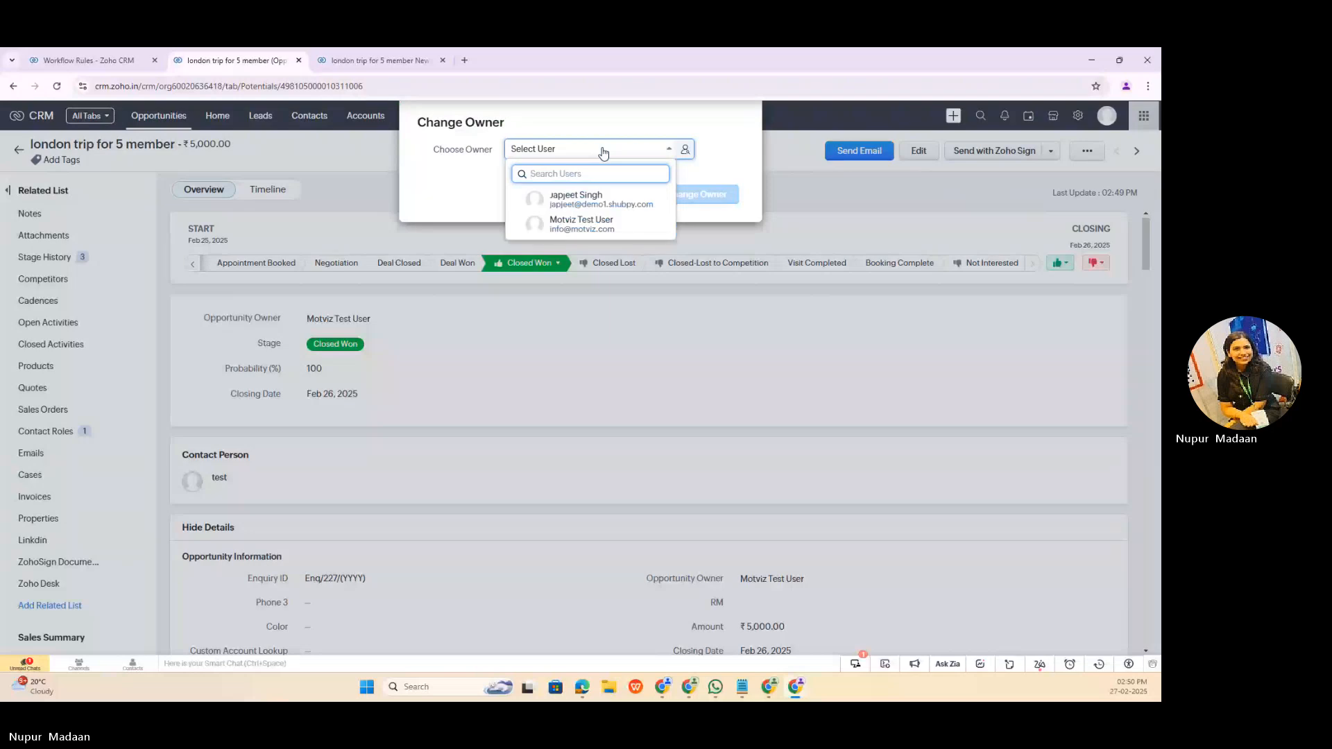
click(441, 199)
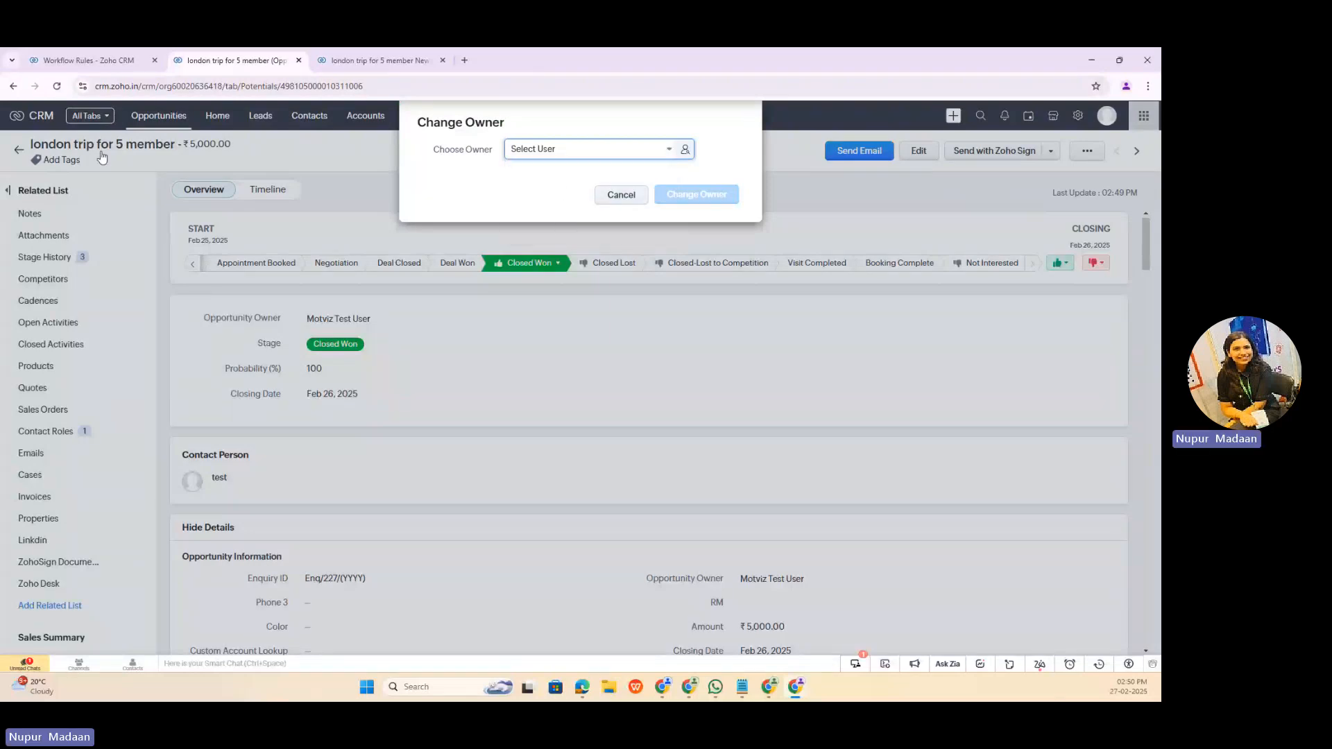
click(619, 194)
Step: Discard the unsaved edits to the Create Record action and workflow rule, and check the saved "create a new record" rule
click(102, 60)
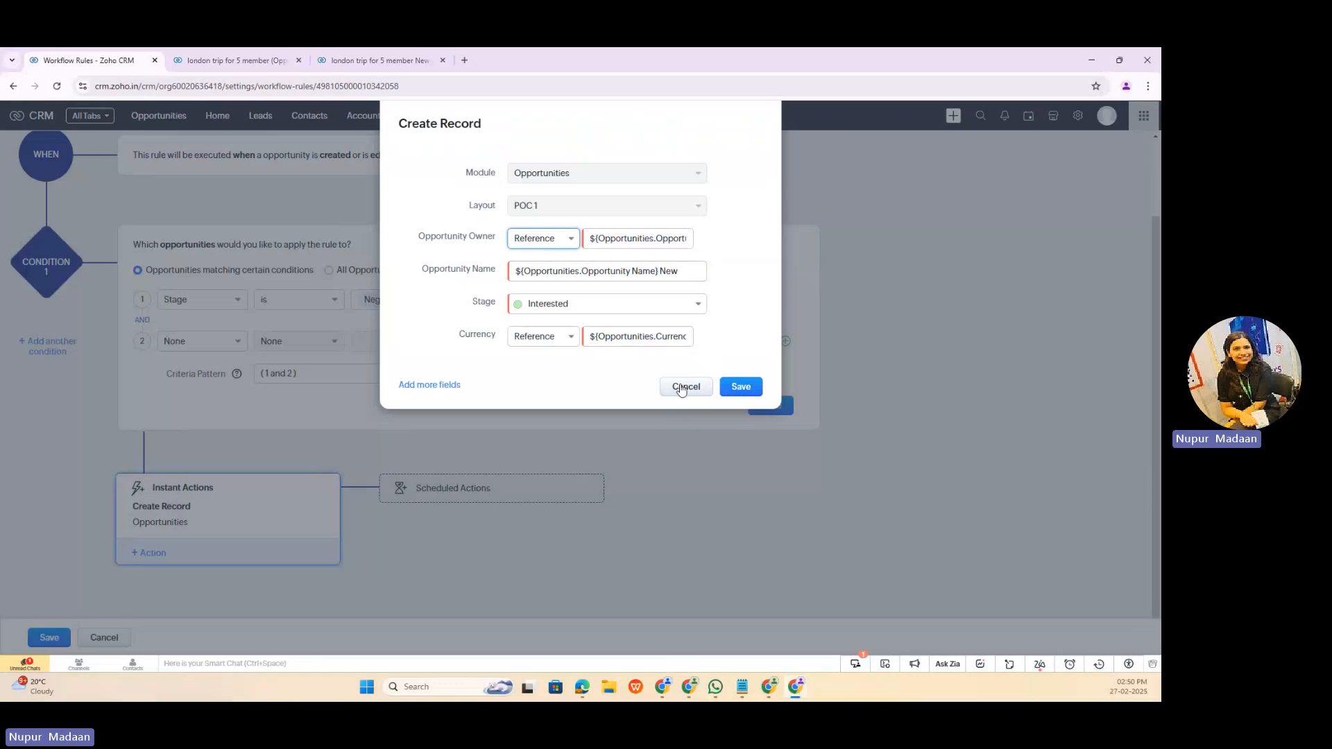
click(681, 388)
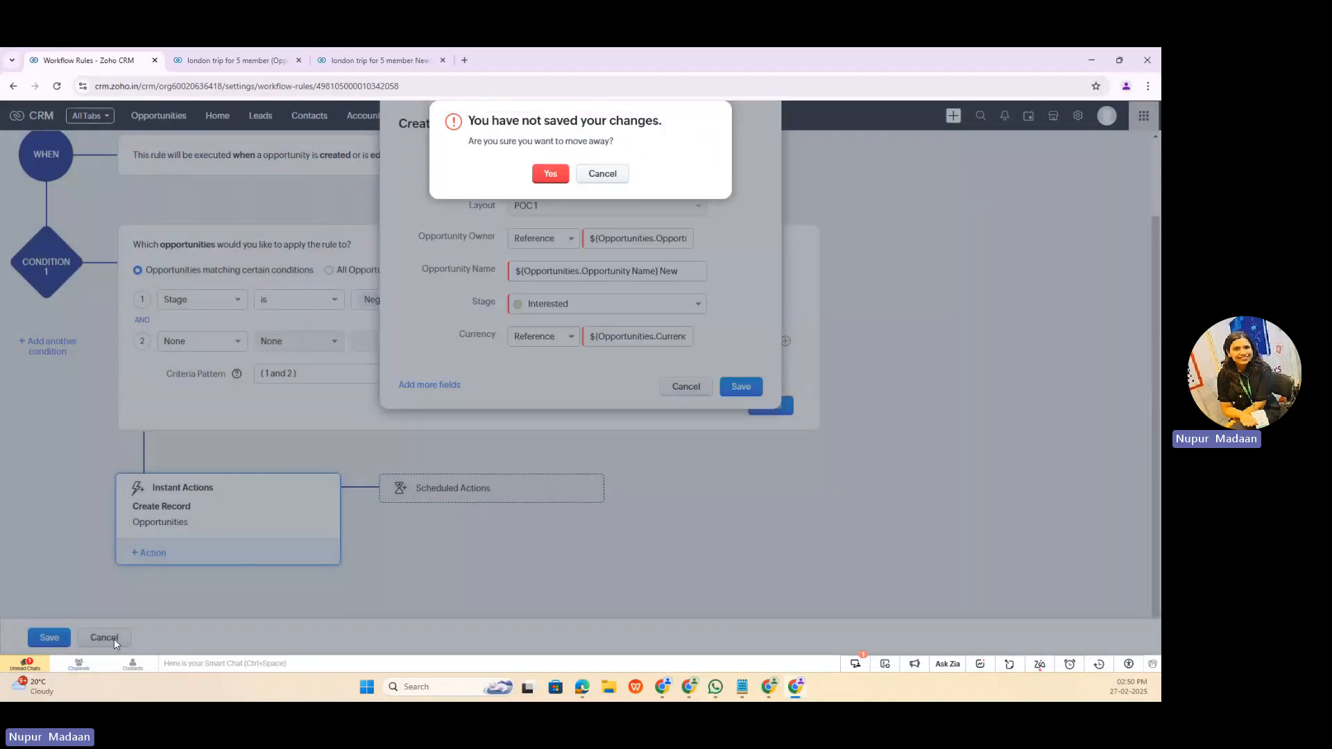
click(555, 175)
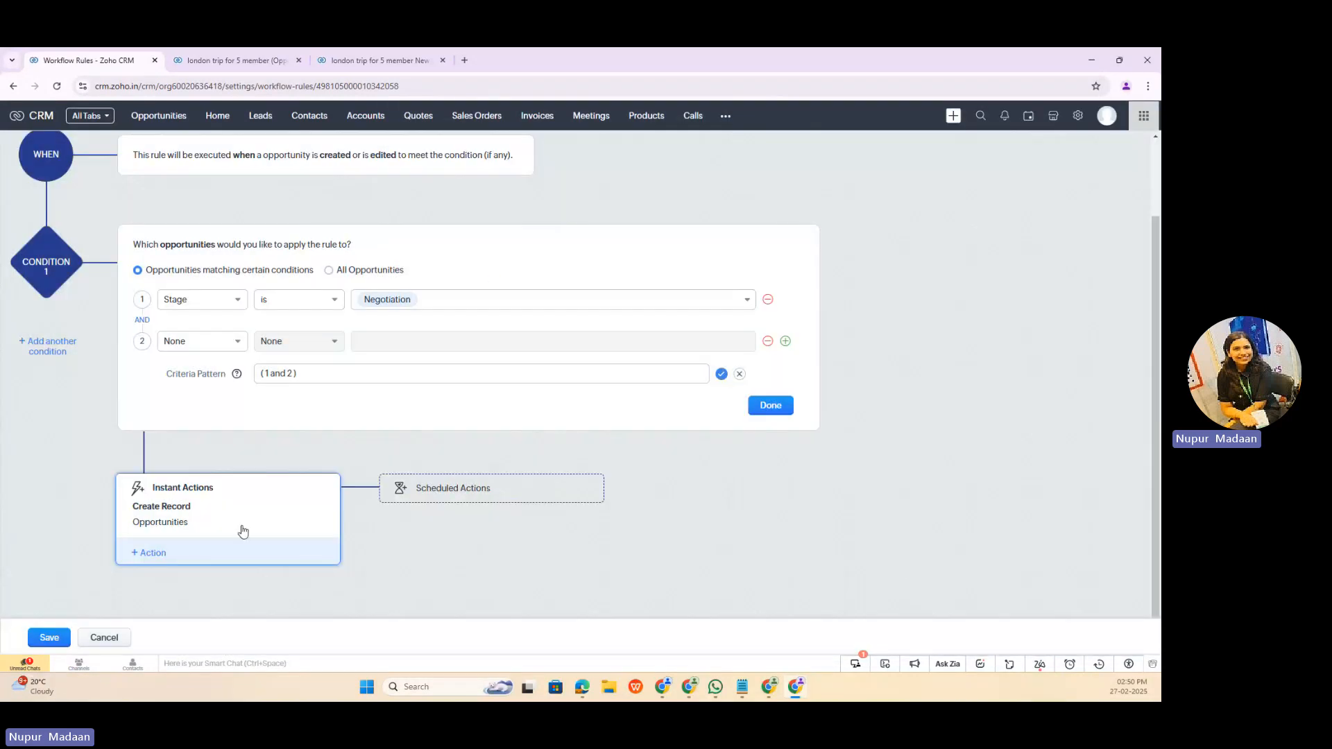
click(104, 638)
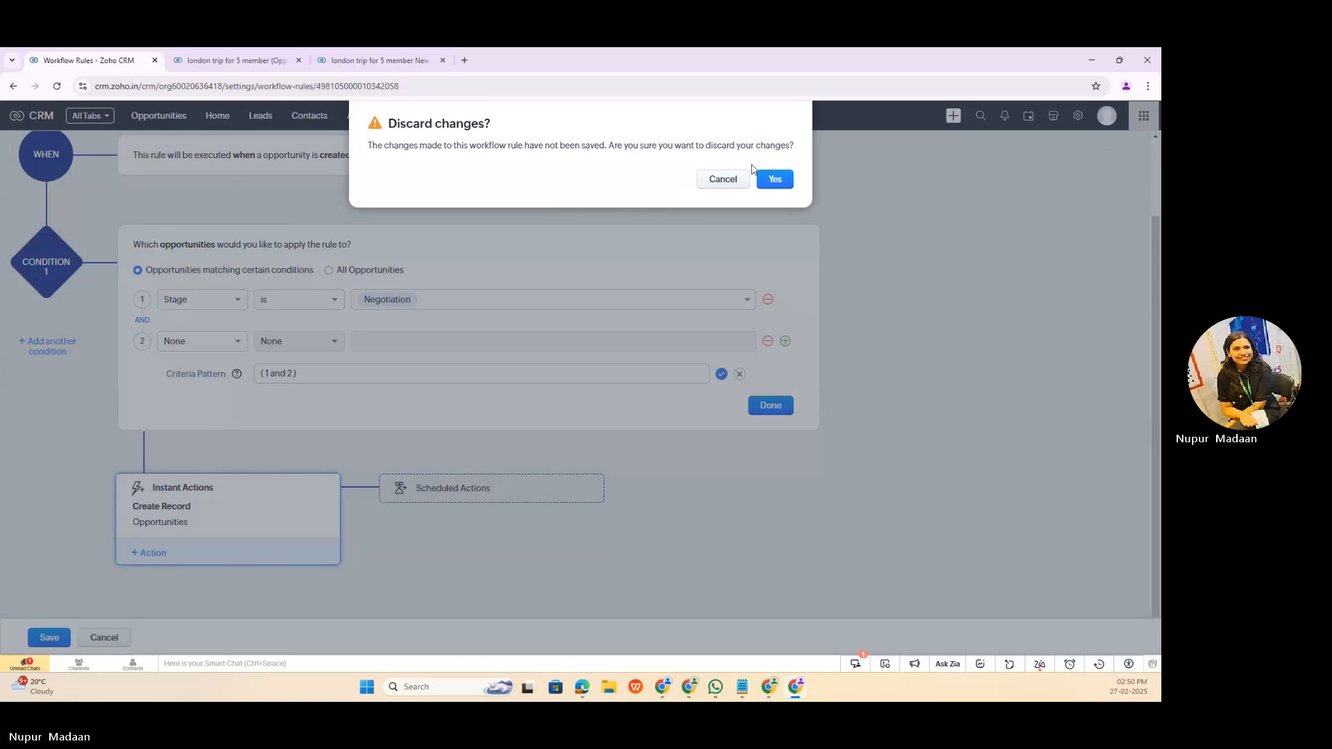
click(767, 181)
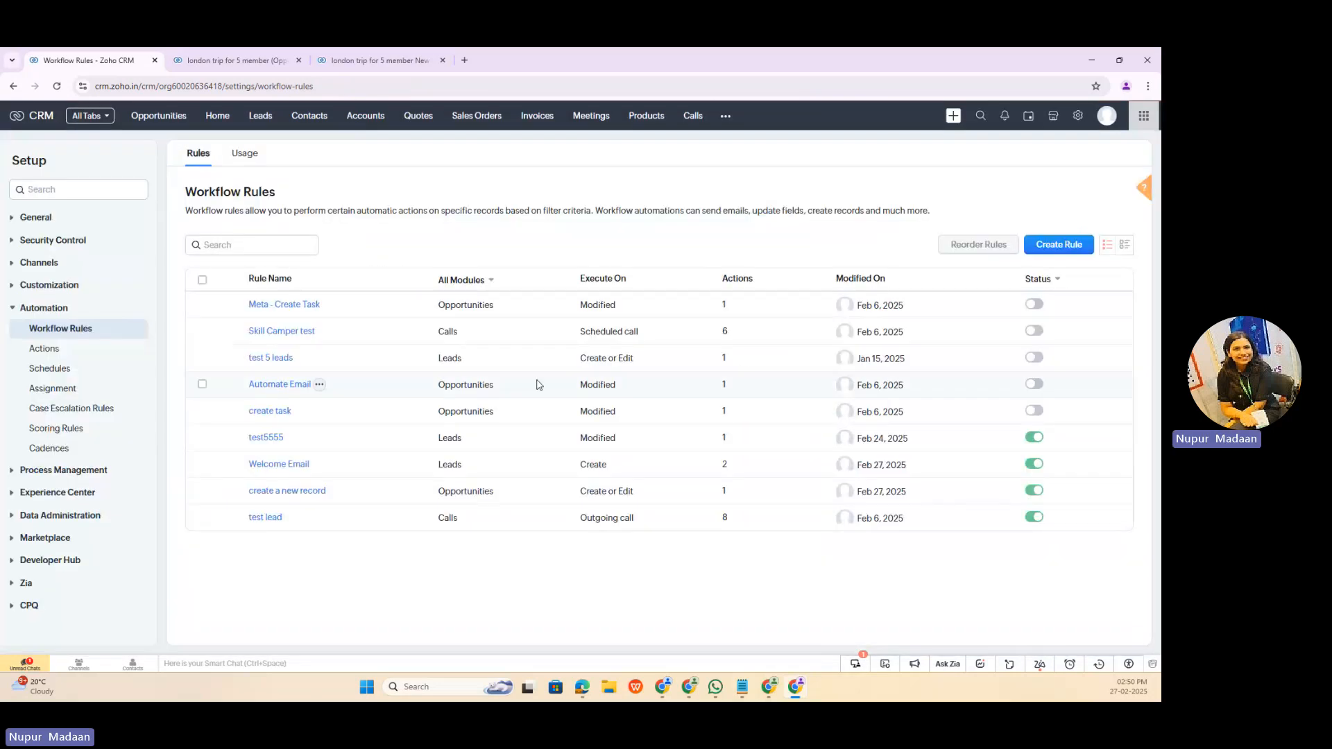
click(269, 491)
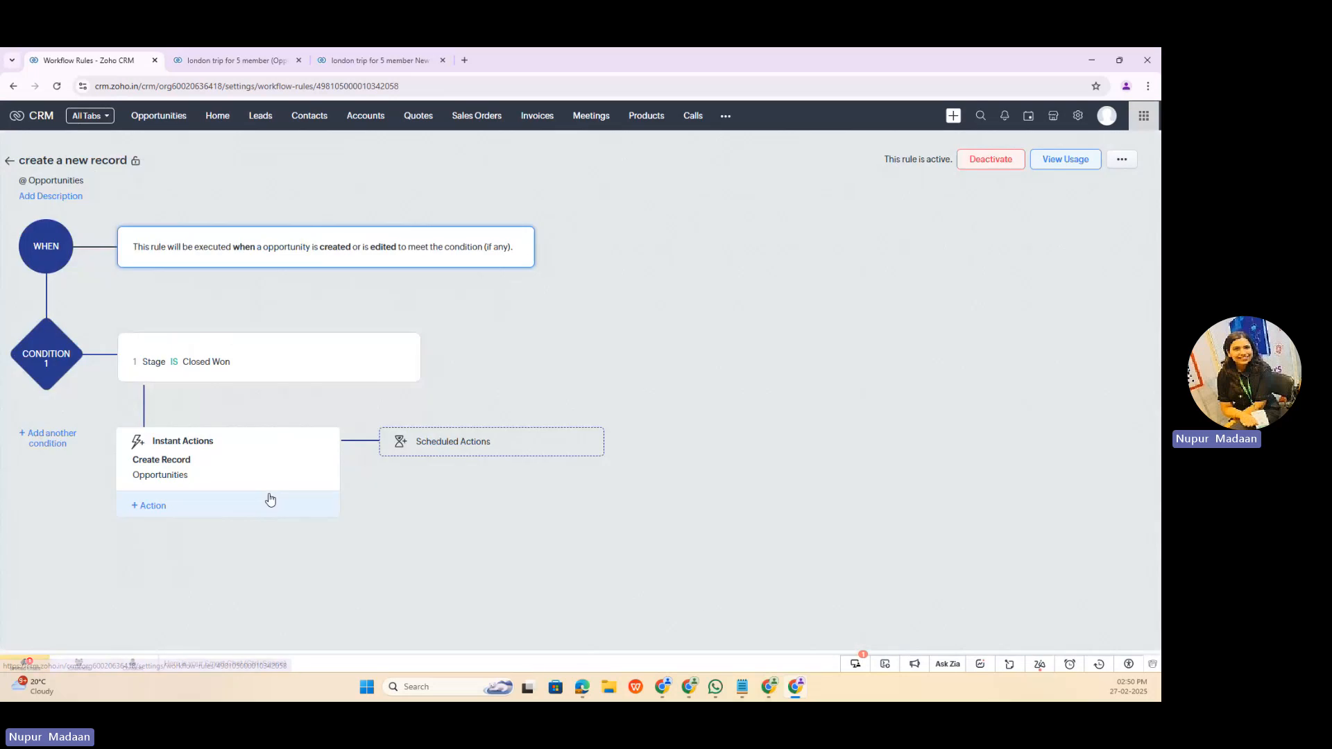
click(104, 637)
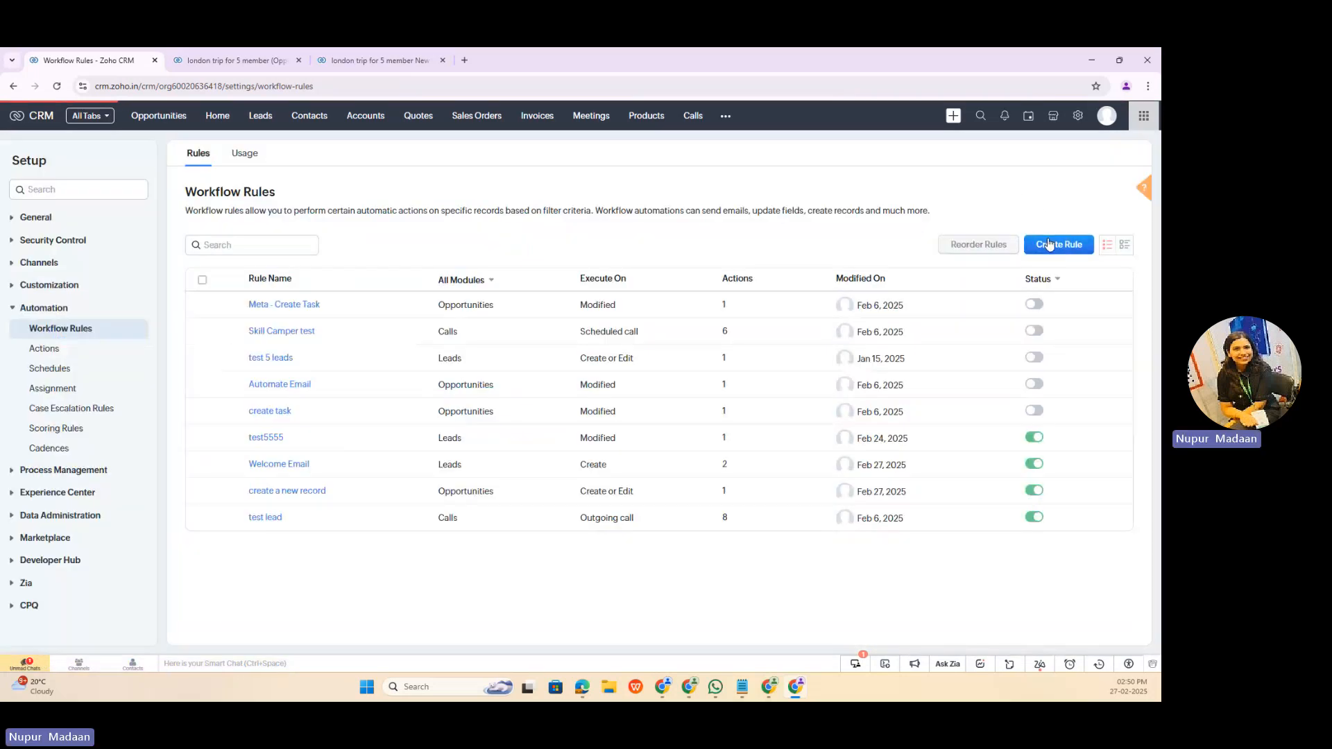
Step: Start a new workflow rule for the Opportunities module named "Update deal owner when on stage- Negotiation"
click(1051, 245)
click(619, 161)
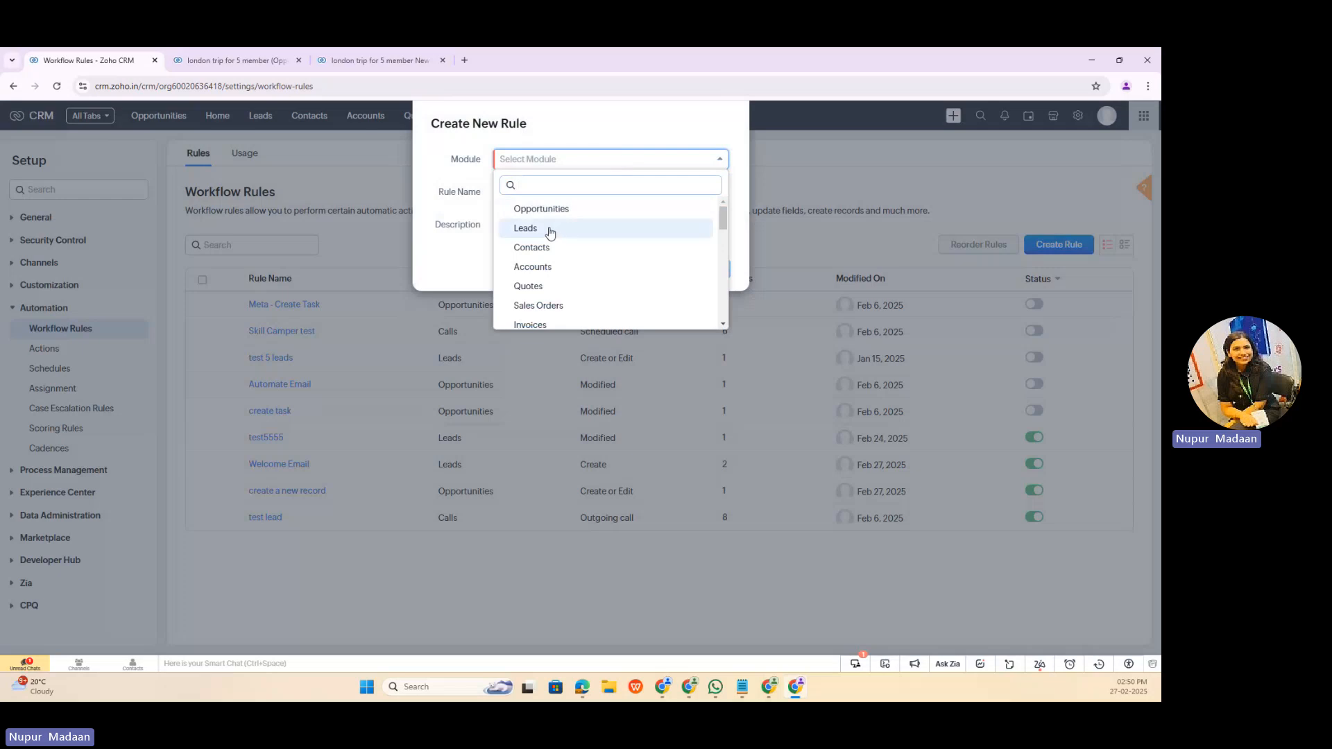
click(543, 209)
click(540, 186)
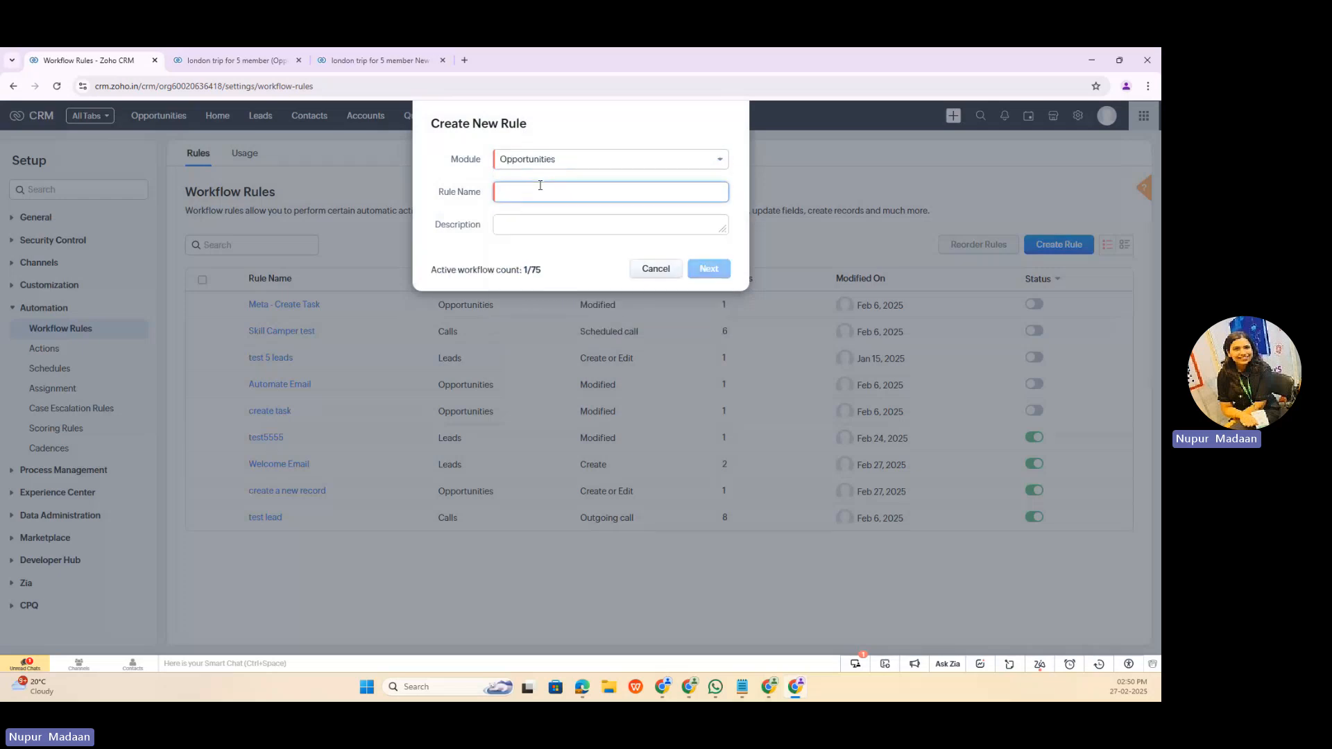
text(Update)
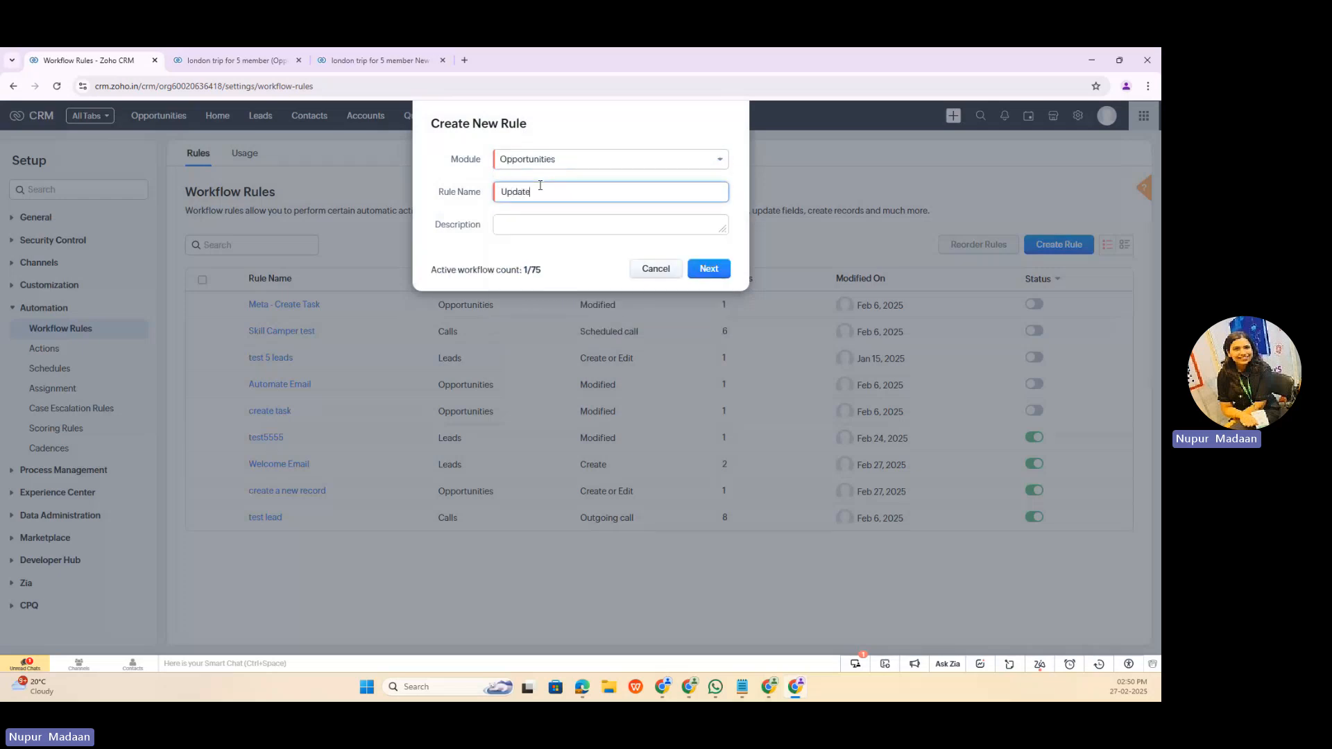
text( deal owner when on stage- Negotiataion)
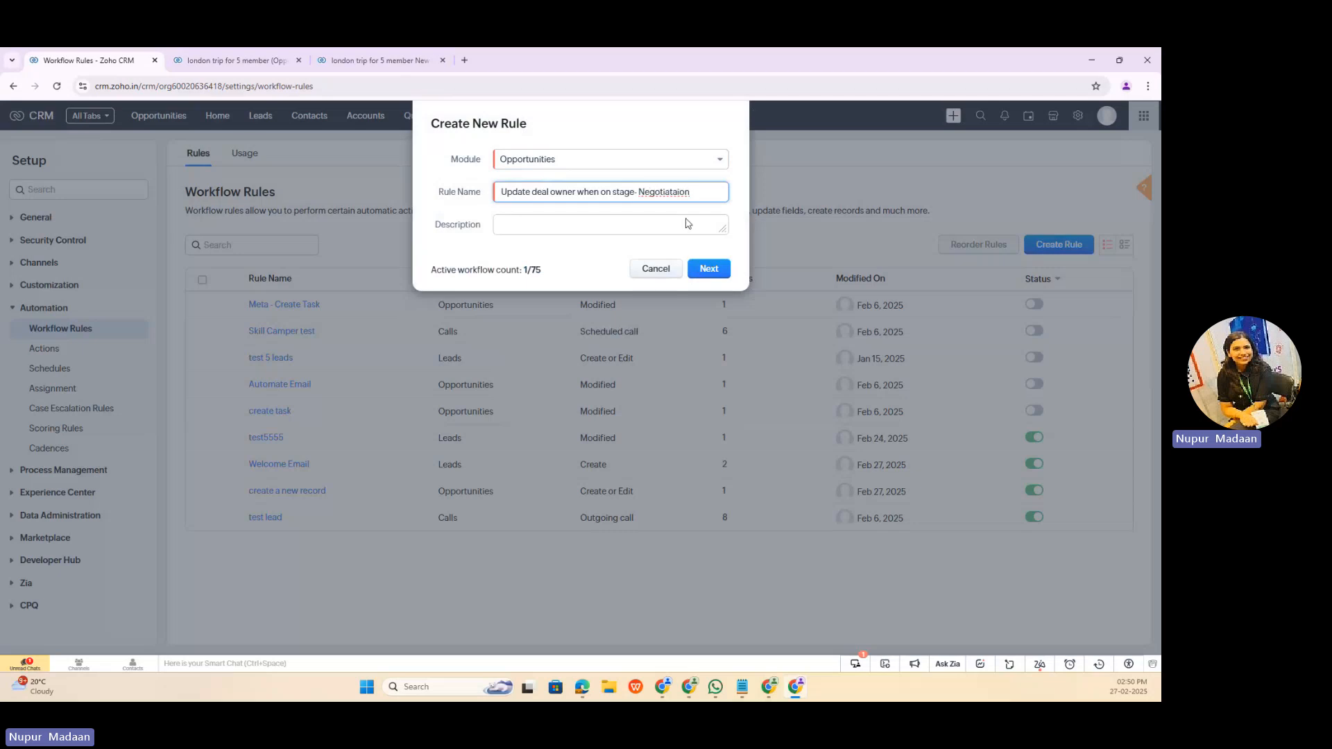
right_click(662, 191)
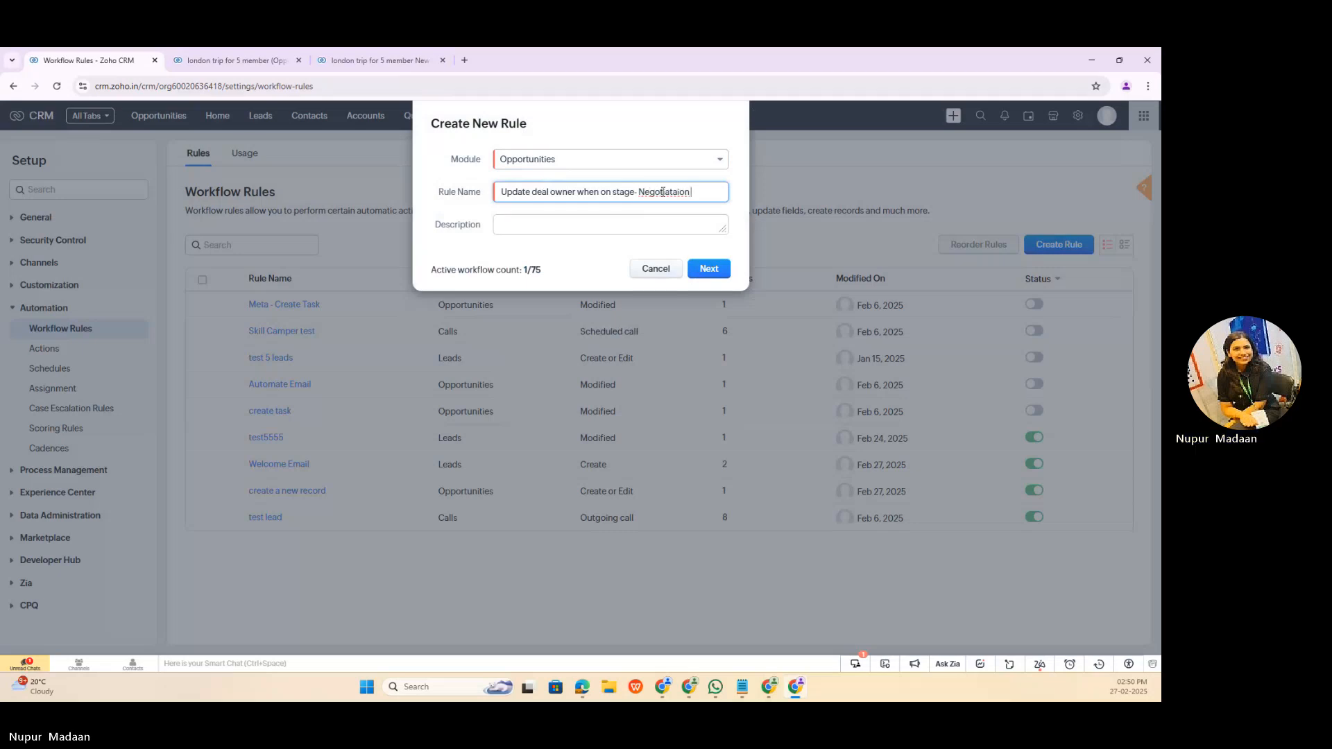
click(683, 203)
Step: Reuse the rule name as the new rule's description and proceed to the rule's setup
drag(694, 192, 472, 188)
key(ctrl+c)
click(532, 222)
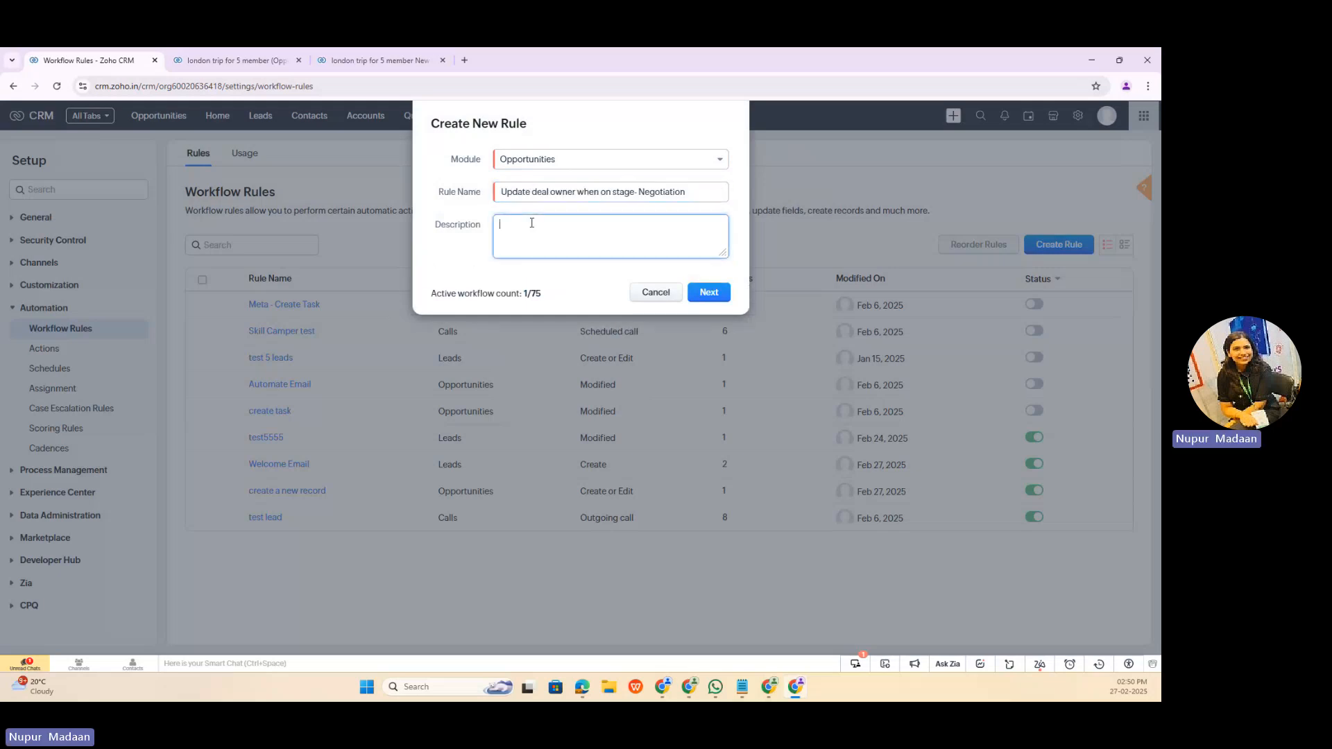
key(ctrl+v)
click(710, 292)
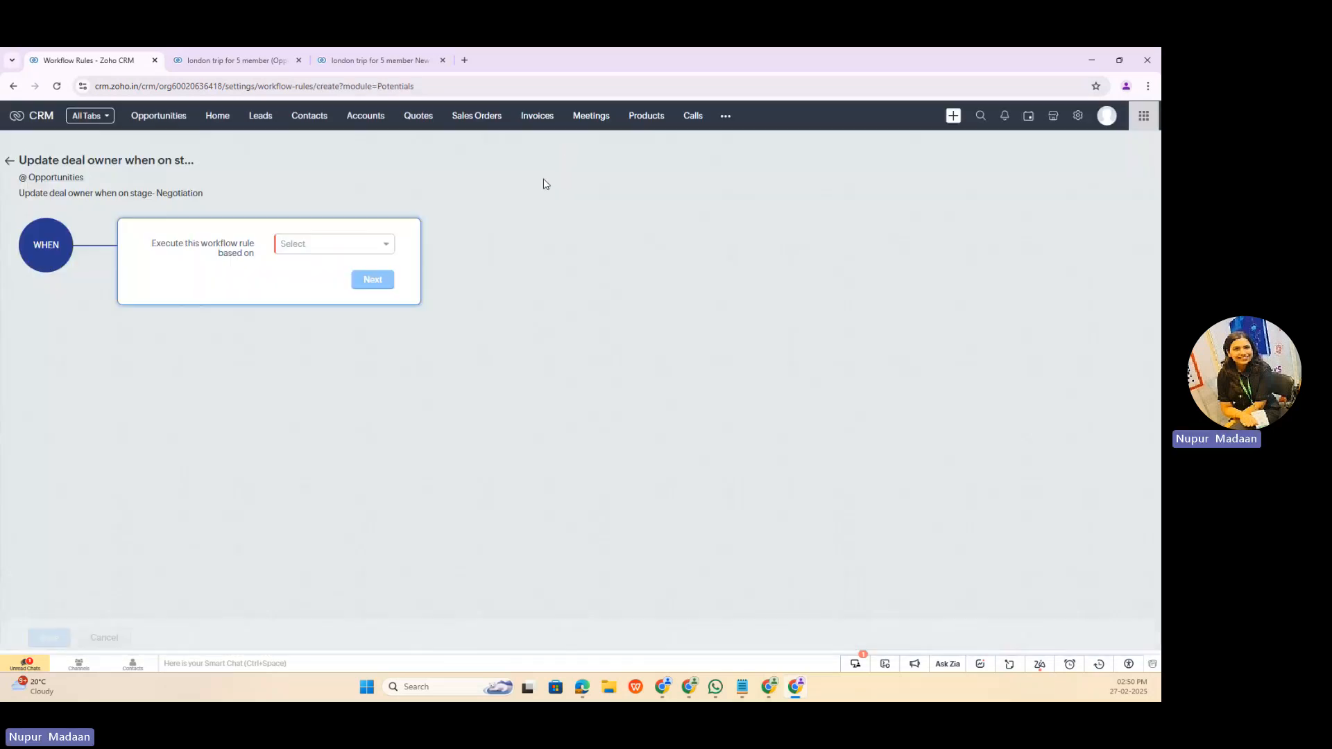
Step: Set the rule's trigger to the record action Edit and proceed to the condition
click(386, 251)
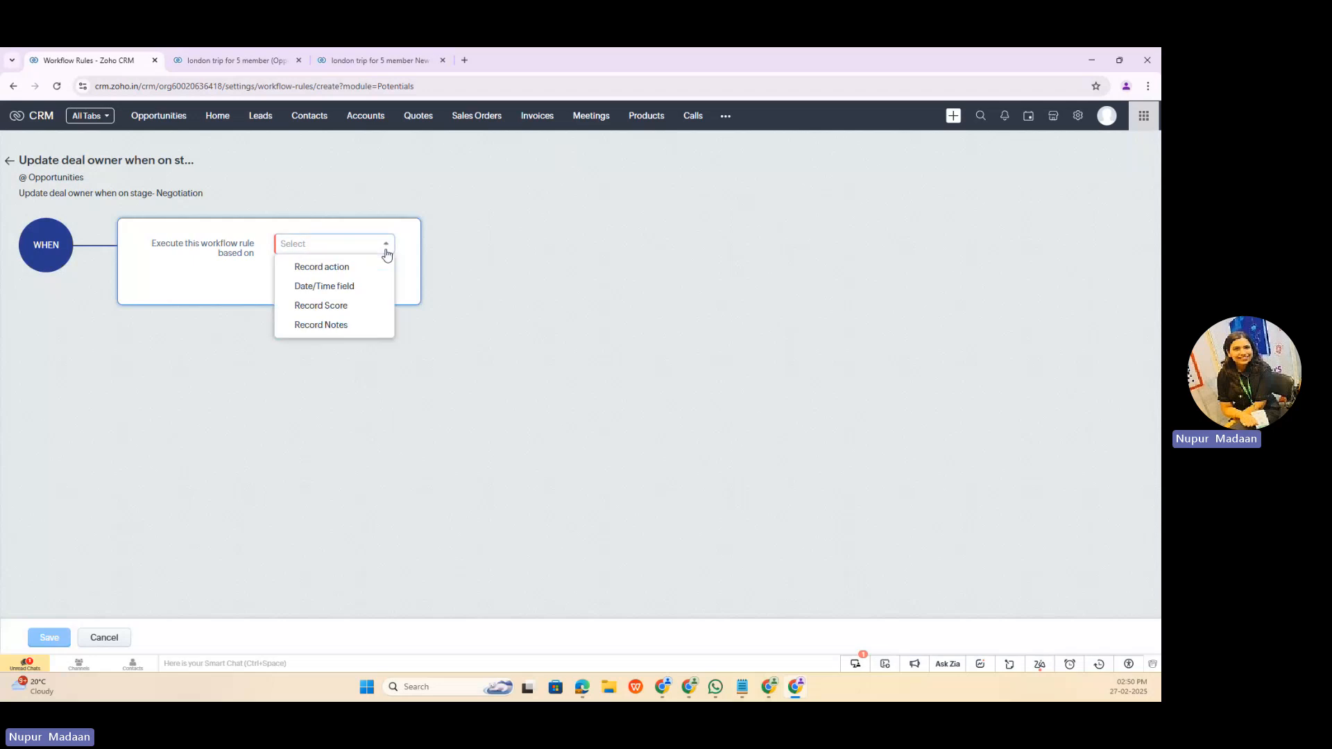
click(349, 271)
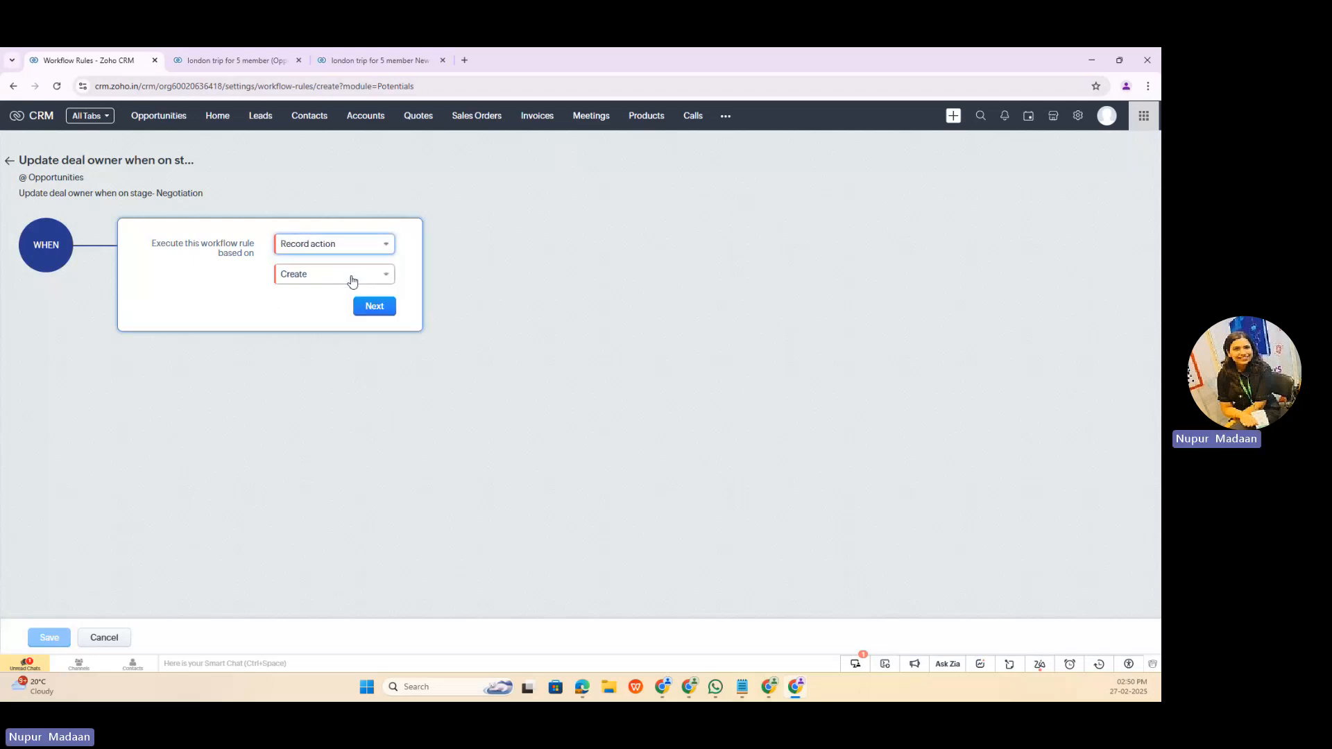
click(350, 278)
click(330, 318)
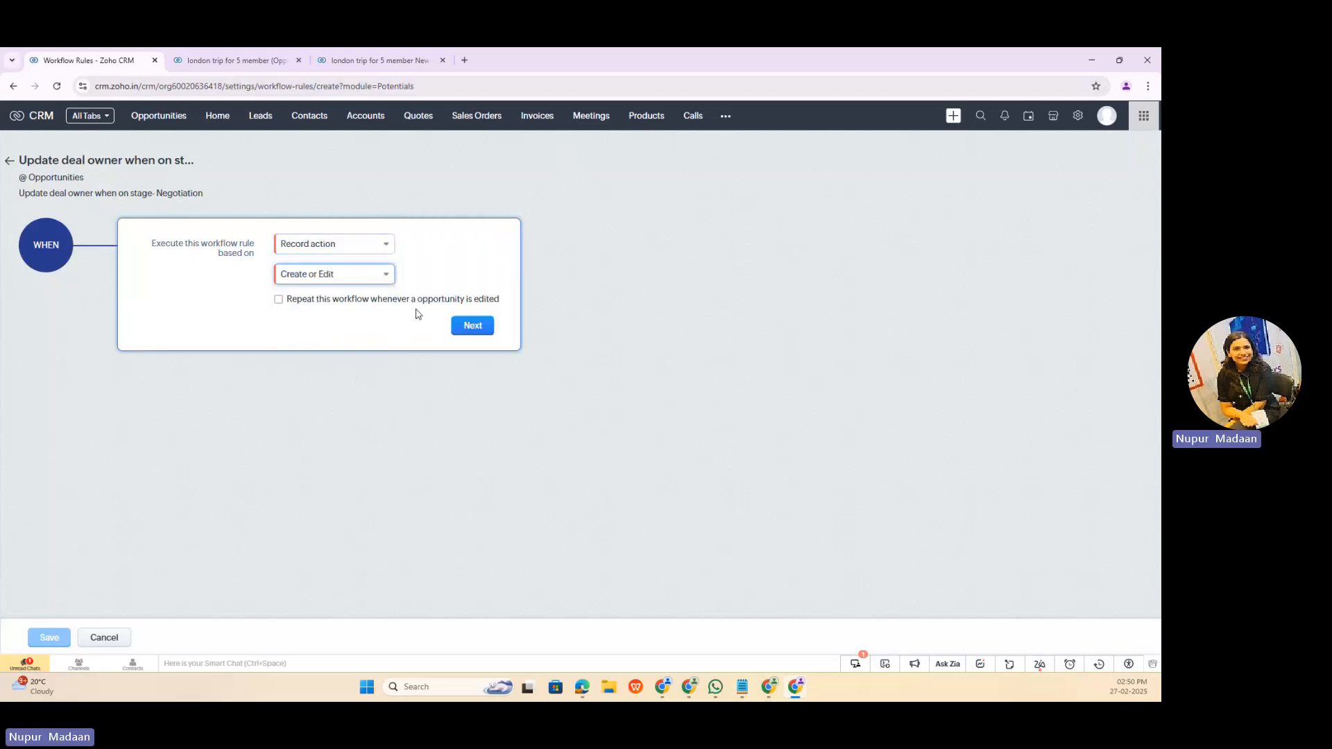
click(334, 273)
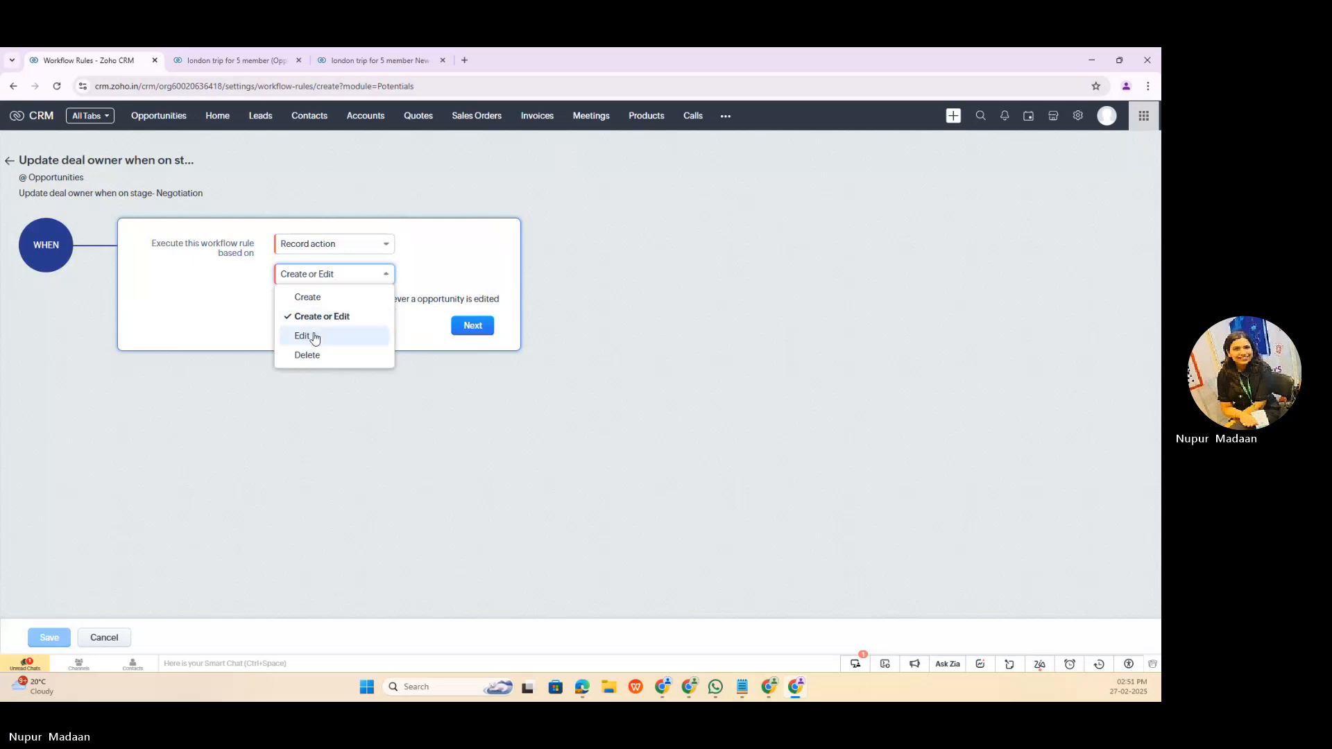
click(318, 336)
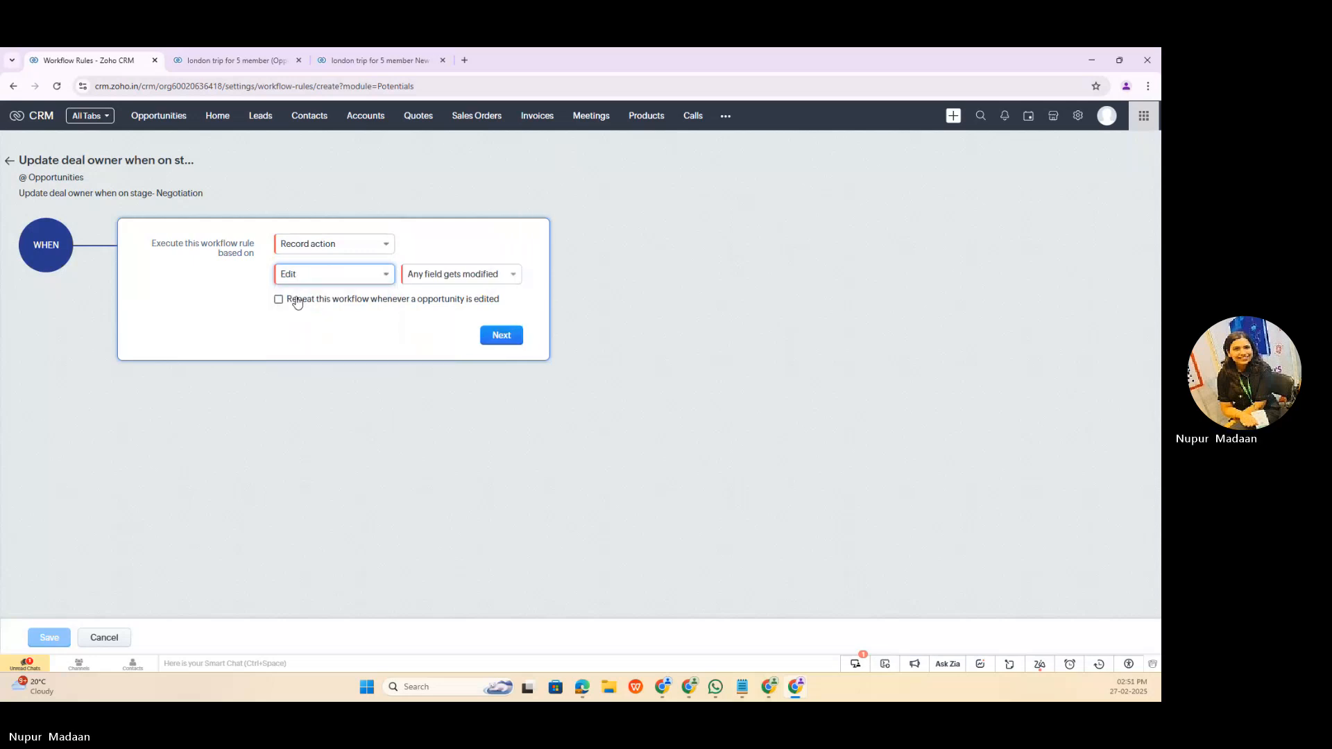
click(502, 336)
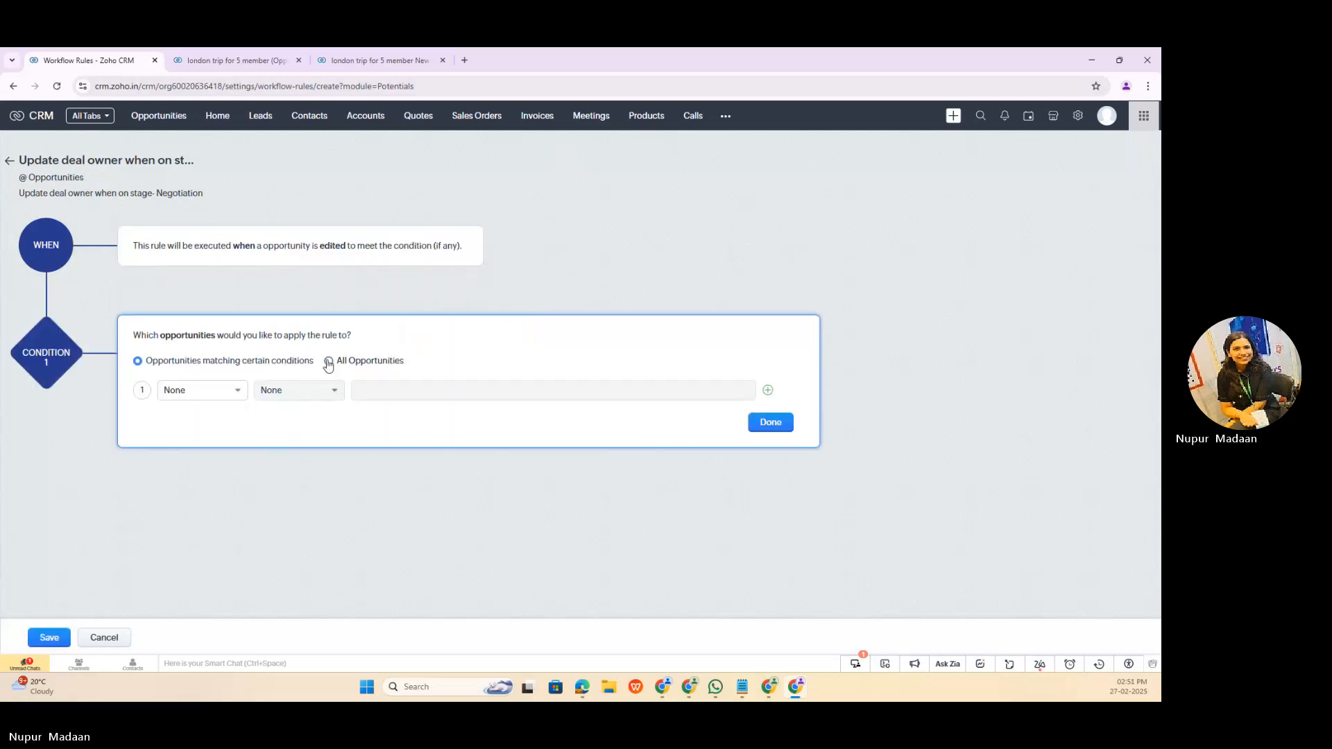
Step: Change the rule's trigger to run when a specific field is modified, with Stage as the field
click(475, 240)
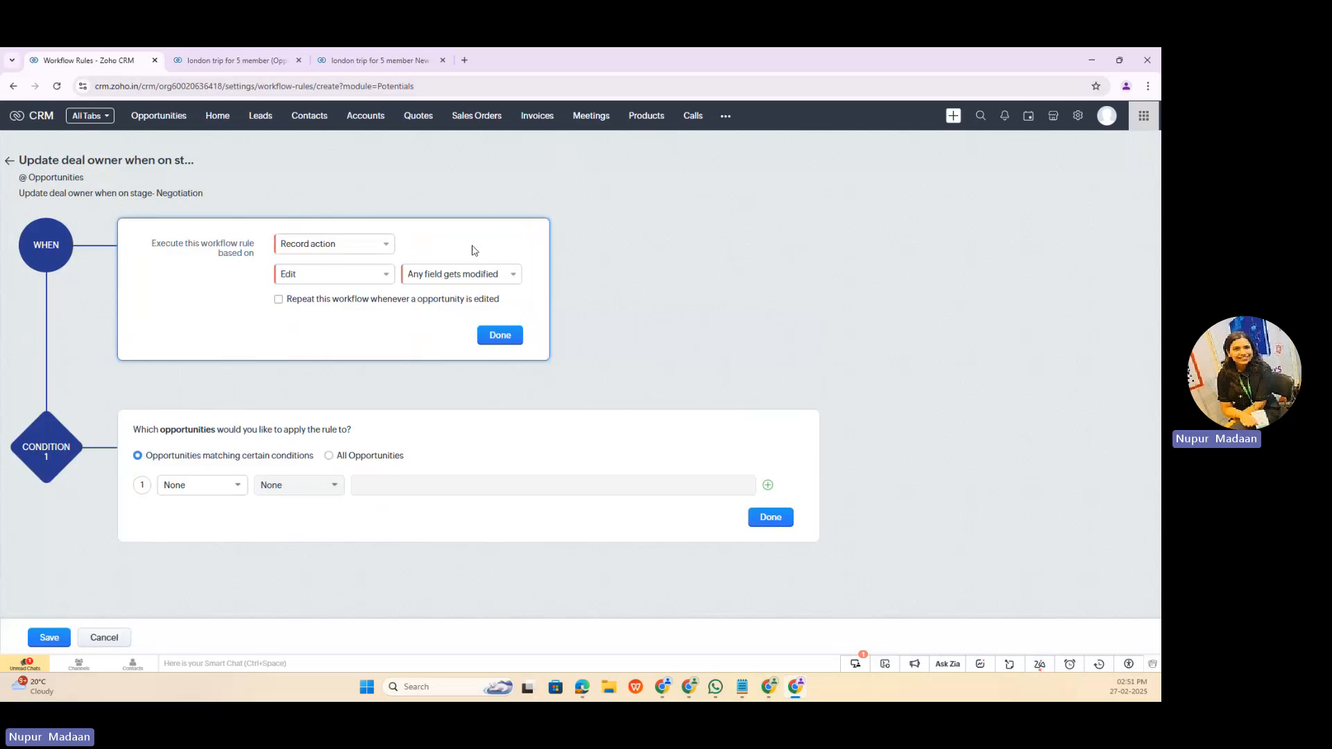
click(477, 275)
click(482, 315)
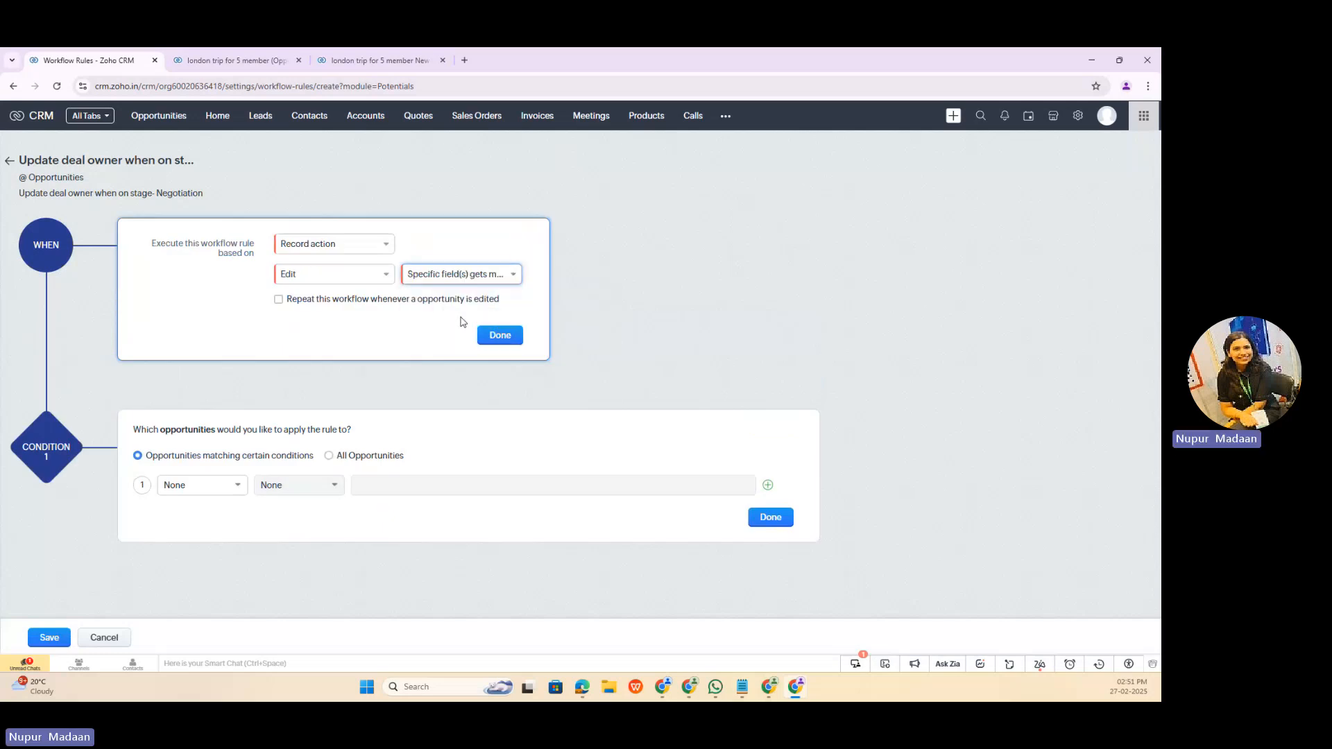
click(290, 343)
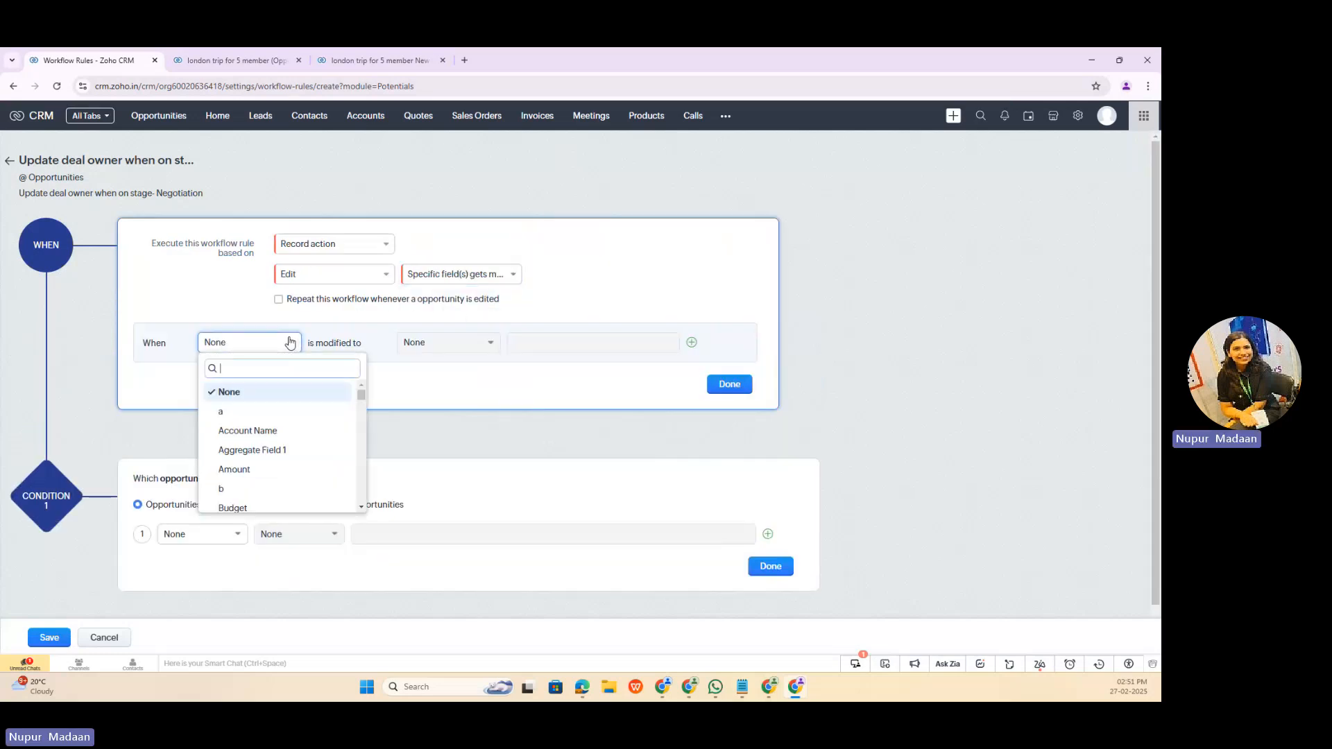
text(stag)
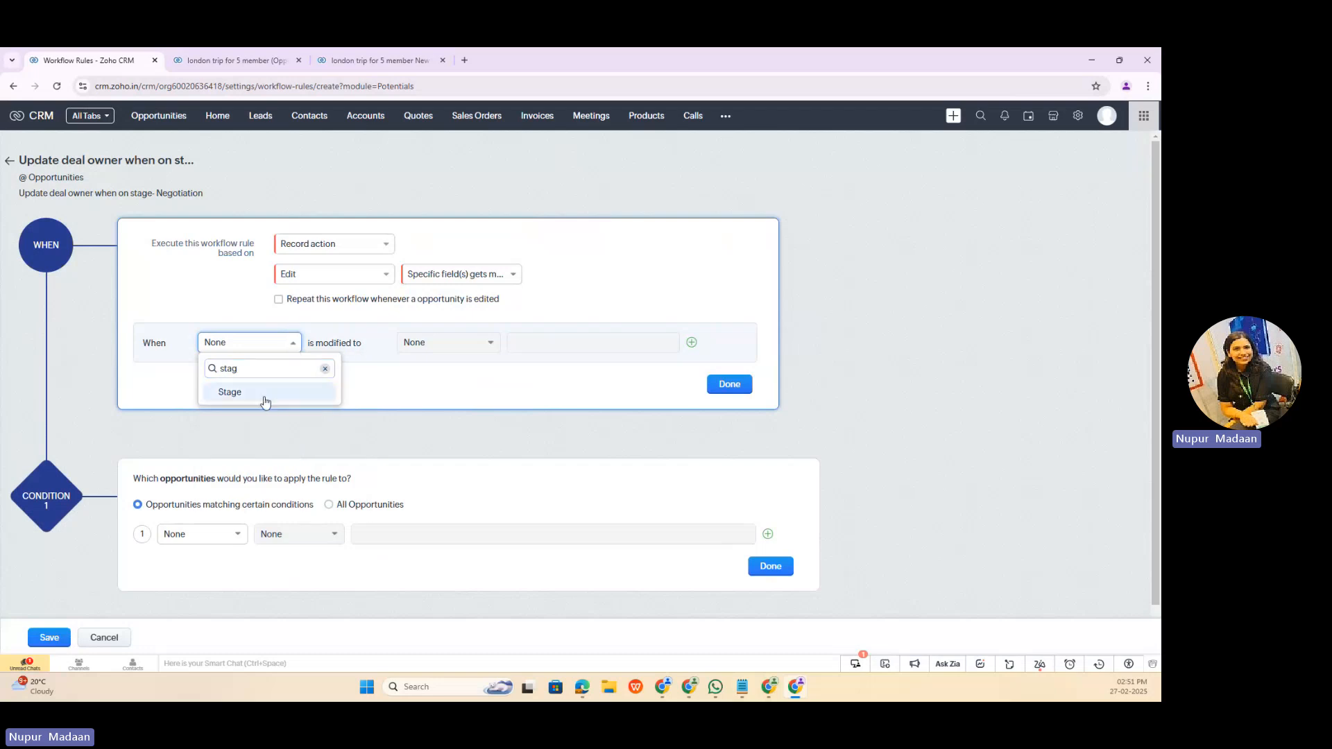
click(313, 277)
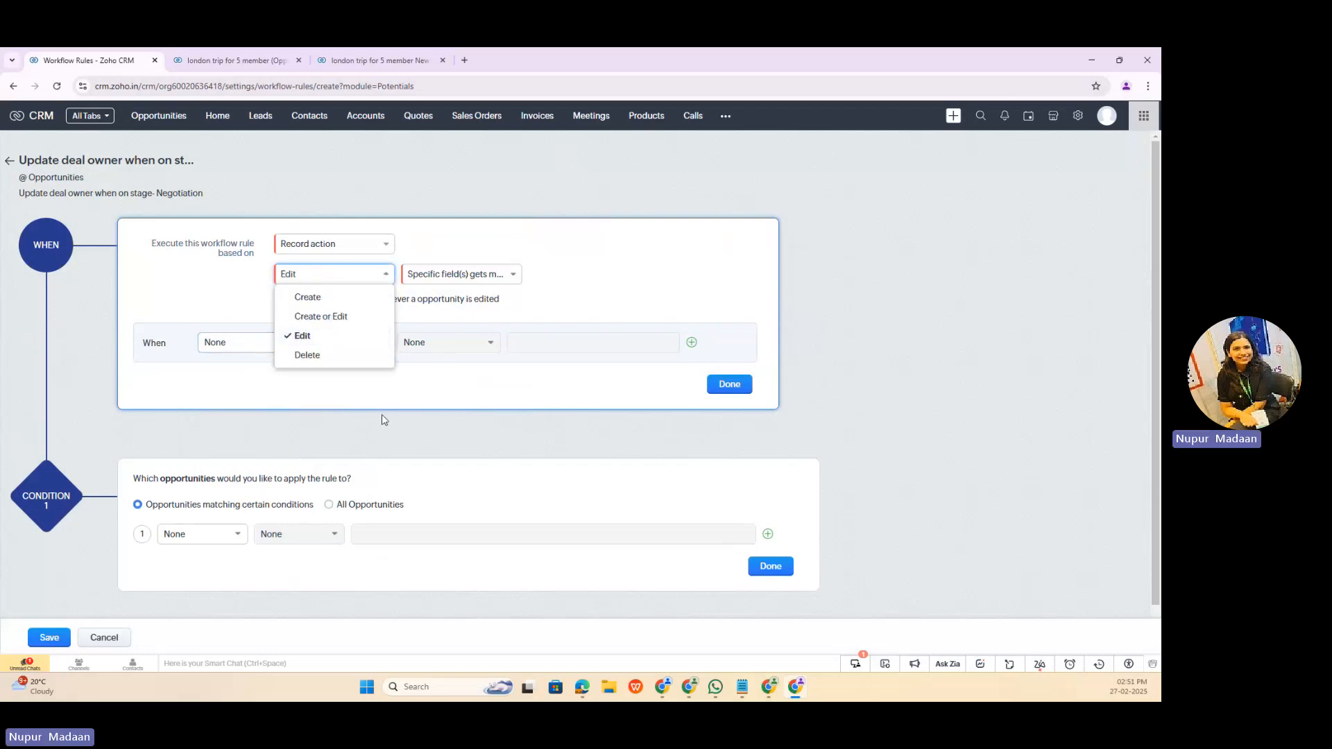
click(250, 338)
click(248, 342)
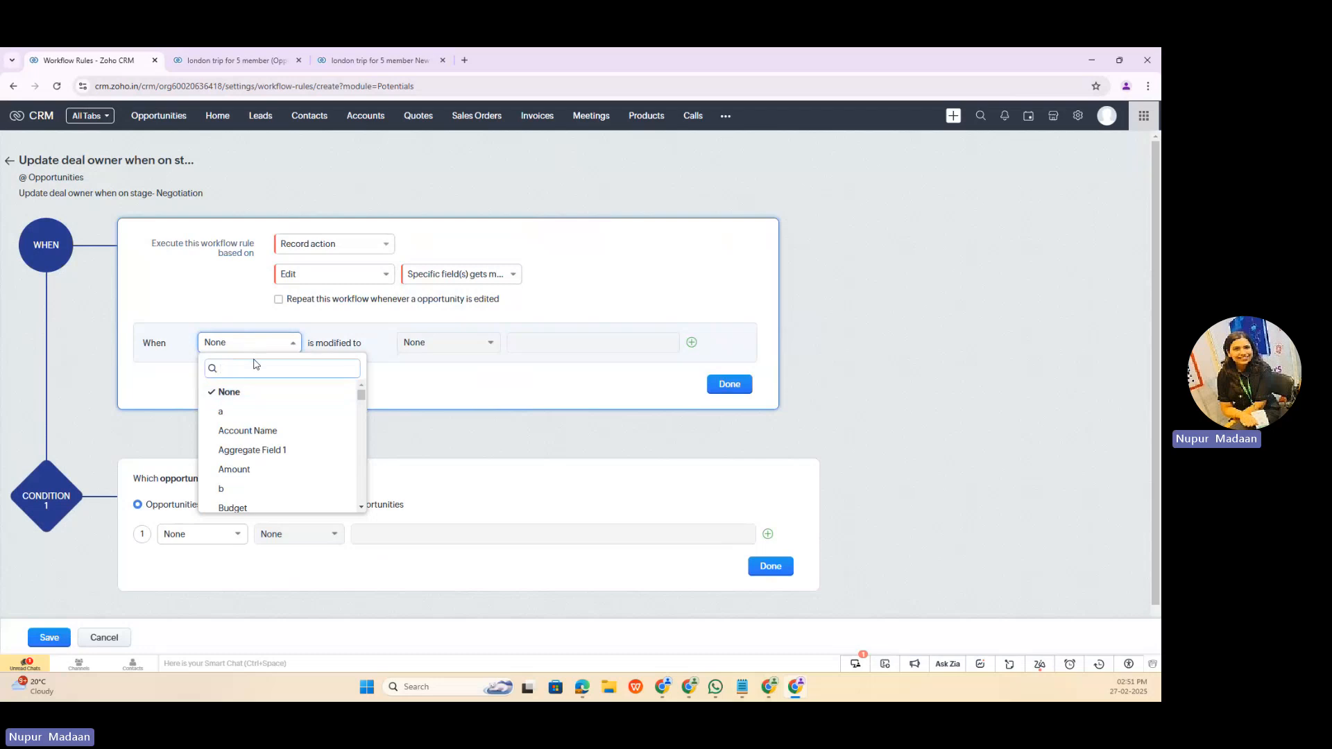
text(stage)
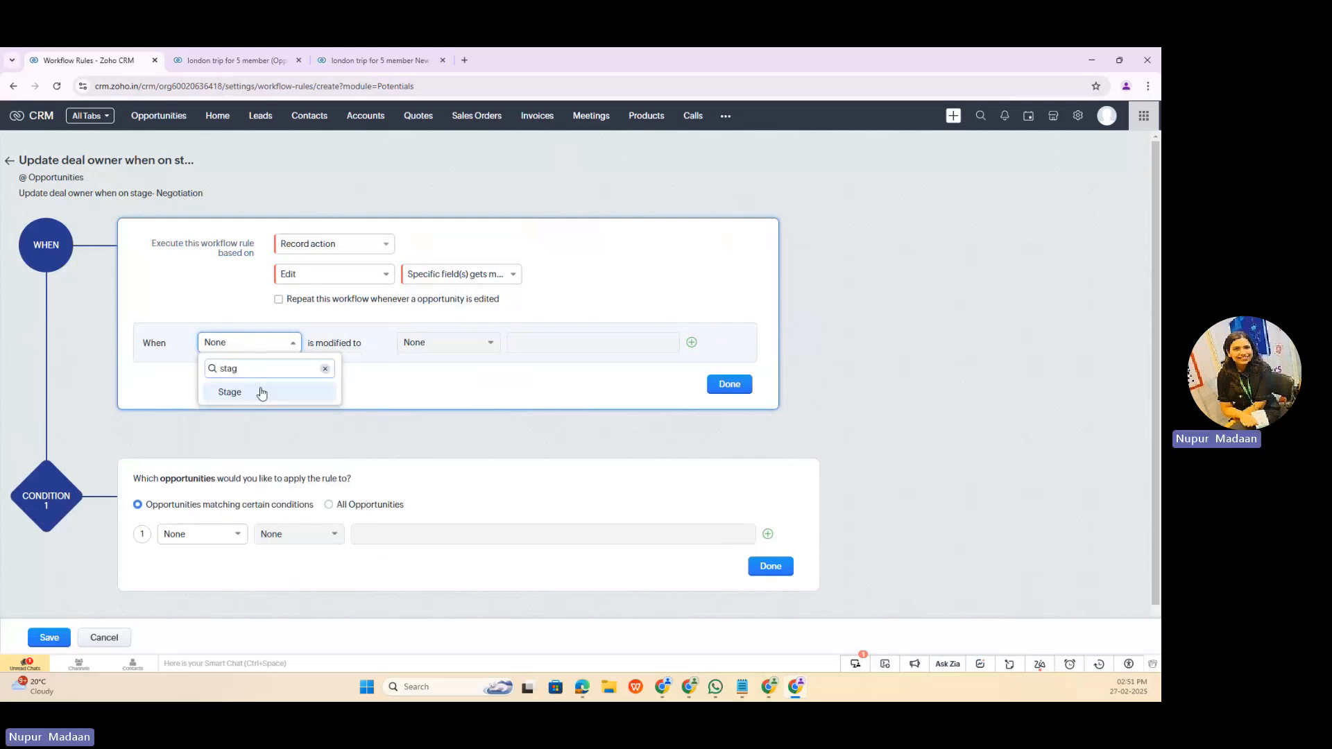
click(259, 386)
Step: Review the "is modified to" options for Stage, keep any value, and finish the trigger
click(439, 348)
scroll(472, 461, down, 2)
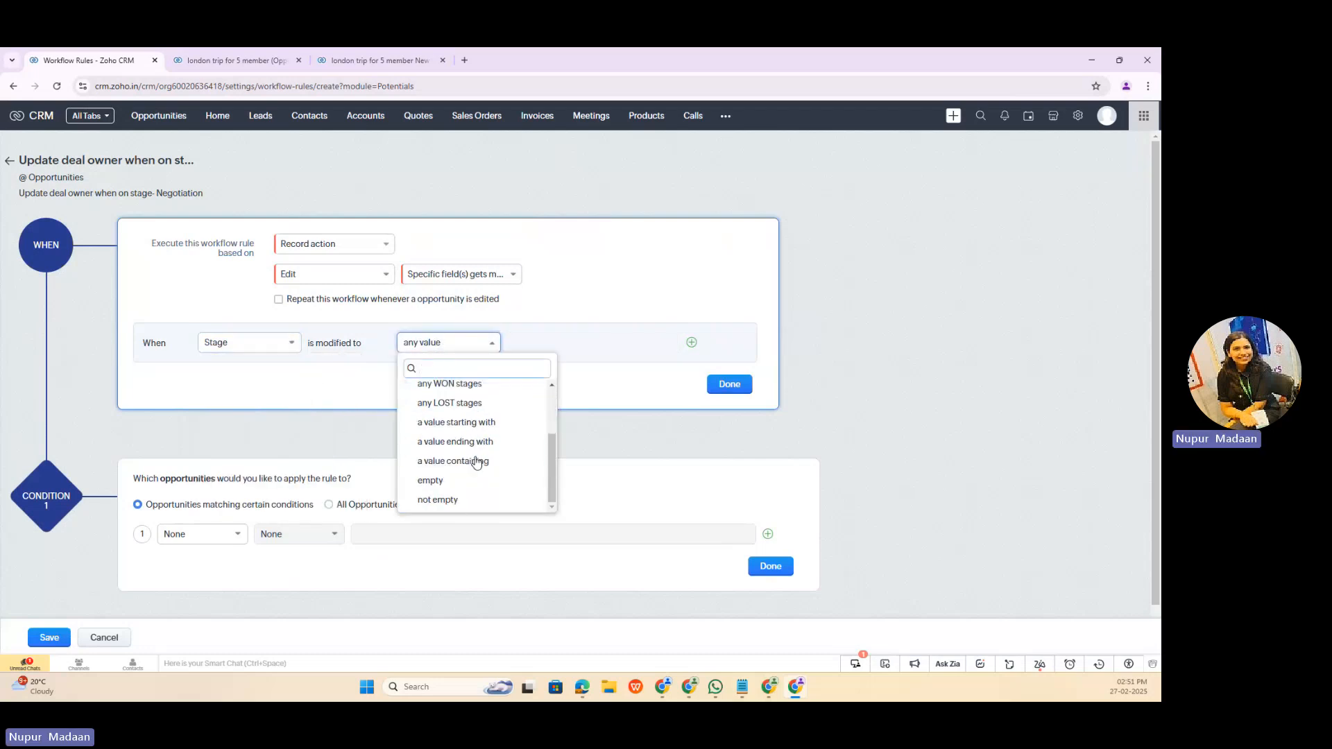
text(neg)
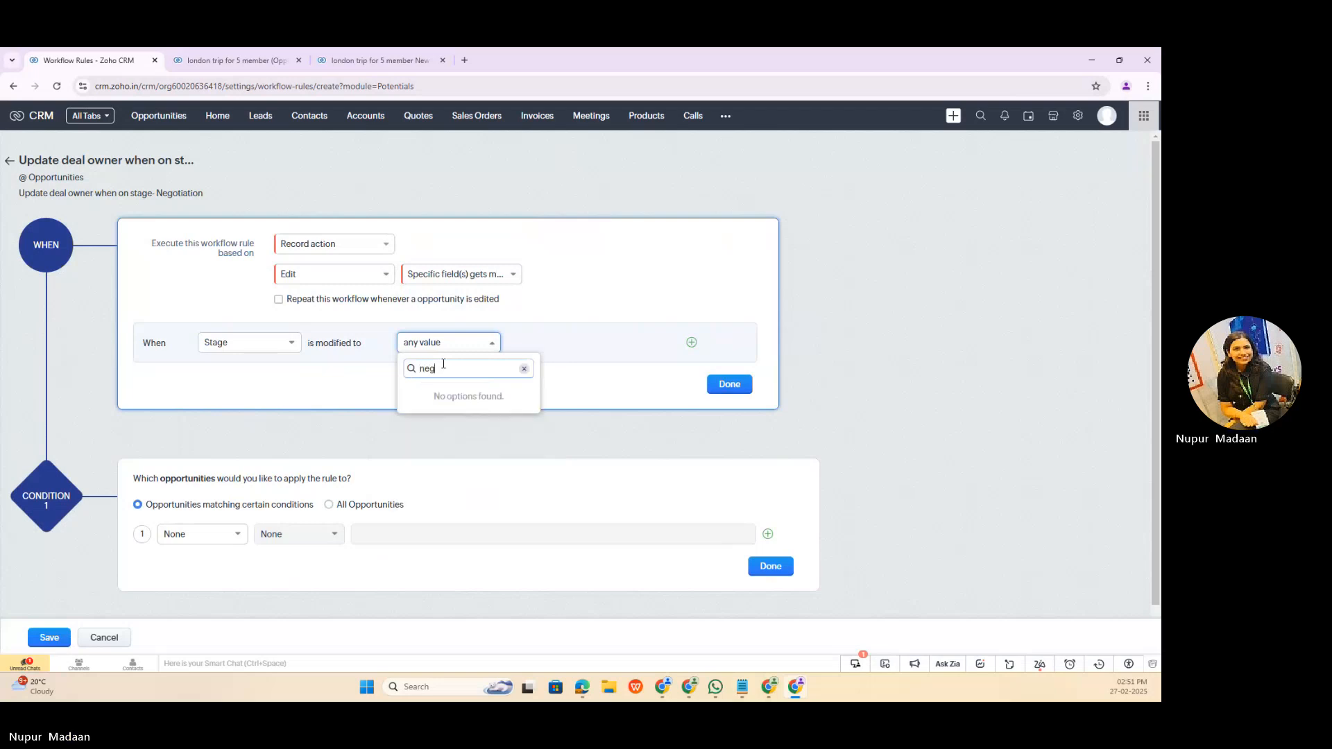
click(524, 369)
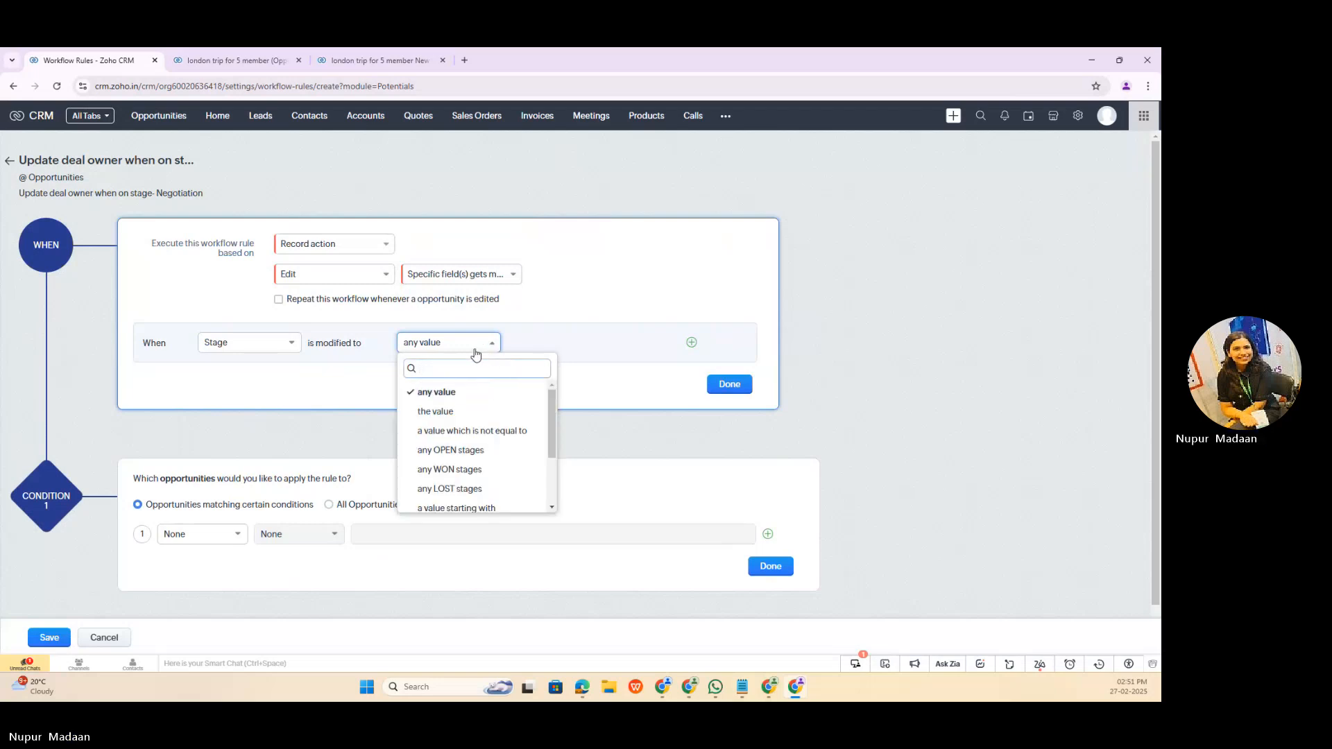
click(366, 355)
click(458, 352)
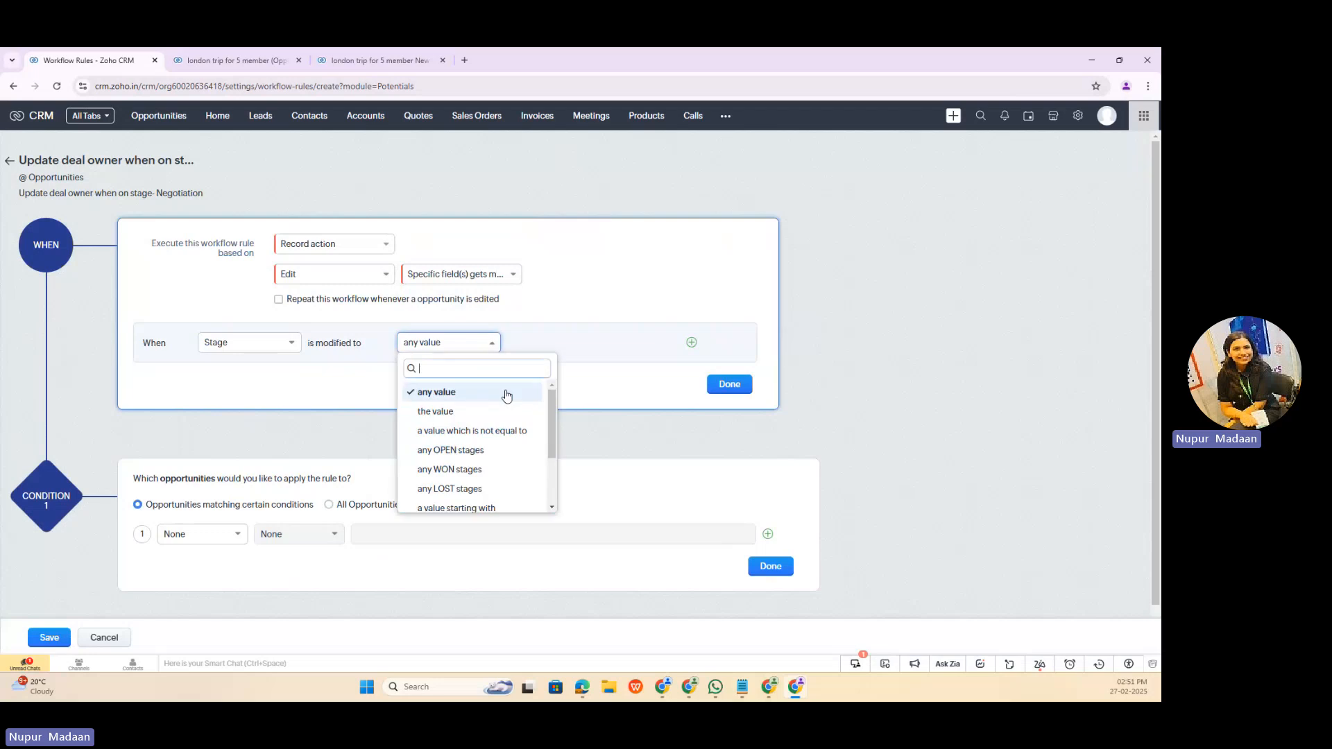
drag(547, 412, 555, 449)
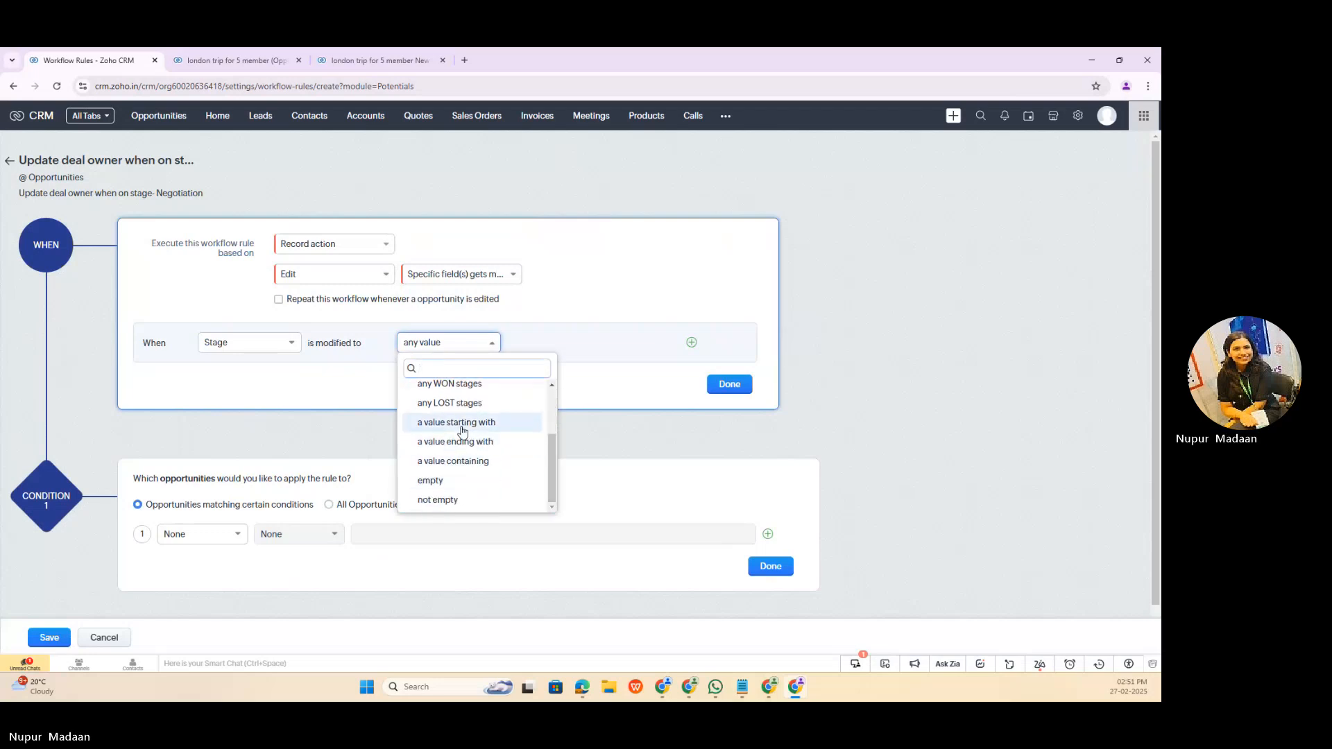
scroll(463, 430, up, 3)
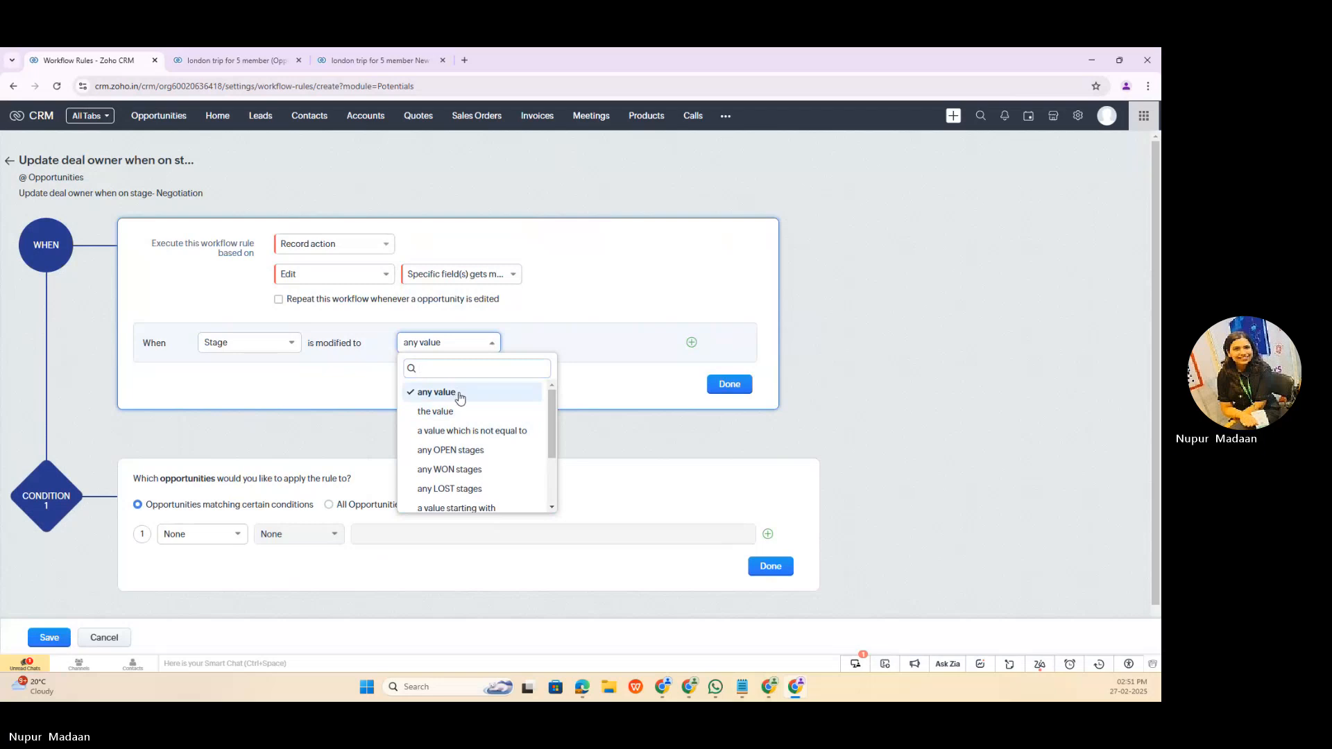
click(460, 396)
click(727, 386)
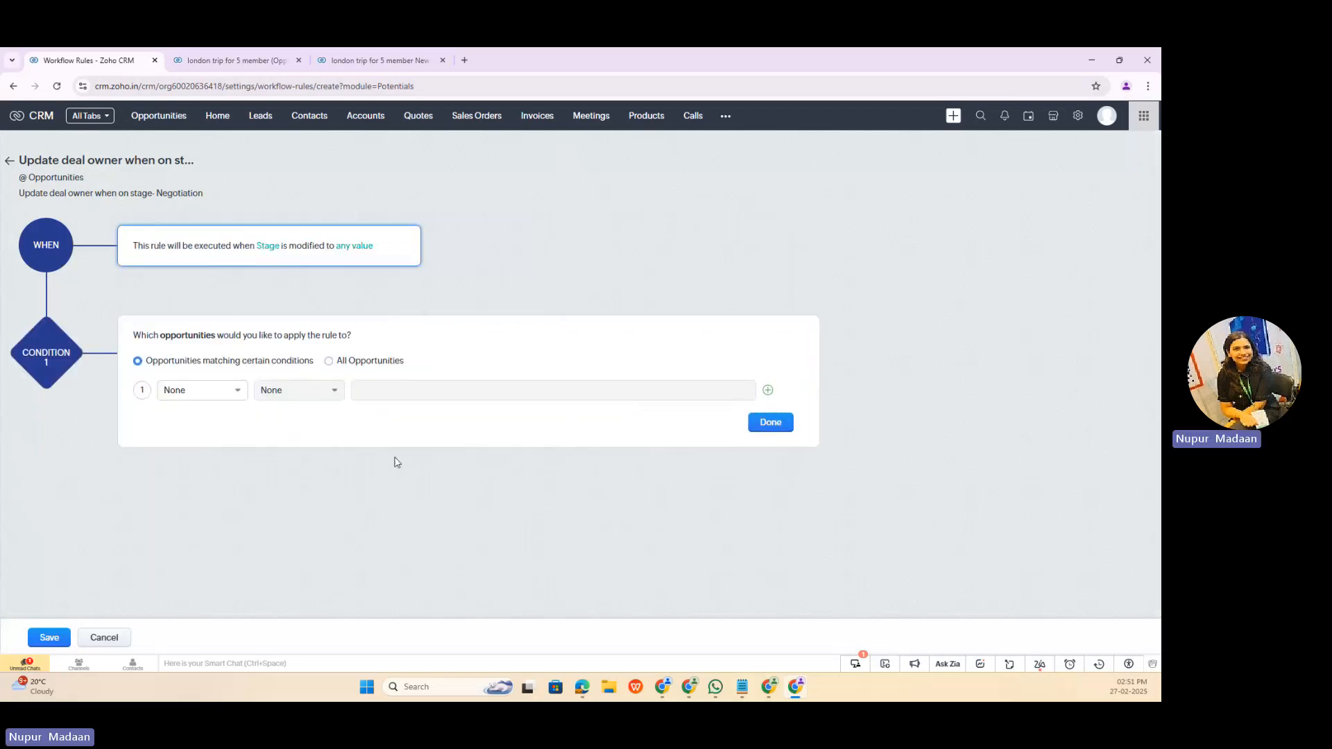
Step: Set the rule's first condition to the Stage field with the operator "is"
click(232, 395)
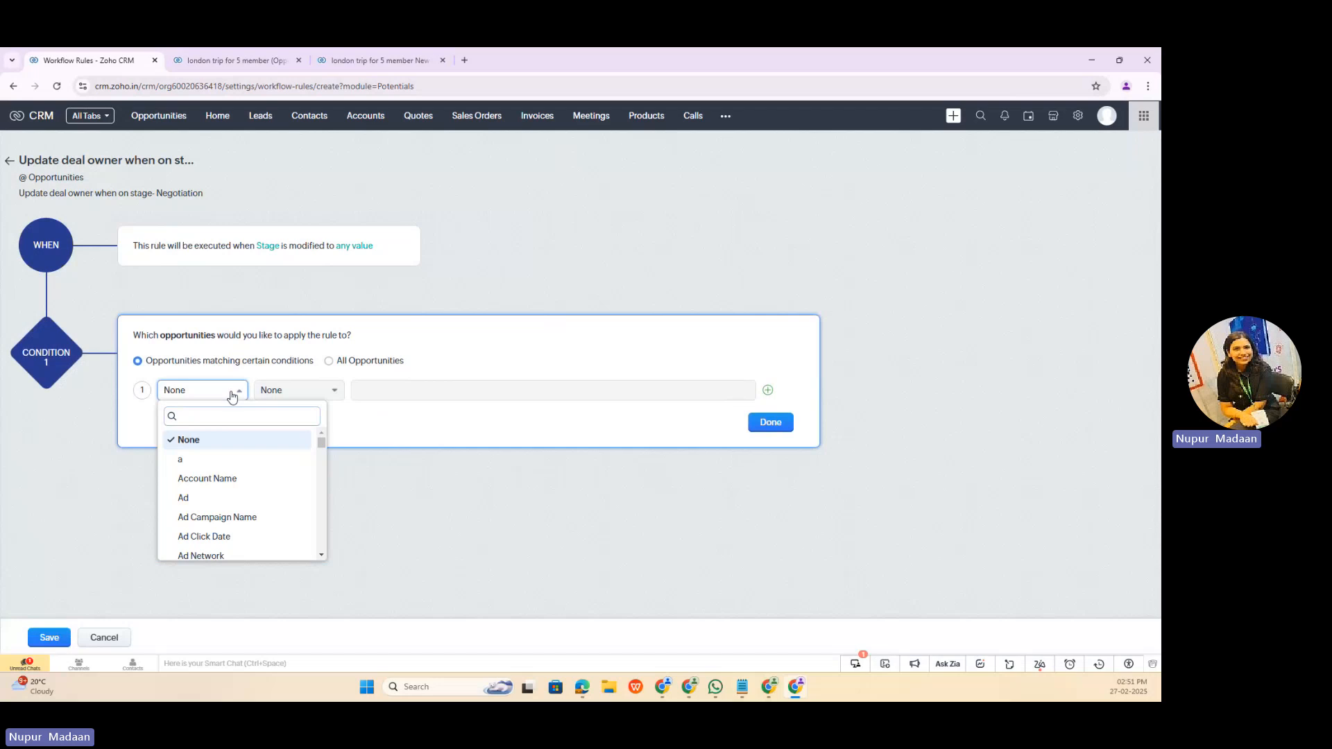
text(stag)
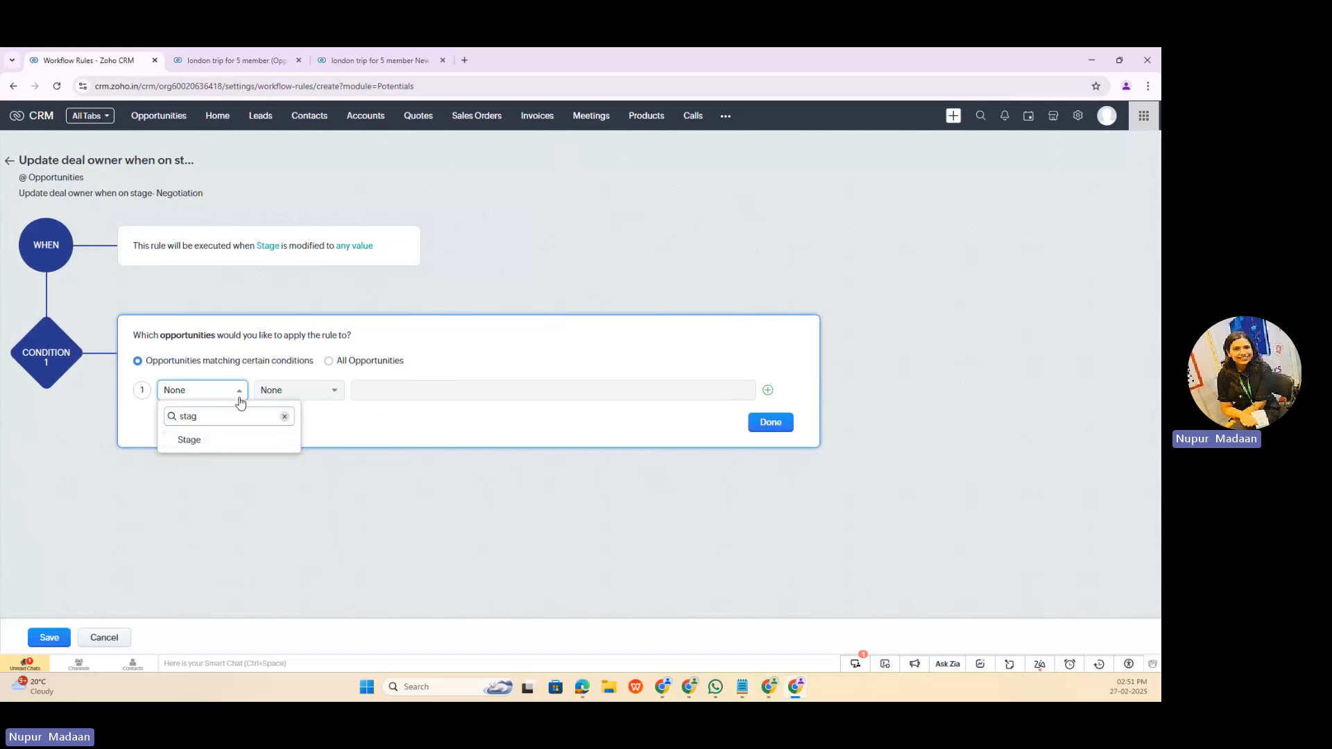
click(242, 442)
click(291, 393)
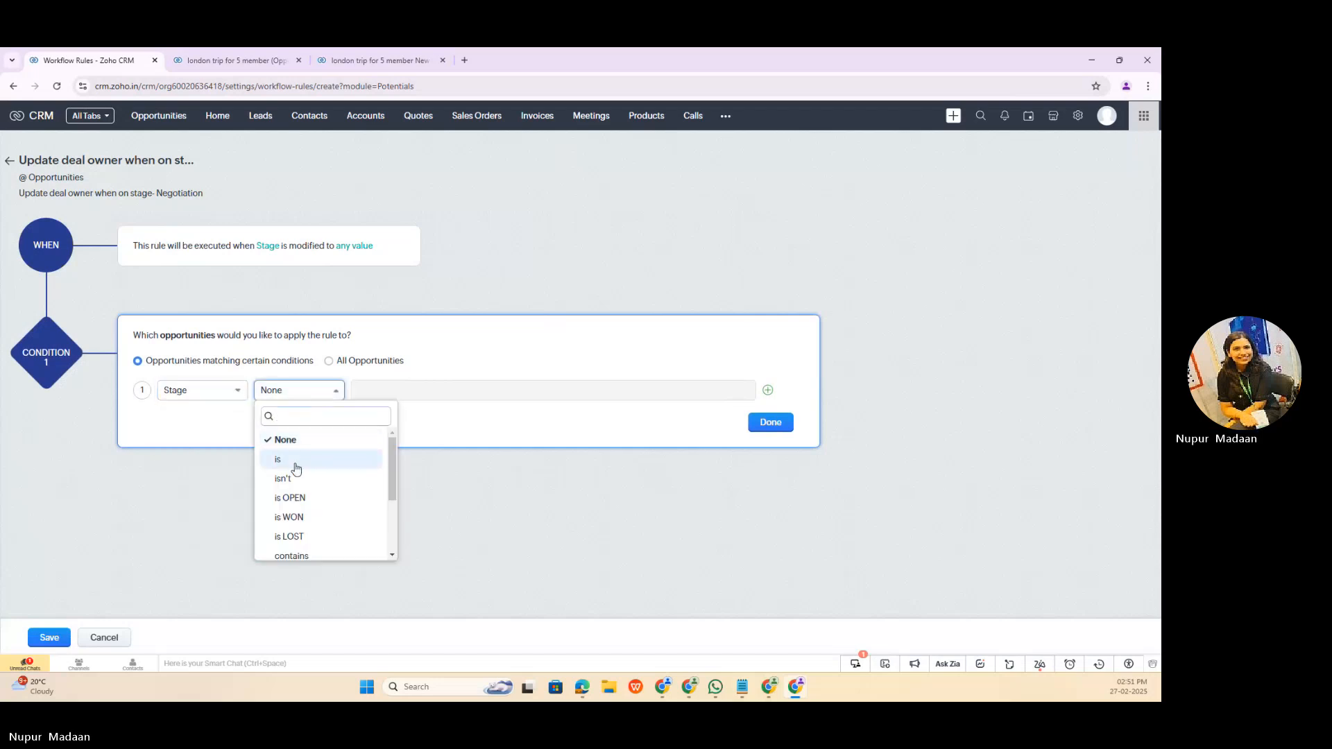
click(296, 460)
Step: Change the rule's trigger to the record action Create or Edit and finish the trigger
click(410, 239)
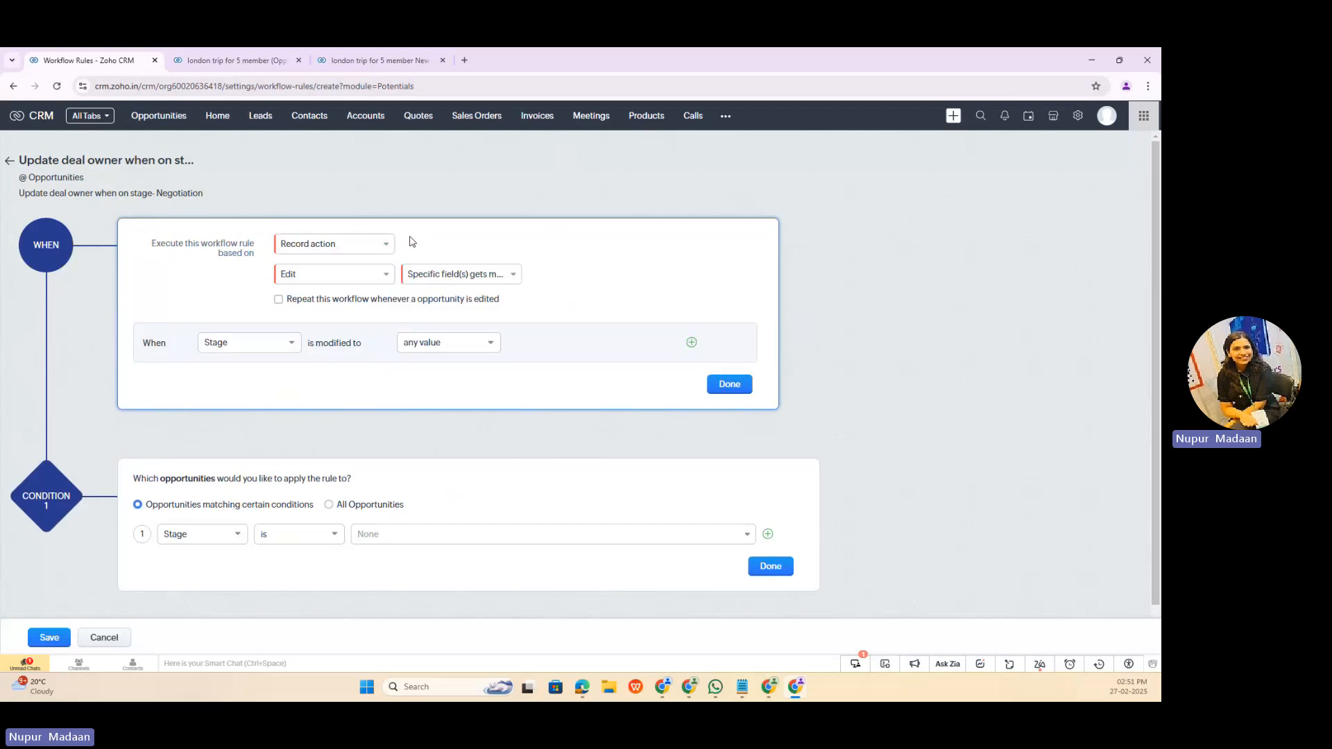
click(316, 274)
click(319, 319)
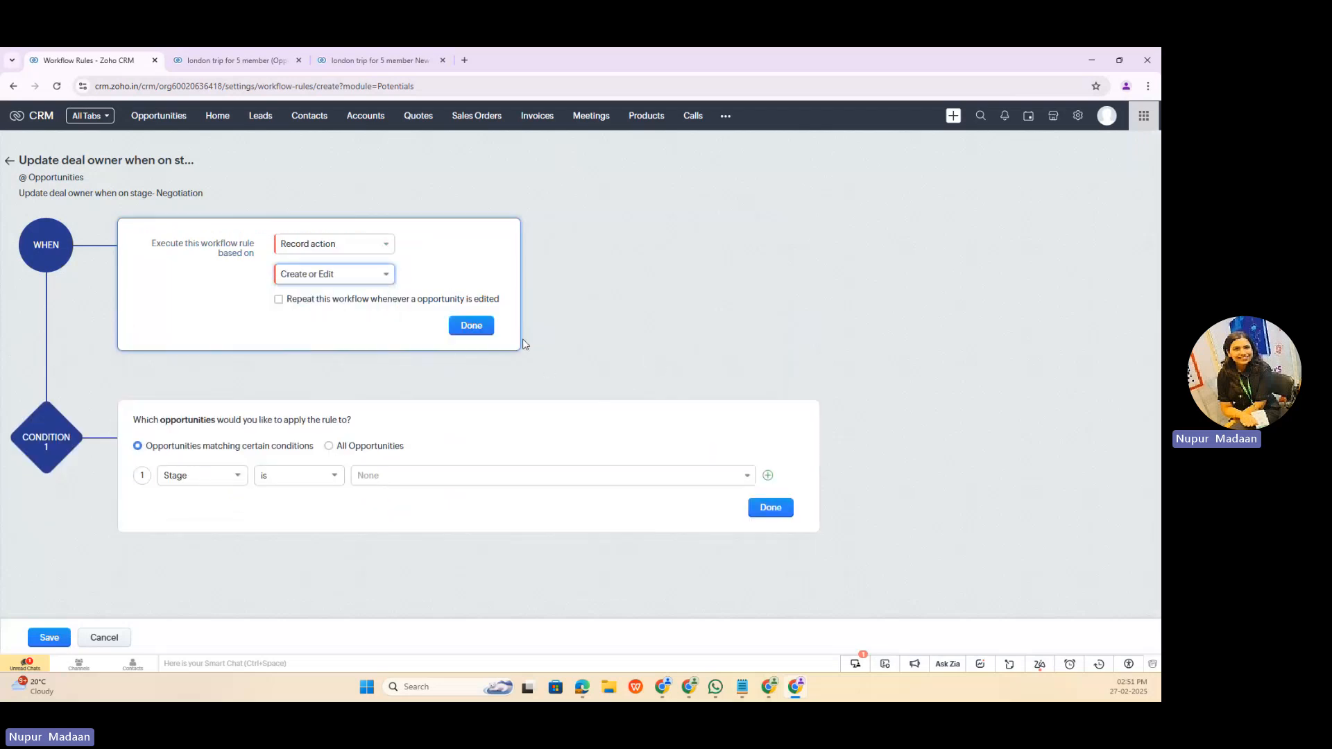
click(466, 328)
Step: Set the Stage condition's value to Negotiation and finish the condition
click(405, 404)
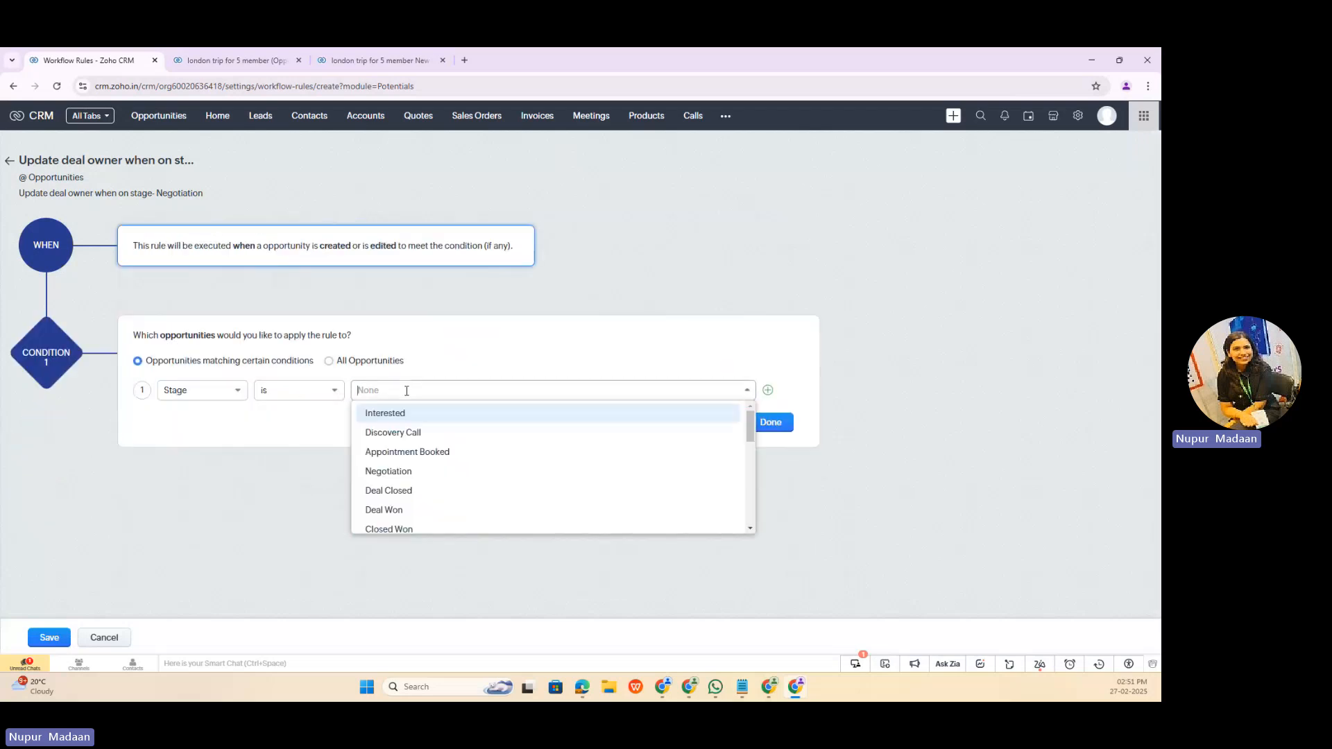
click(428, 470)
click(774, 423)
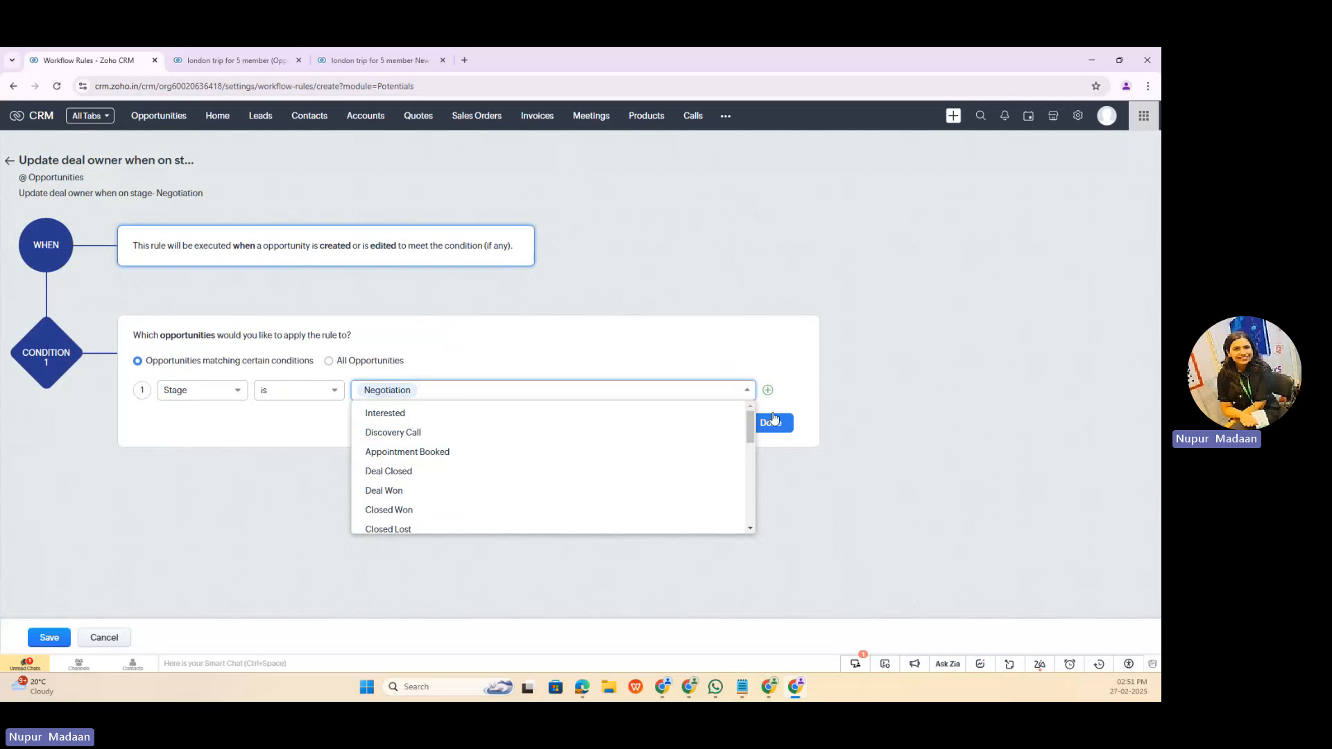
Step: Add an instant Assign Owner action that gives opportunities to the chosen sales user, and save the workflow rule
click(191, 483)
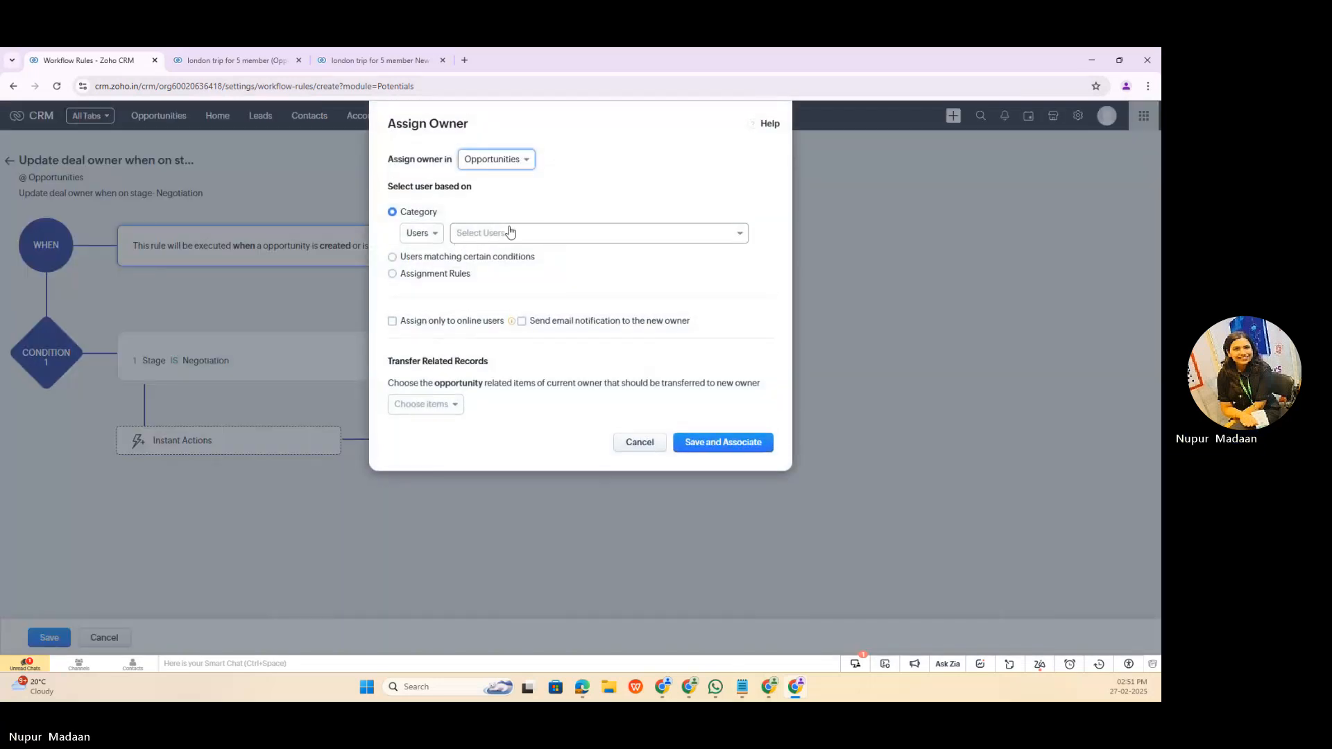
click(510, 232)
click(528, 282)
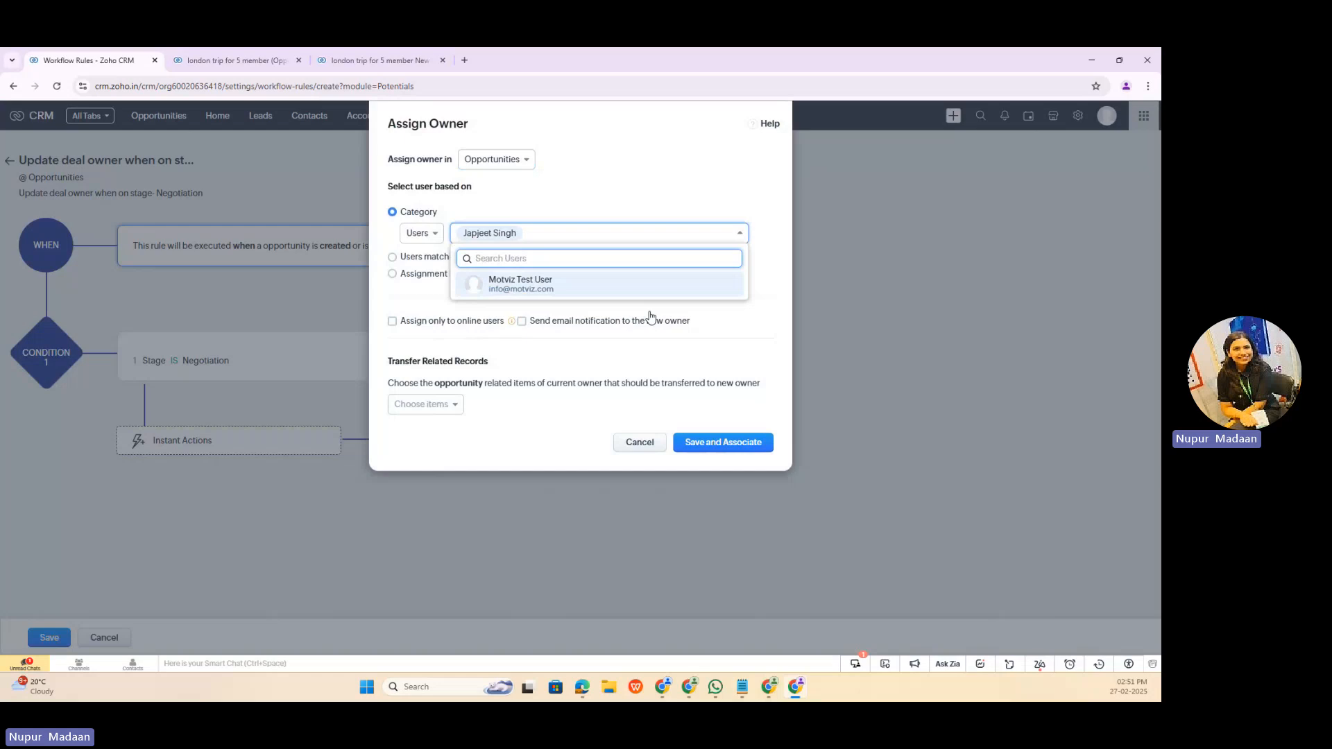
click(715, 445)
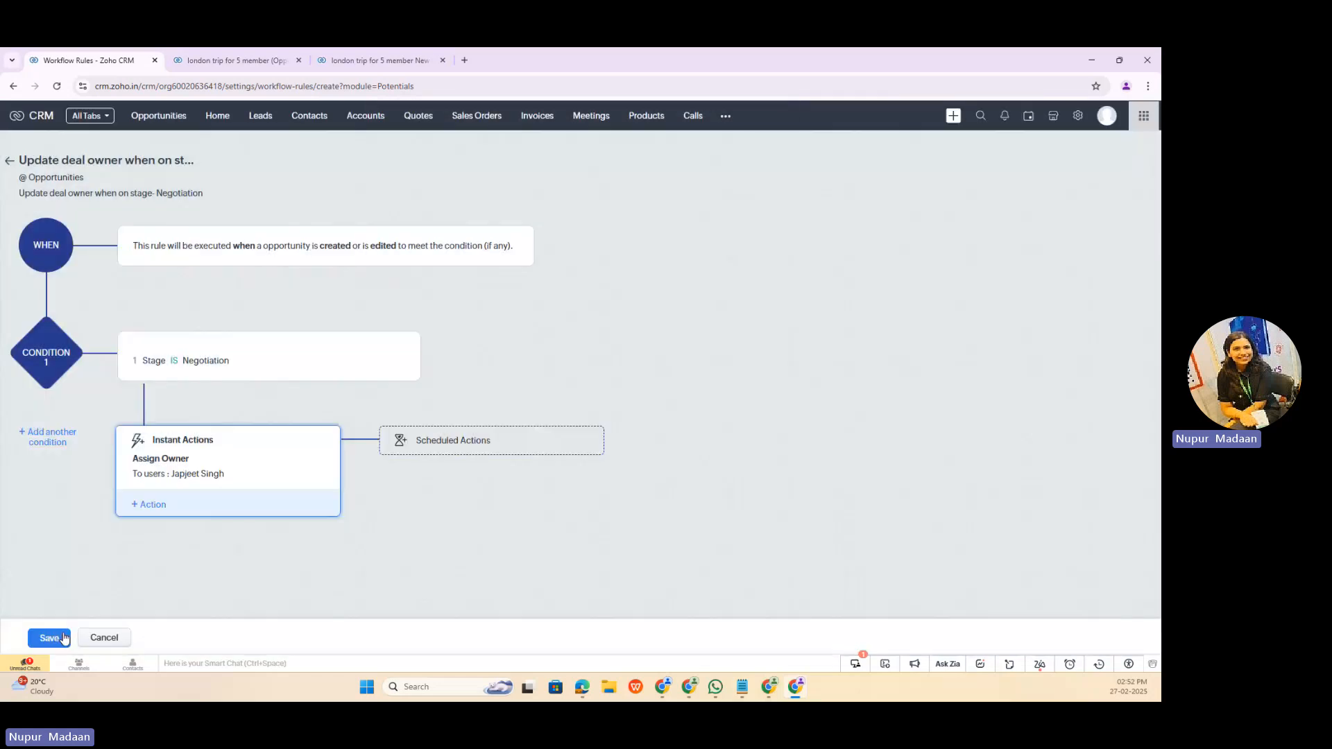
click(62, 638)
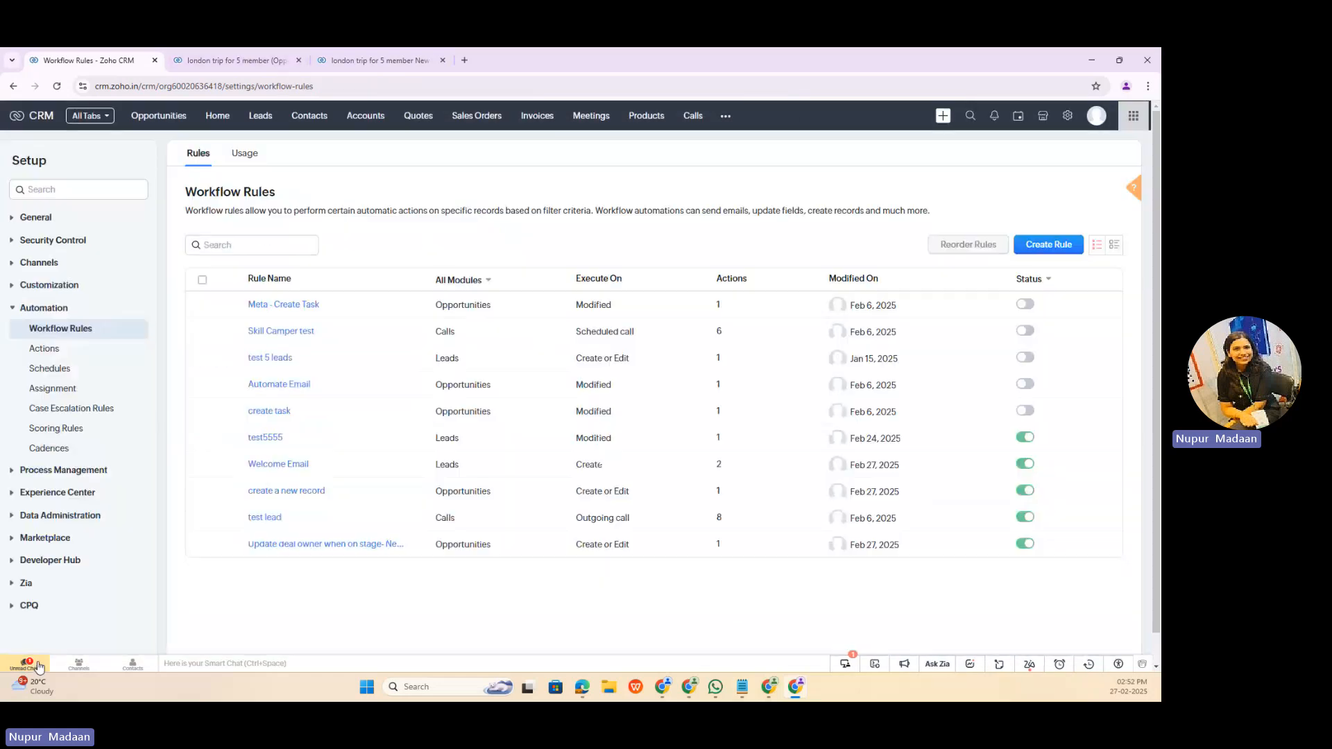
click(232, 61)
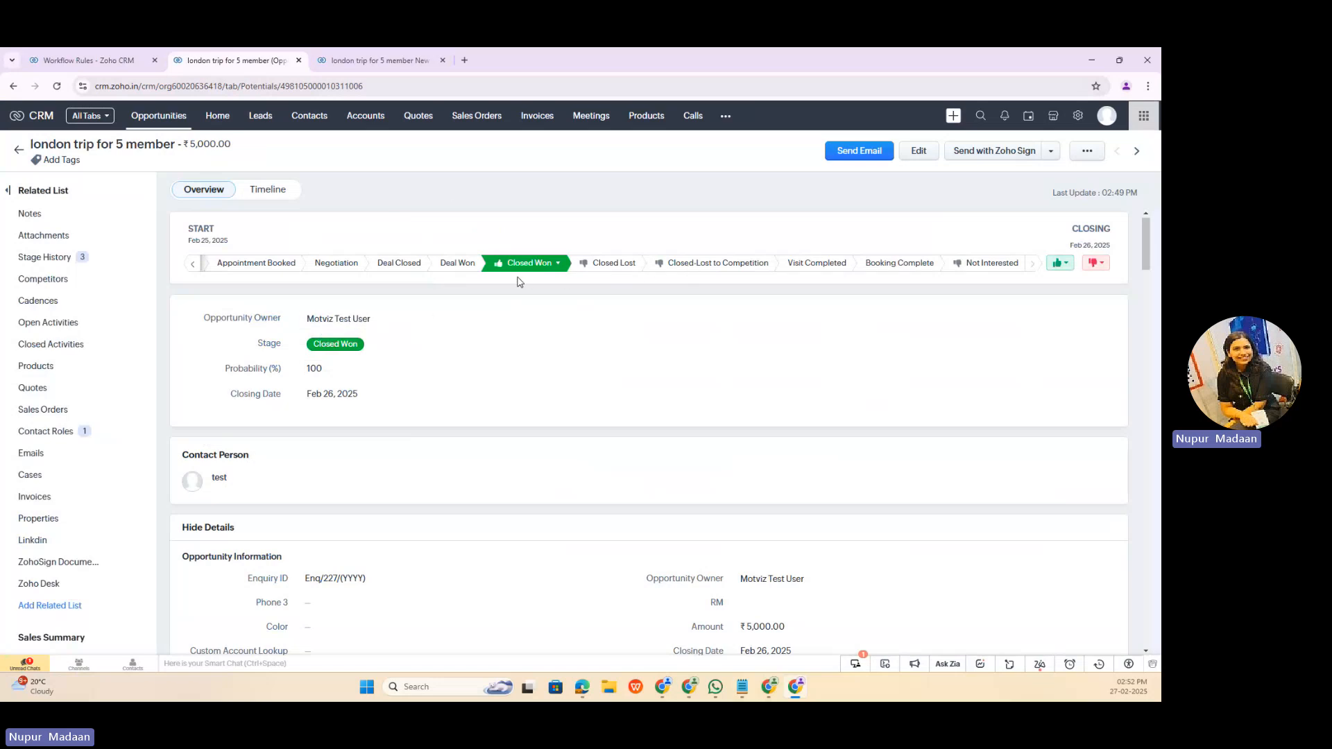
click(367, 61)
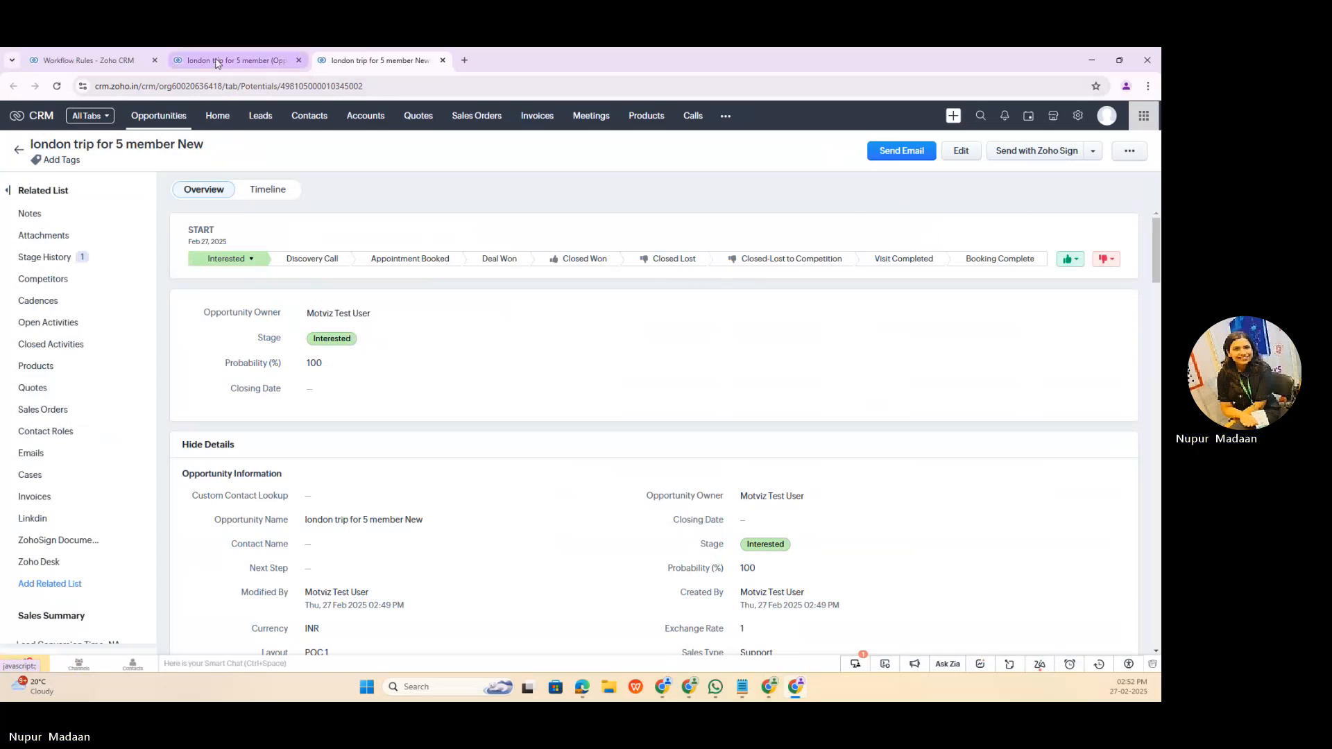
click(965, 152)
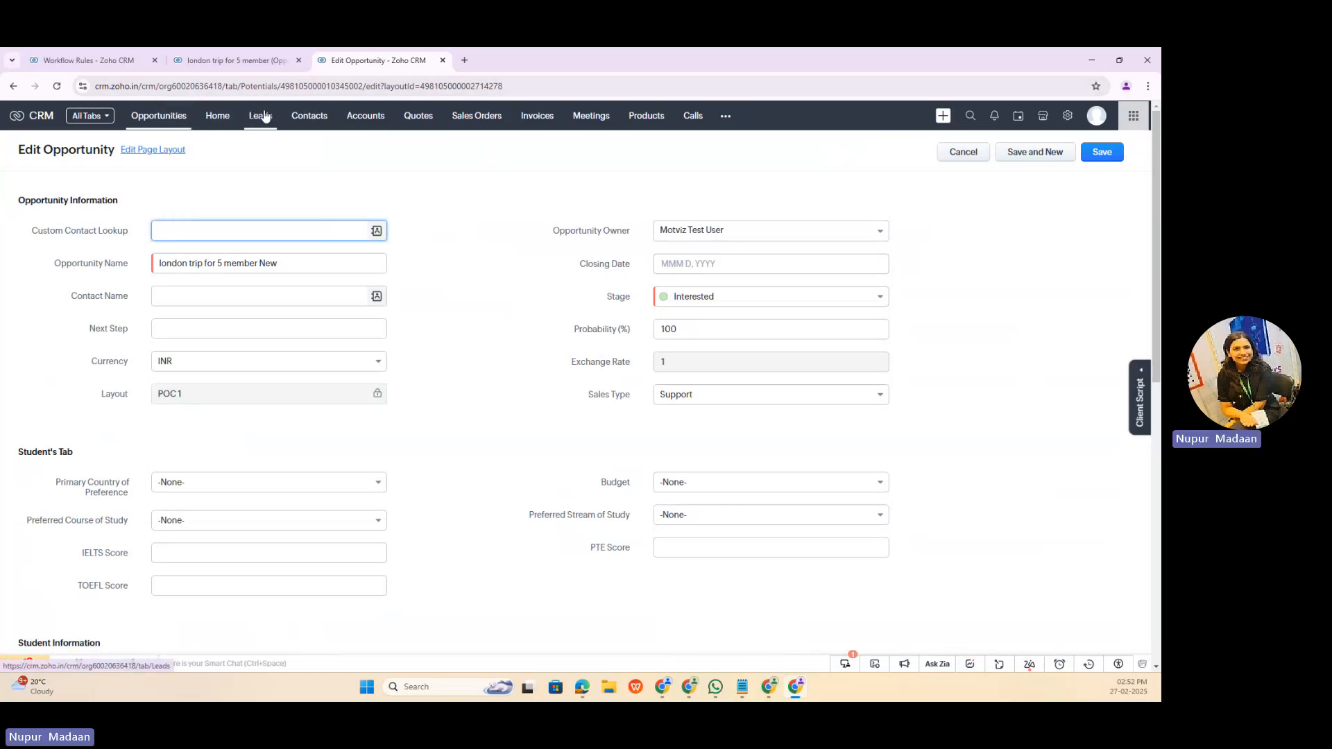
Step: Start a new opportunity from the Opportunities list with pipeline Standard (Standard) and stage Appointment Booked
click(159, 119)
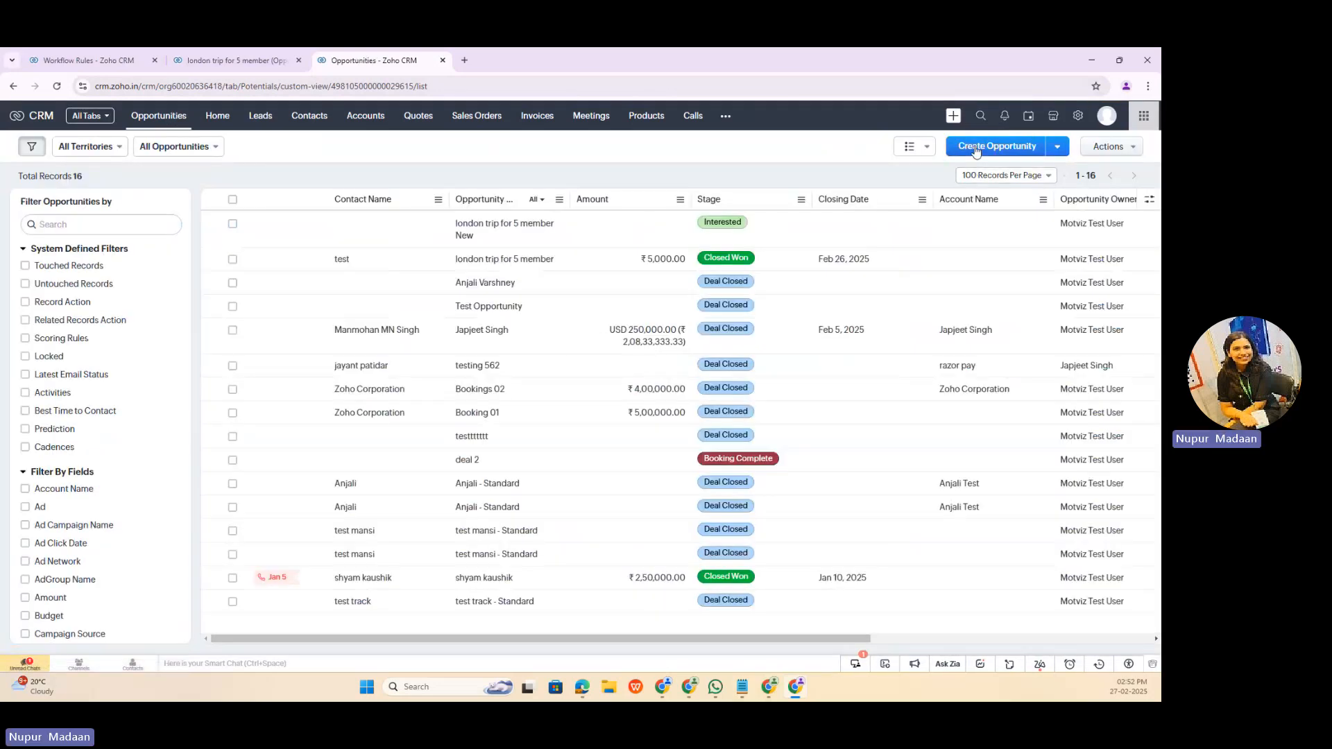
click(976, 148)
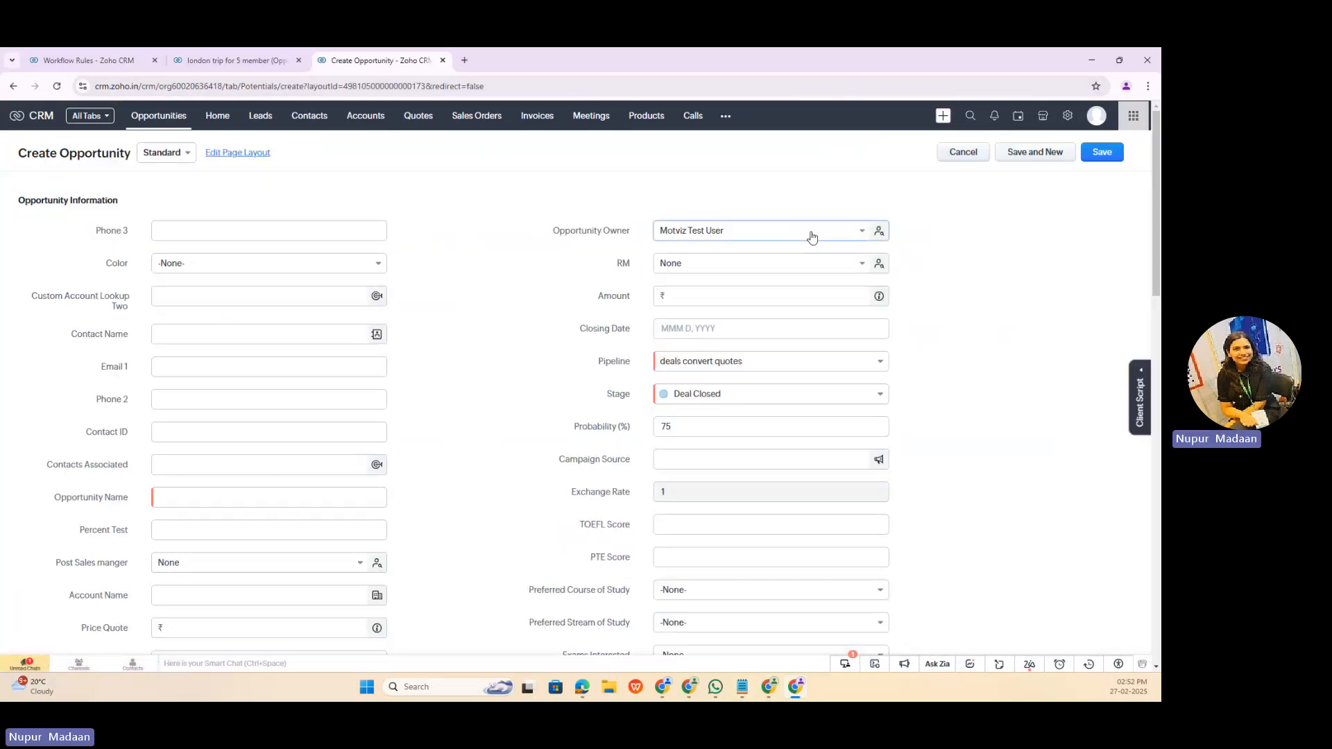
click(723, 362)
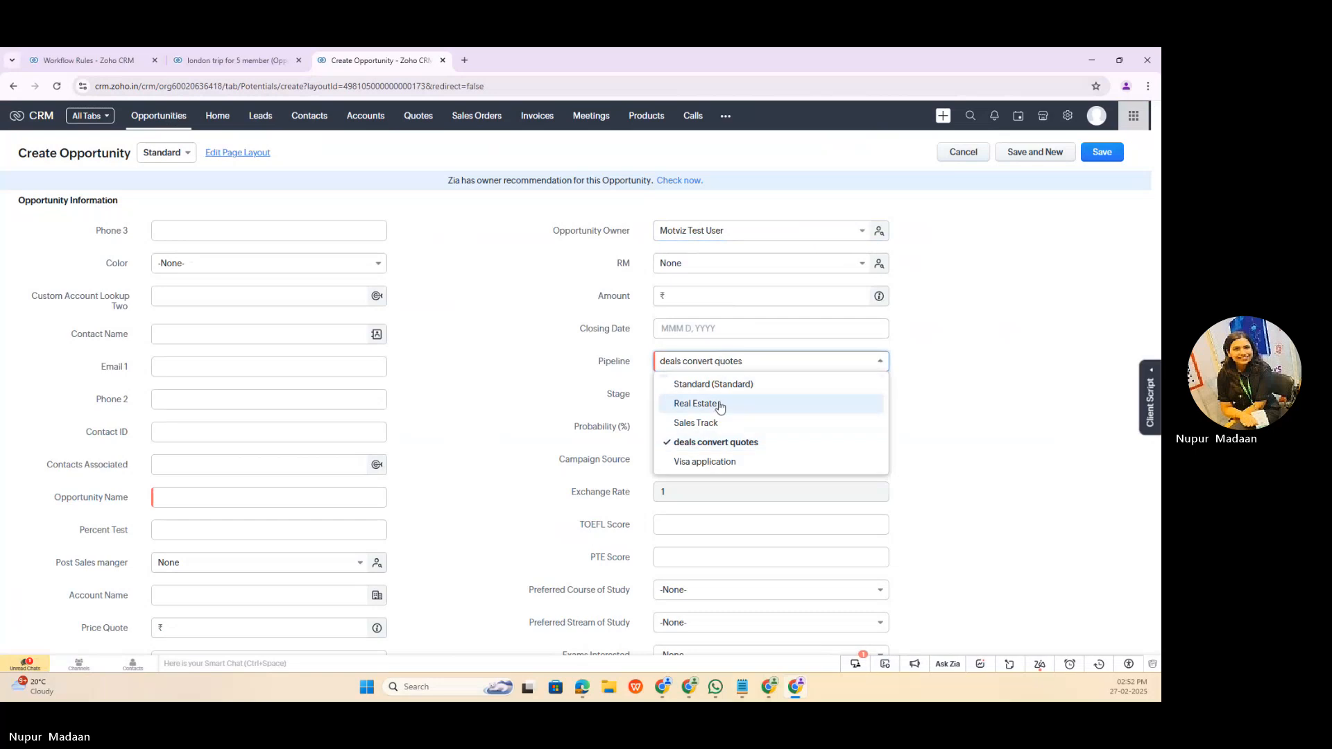
click(714, 384)
click(731, 396)
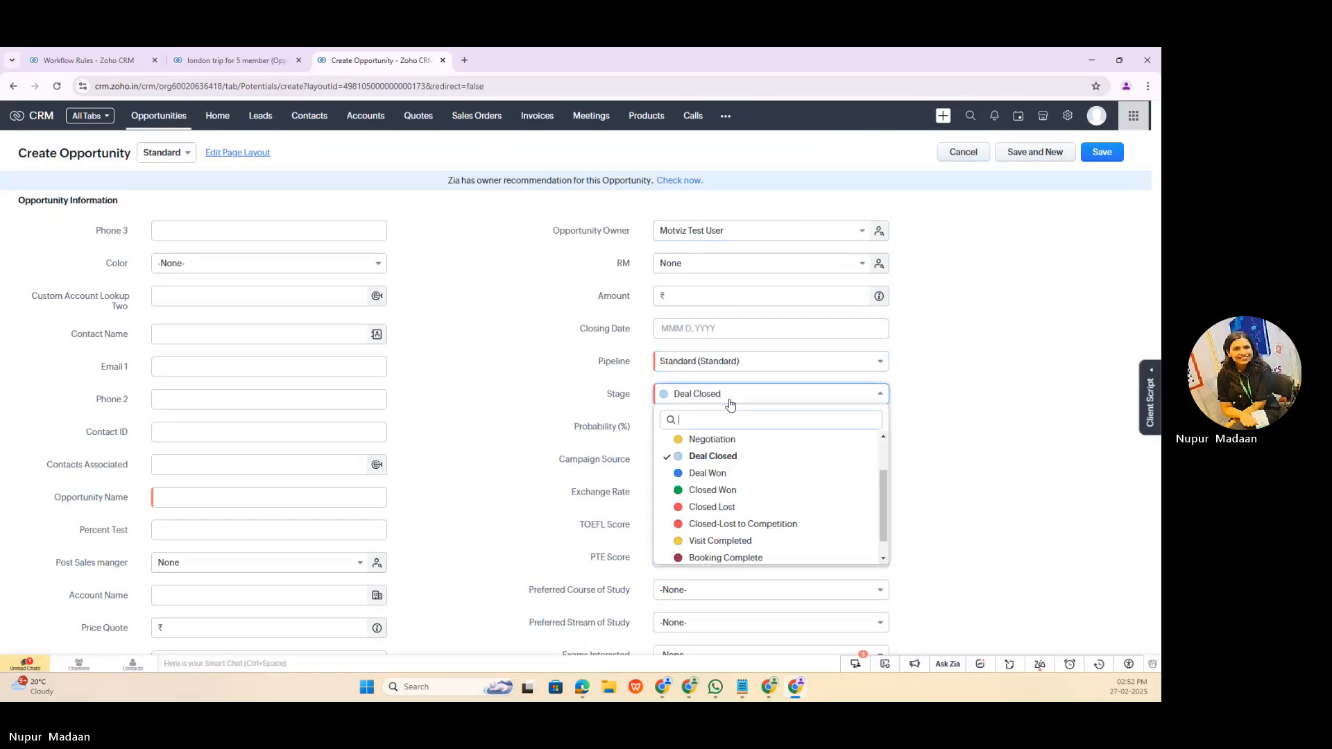
scroll(700, 534, up, 2)
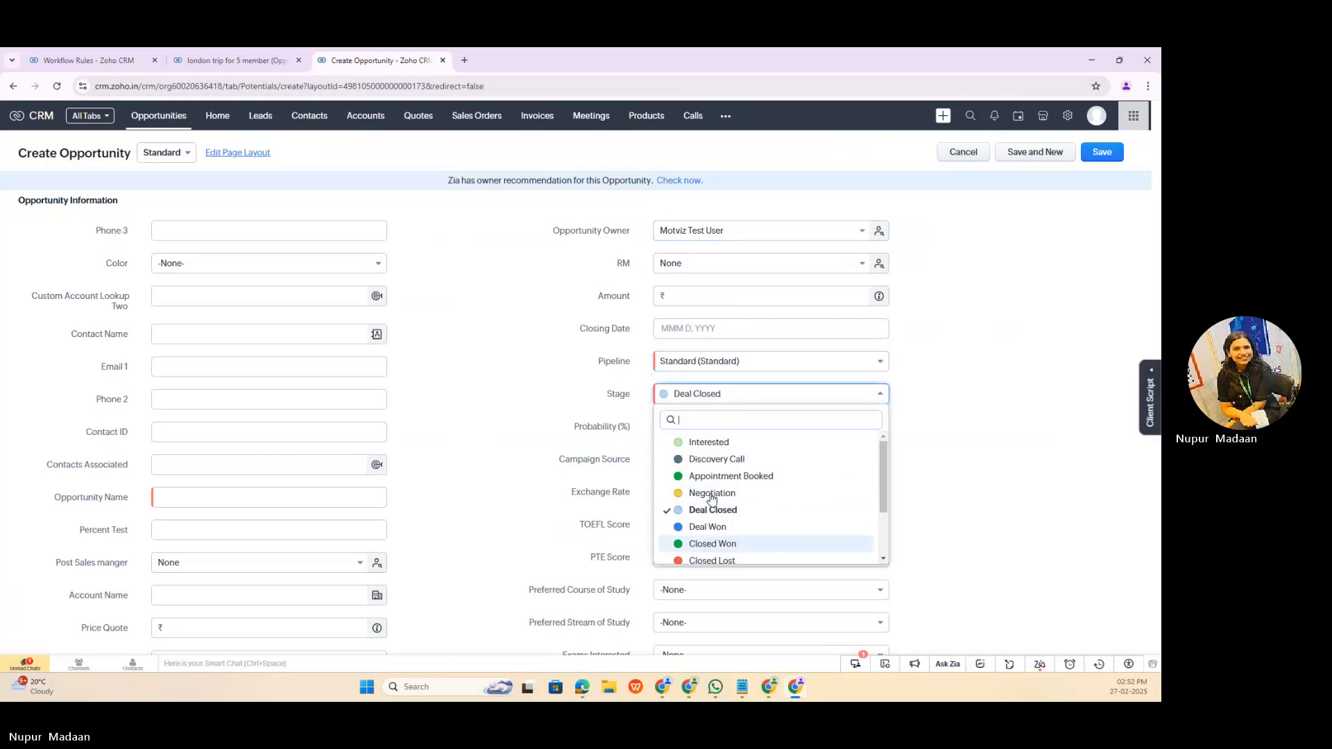
click(718, 477)
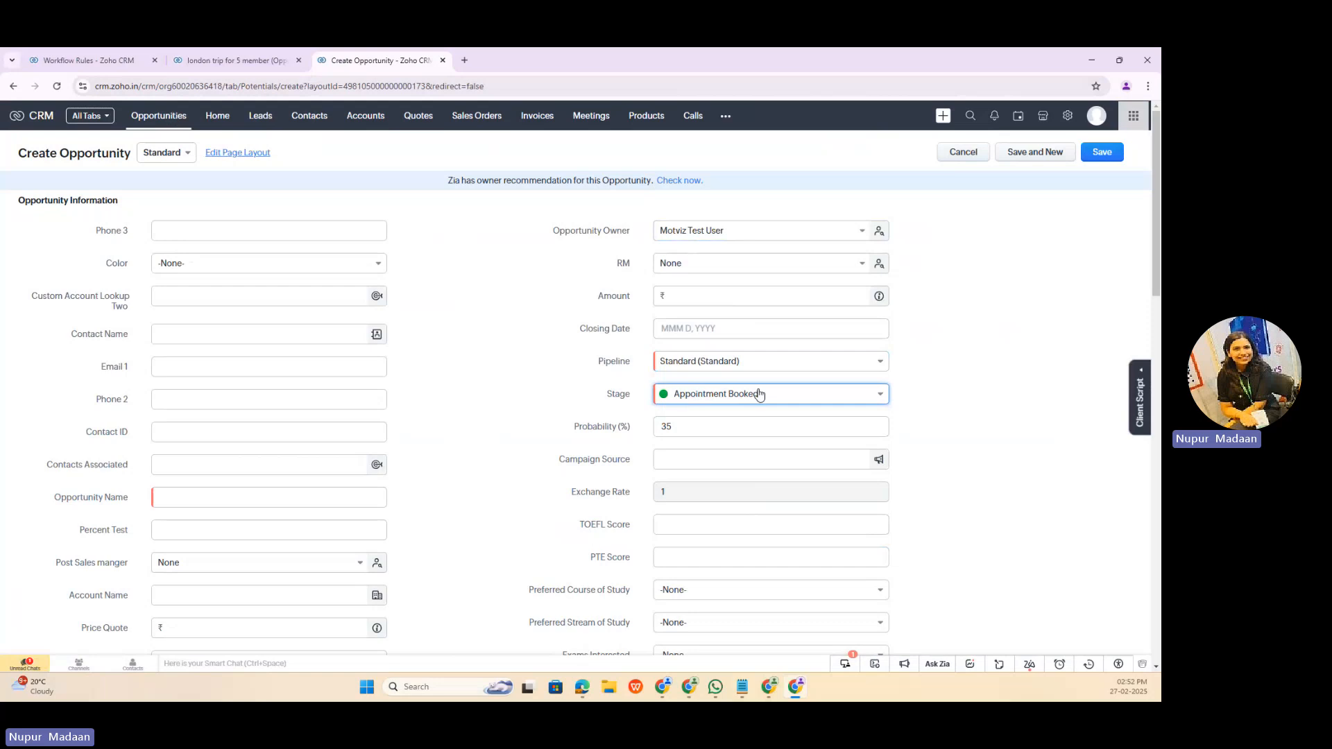
Step: Save the new opportunity under the name TEST and move it to the Negotiation stage
scroll(303, 375, down, 2)
click(304, 374)
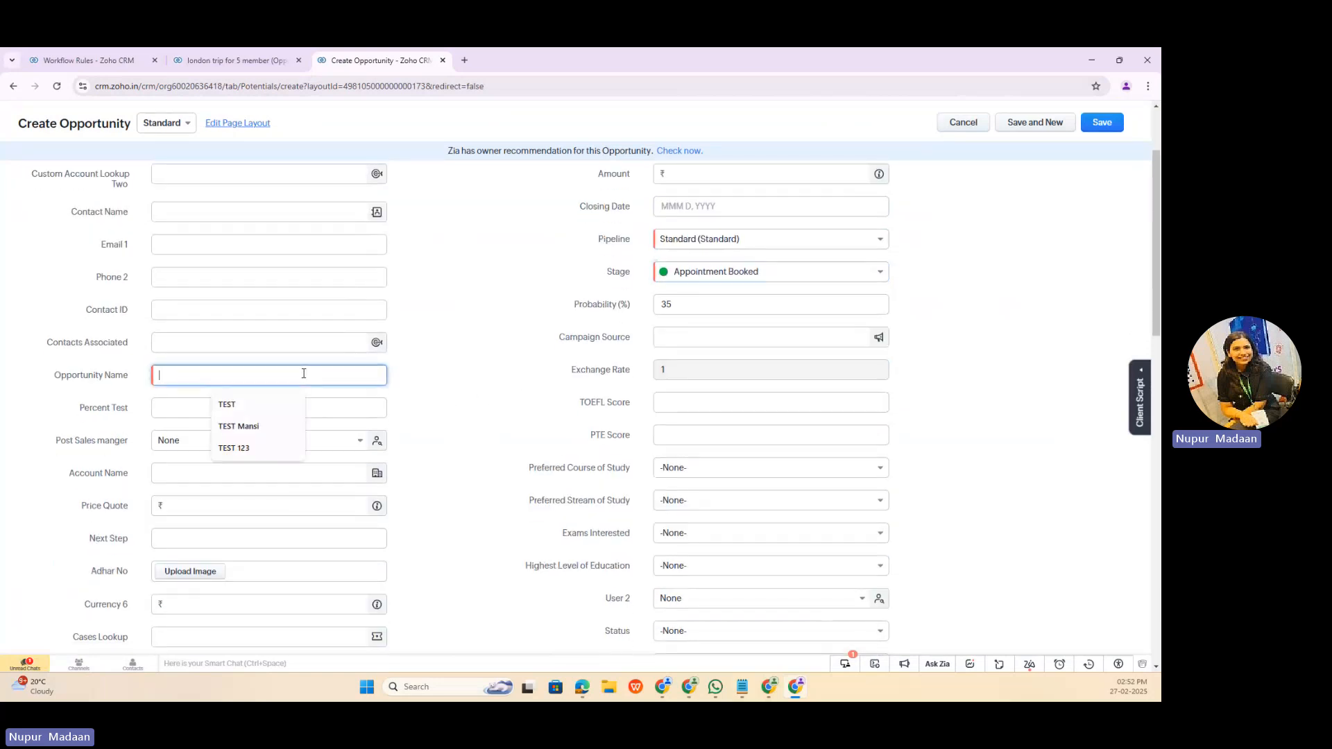
click(260, 404)
scroll(658, 278, down, 3)
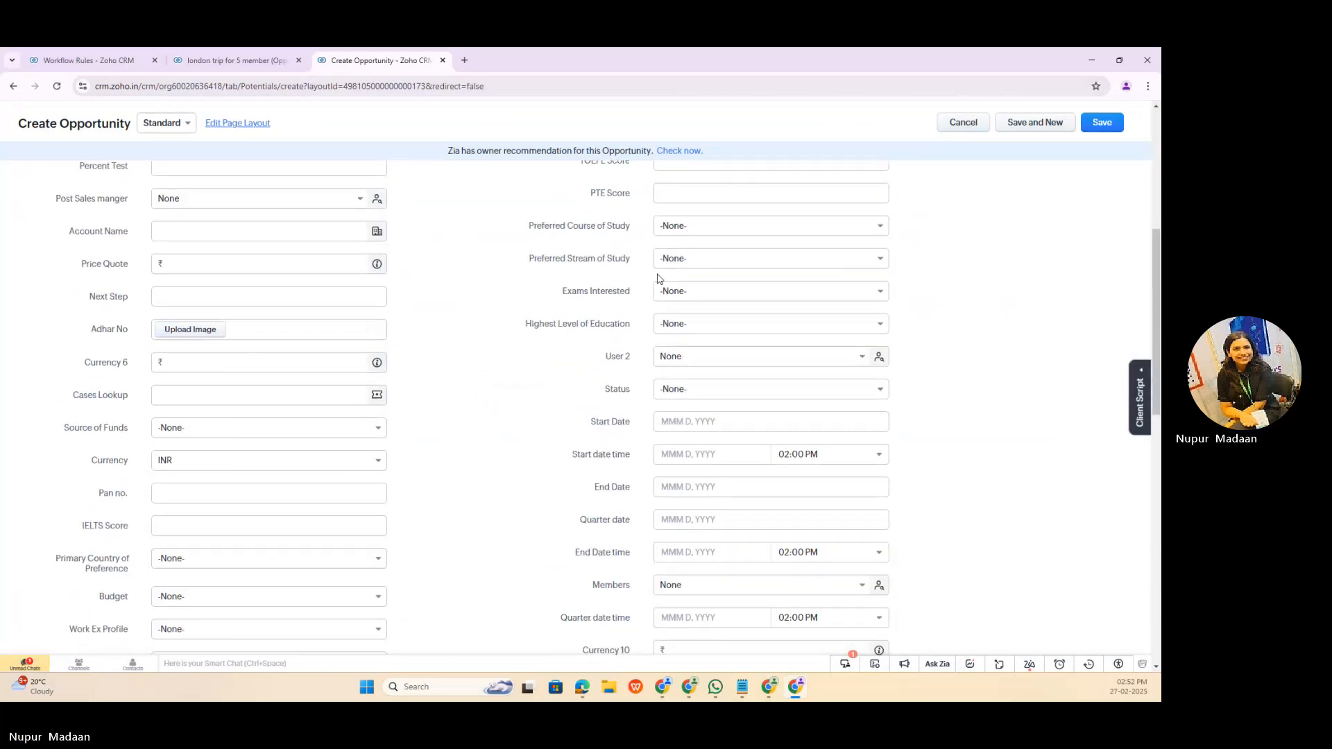
click(1097, 123)
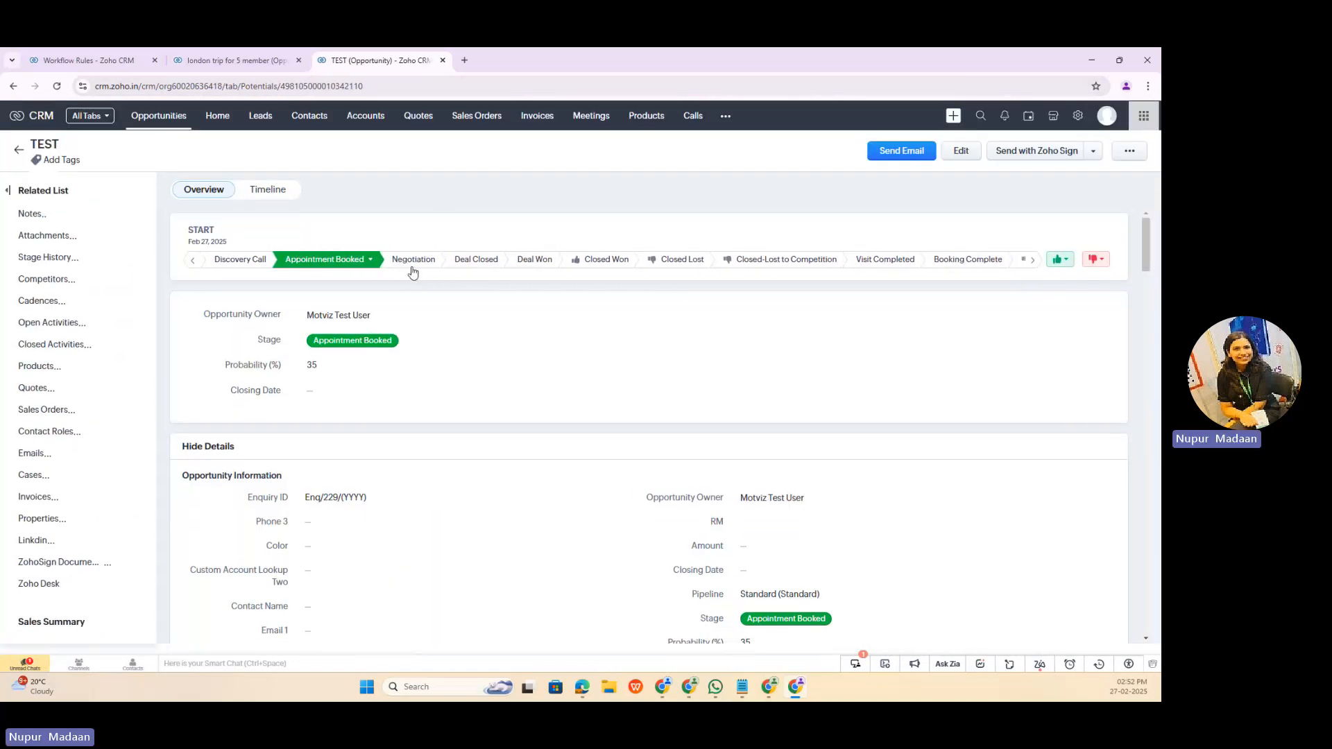
click(412, 264)
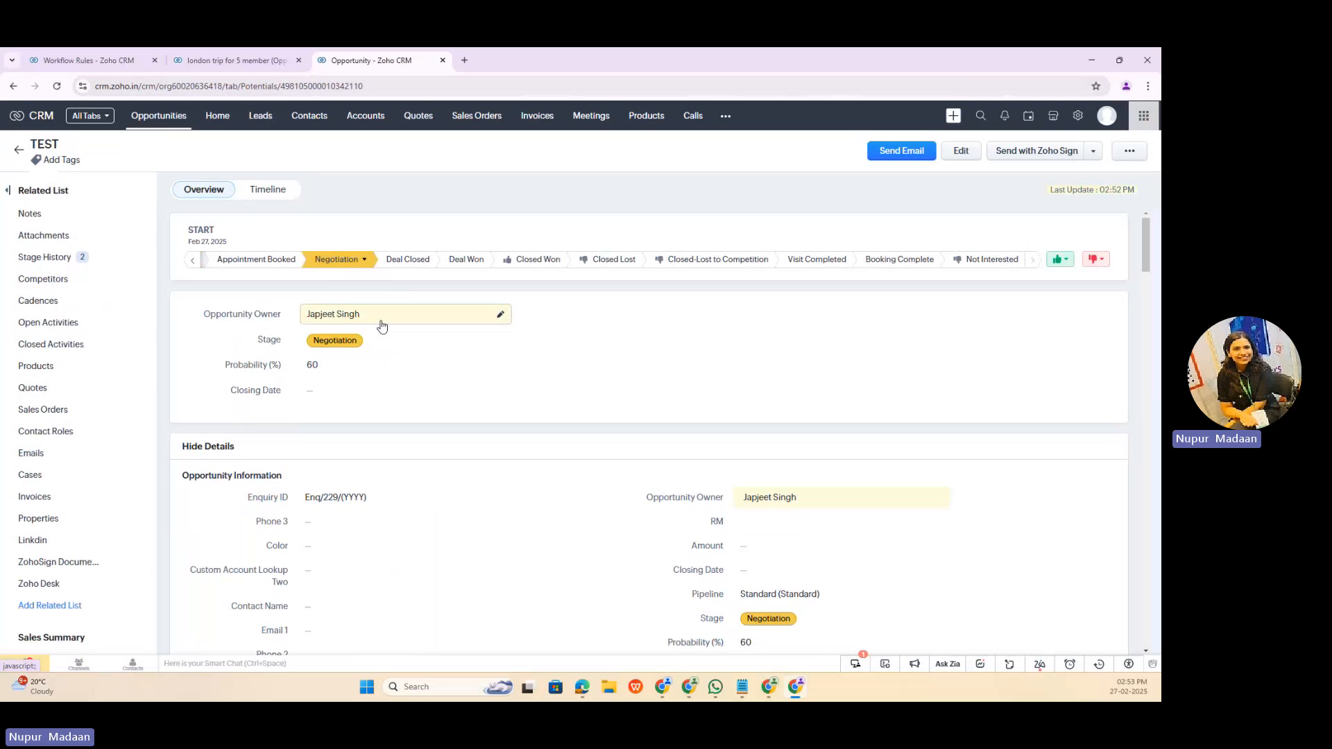
Step: Return to the workflow rules and create a new rule named "test" for the Contacts module
click(142, 61)
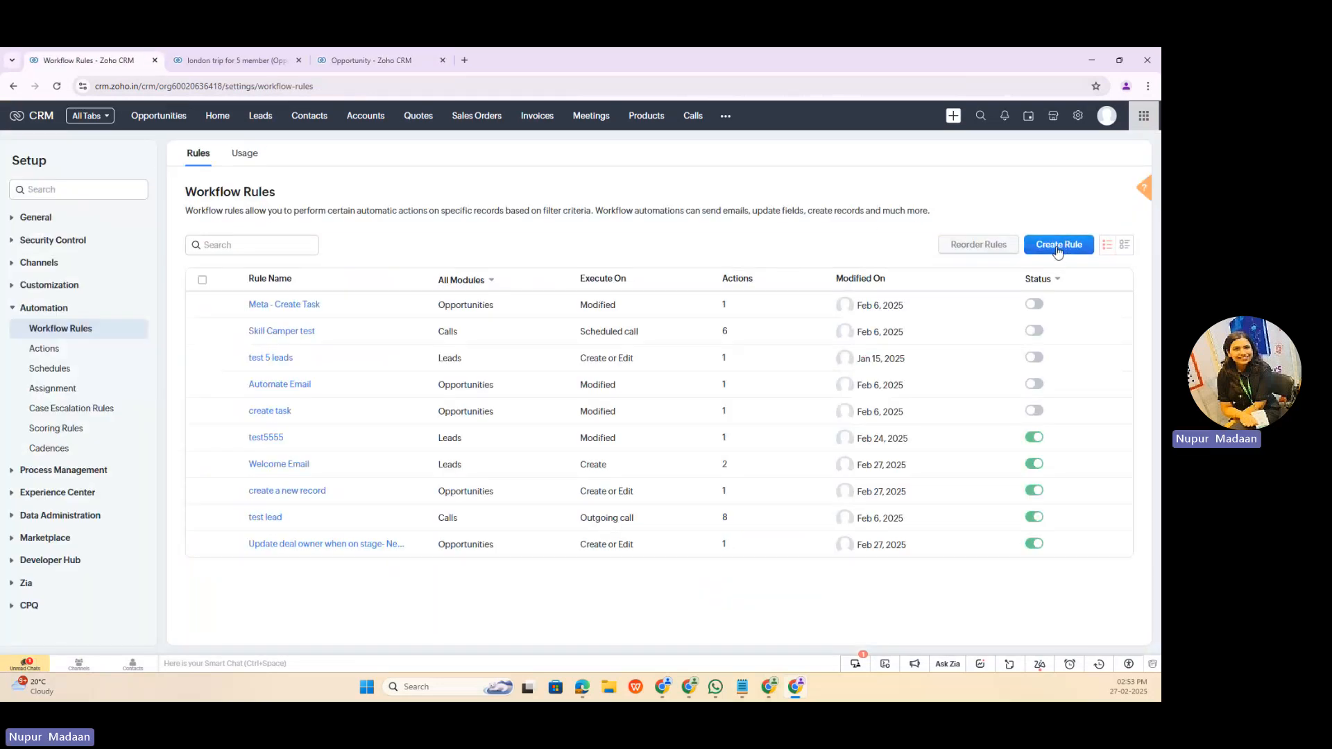
click(1063, 247)
click(609, 160)
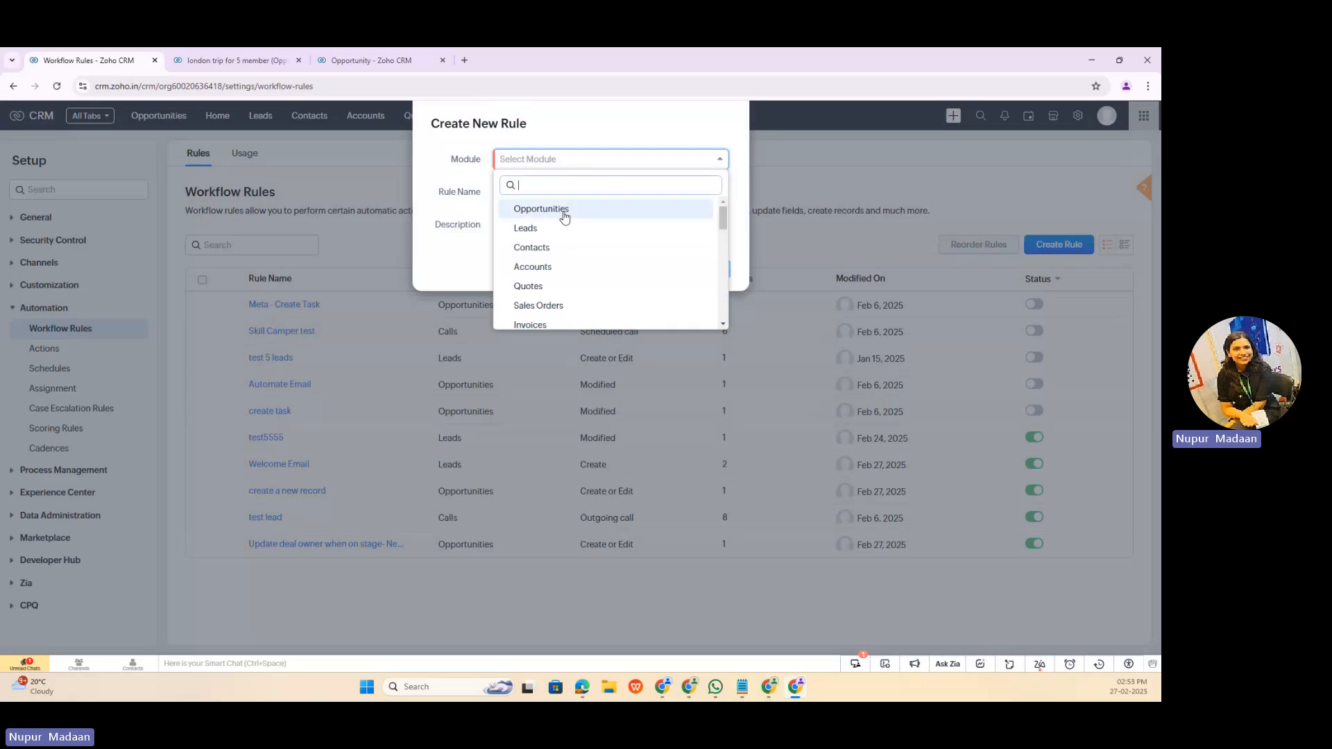
click(564, 248)
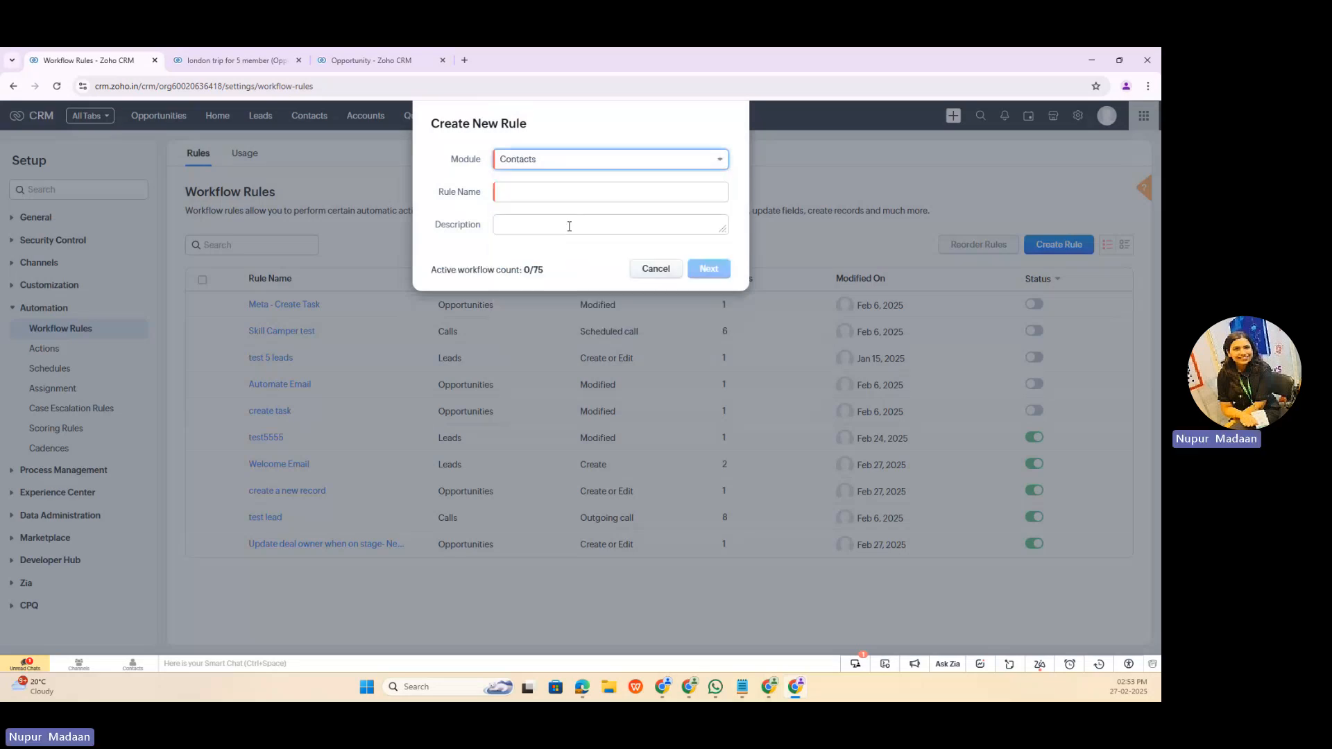
click(564, 199)
text(test)
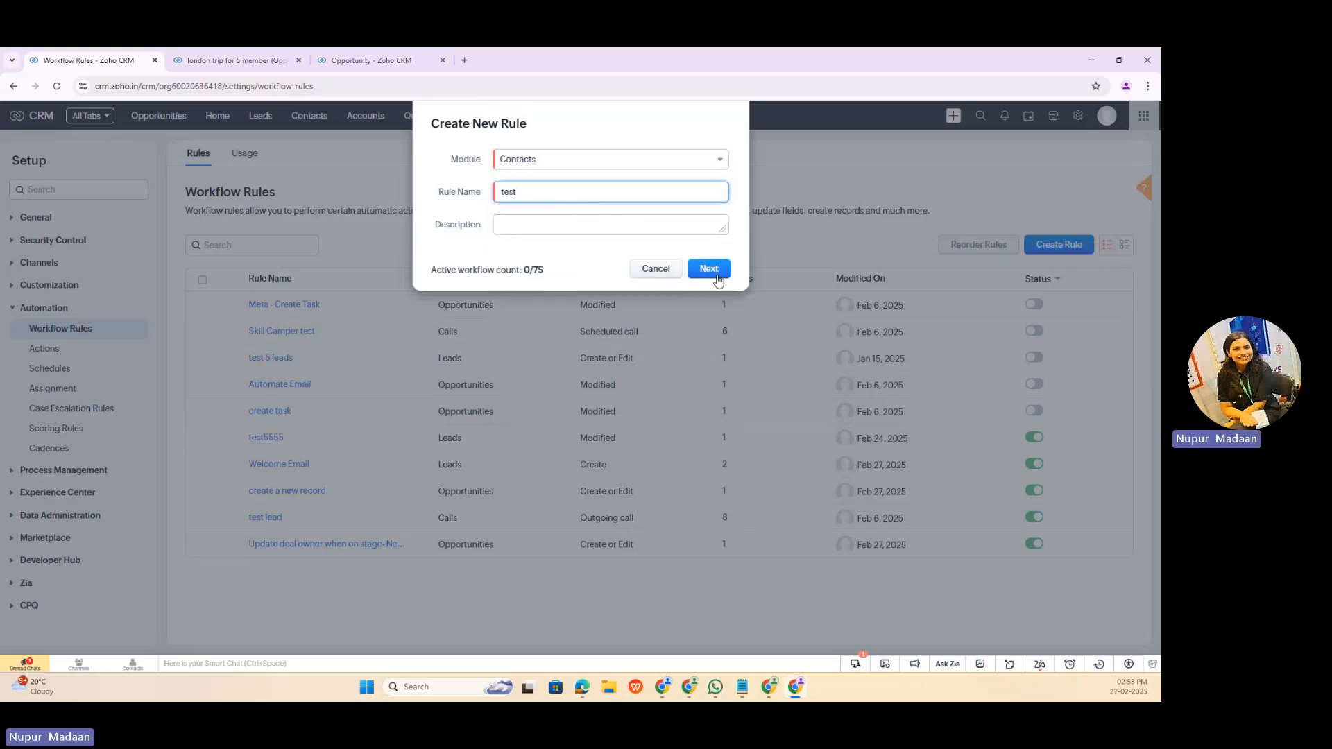
click(709, 270)
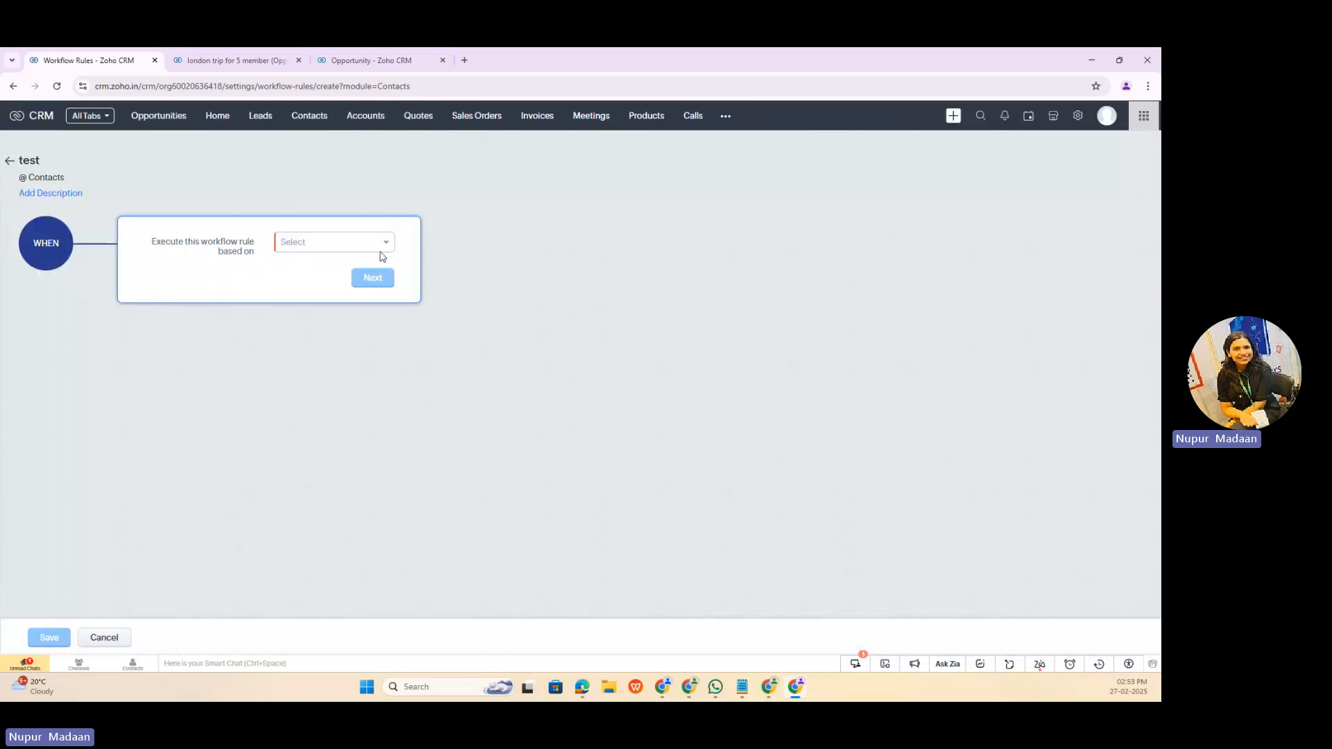
Step: Trigger the rule on the record action Create and apply it to all contacts
click(381, 248)
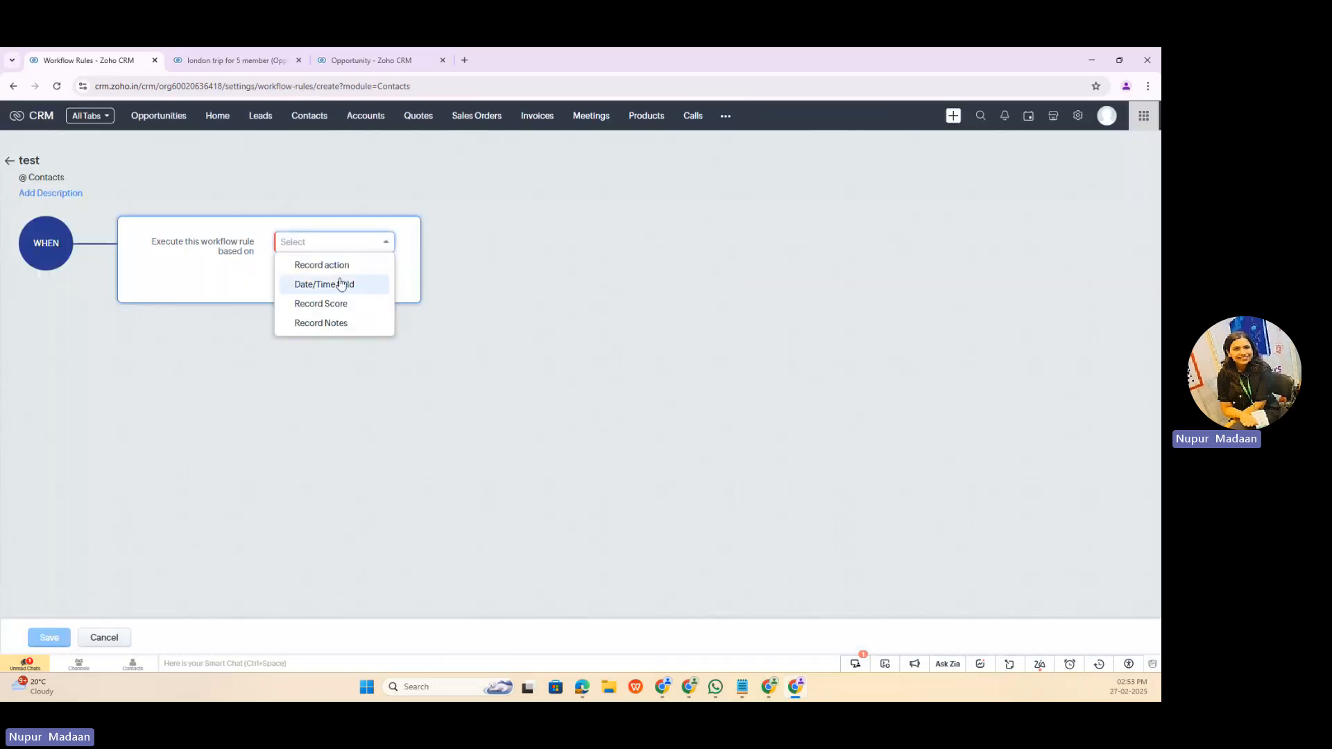
click(342, 265)
click(378, 305)
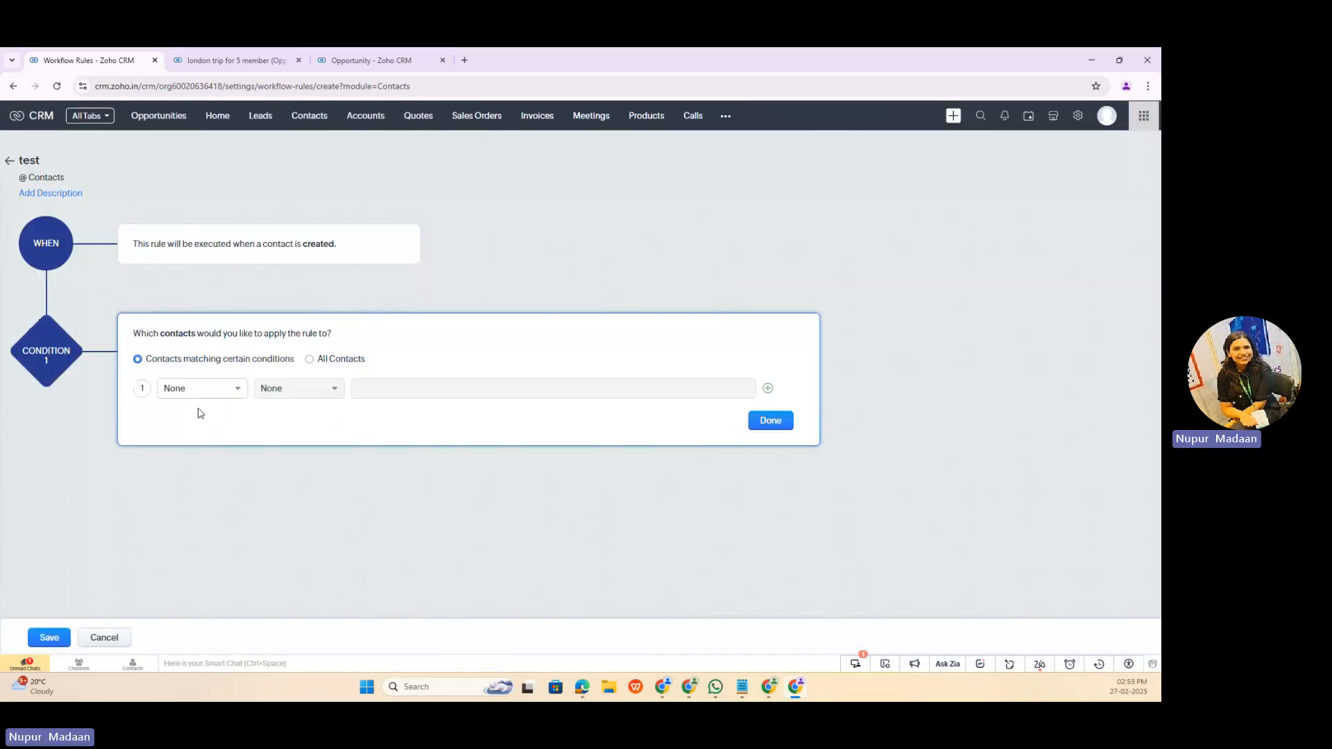
click(323, 368)
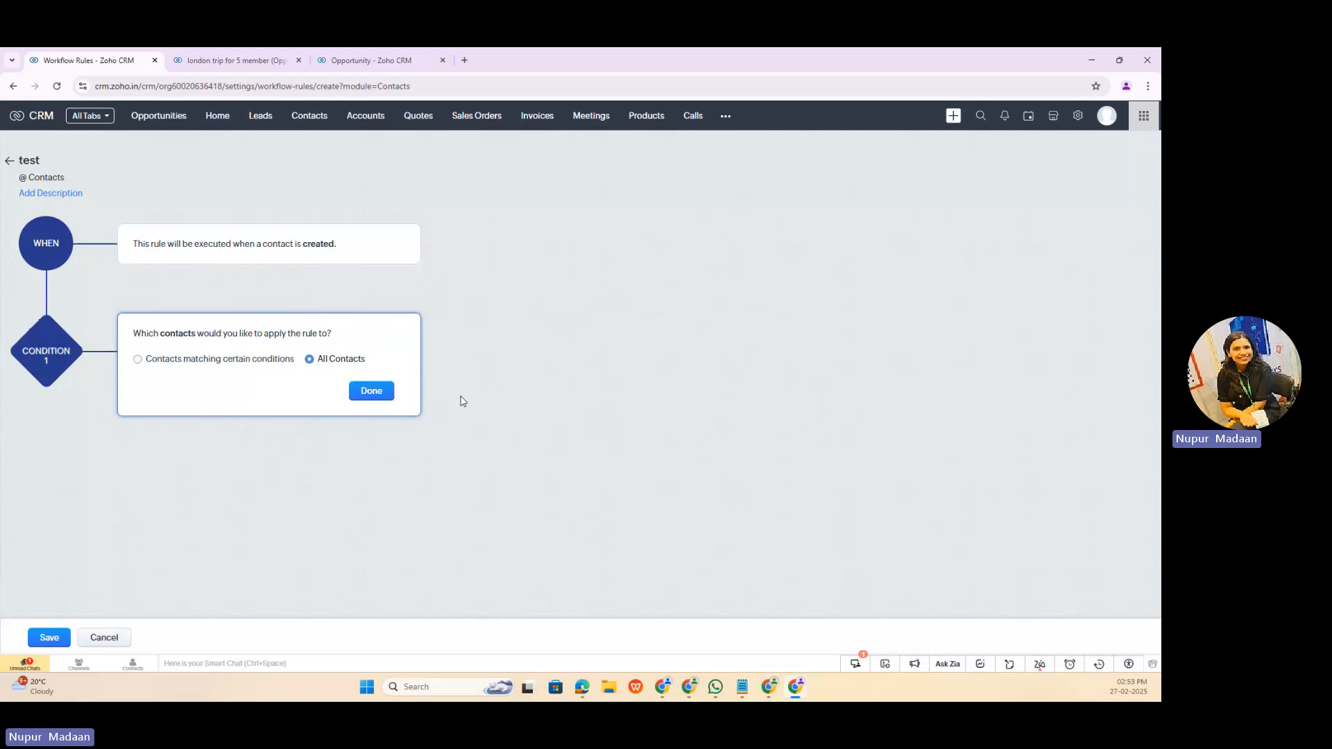
click(374, 391)
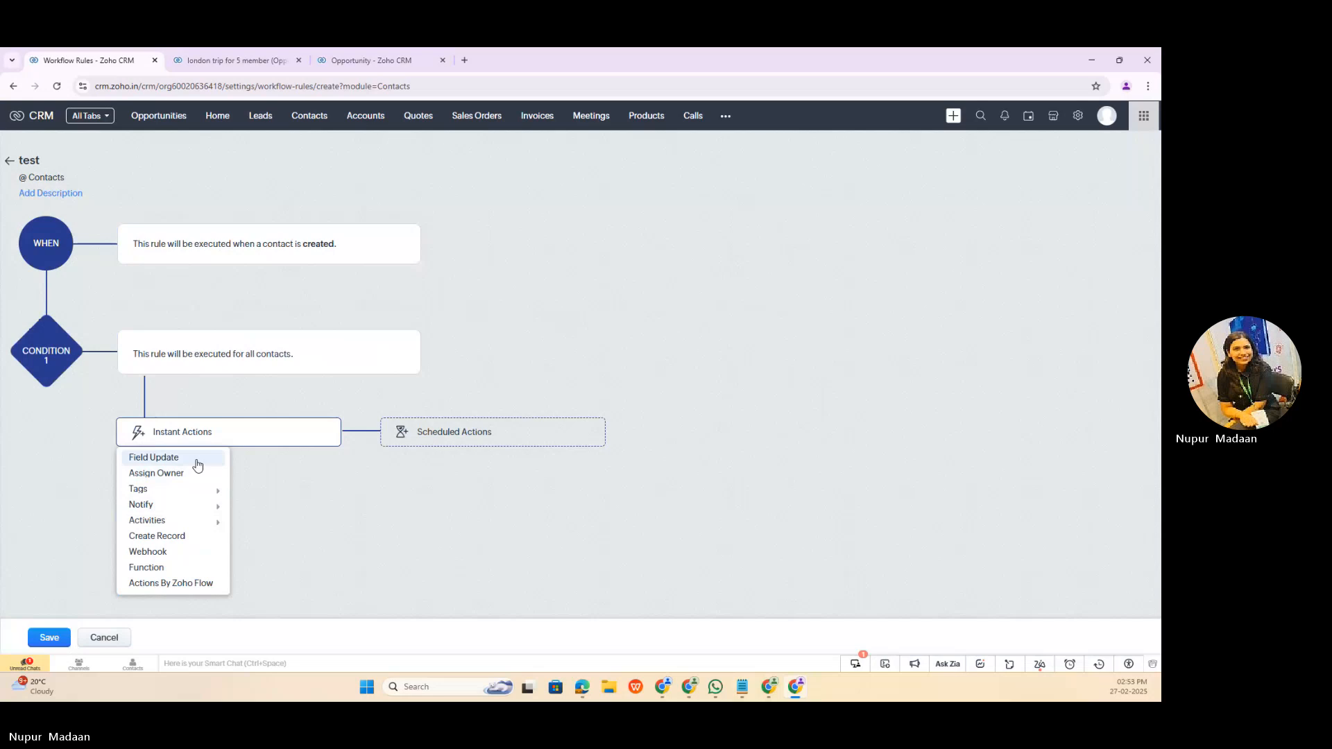
click(201, 461)
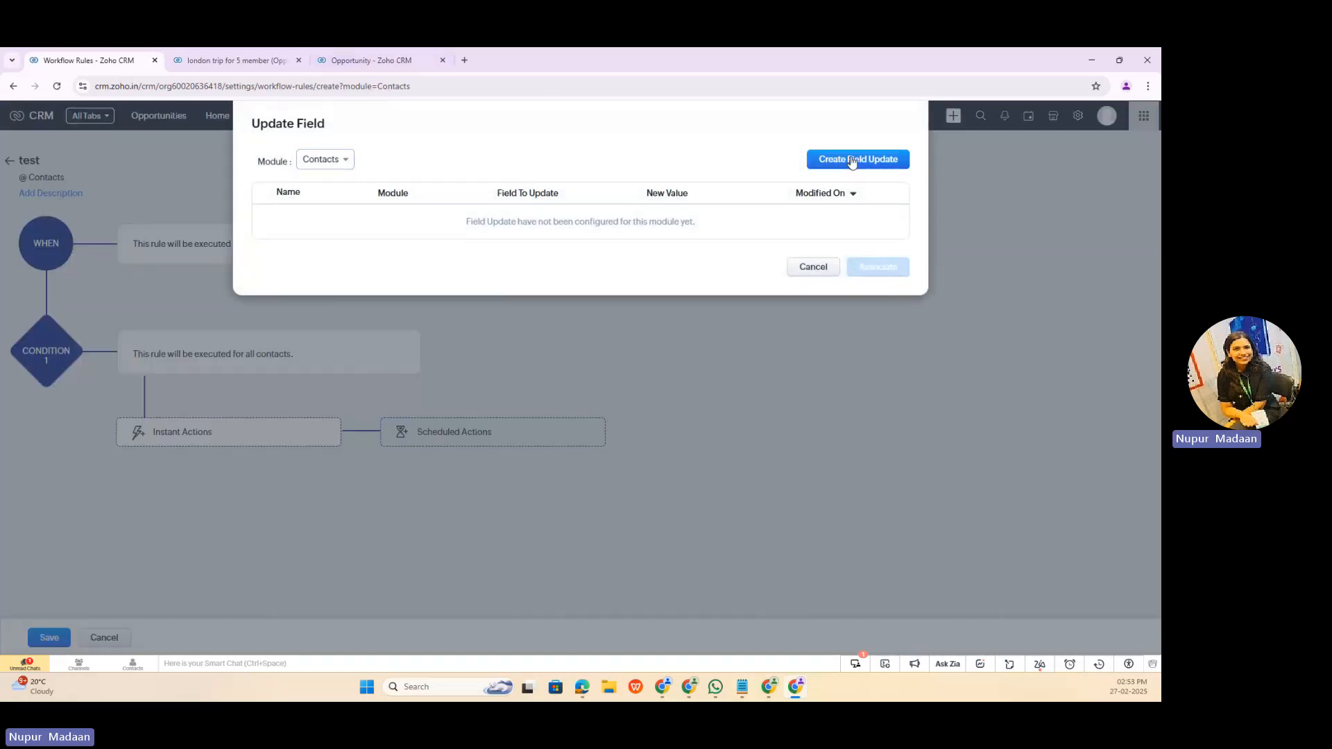
click(851, 160)
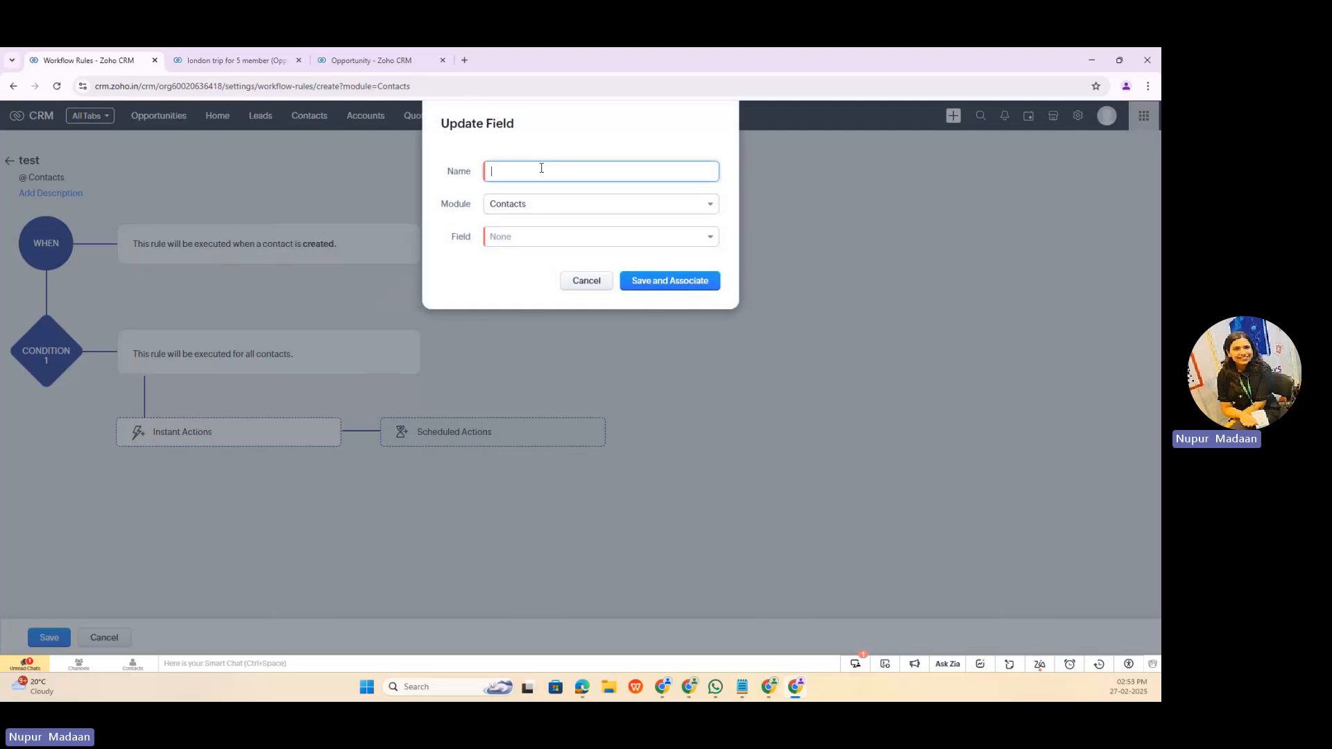
click(531, 239)
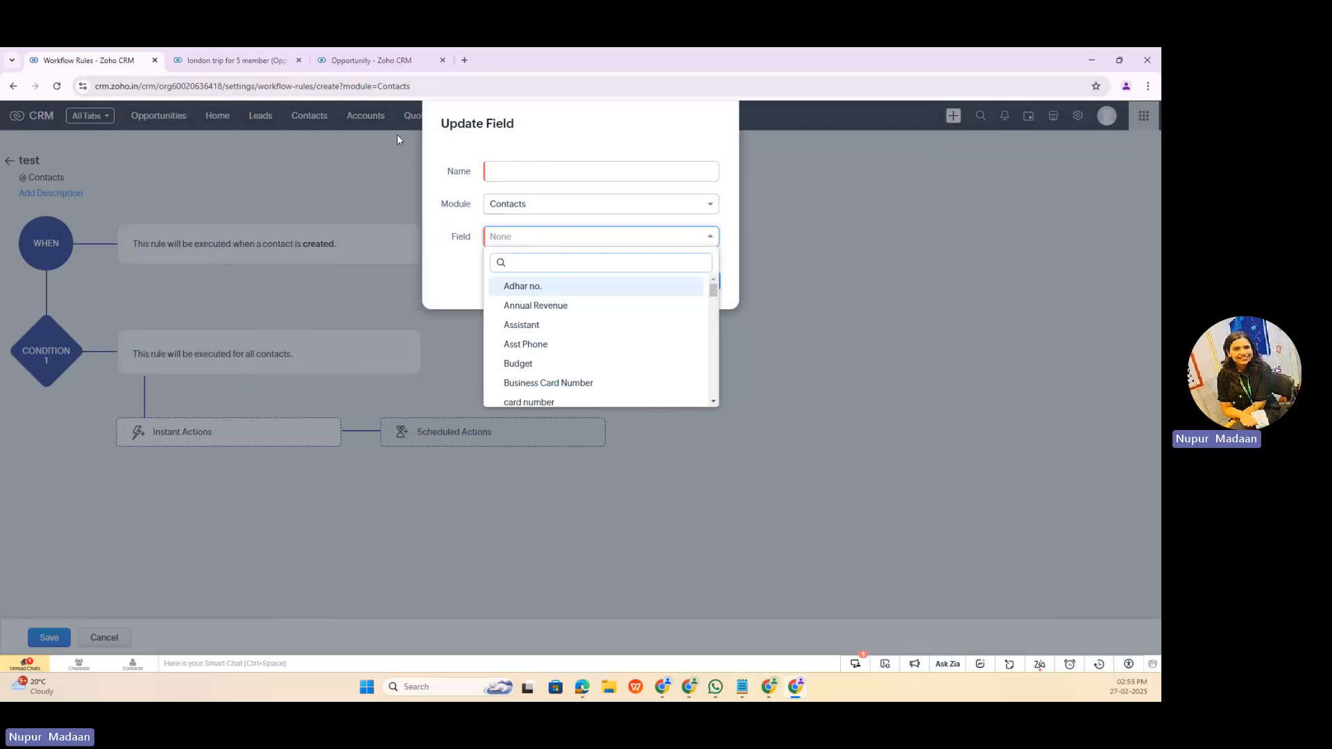
click(342, 373)
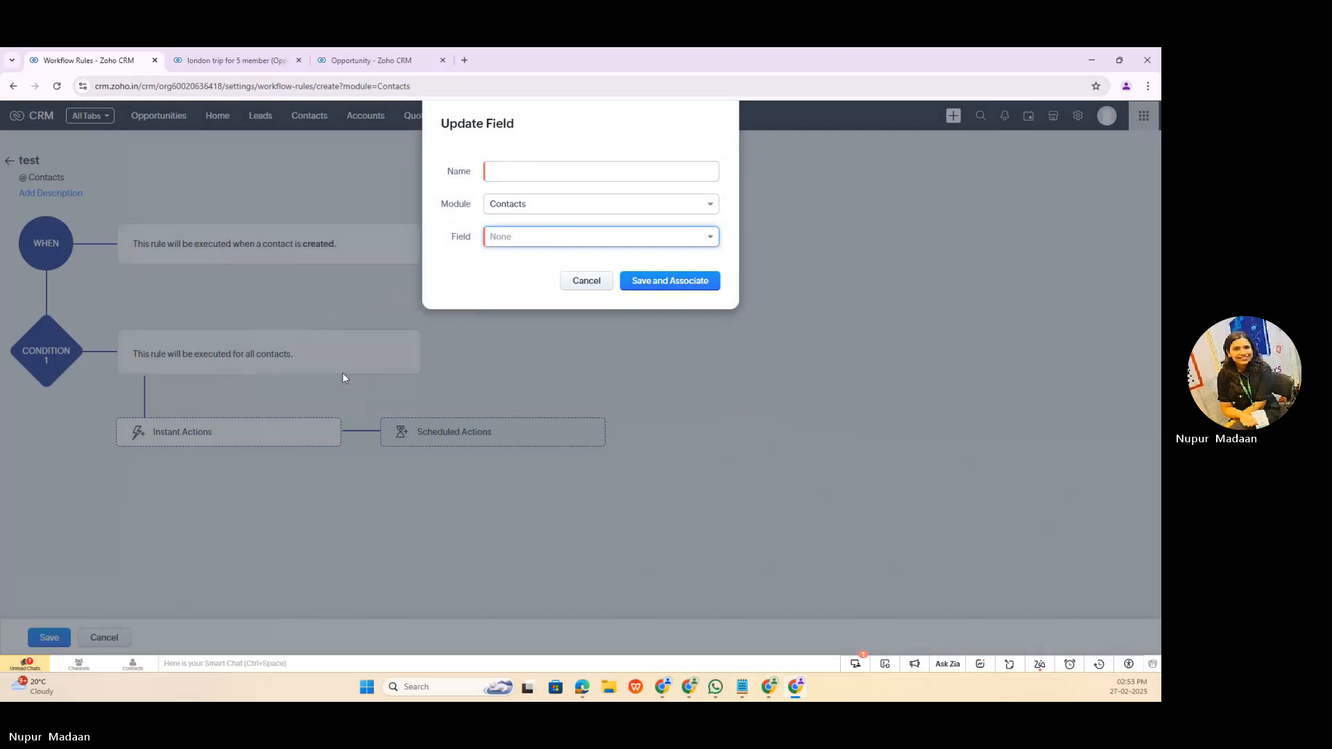
click(586, 280)
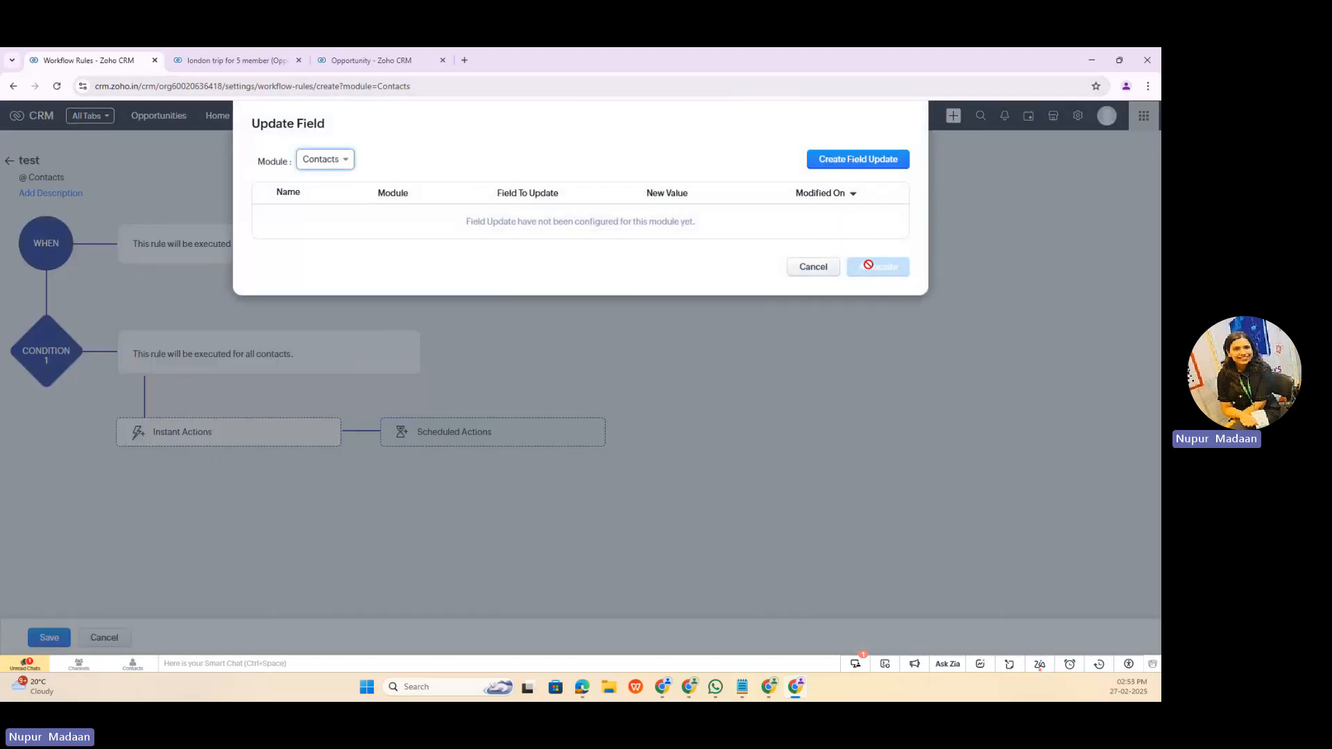
click(813, 266)
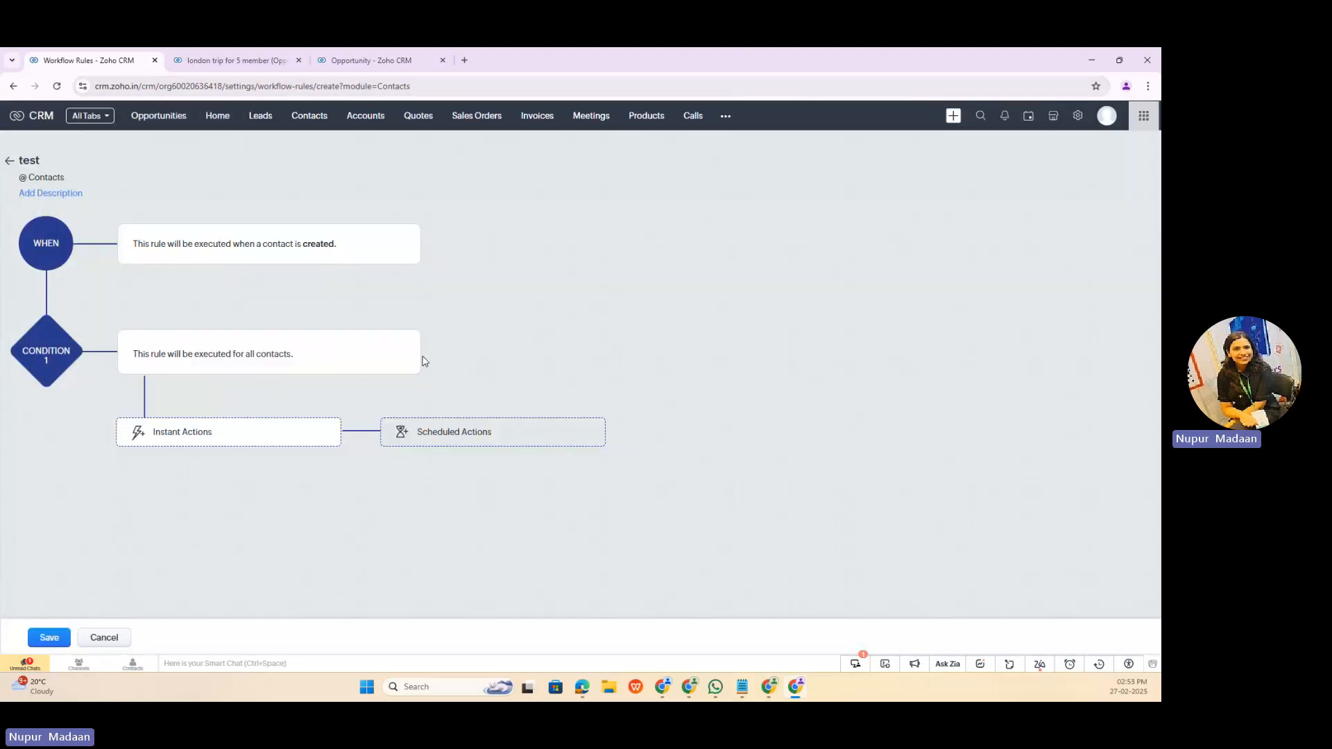
Step: Limit the rule to contacts matching certain conditions and choose Lead Source as the field of condition 1
click(409, 345)
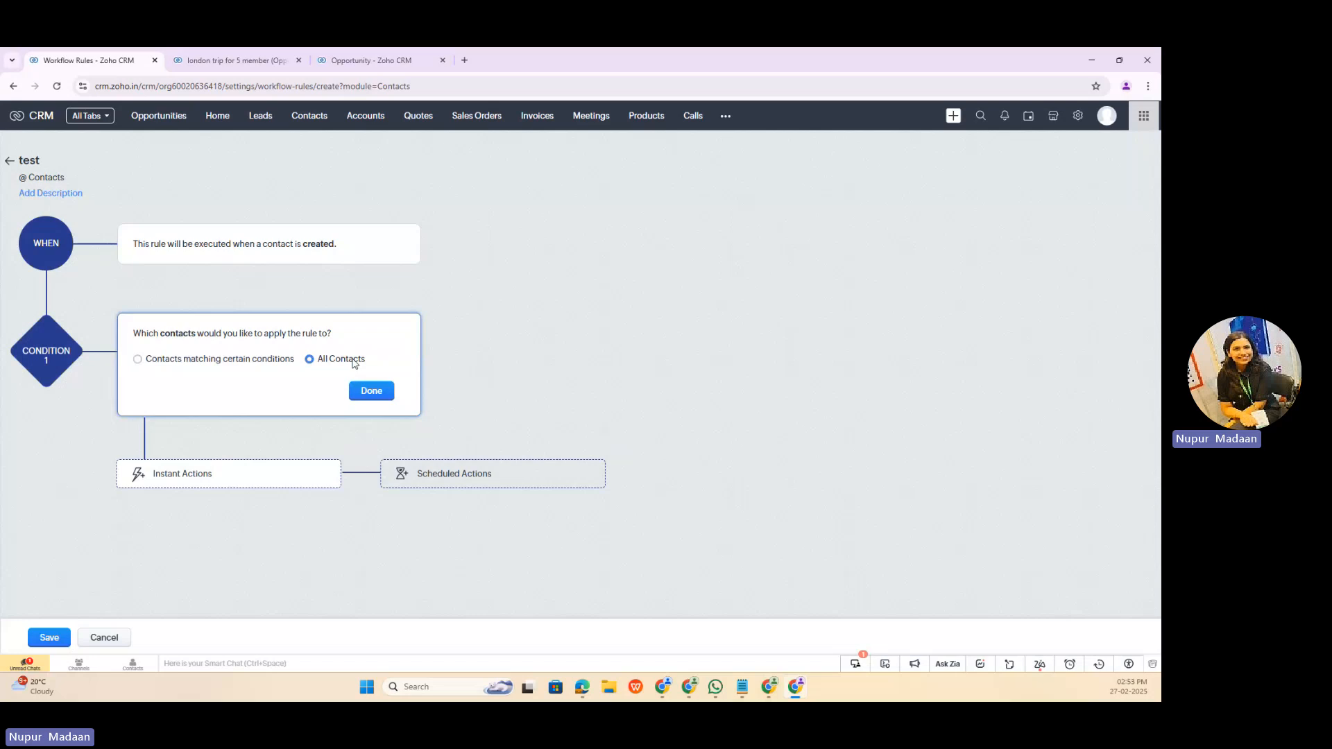
click(261, 359)
click(207, 396)
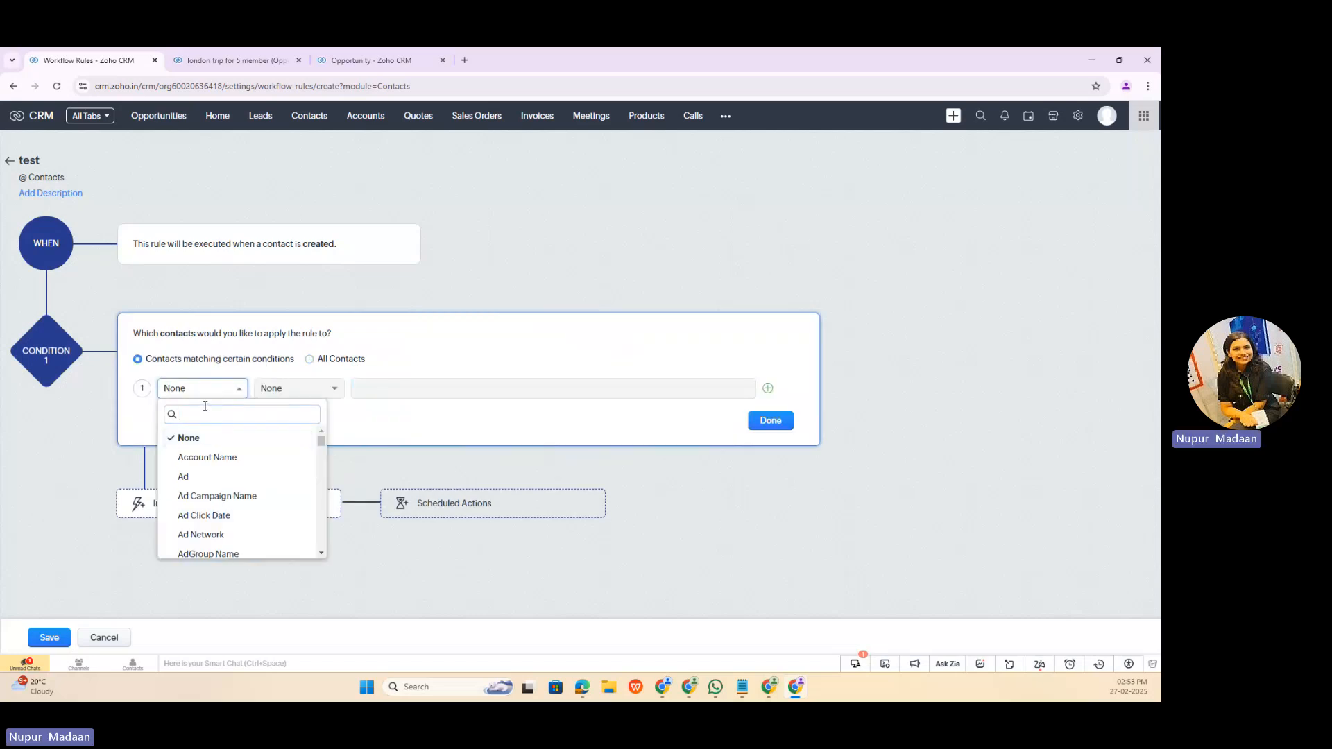
text(in)
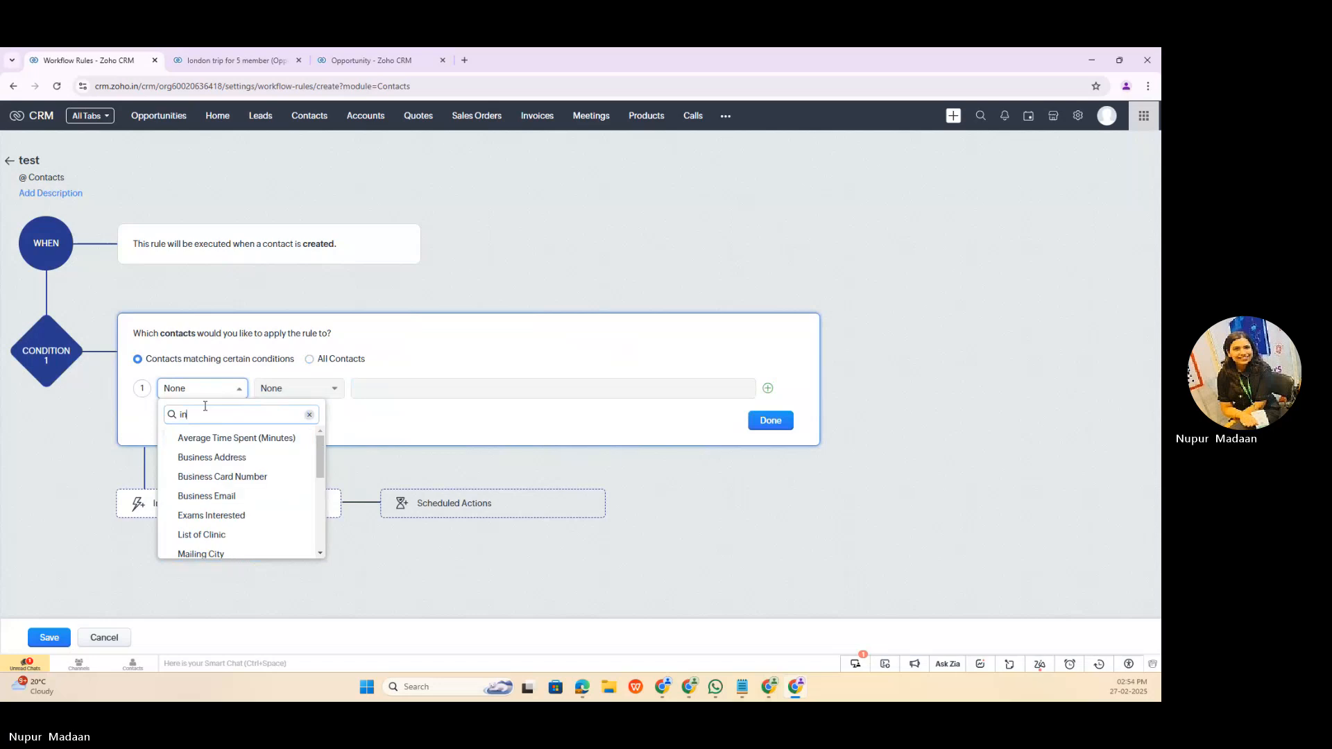
key(BackSpace)
text(stat)
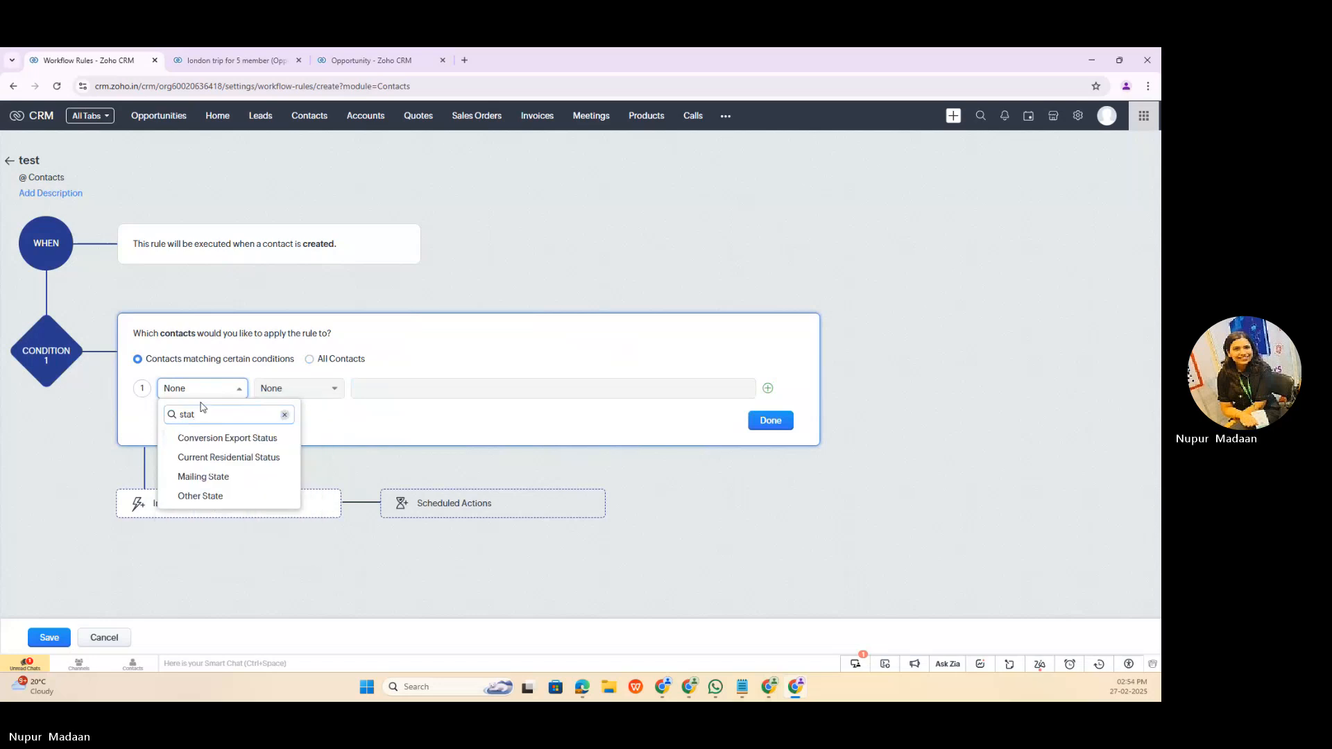
text(us)
key(BackSpace)
key(BackSpace)
key(BackSpace)
key(BackSpace)
key(BackSpace)
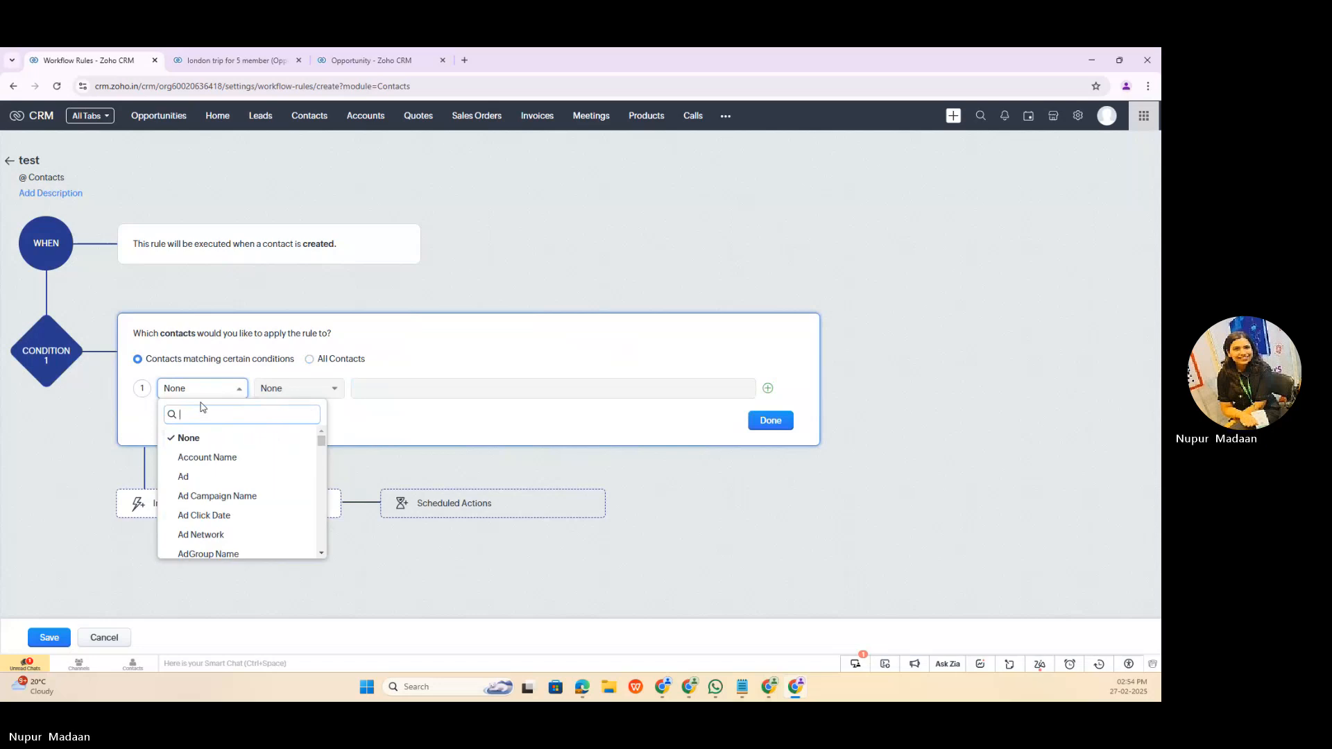
text(sou)
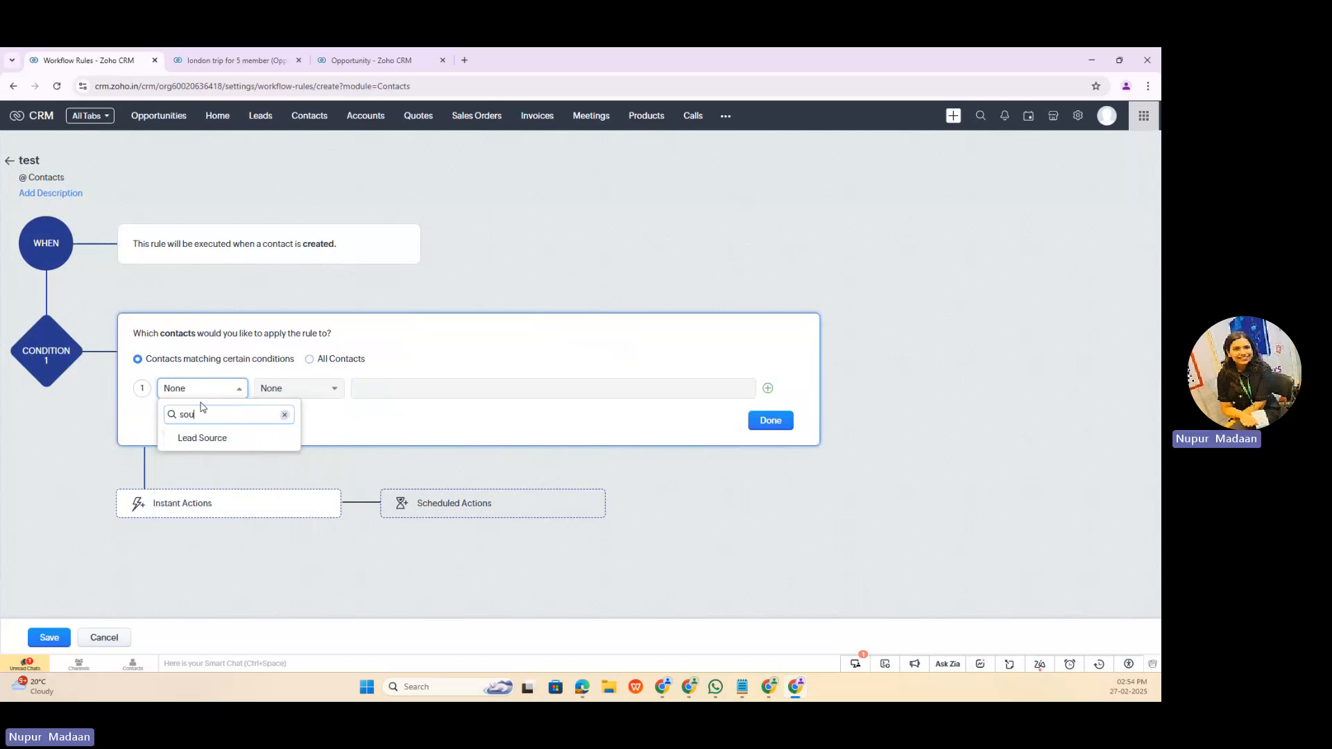
click(222, 439)
Step: Complete the condition so that Lead Source is Employee Referral, and confirm it
click(332, 389)
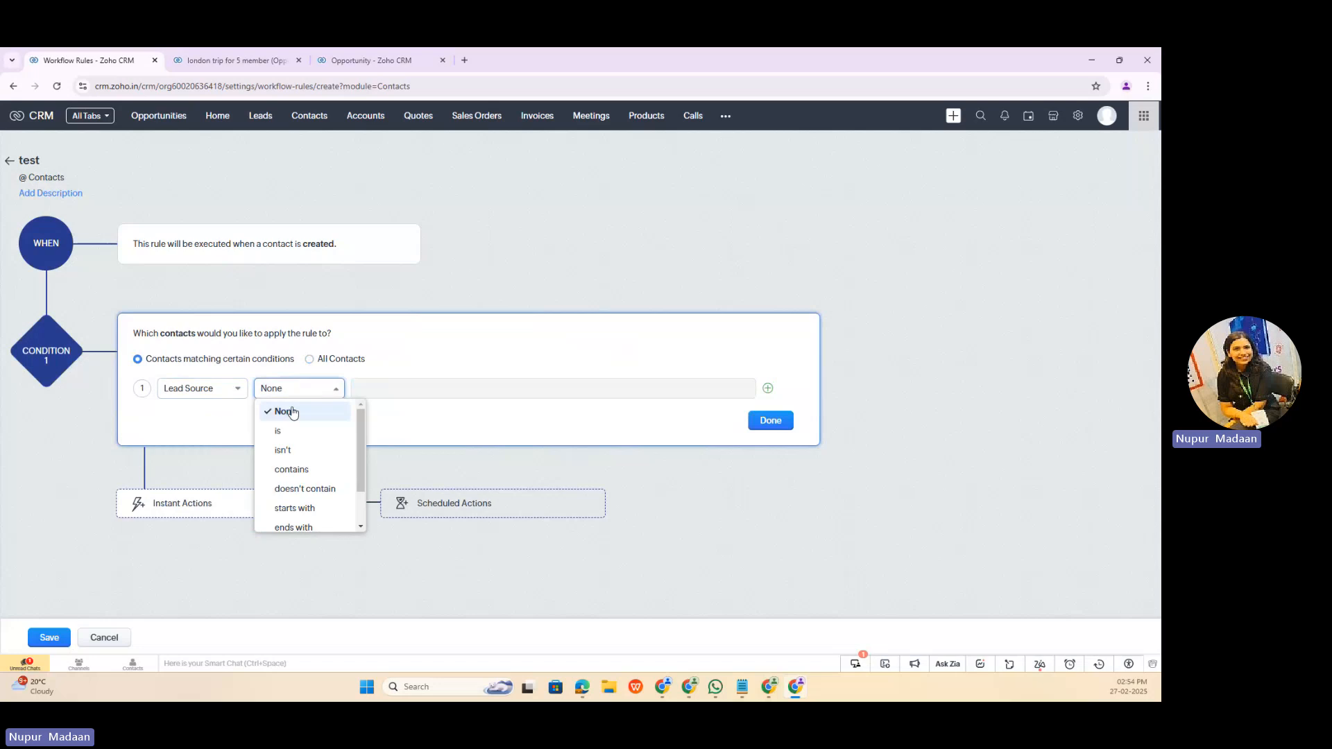
click(340, 431)
click(414, 387)
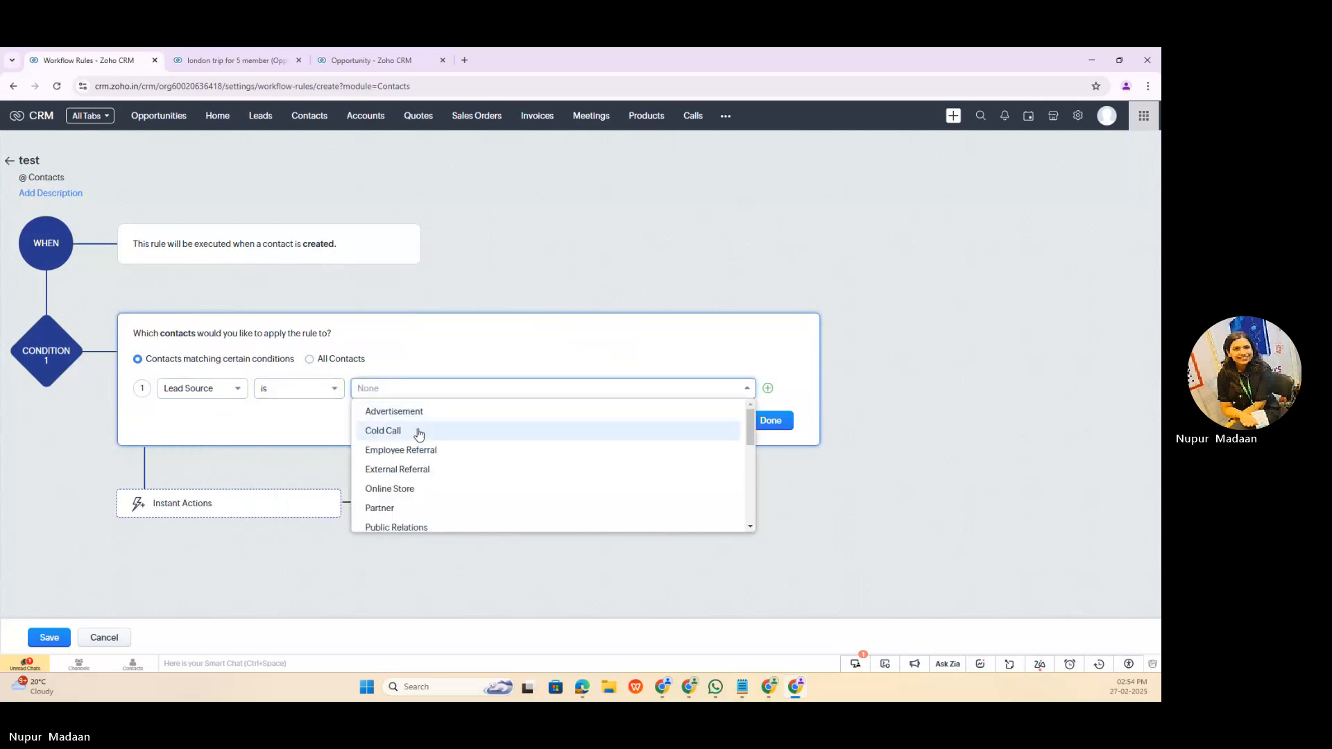
click(401, 450)
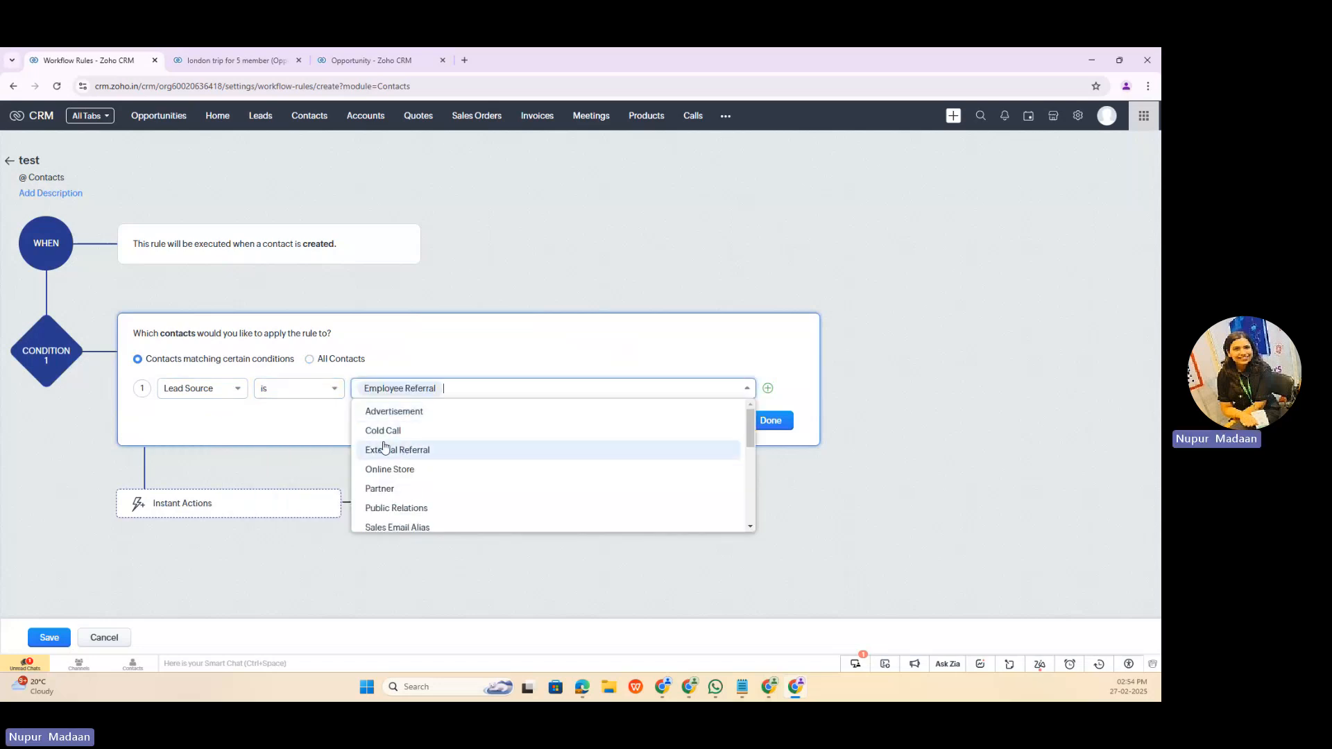
click(771, 420)
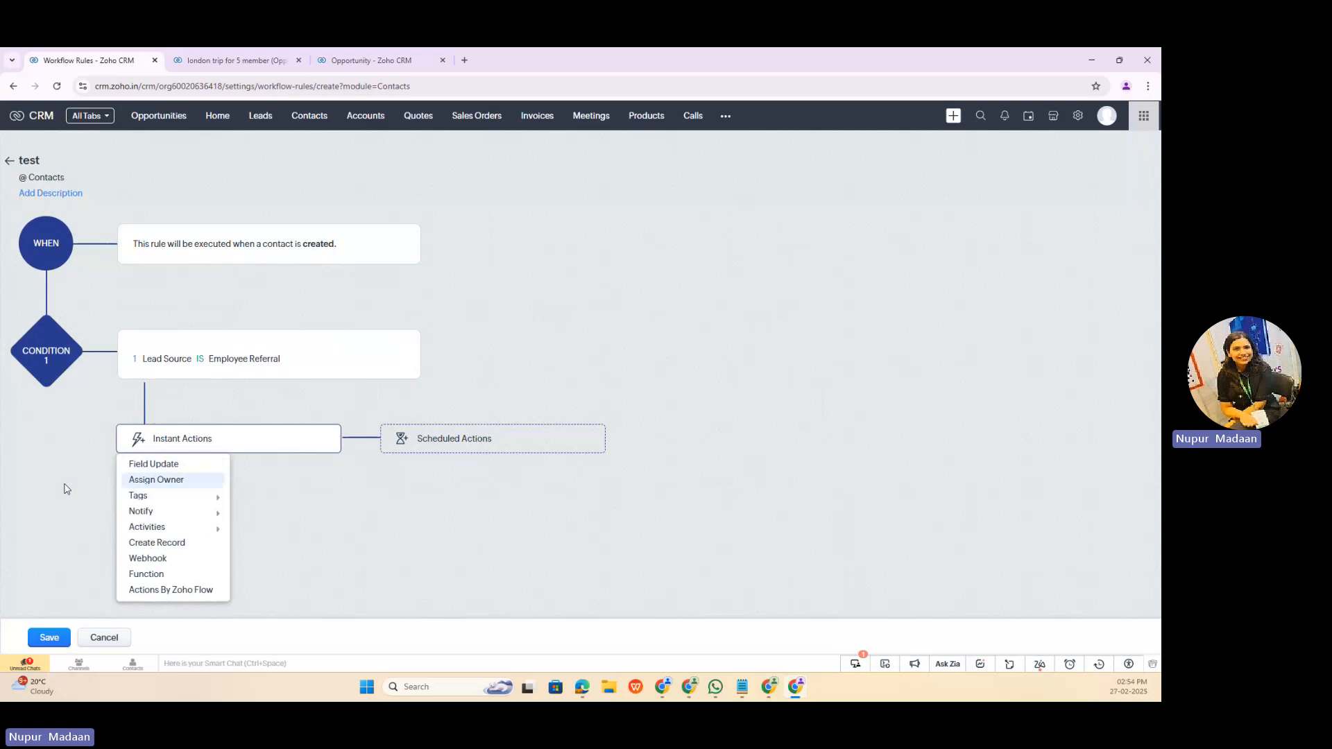
click(161, 464)
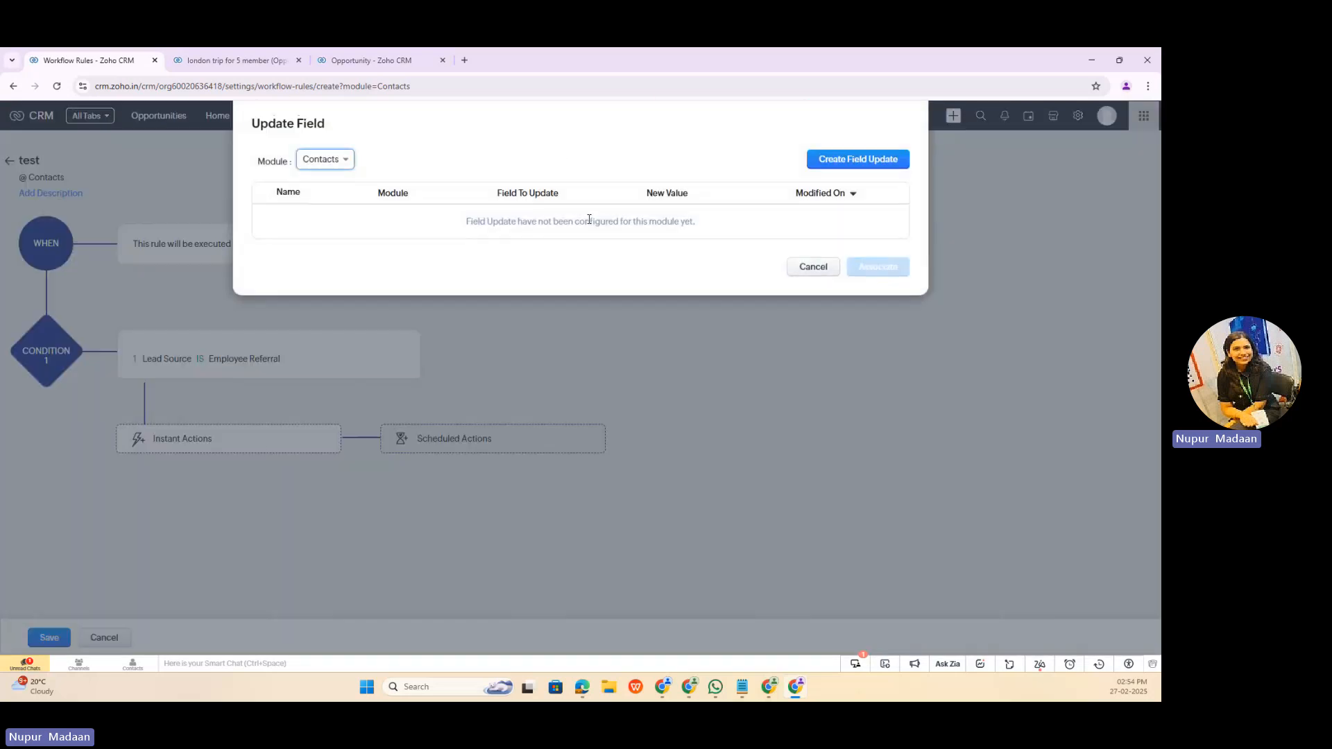
click(846, 161)
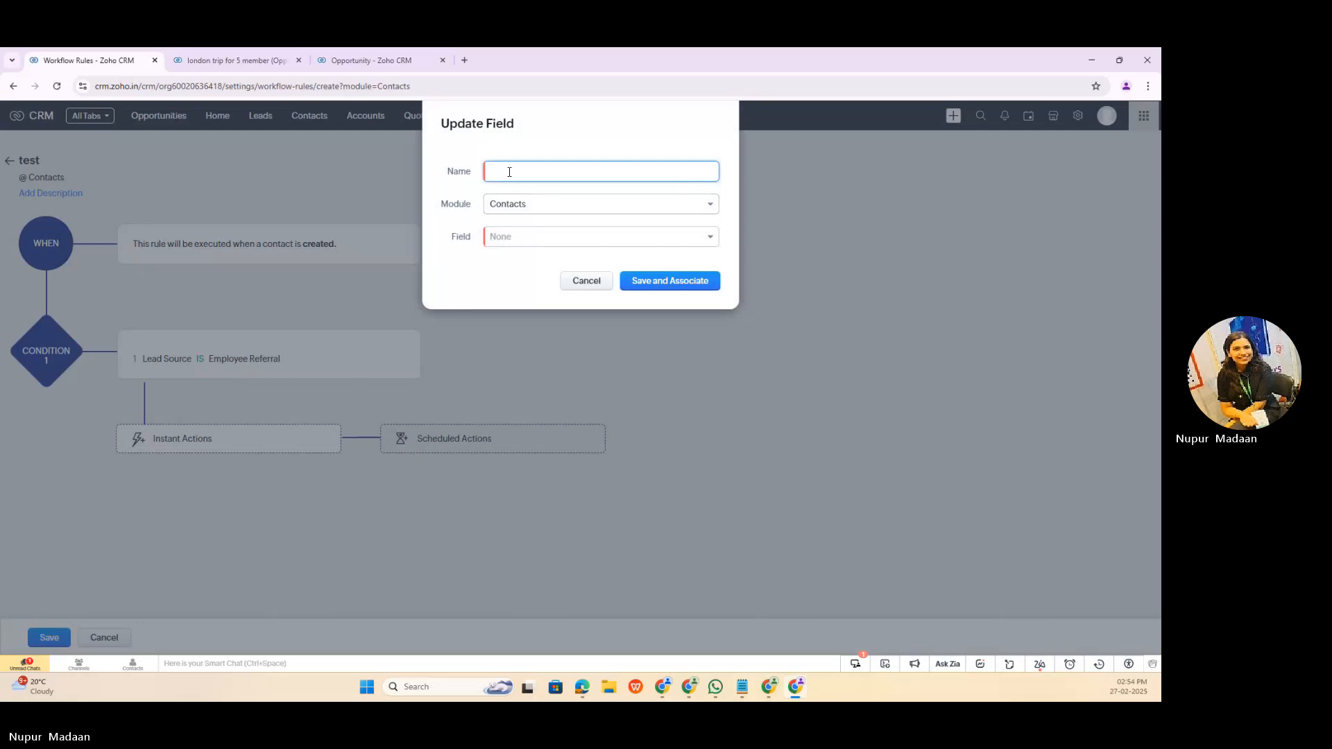
click(538, 238)
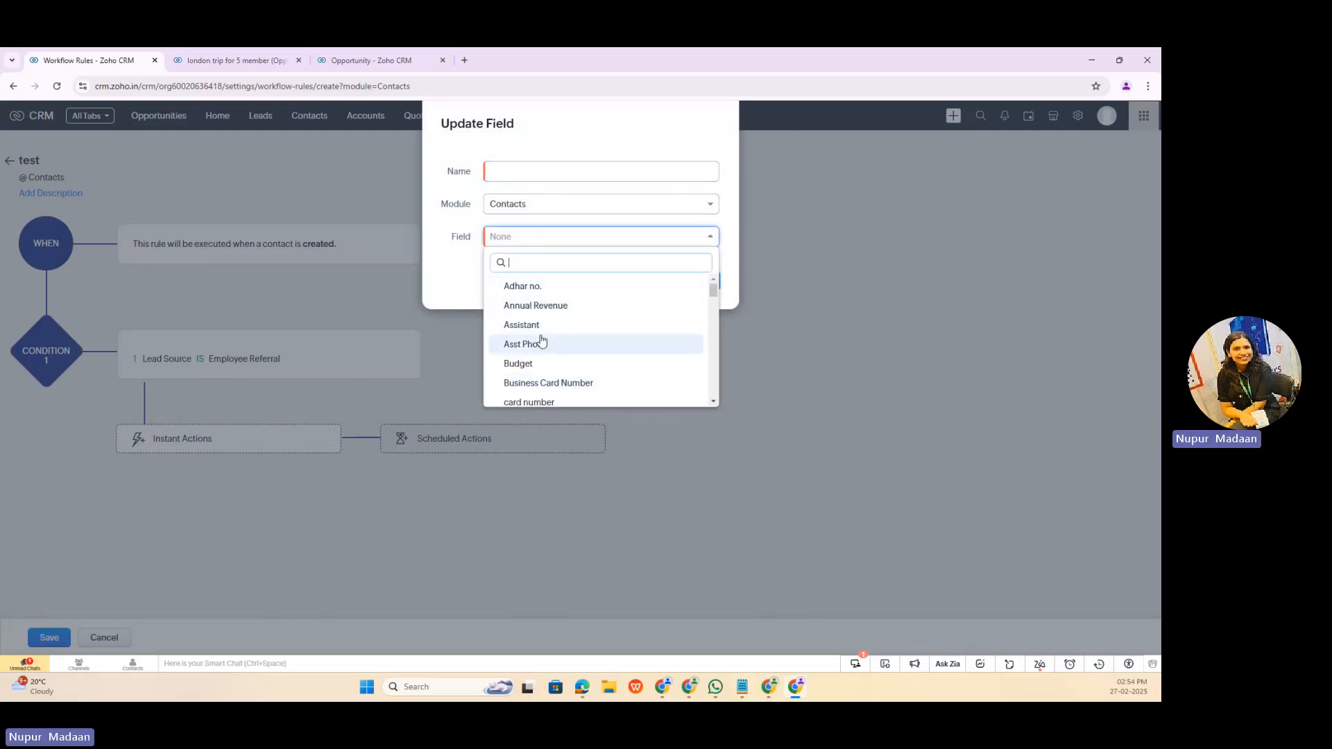
scroll(583, 357, down, 3)
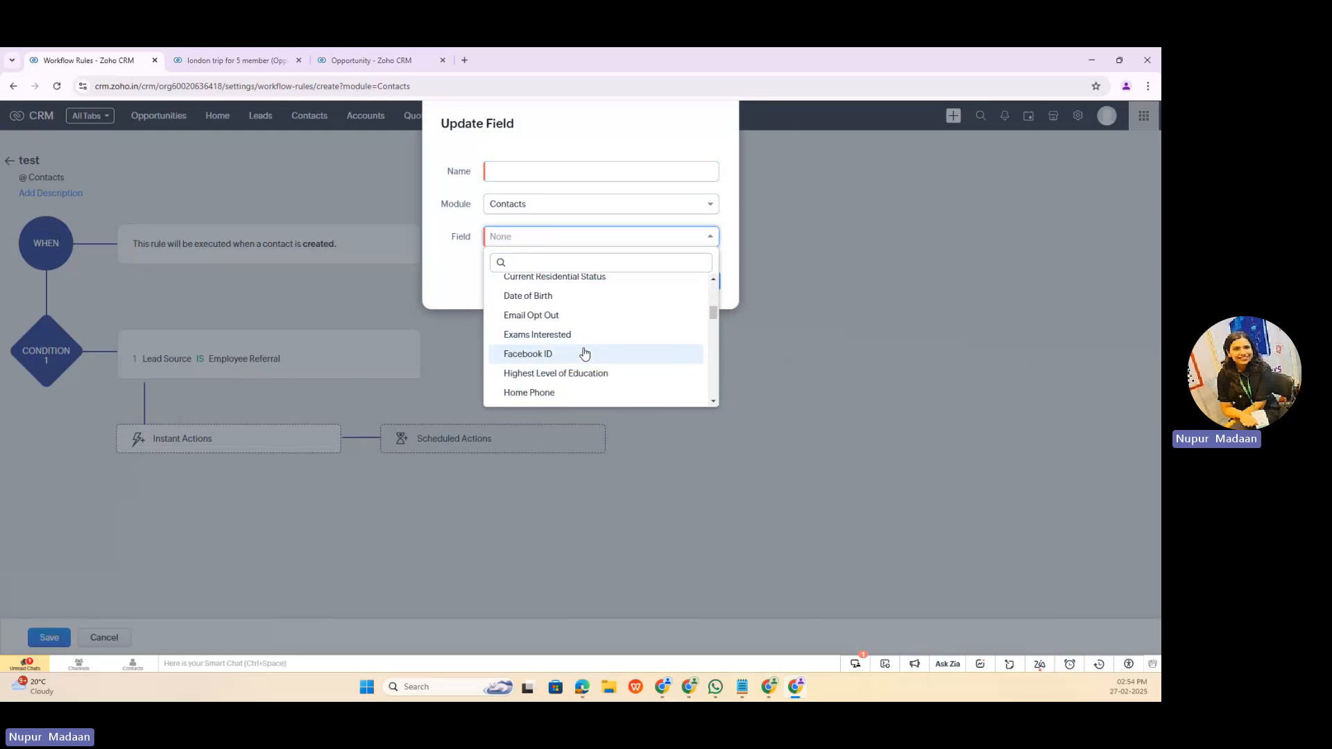
click(701, 171)
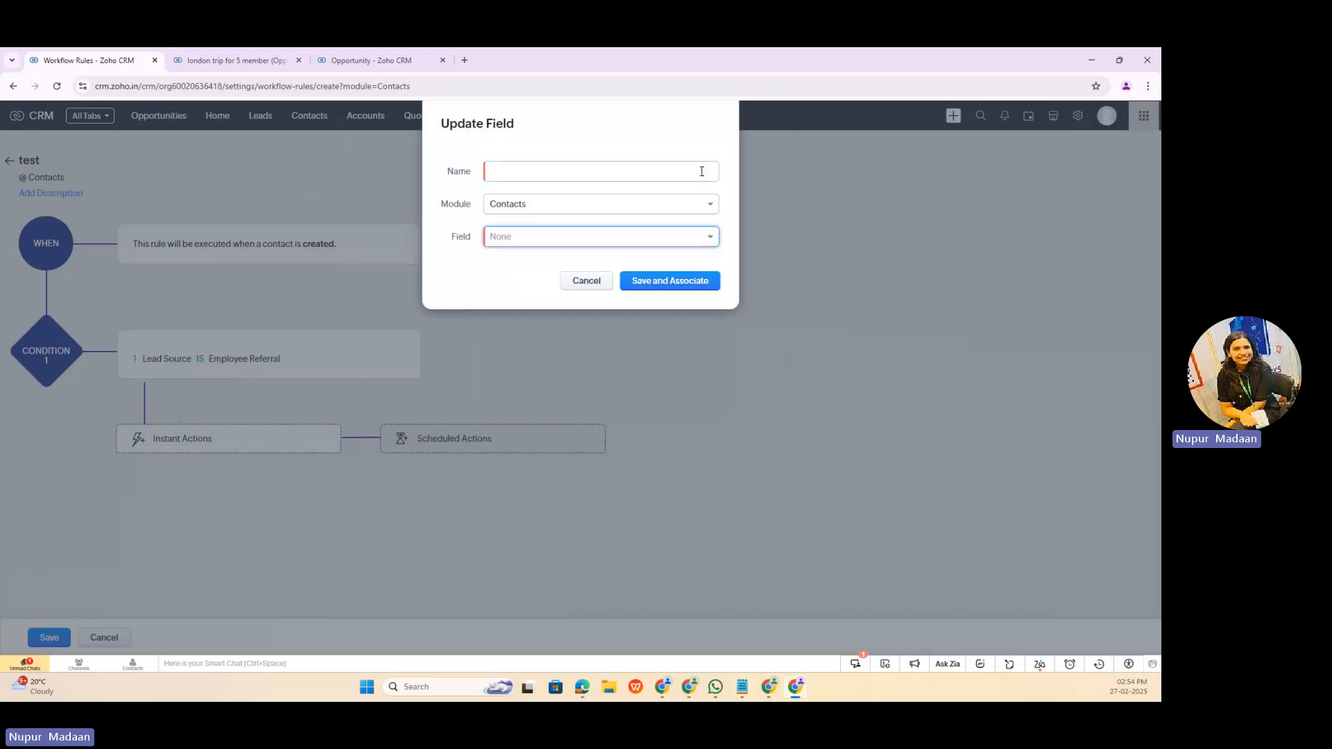
click(588, 281)
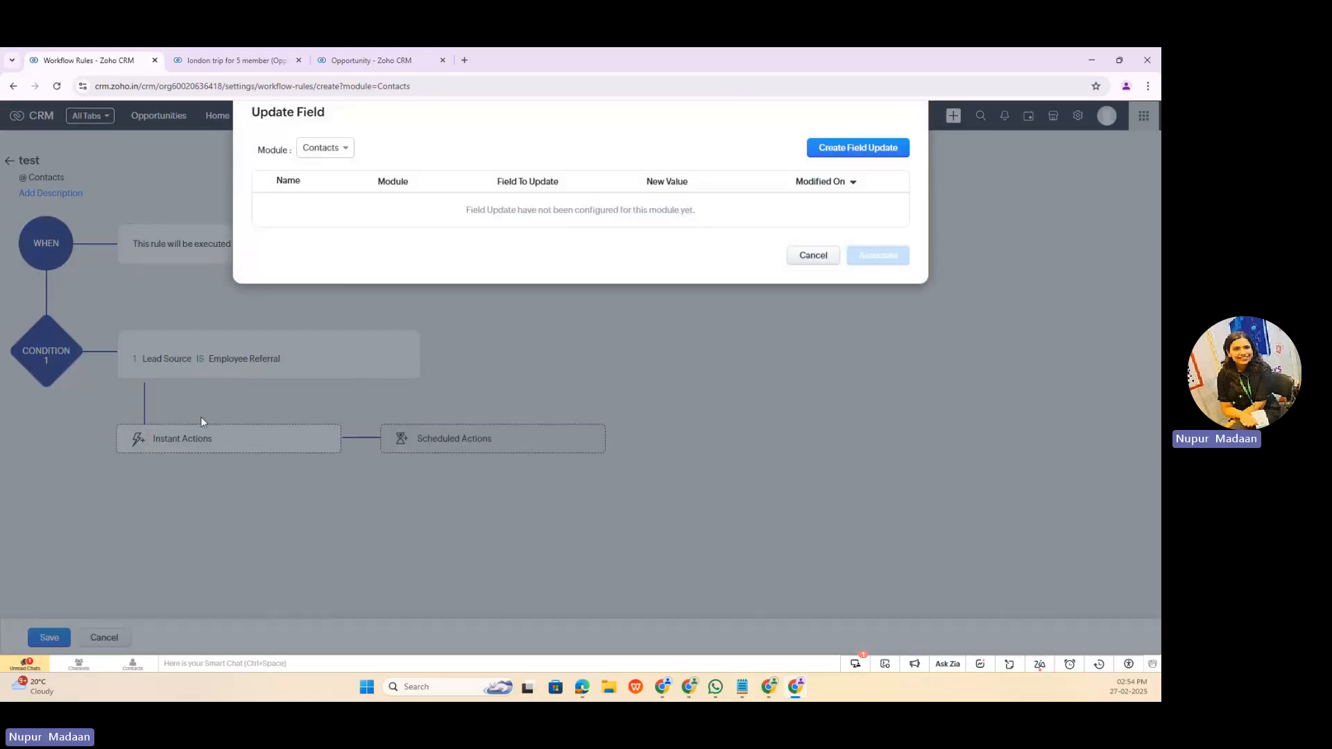
click(814, 256)
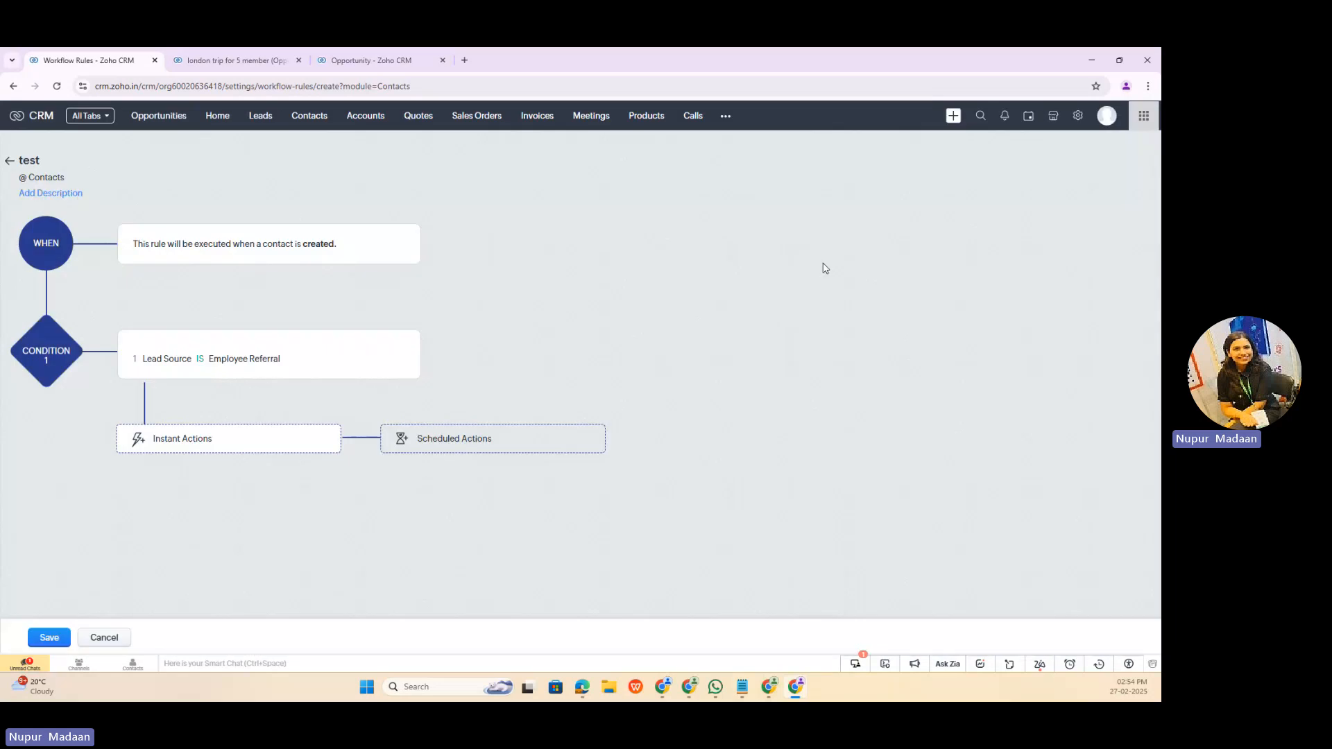
Step: Start an instant action by Zoho Flow, browse the available apps and choose BigCommerce
click(196, 445)
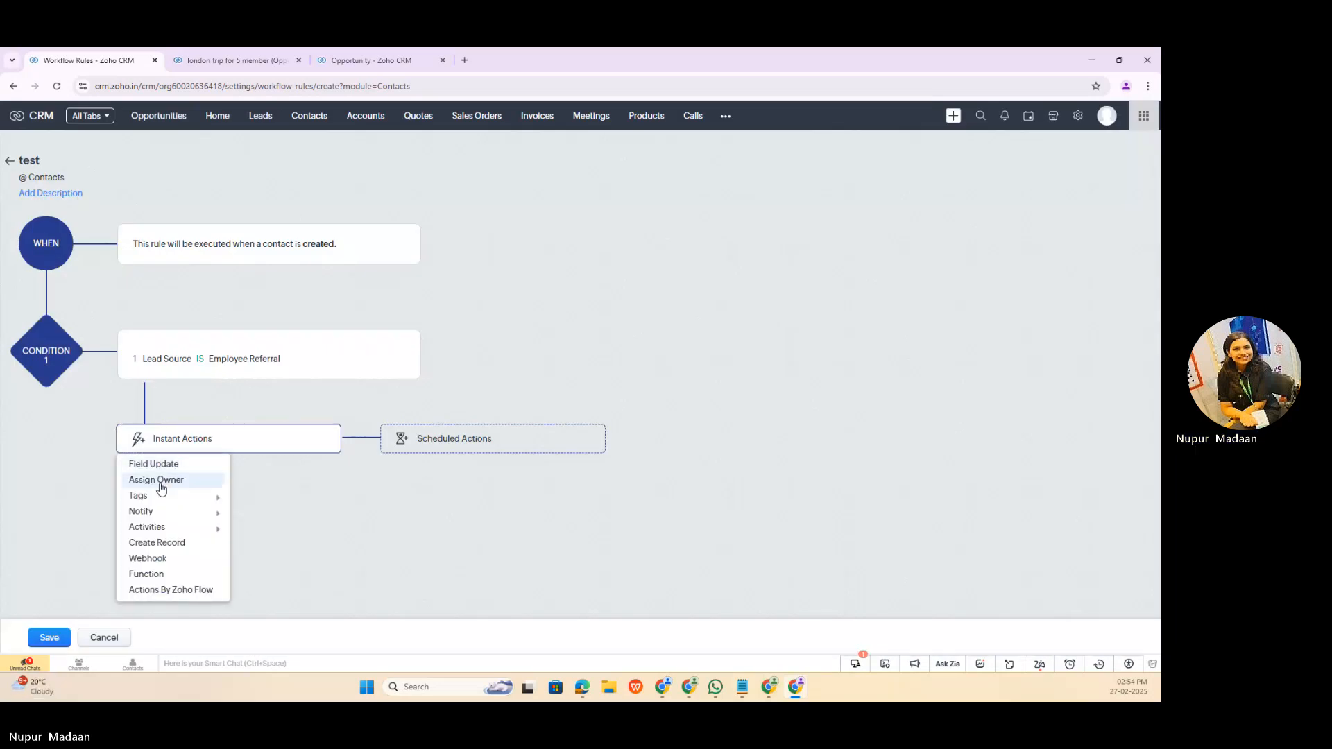
mouse_move(170, 527)
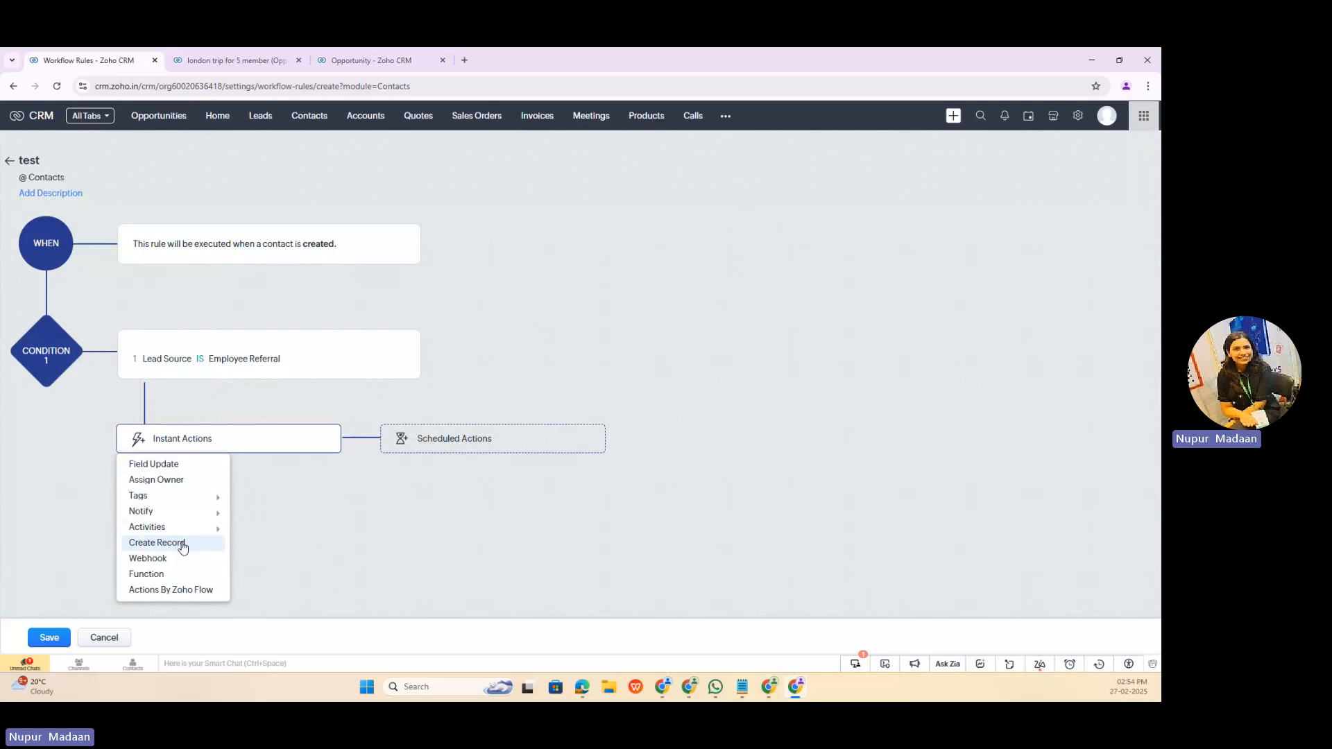
click(171, 593)
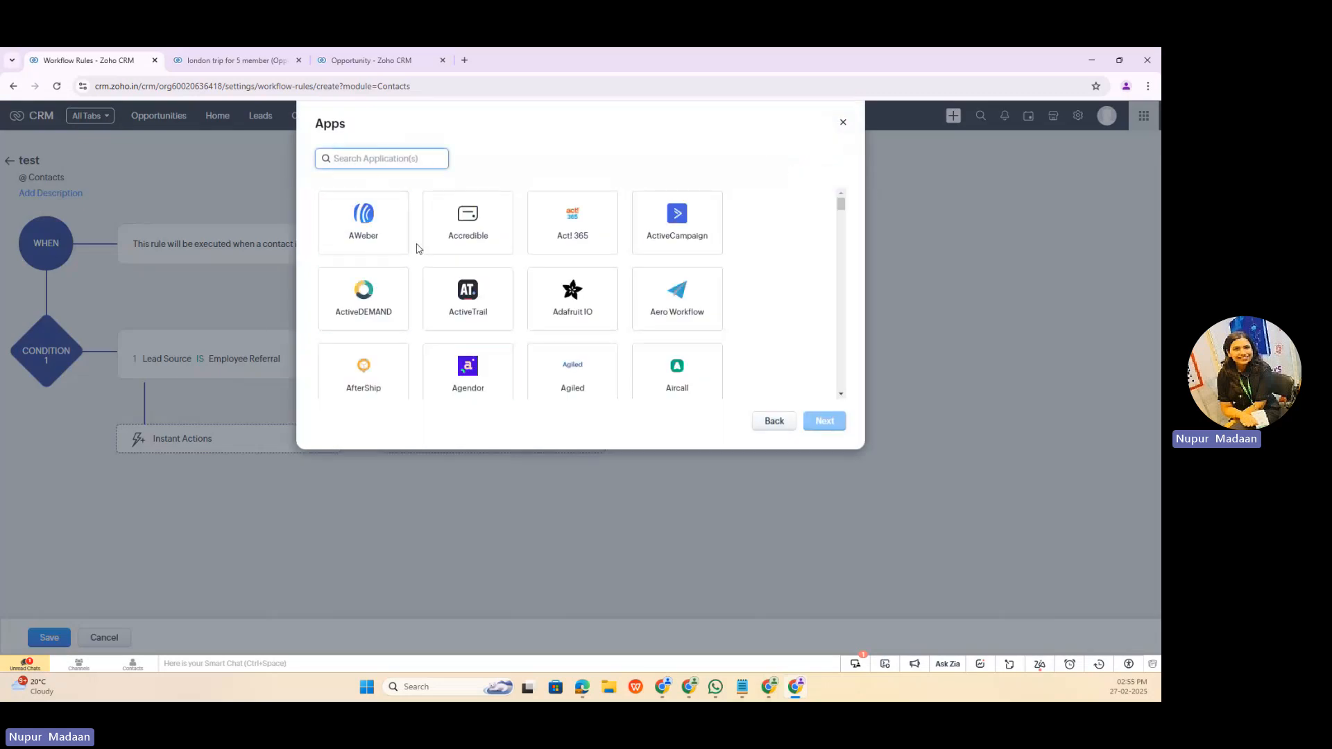
scroll(551, 201, down, 5)
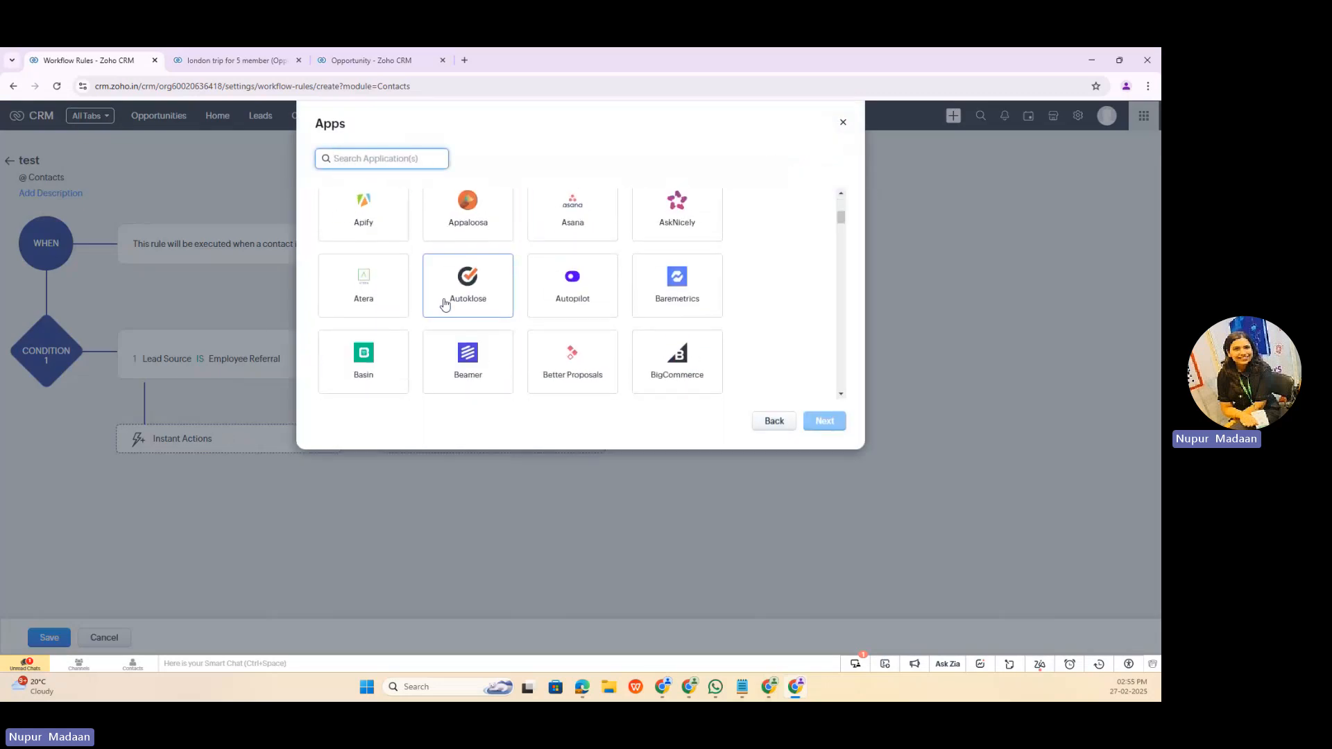
scroll(521, 232, down, 4)
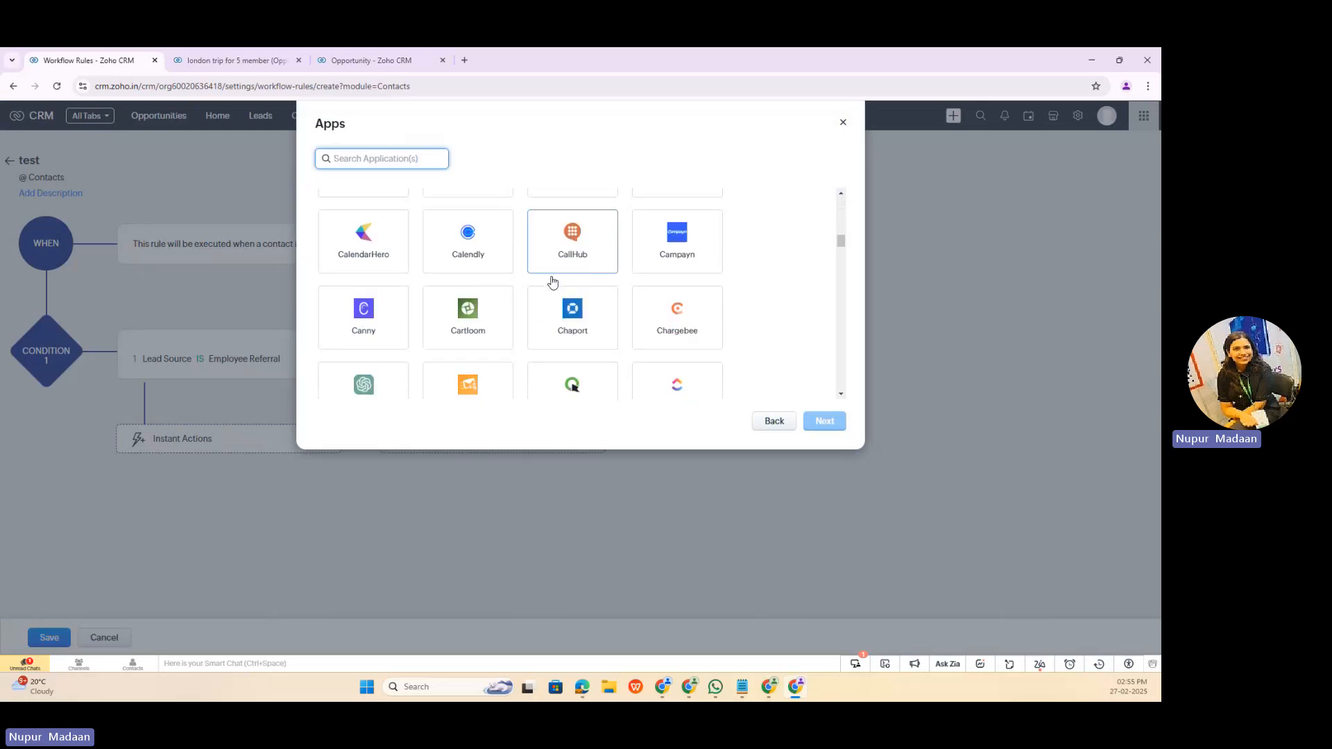
scroll(553, 280, down, 3)
scroll(552, 281, up, 7)
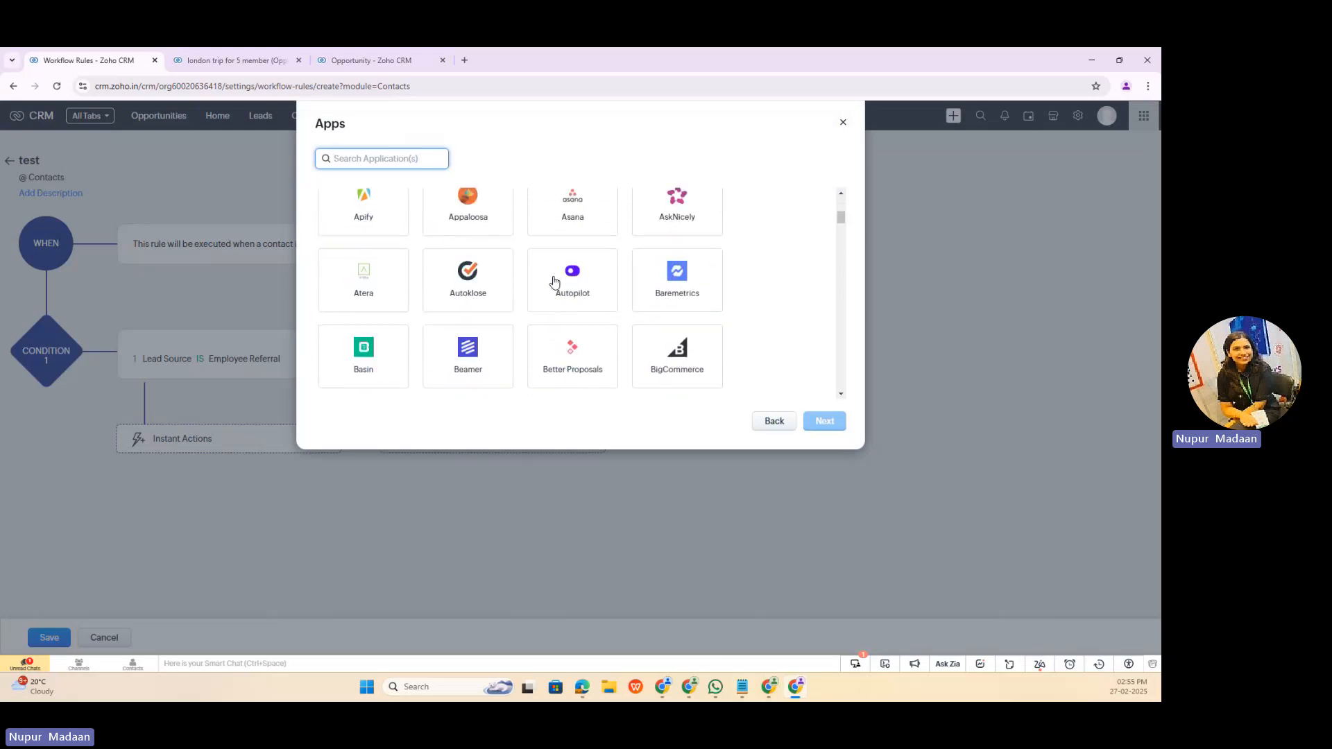
scroll(553, 281, down, 3)
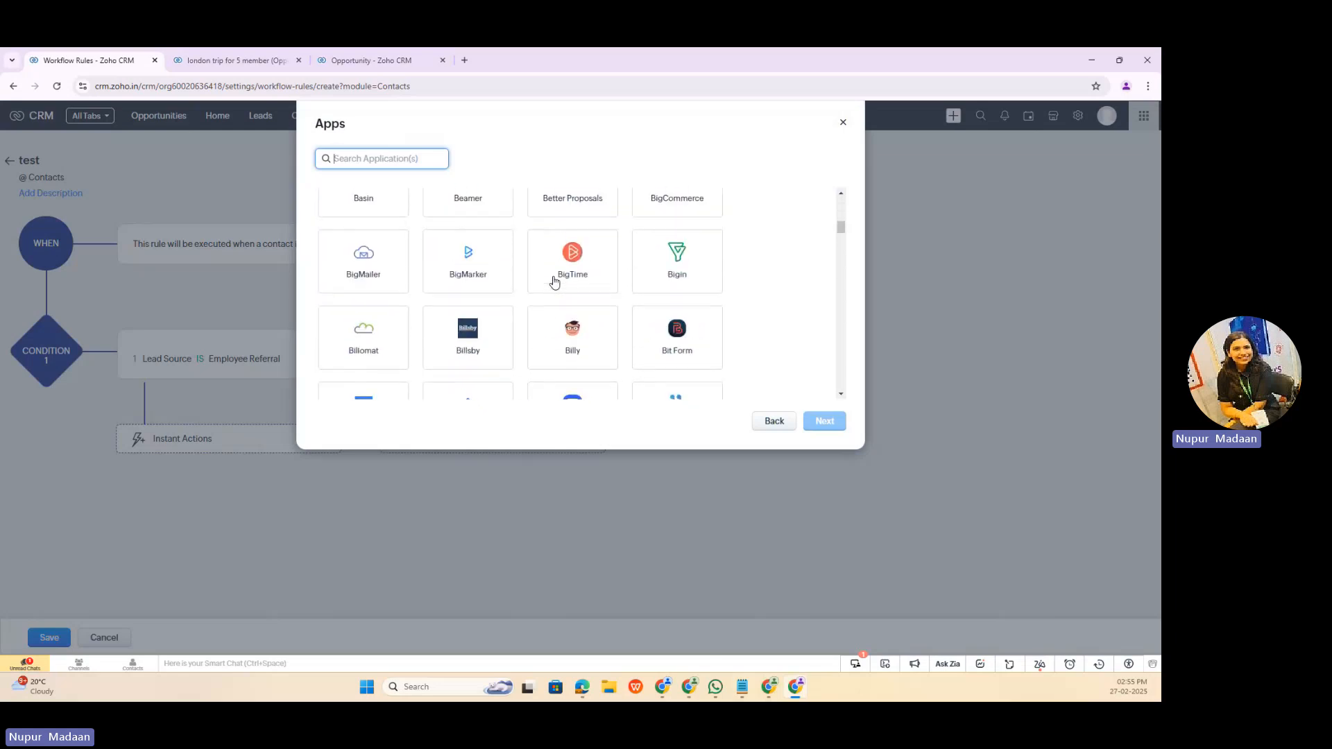
click(677, 198)
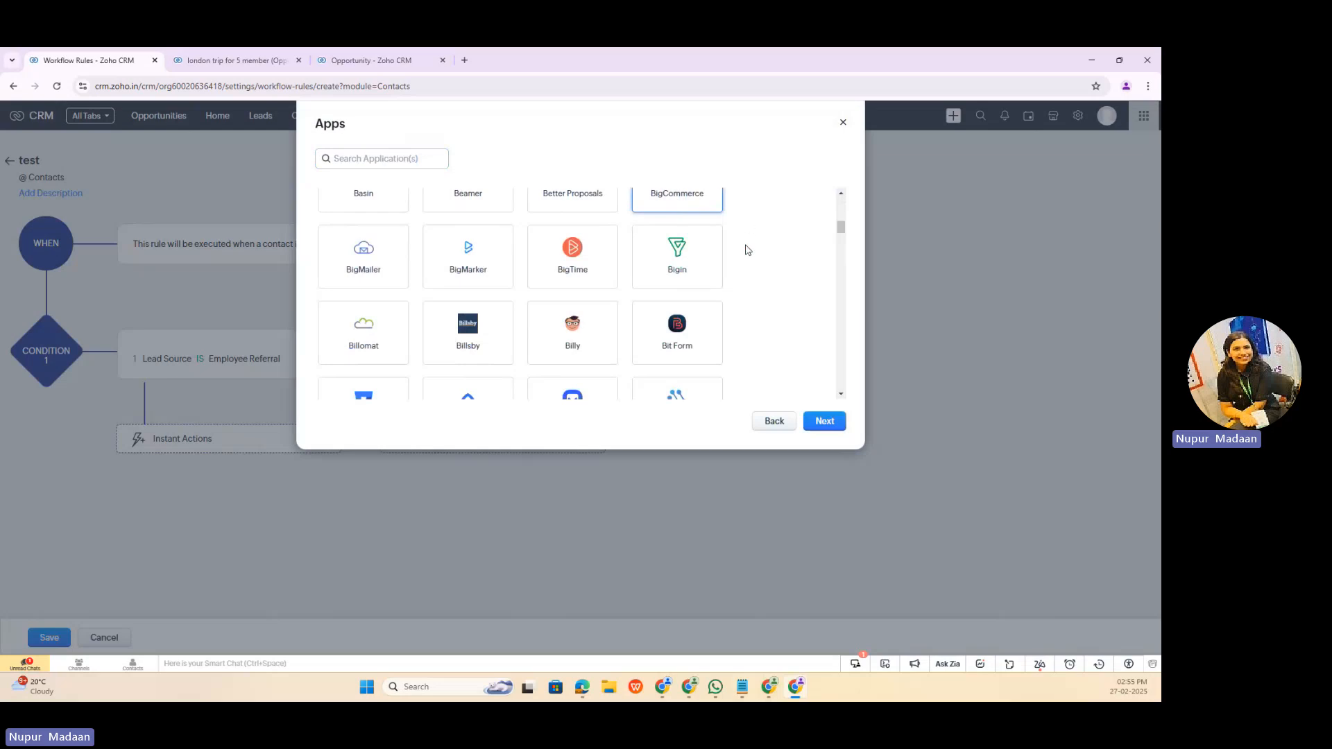
click(824, 421)
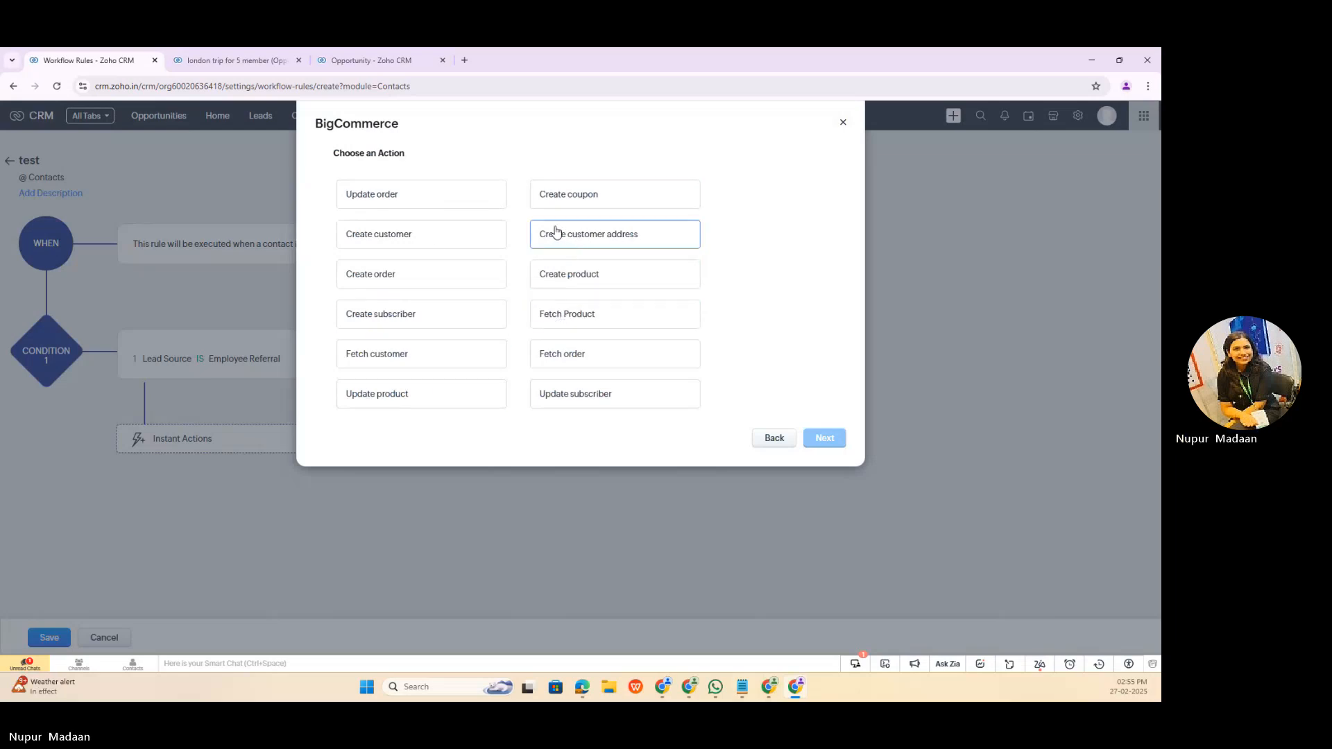
Step: Choose the BigCommerce action Create customer, check the connection options and close the setup without adding the action
click(479, 238)
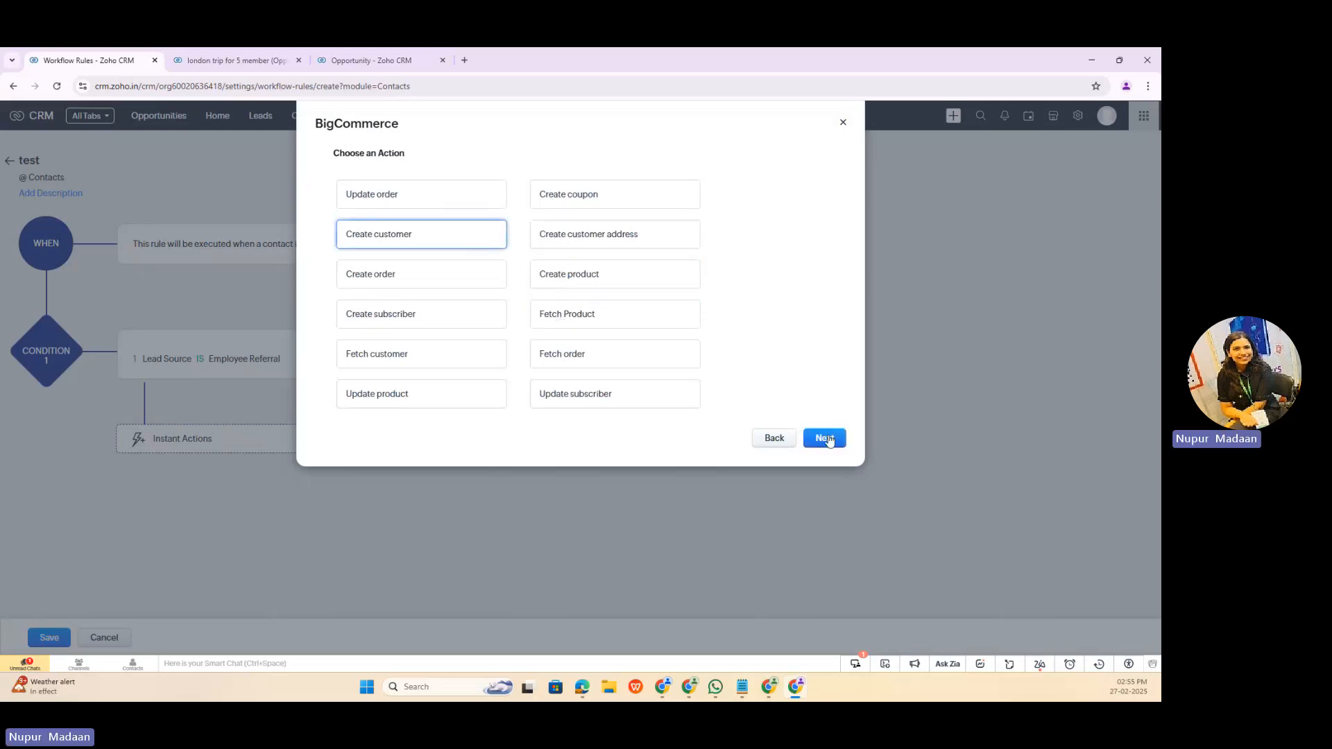
click(826, 438)
click(509, 160)
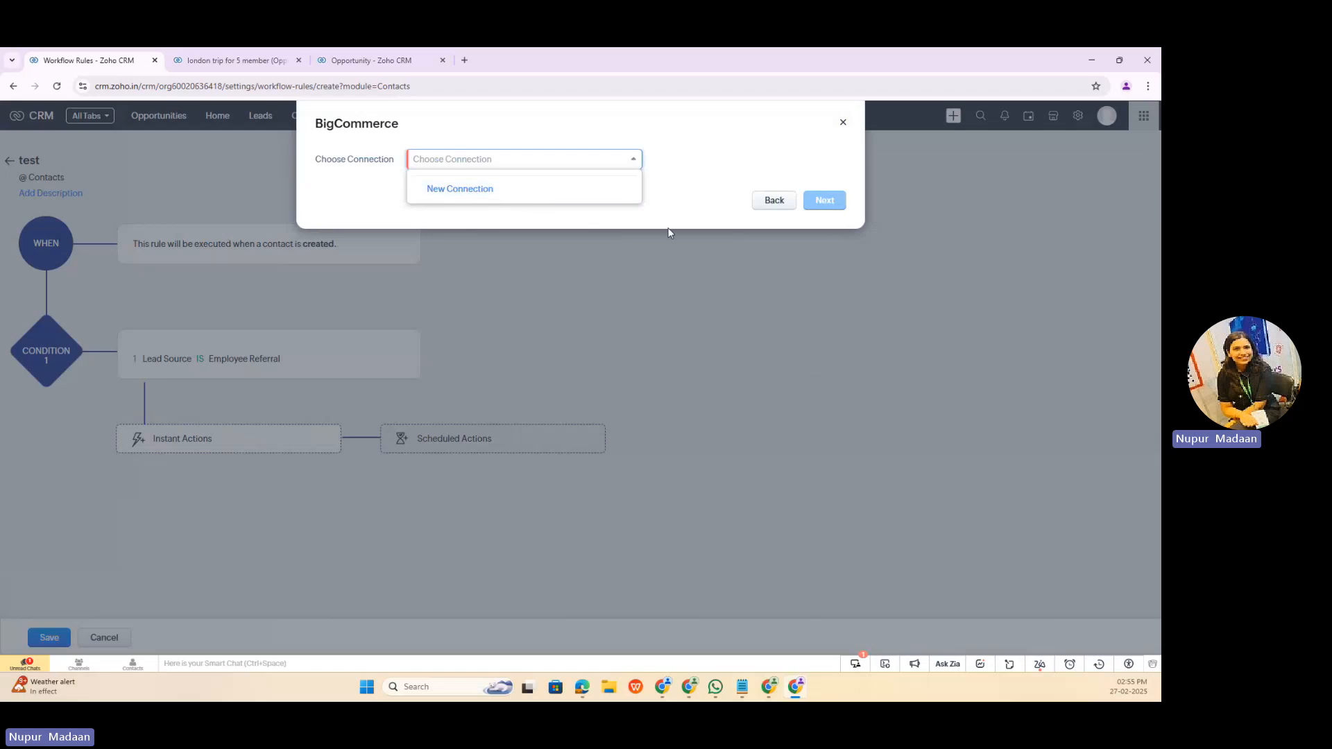
click(772, 203)
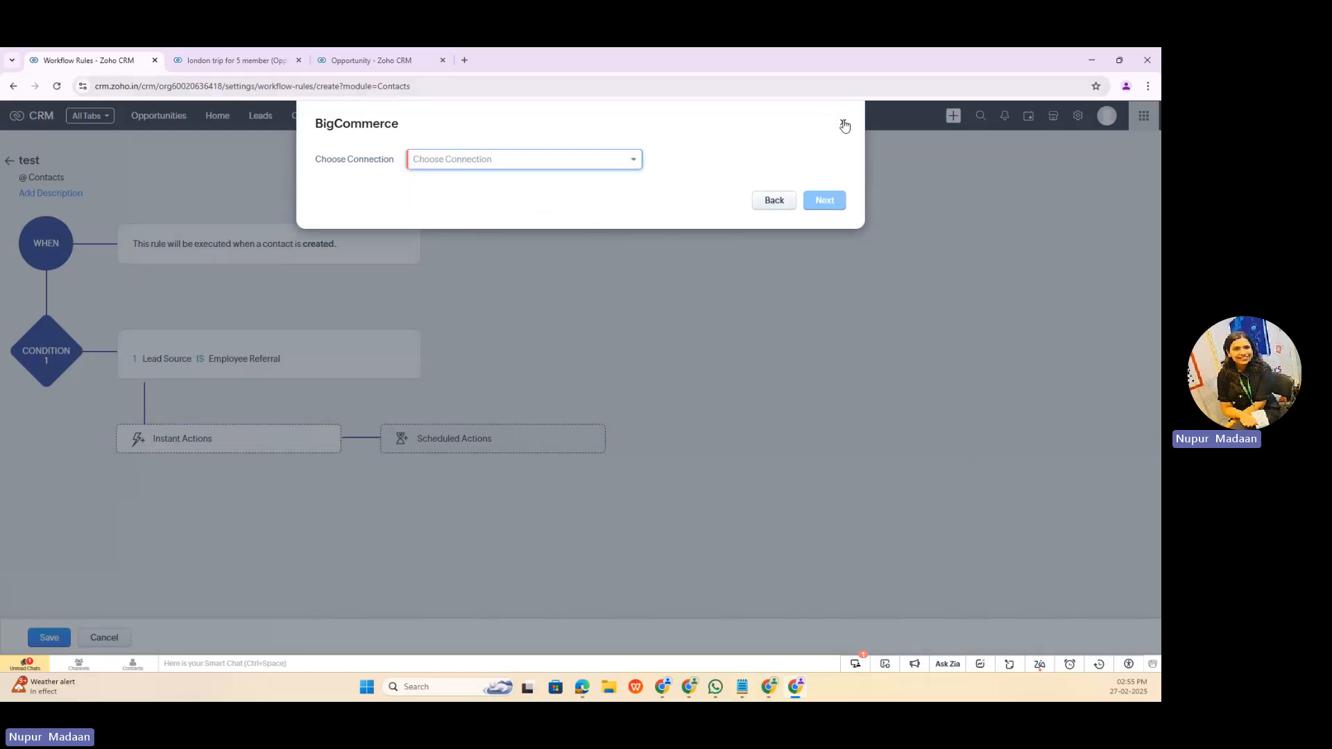
click(842, 123)
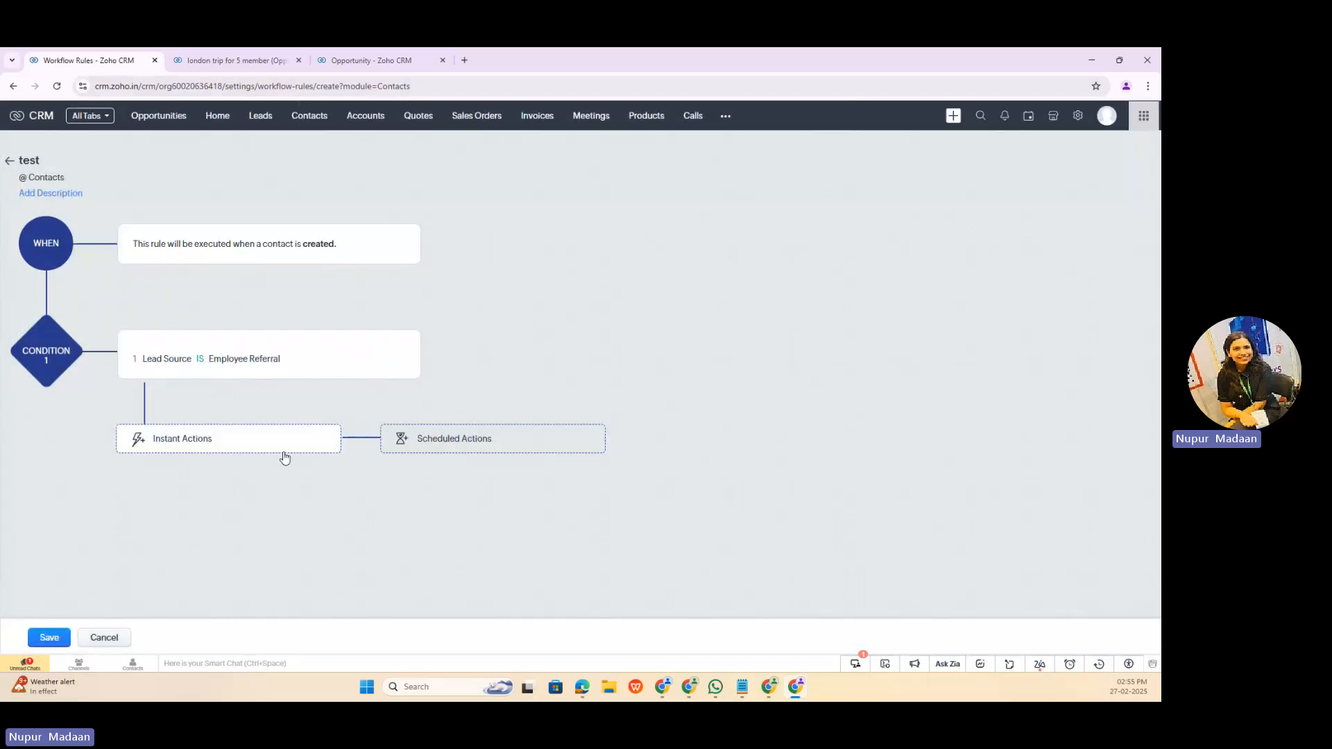
Step: Open the list of instant actions for the rule's Employee Referral condition
click(285, 447)
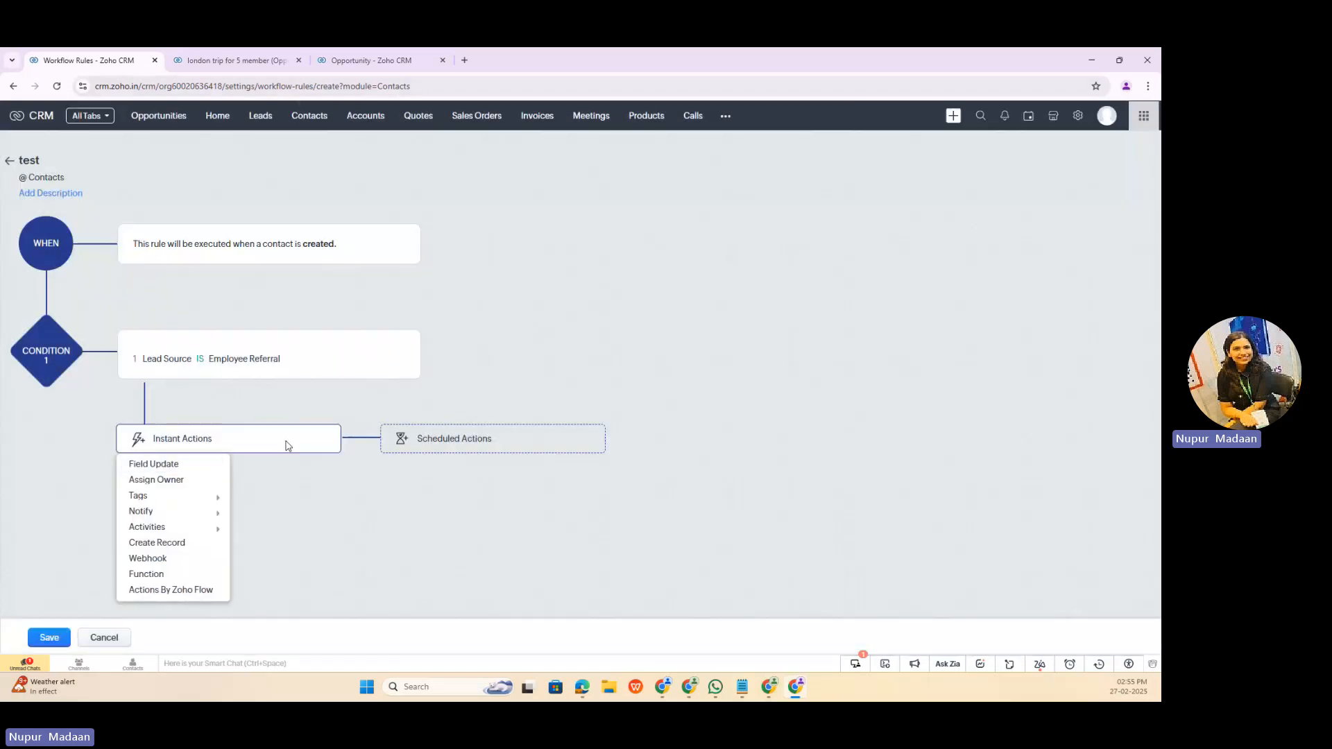